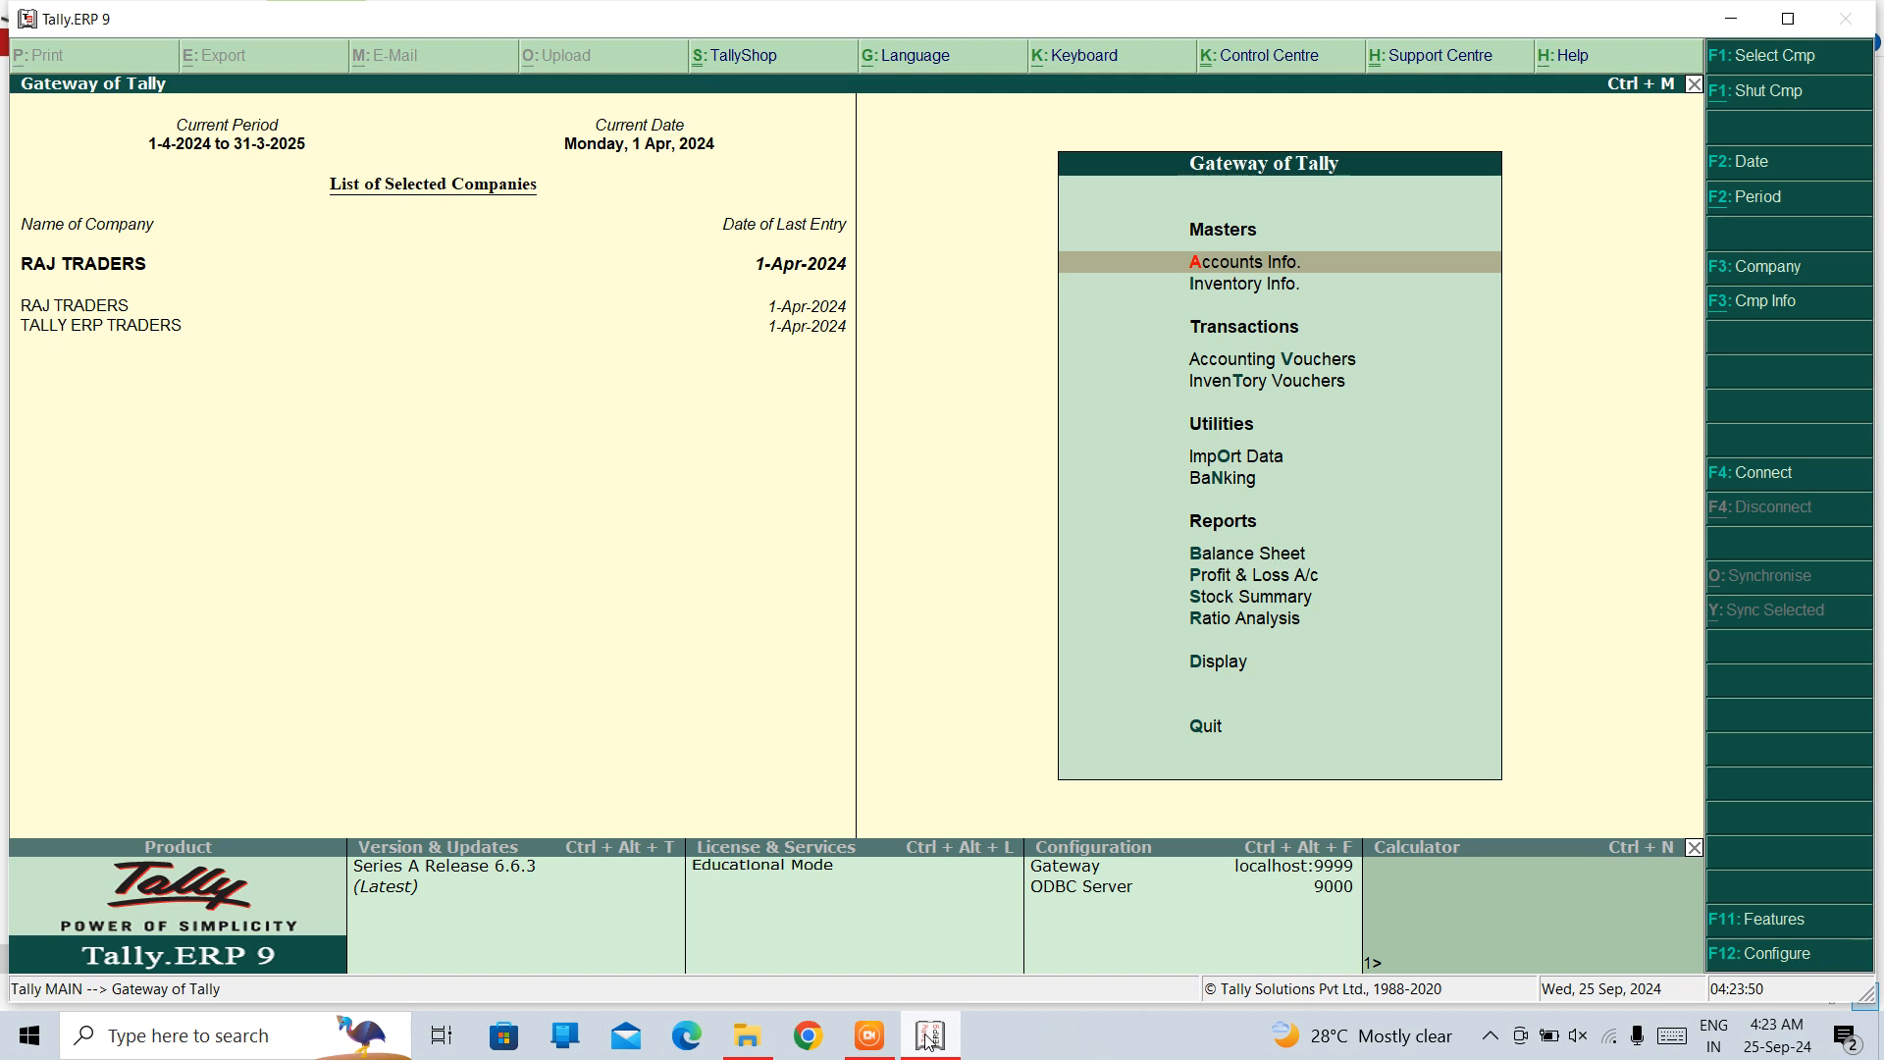
key(Down)
key(Down)
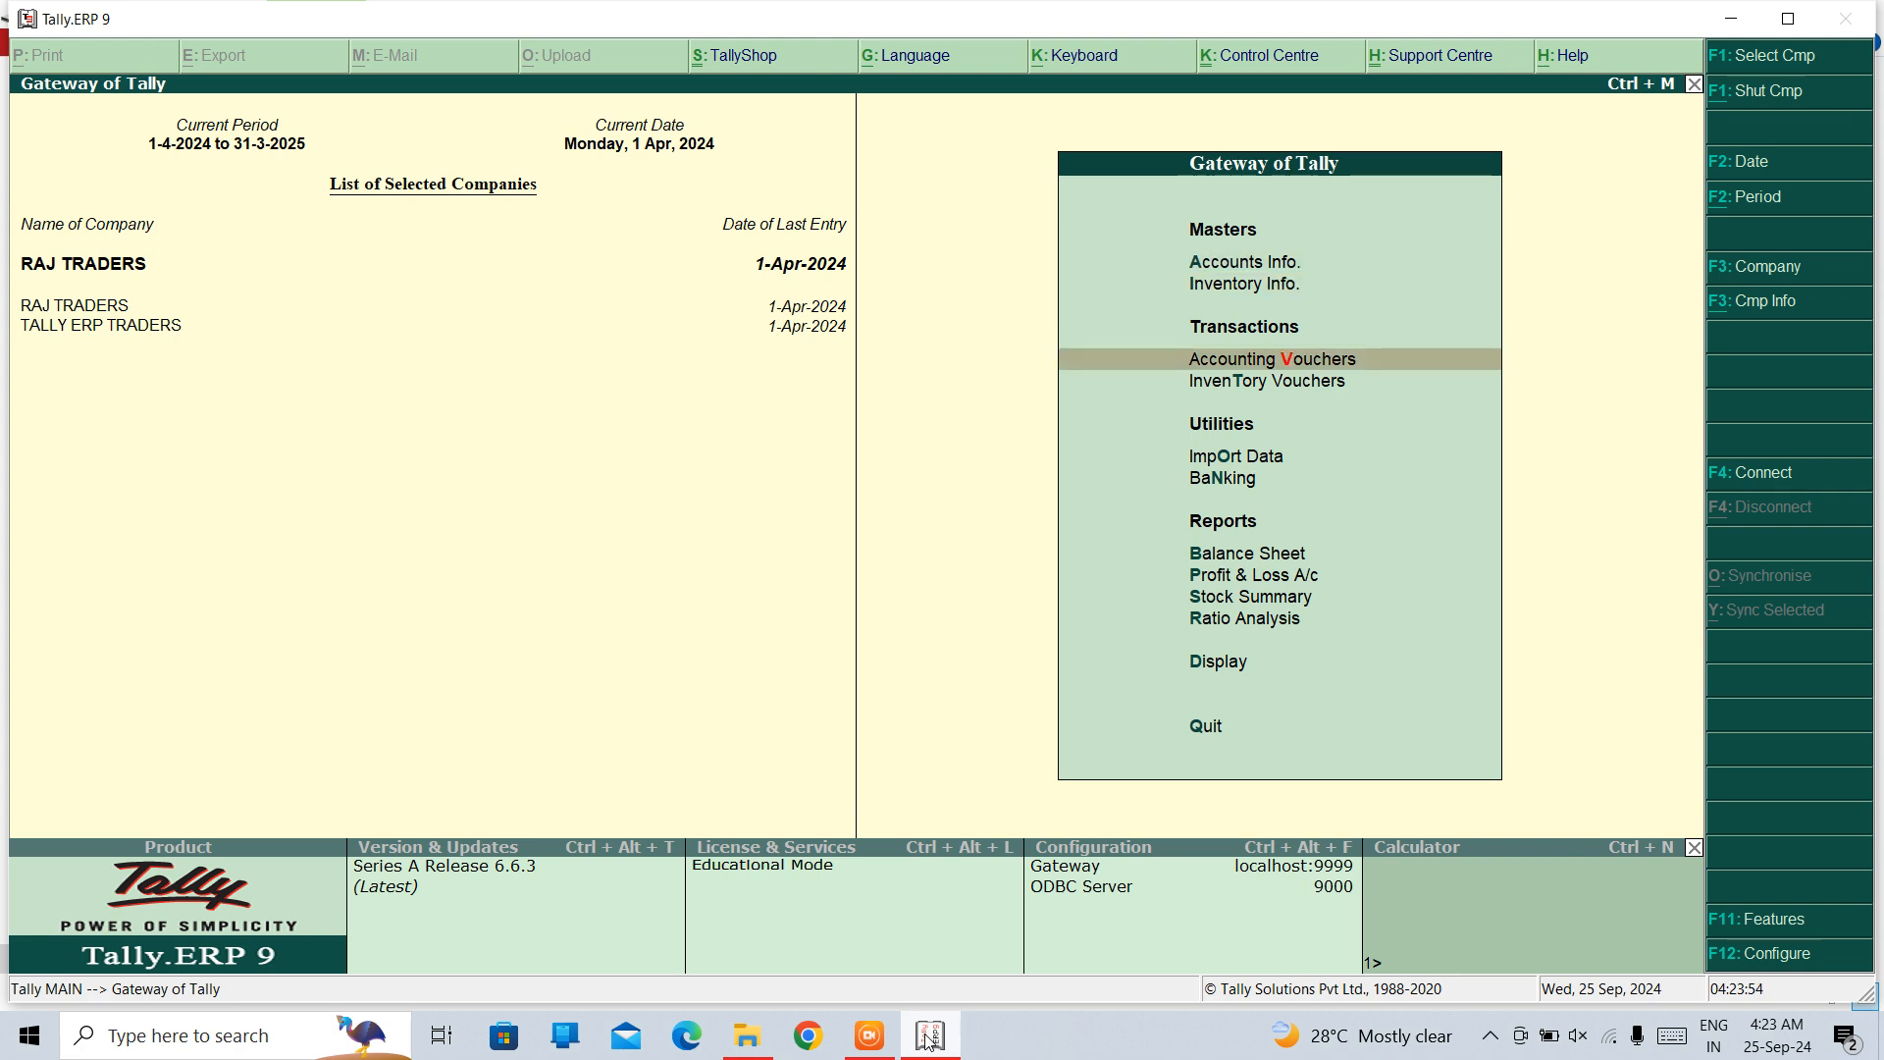
key(Return)
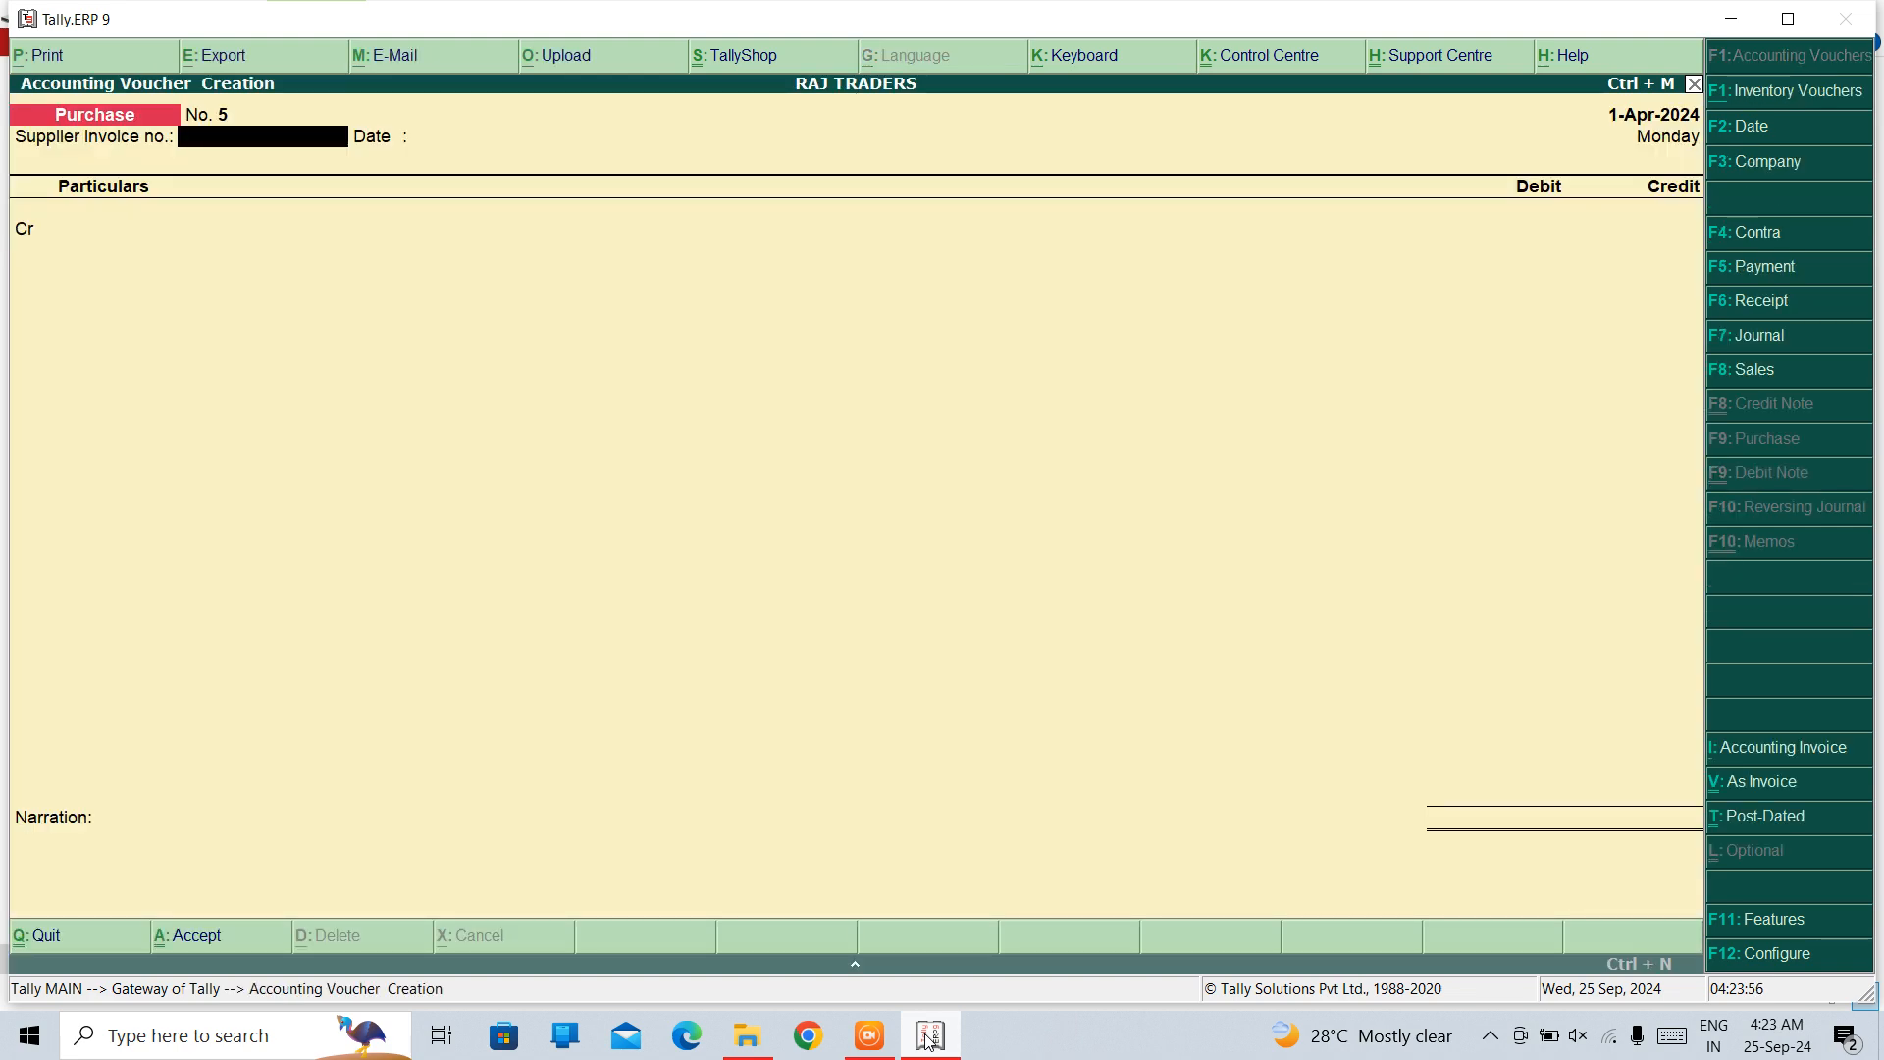
key(Escape)
Step: Open the Profit & Loss A/c report and examine the purchase accounts and closing stock
key(Down)
key(Down)
key(Down)
key(Down)
key(Down)
key(Down)
key(Down)
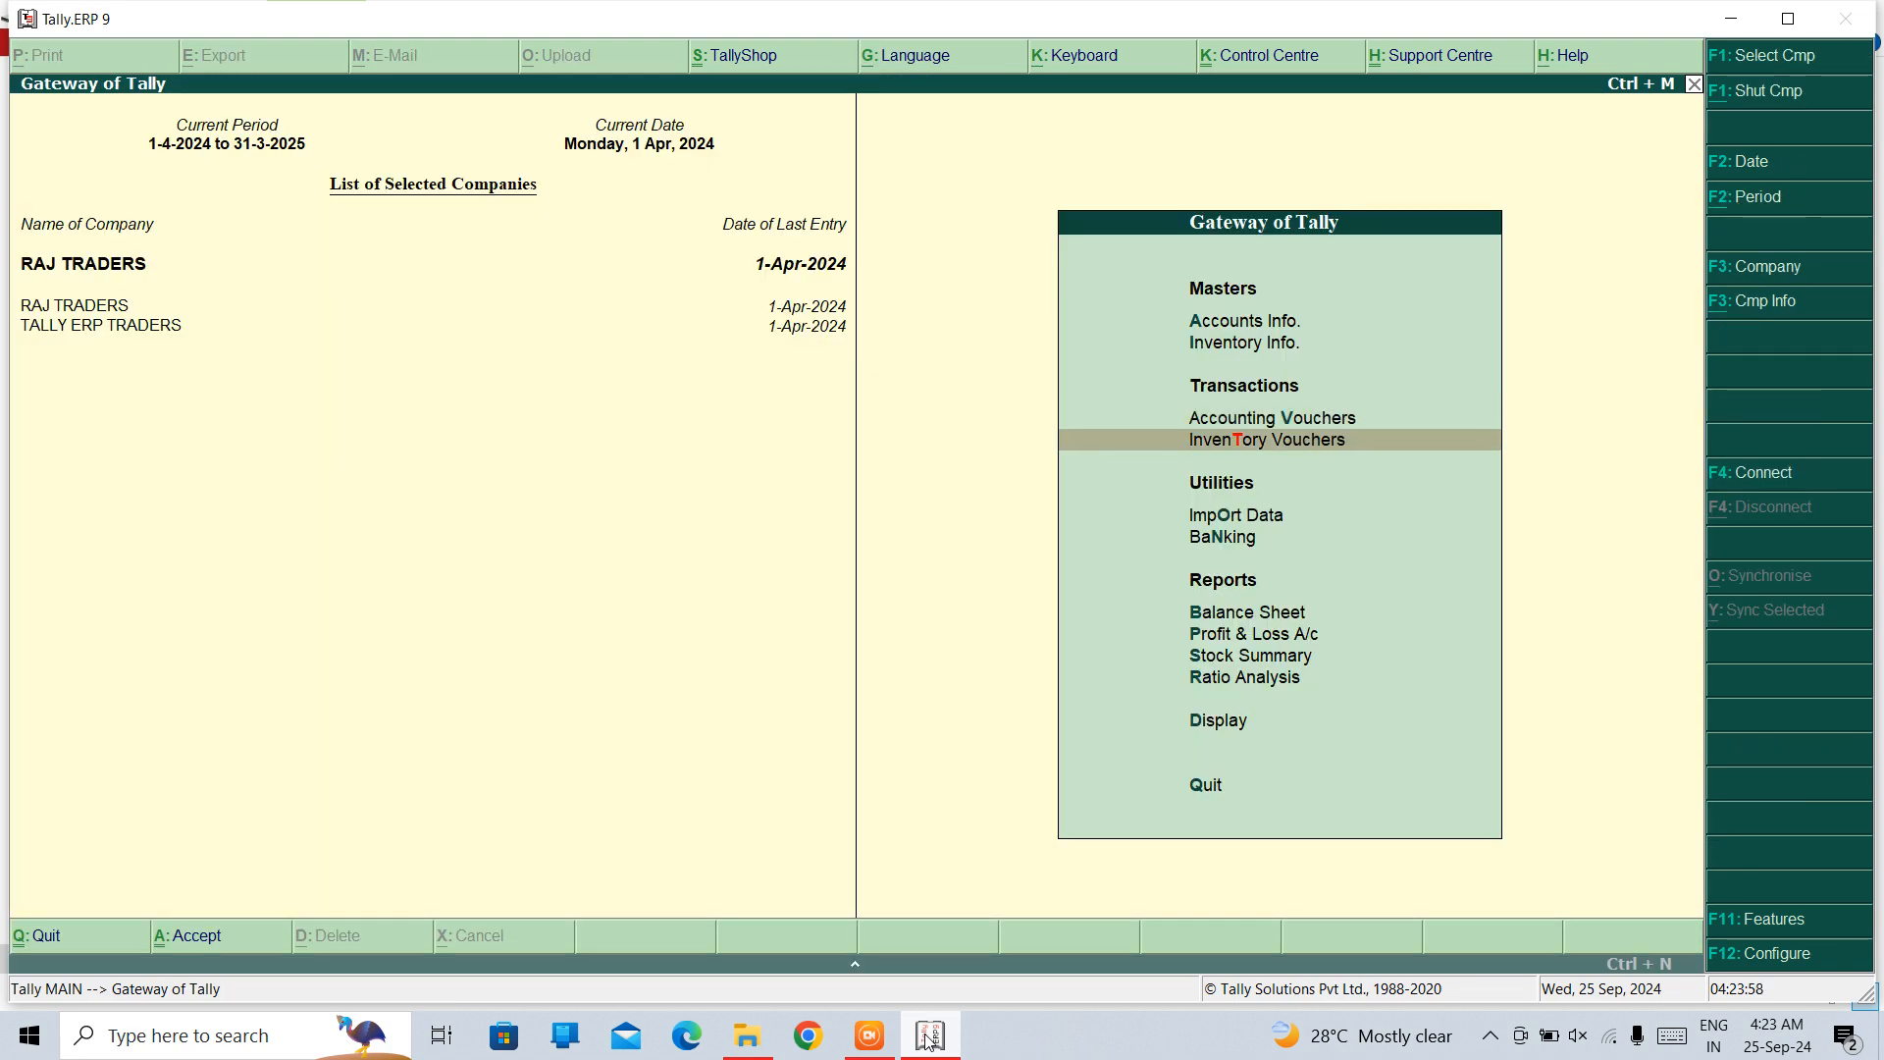
key(Up)
key(Up)
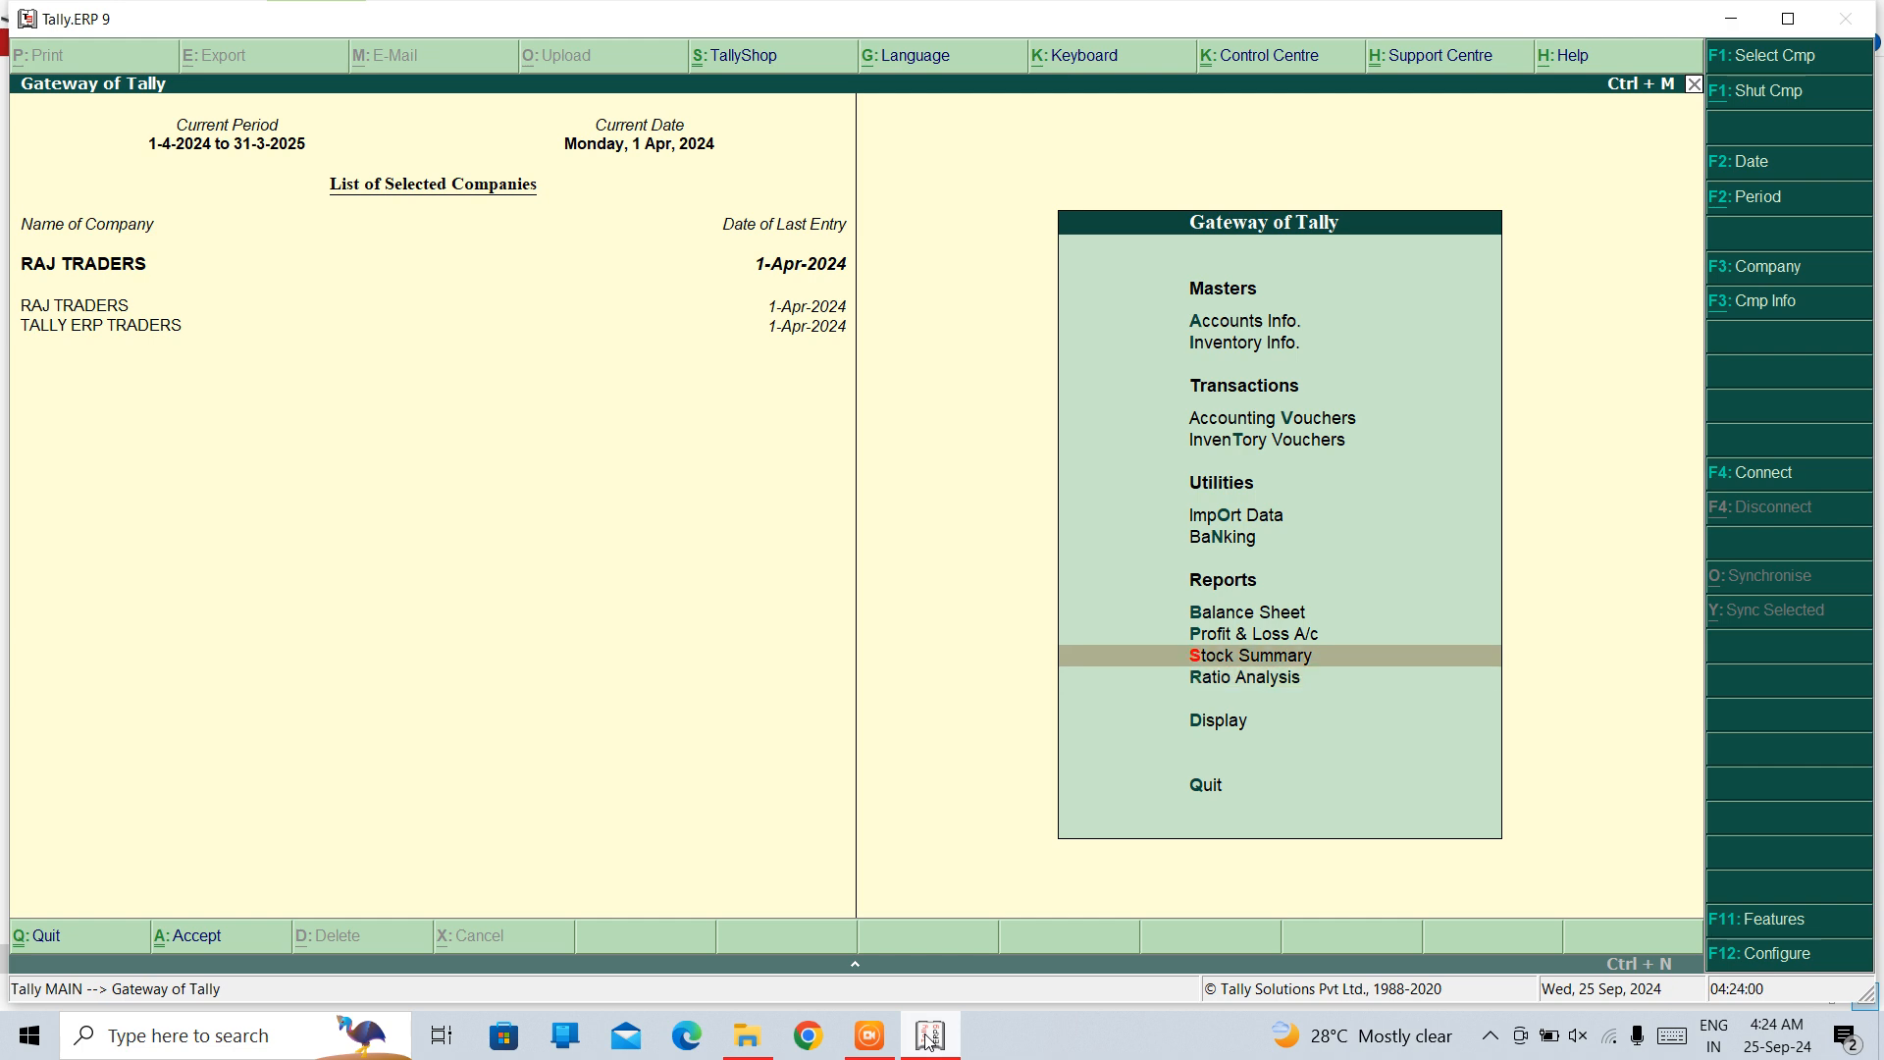
key(Return)
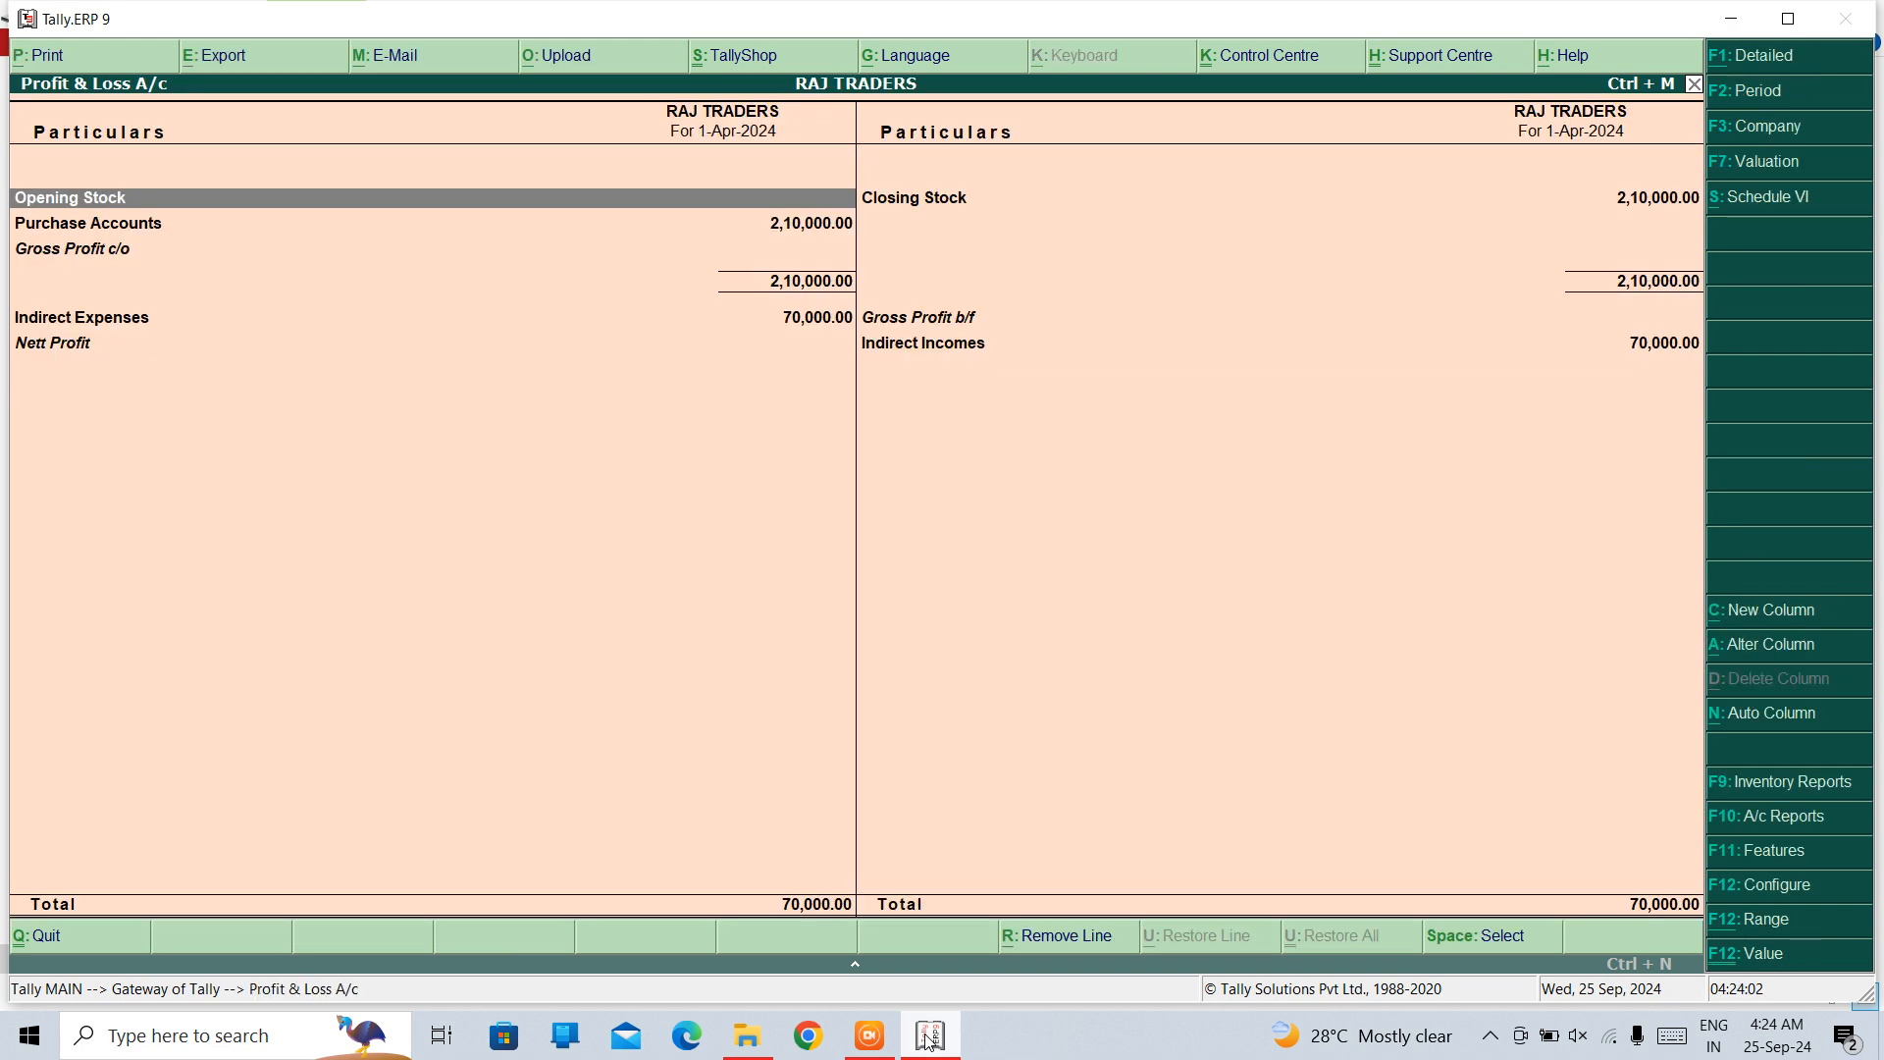
key(Down)
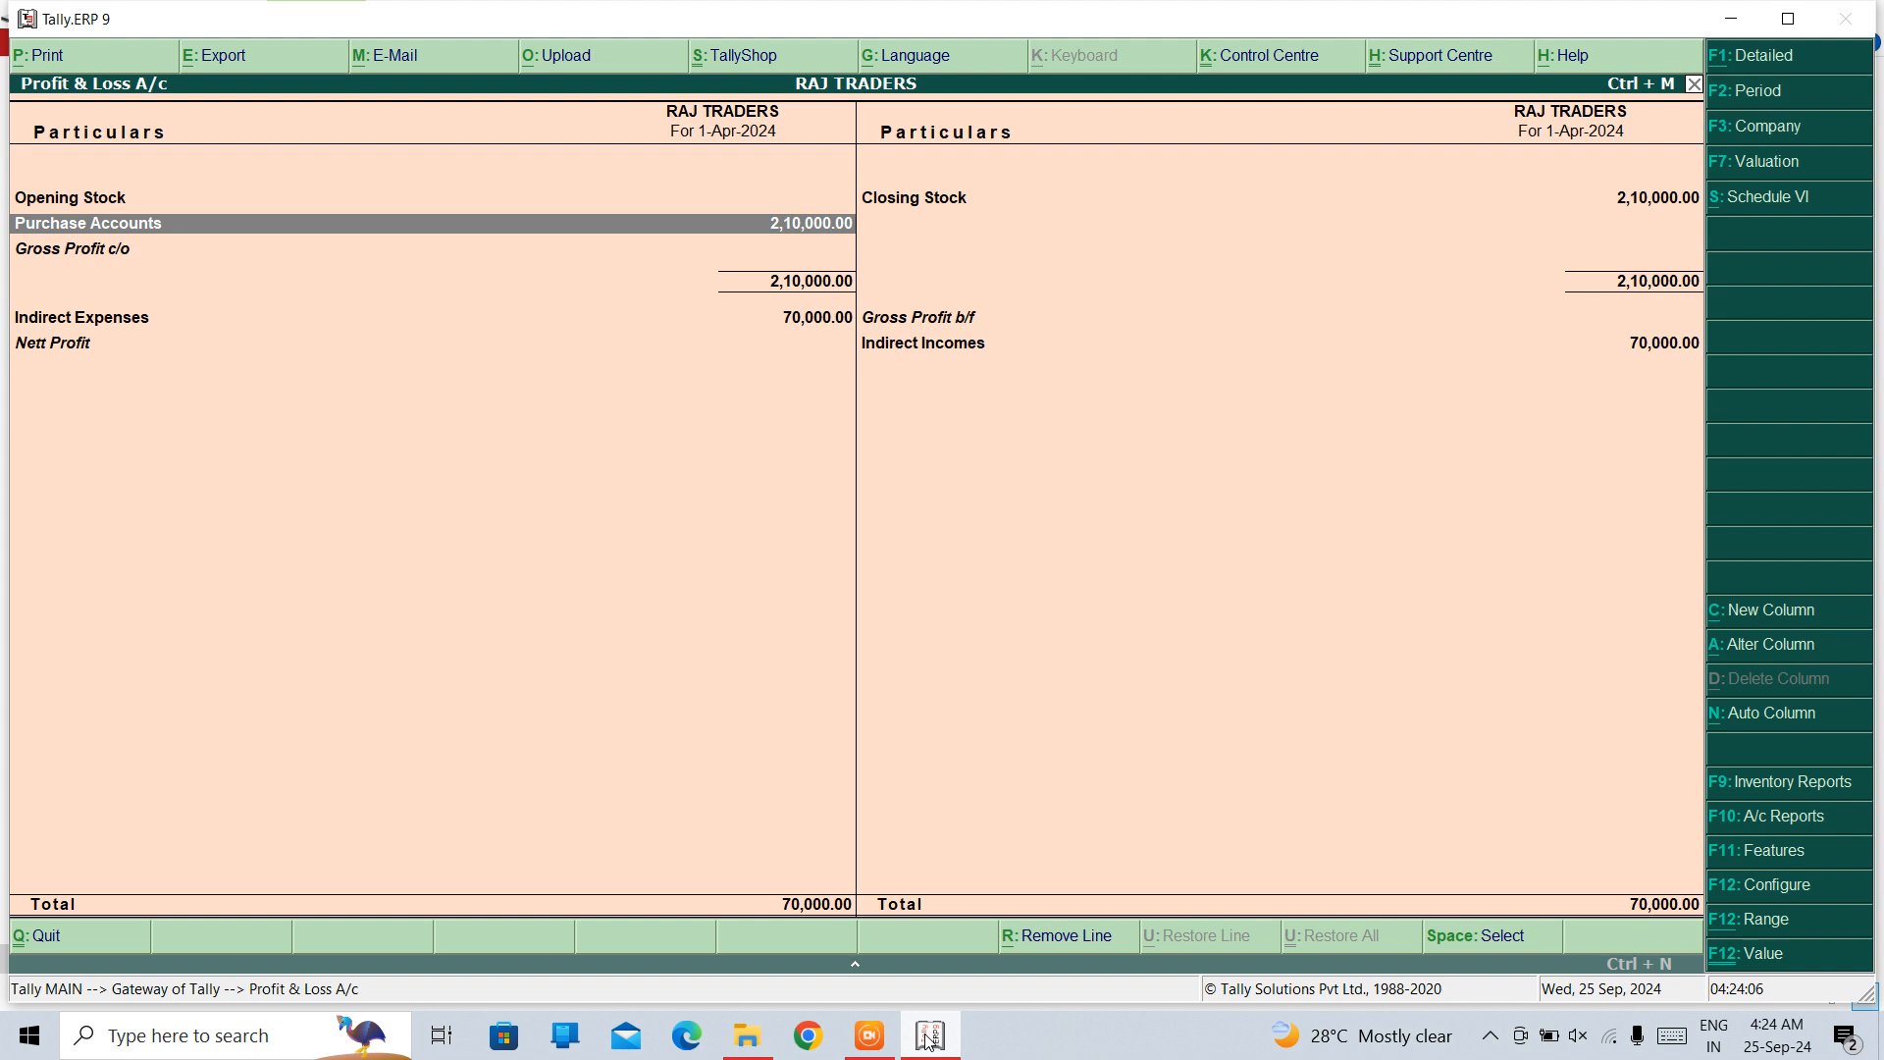
Step: Leave the Profit & Loss report and open accounting voucher entry for a purchase
key(Escape)
key(Up)
key(Up)
key(Up)
key(Up)
key(Up)
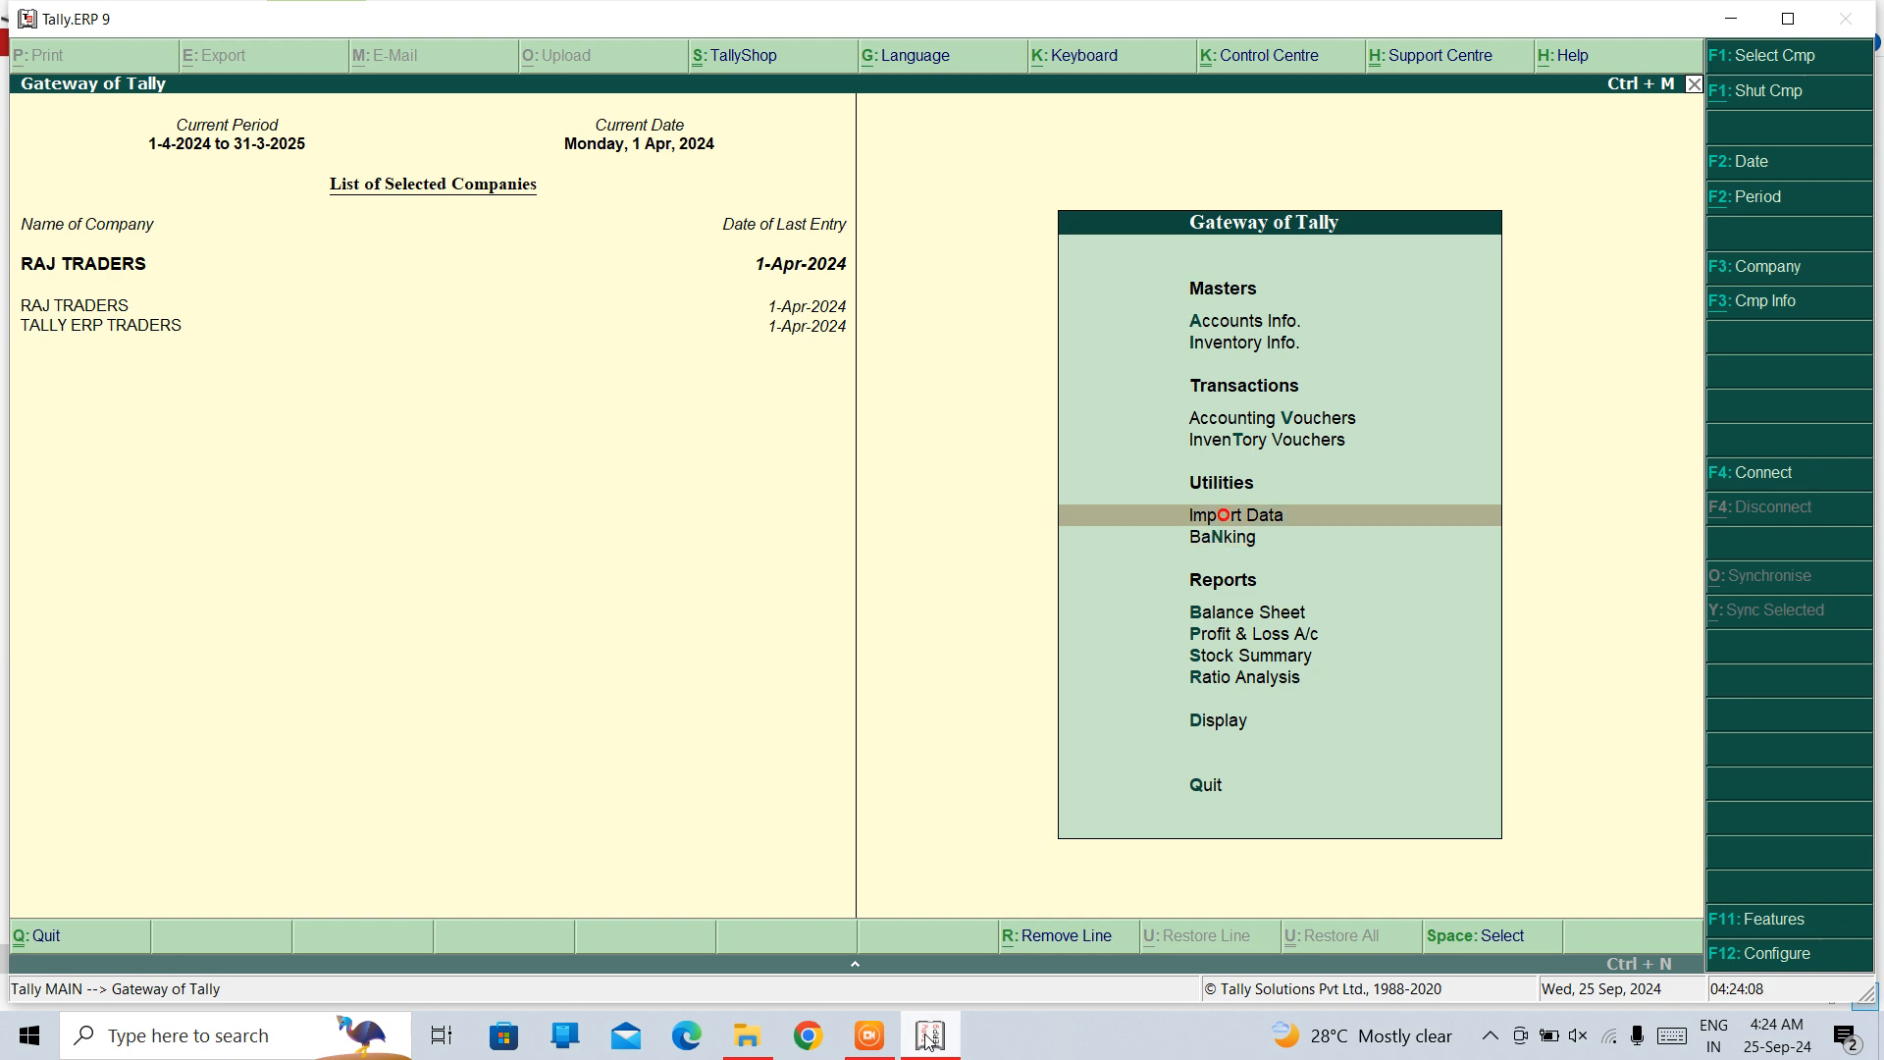
key(Return)
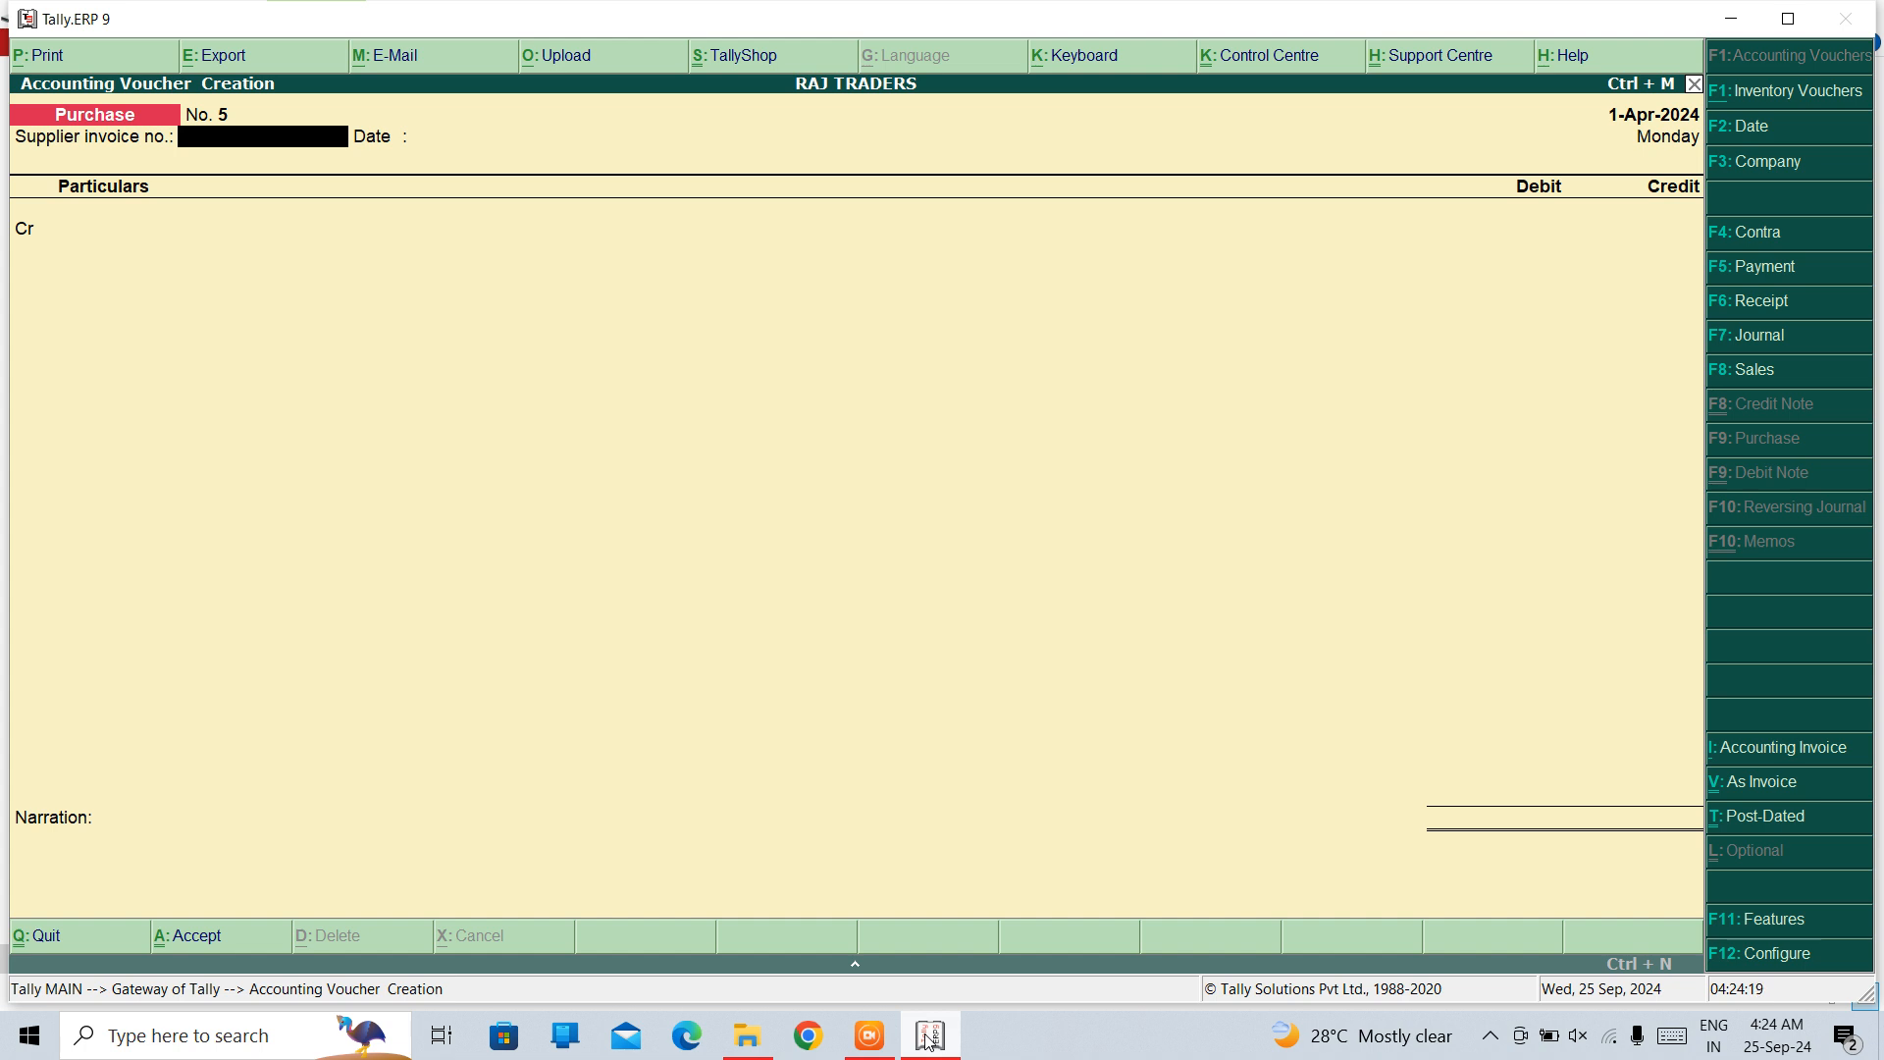
Step: Switch the purchase voucher to invoice mode and enter supplier invoice number 11 dated 1-Apr-2024
key(ctrl+v)
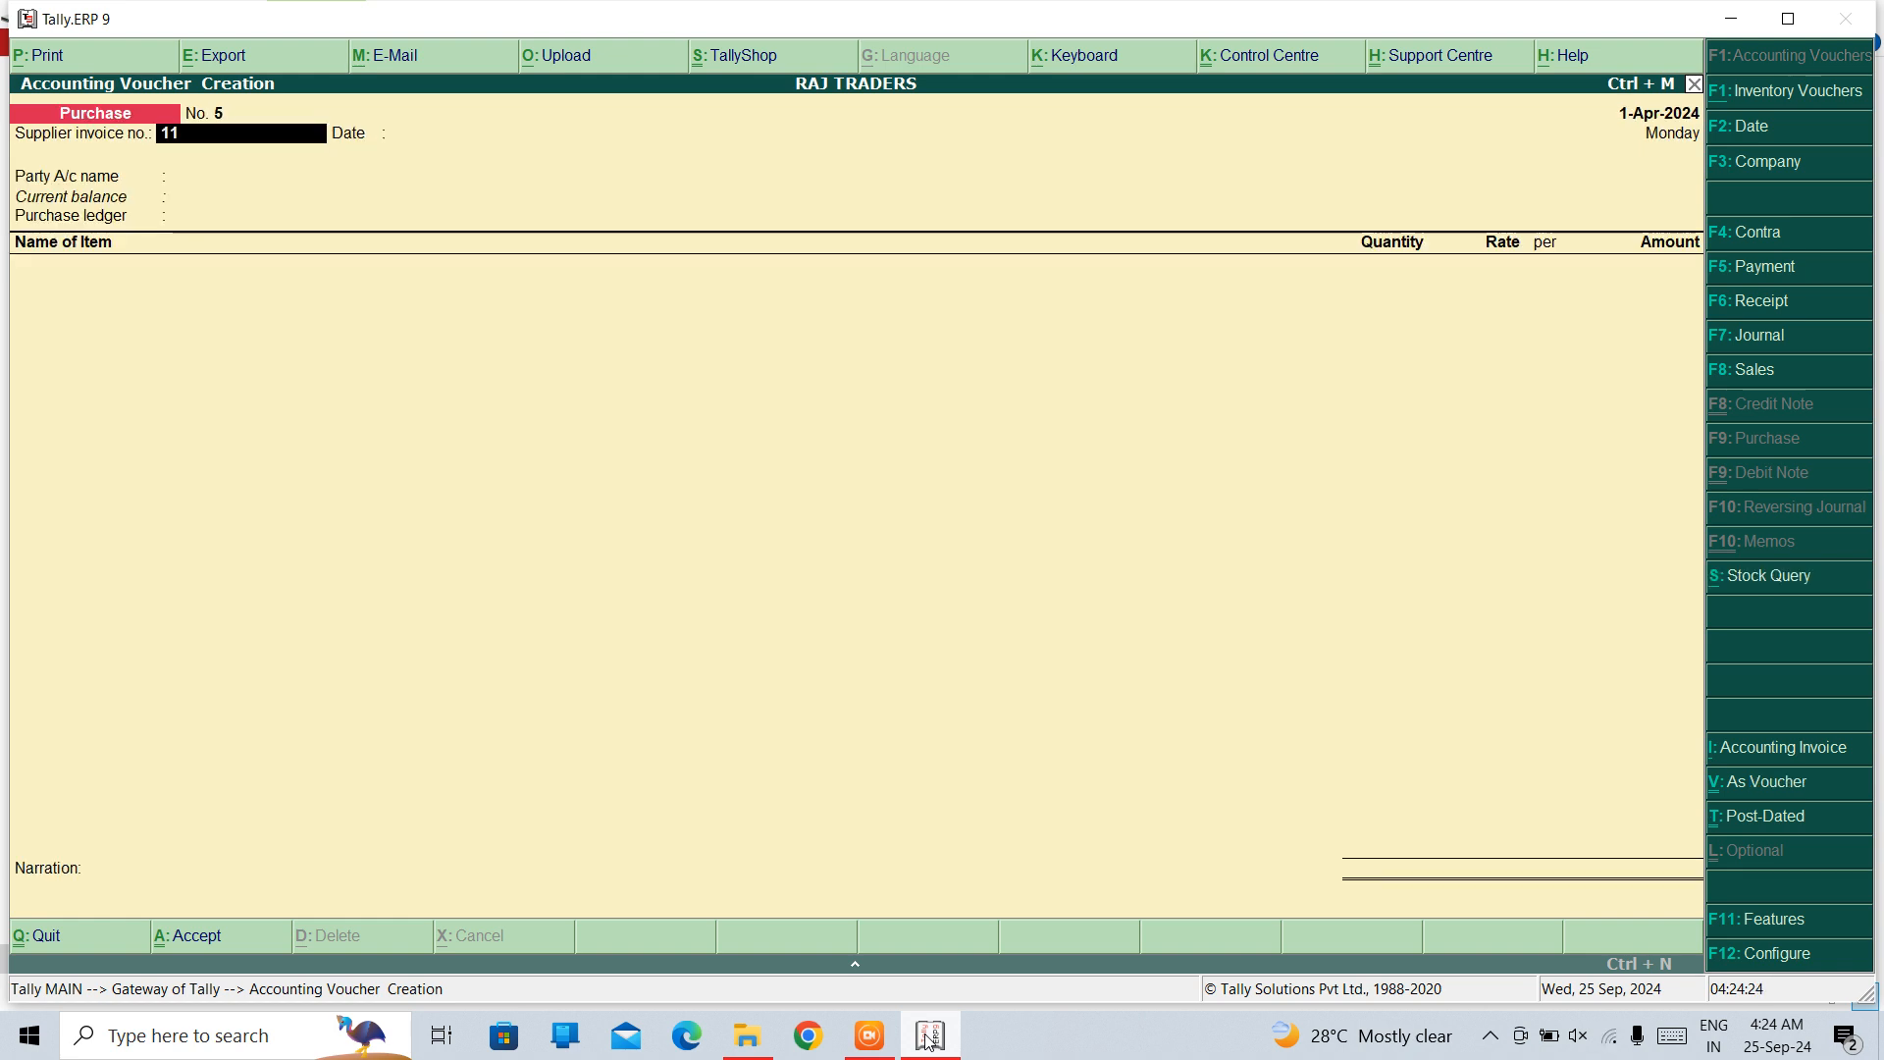
key(Return)
key(Return)
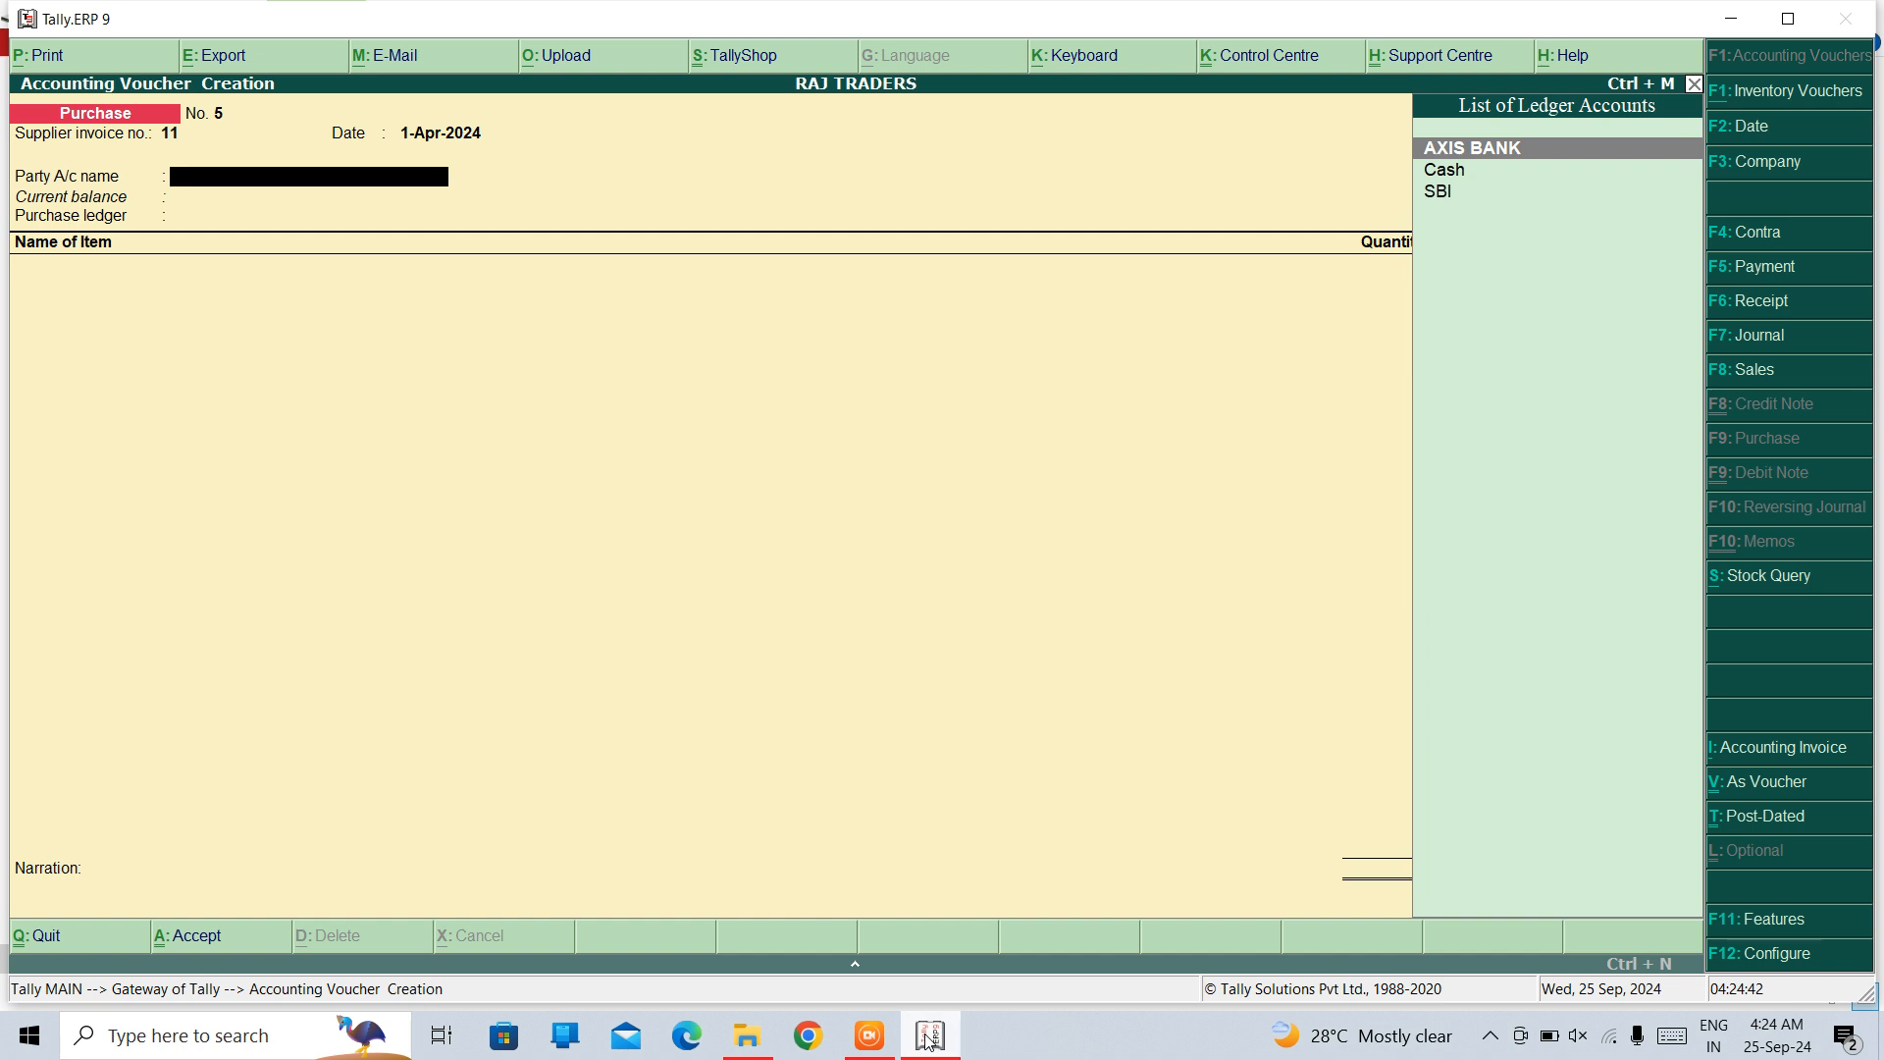
Step: Start creating a new ledger named XYZ TRADERS for the voucher's party account, without an alias
key(Down)
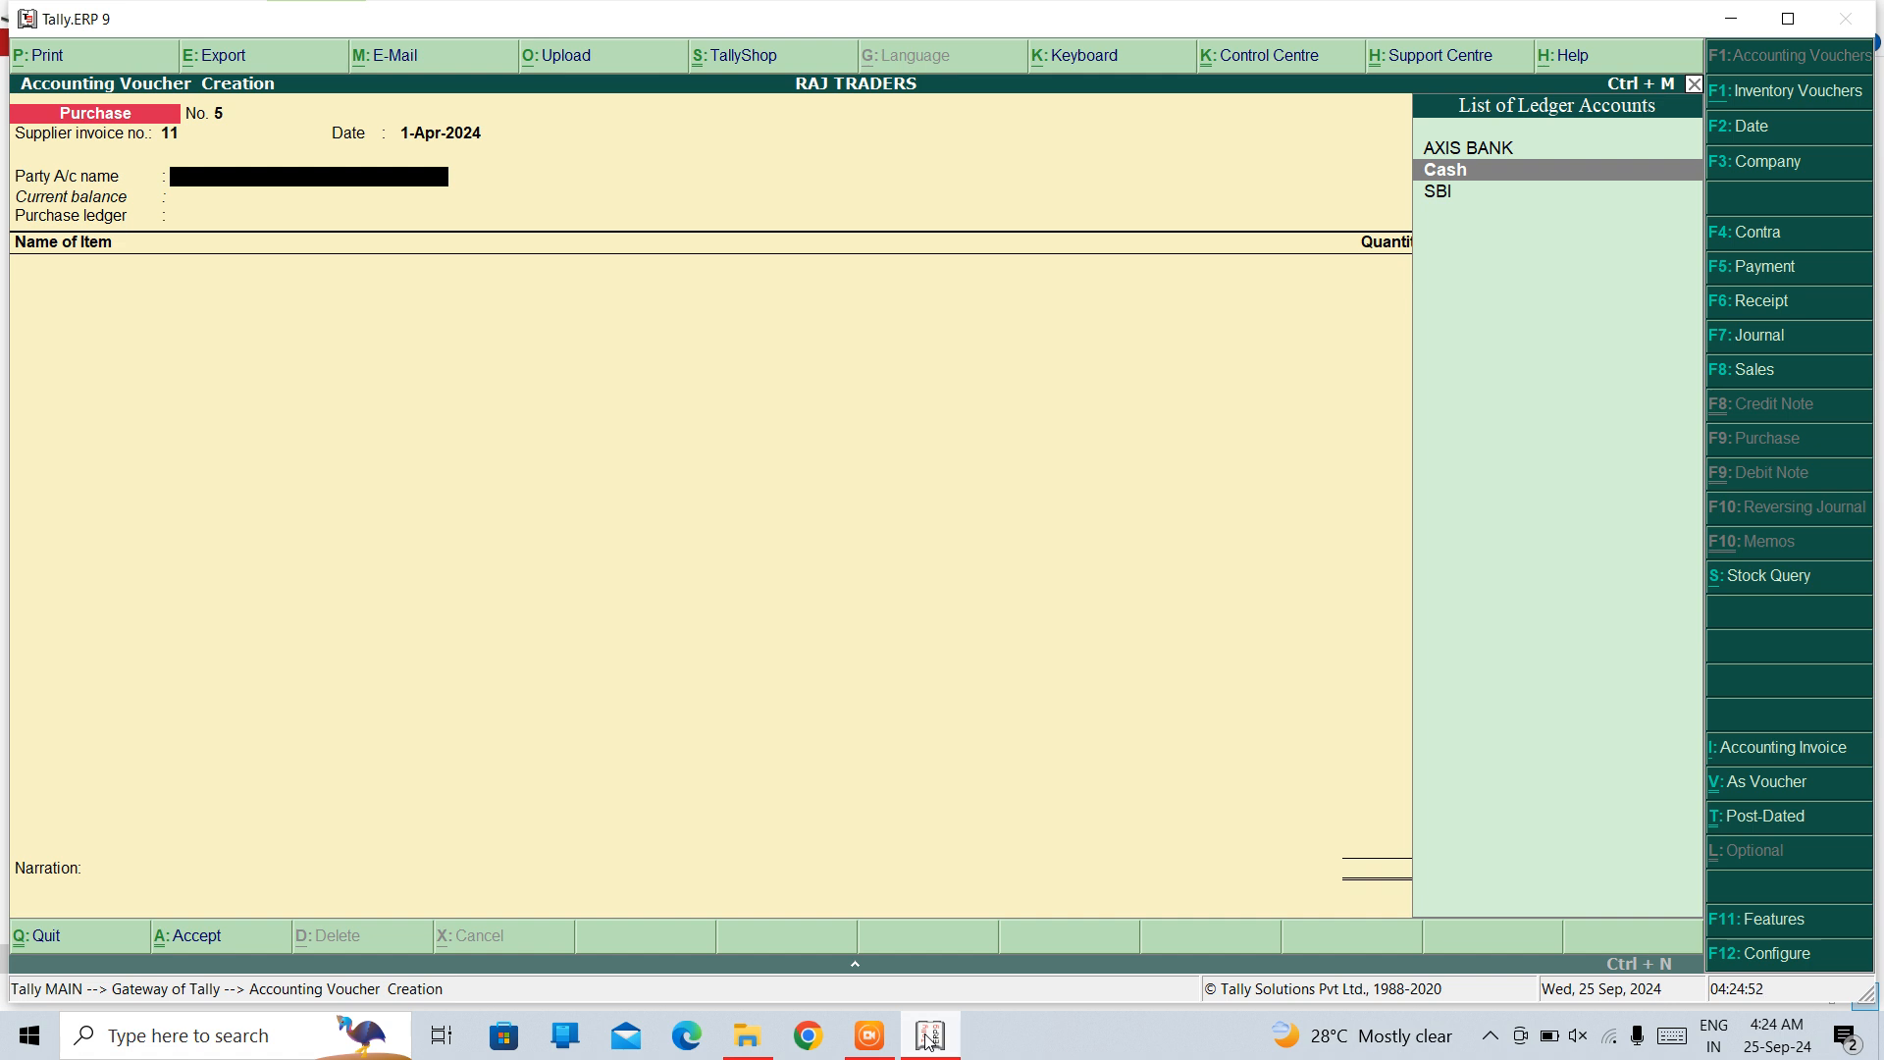
key(alt+c)
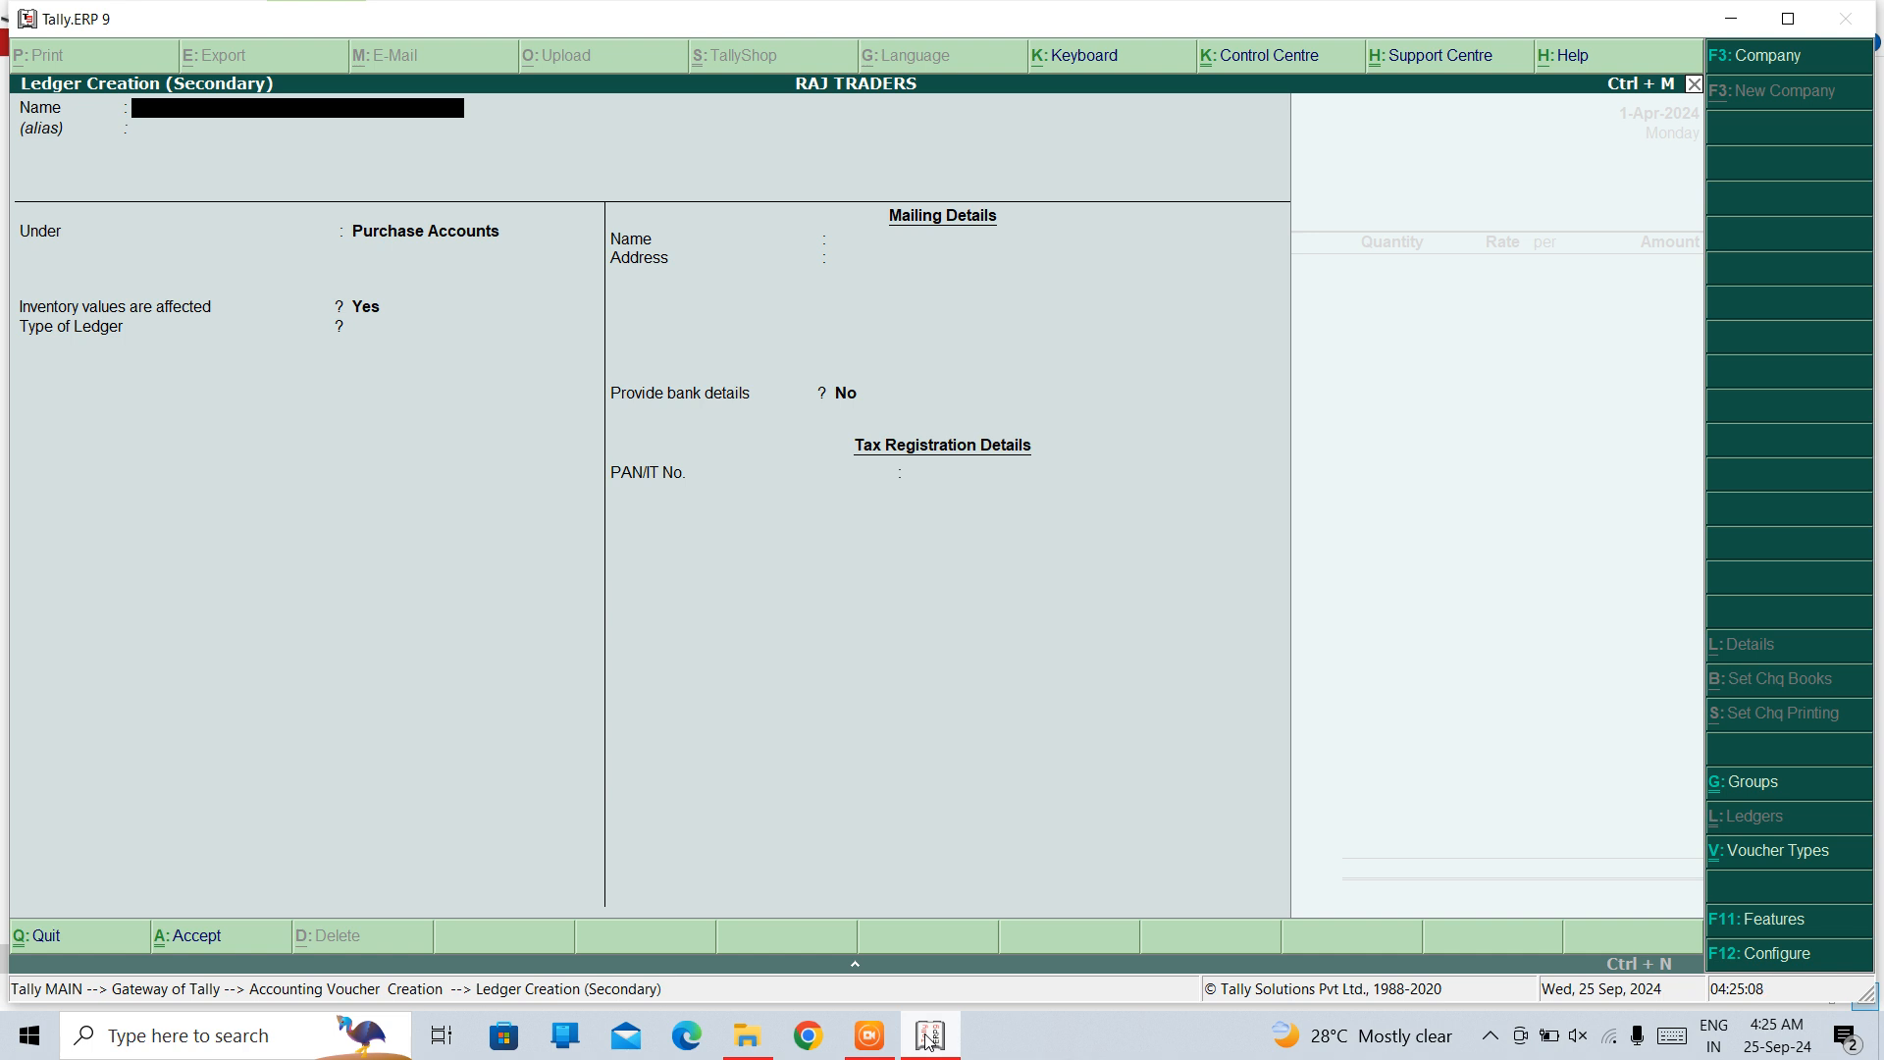
text(XYZ TRADERS)
key(Return)
key(Return)
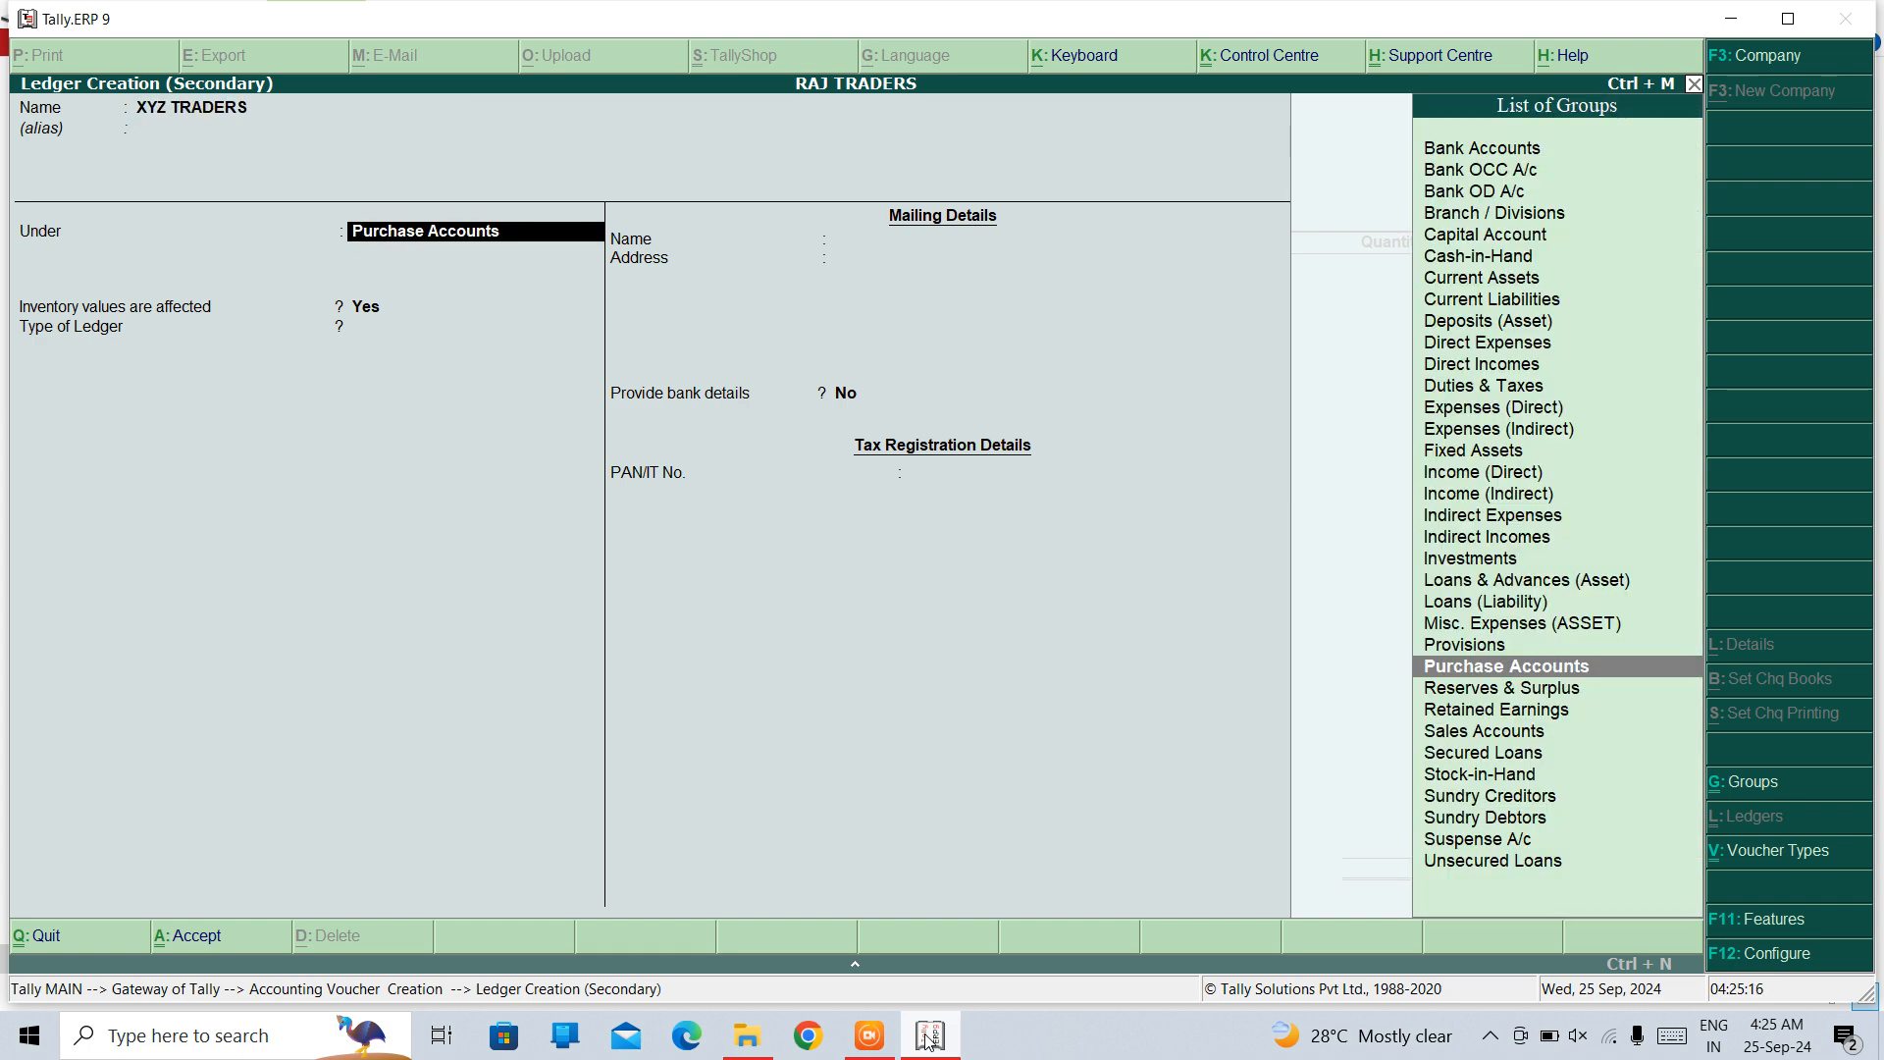
Step: Put the XYZ TRADERS ledger under Sundry Creditors, with bill-by-bill balances and inventory values both set to No
text(DE)
key(BackSpace)
key(BackSpace)
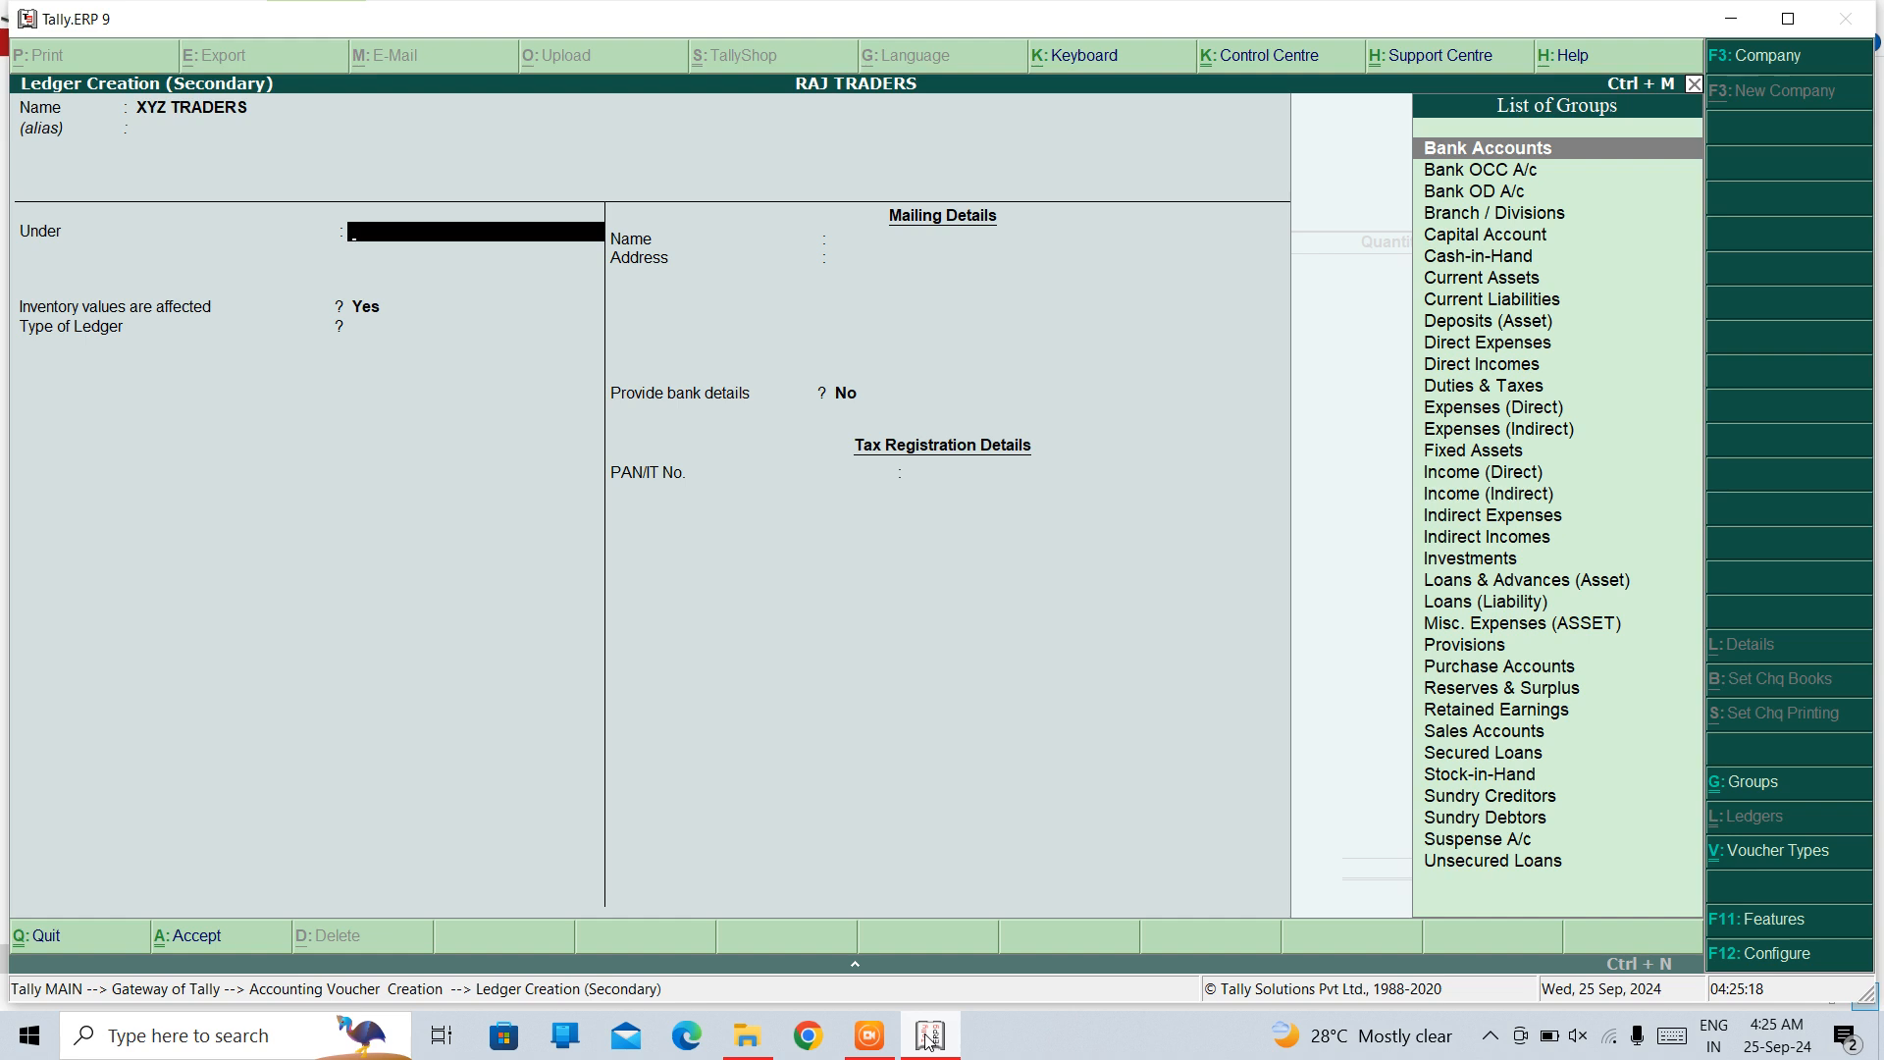
text(CRED)
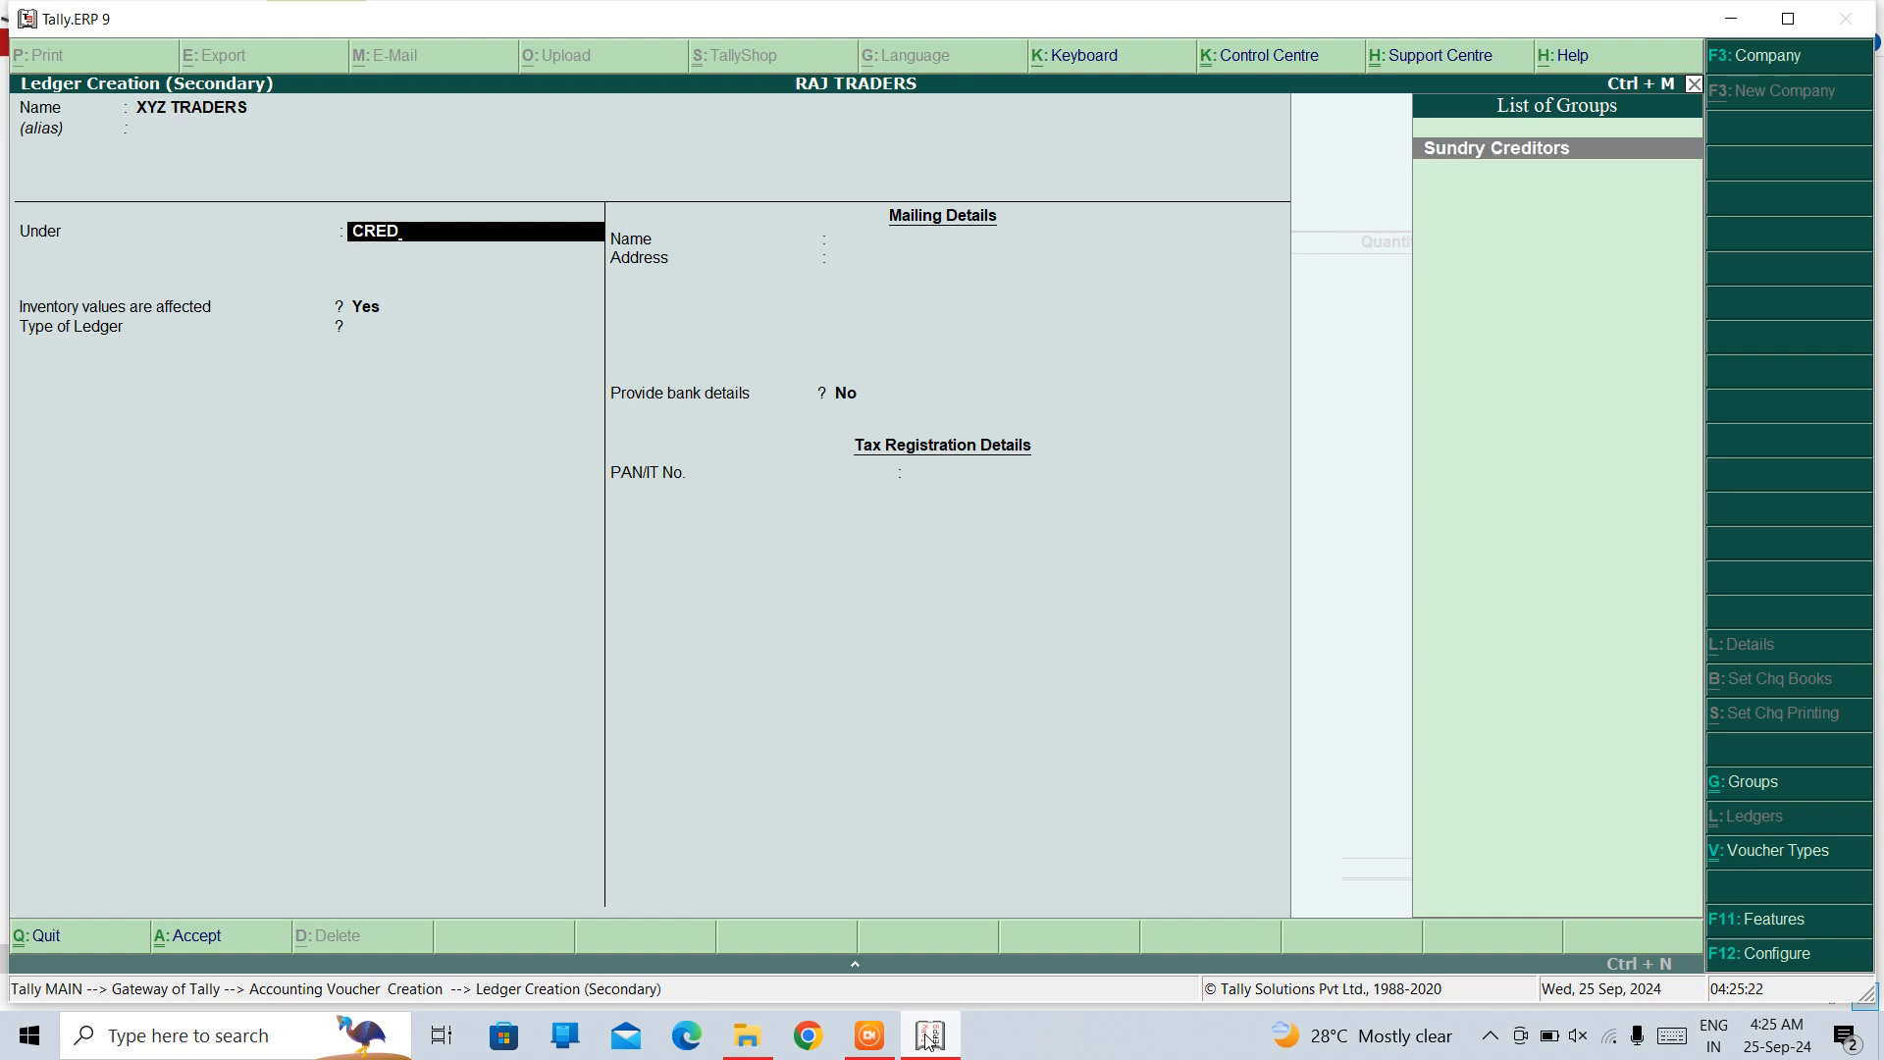
key(Return)
key(Return)
key(Return)
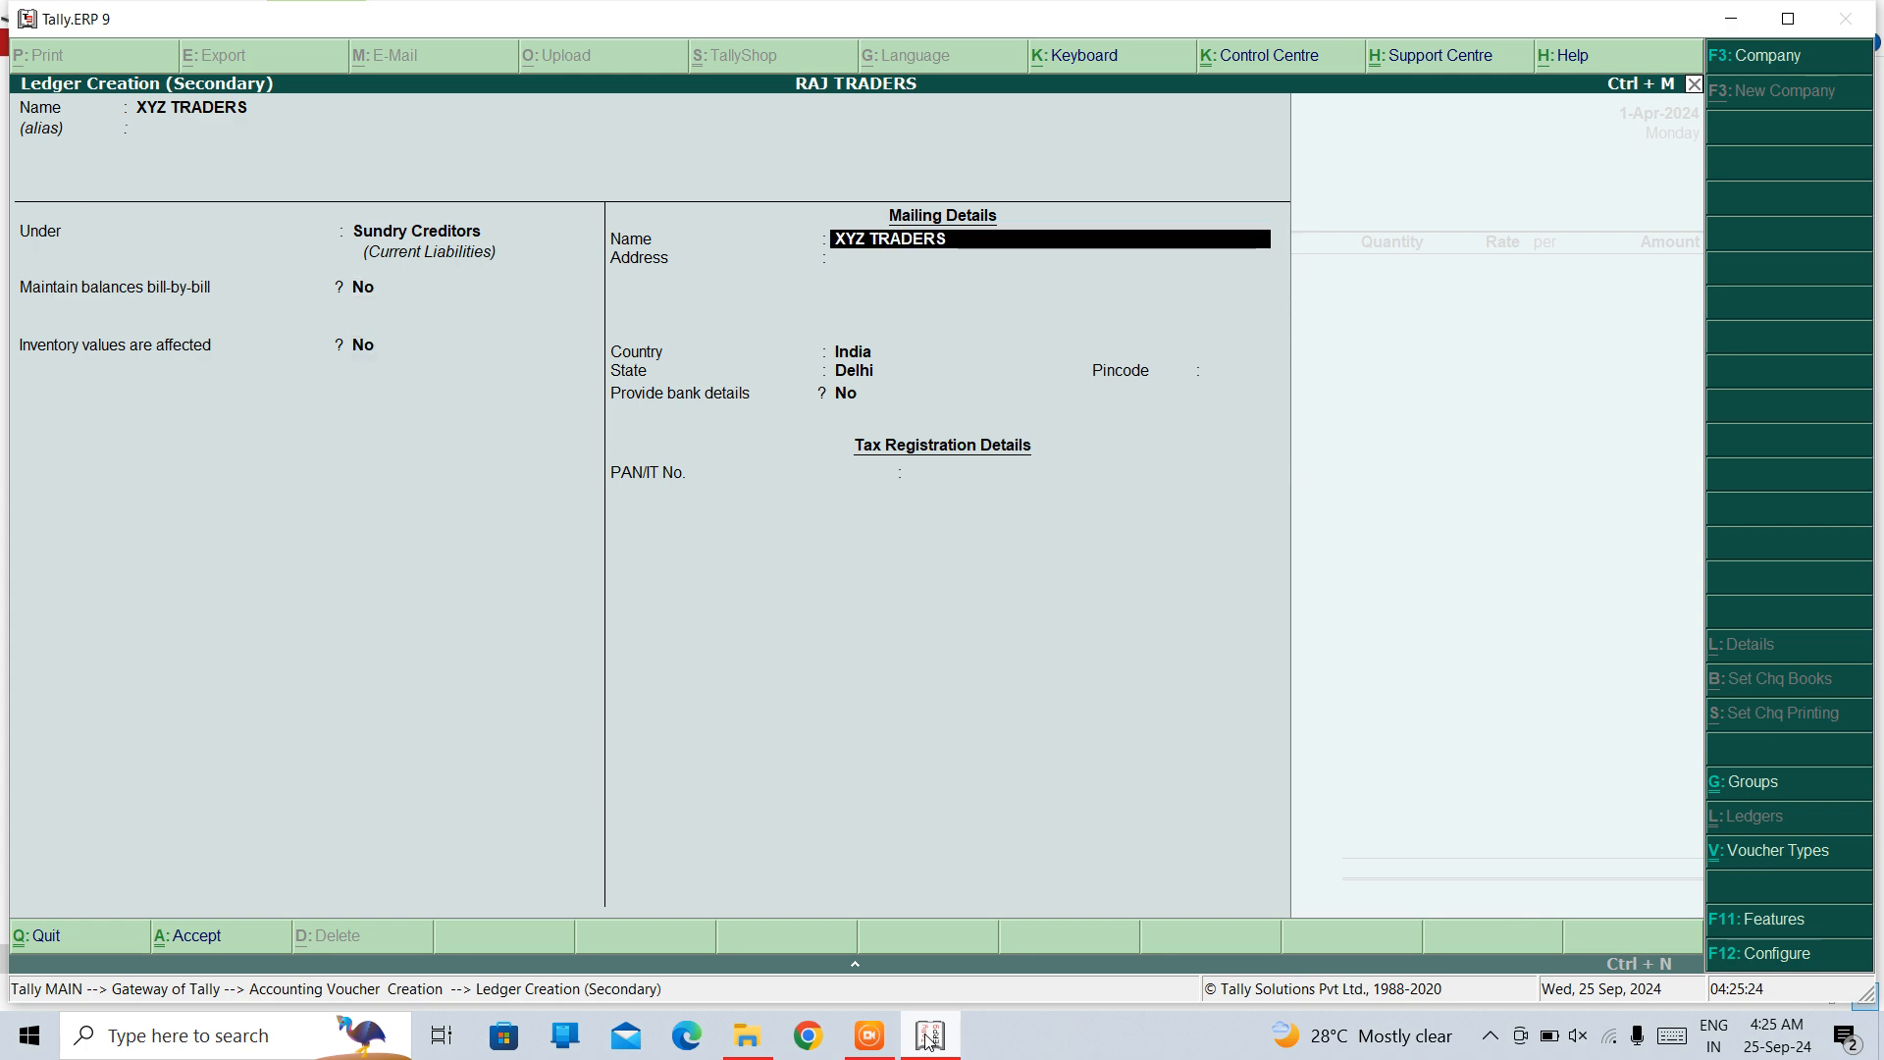
Step: Keep the ledger's default mailing details with Provide bank details set to No, and save the ledger
key(Return)
key(Return)
key(Return)
key(Return)
key(Return)
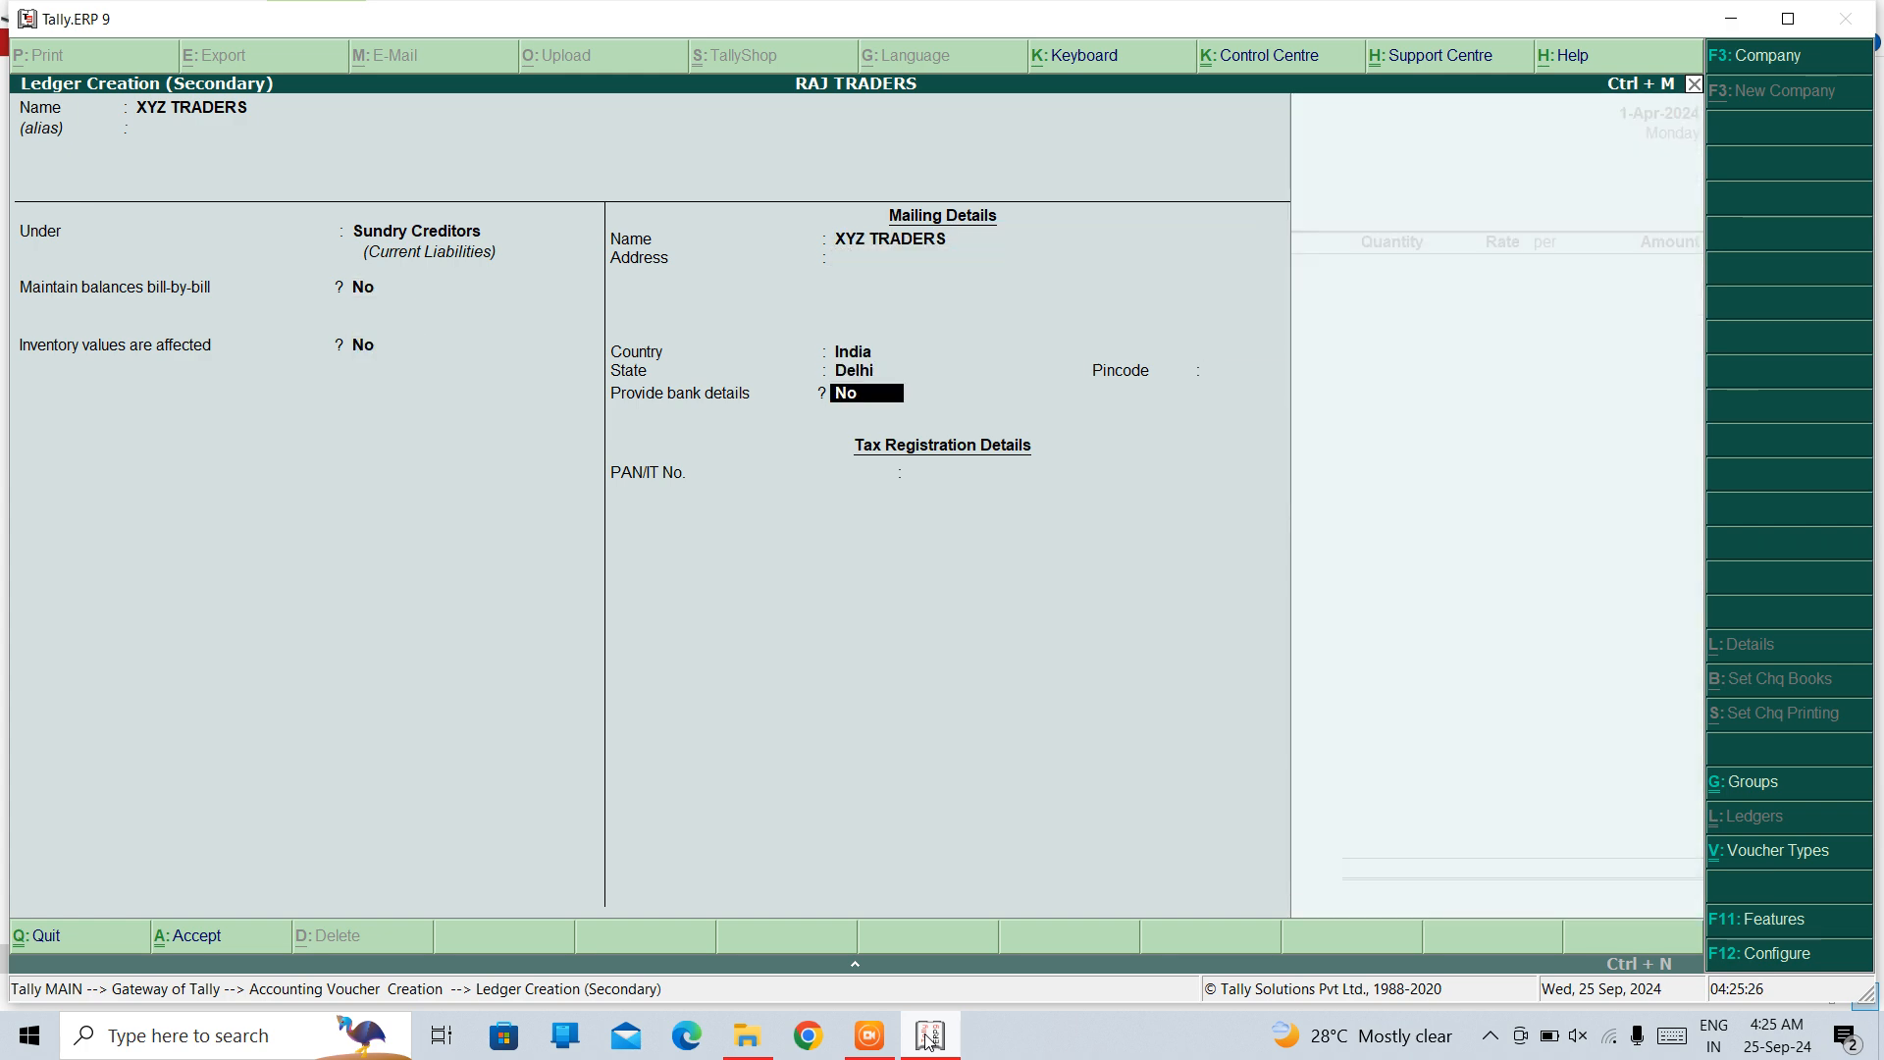
key(Return)
key(ctrl+a)
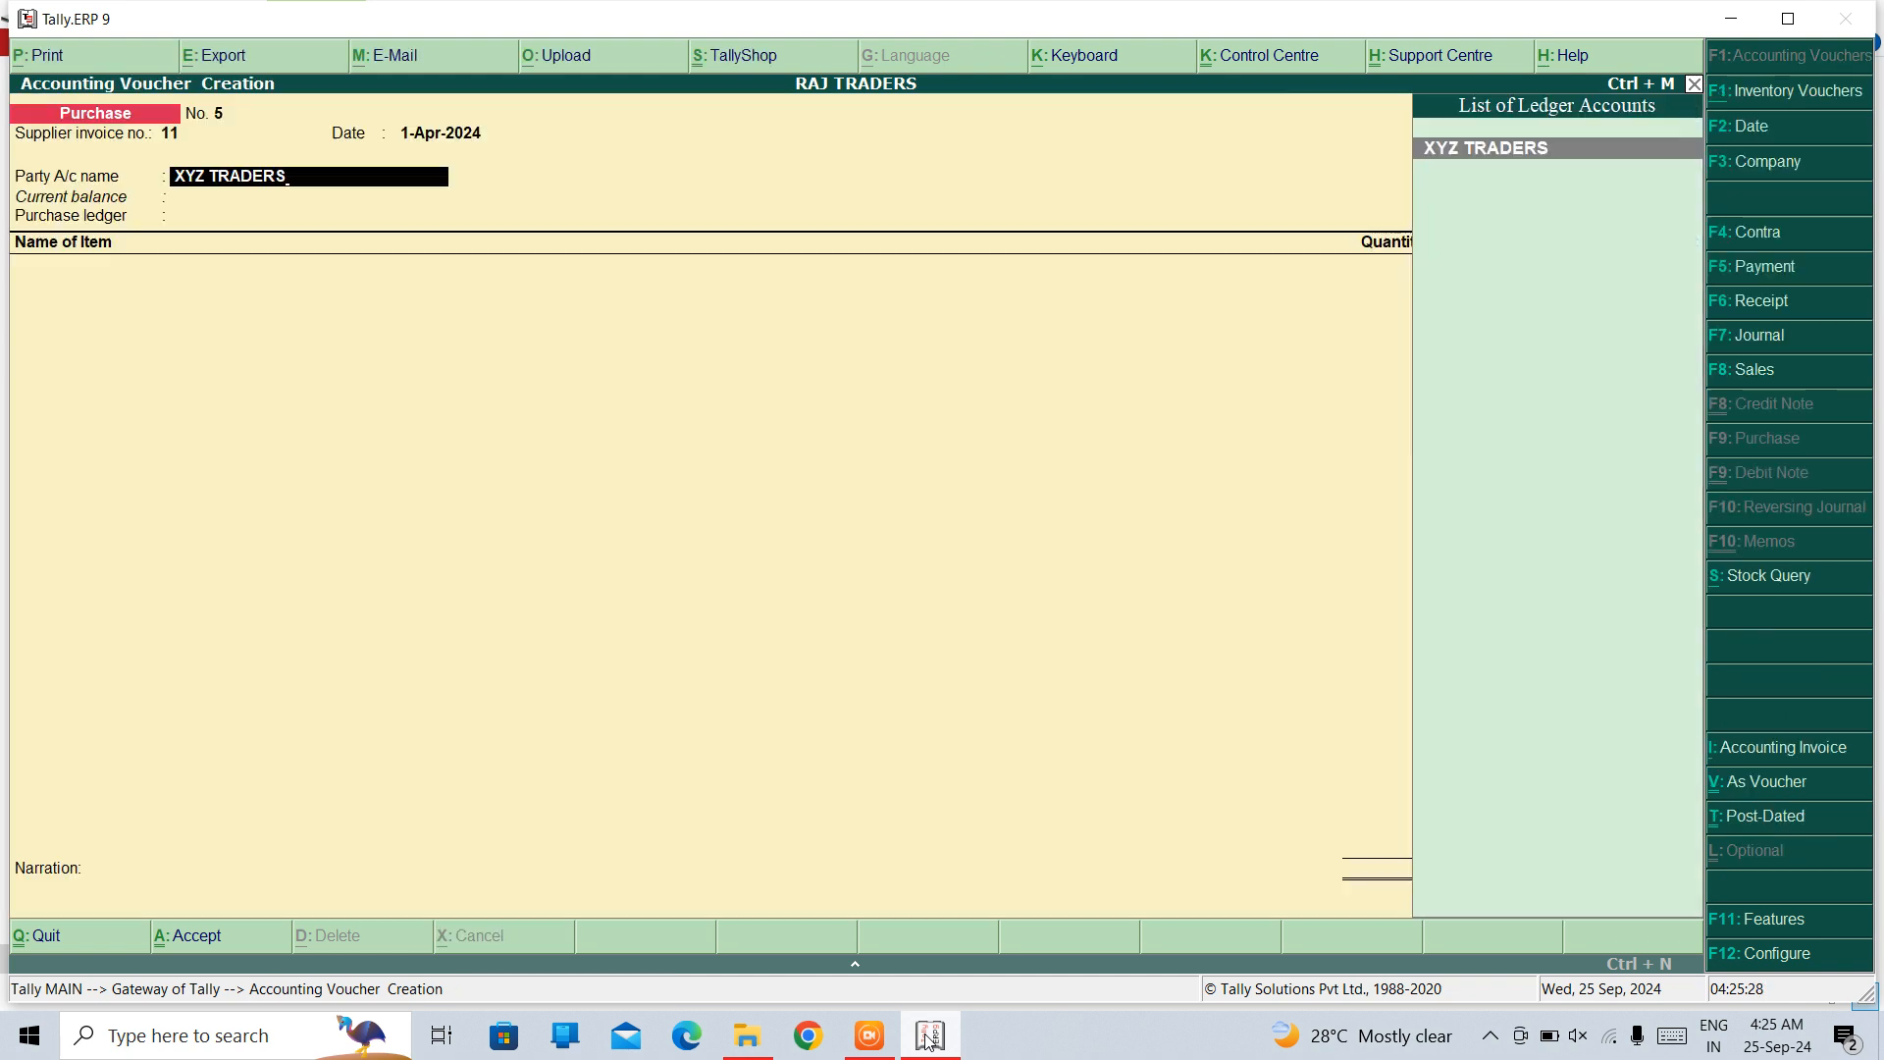
Step: Use XYZ TRADERS as the party account and fill in the supplier's address in the party details
key(Return)
key(Return)
key(Return)
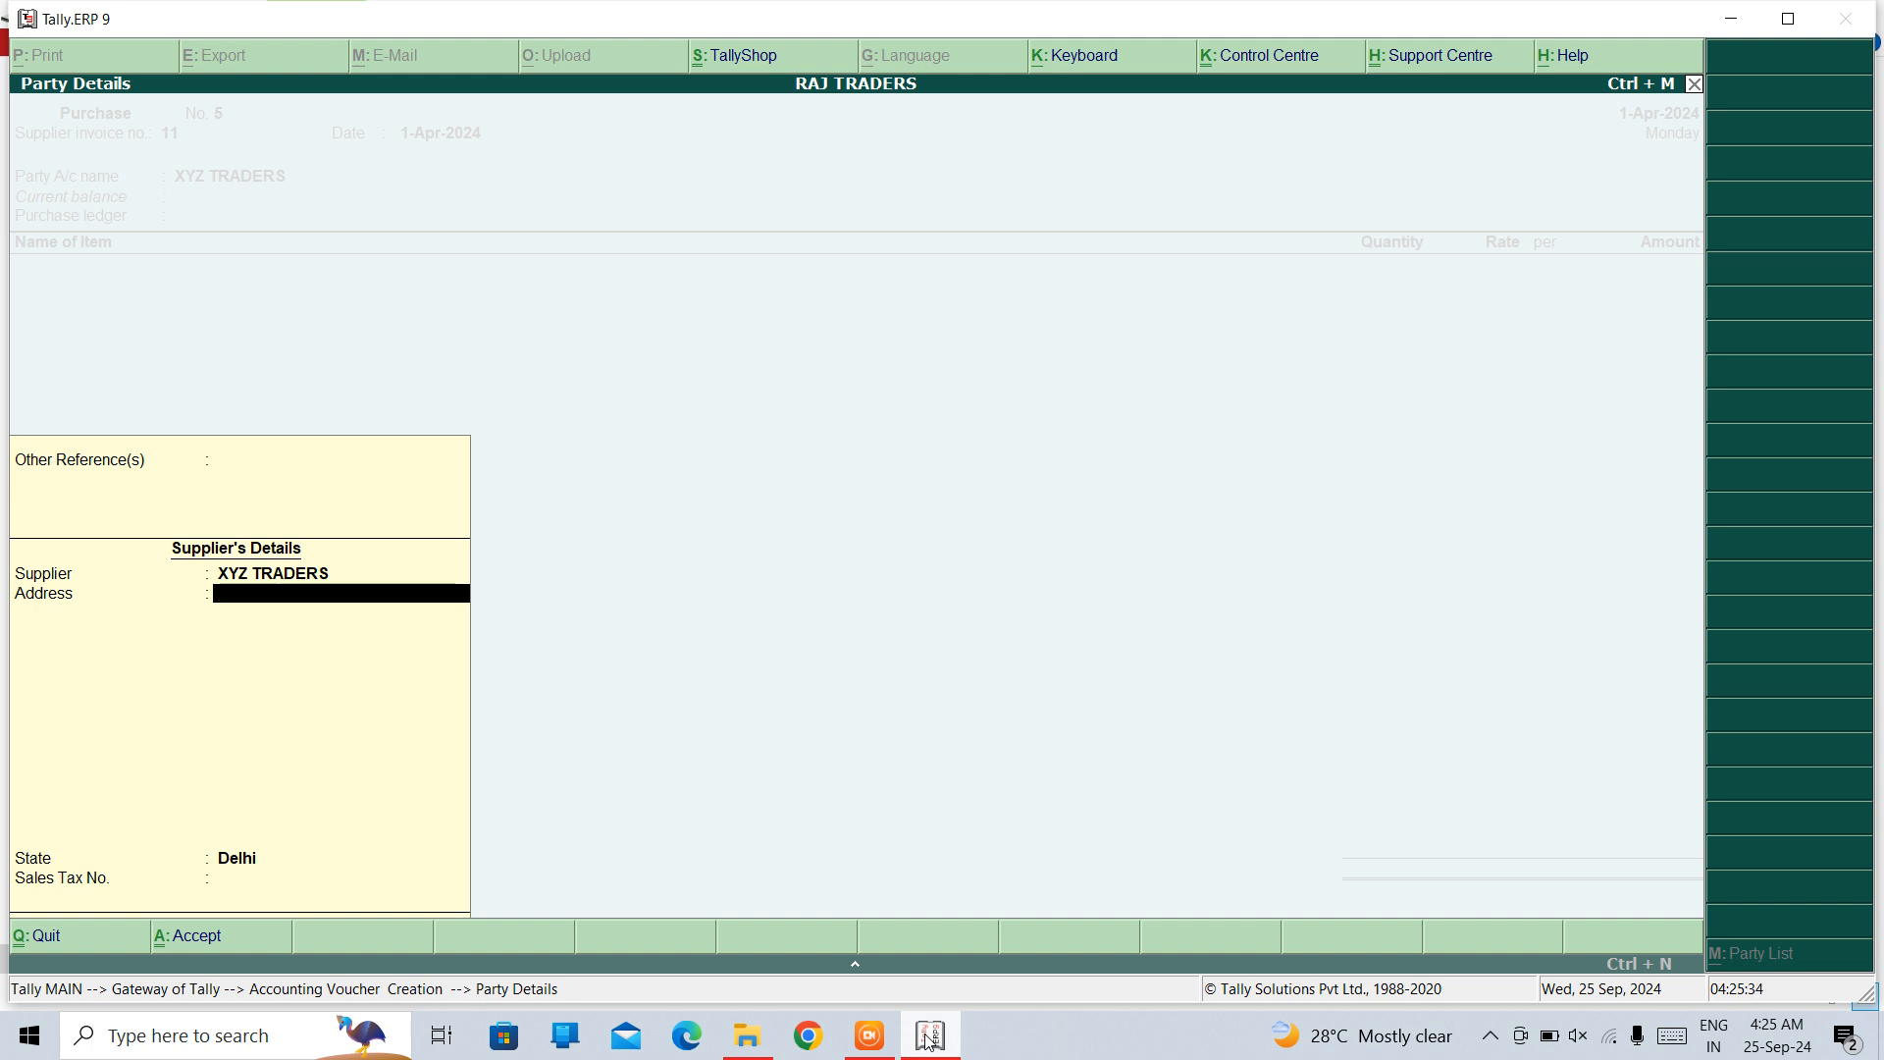
text(GOVIND PURI)
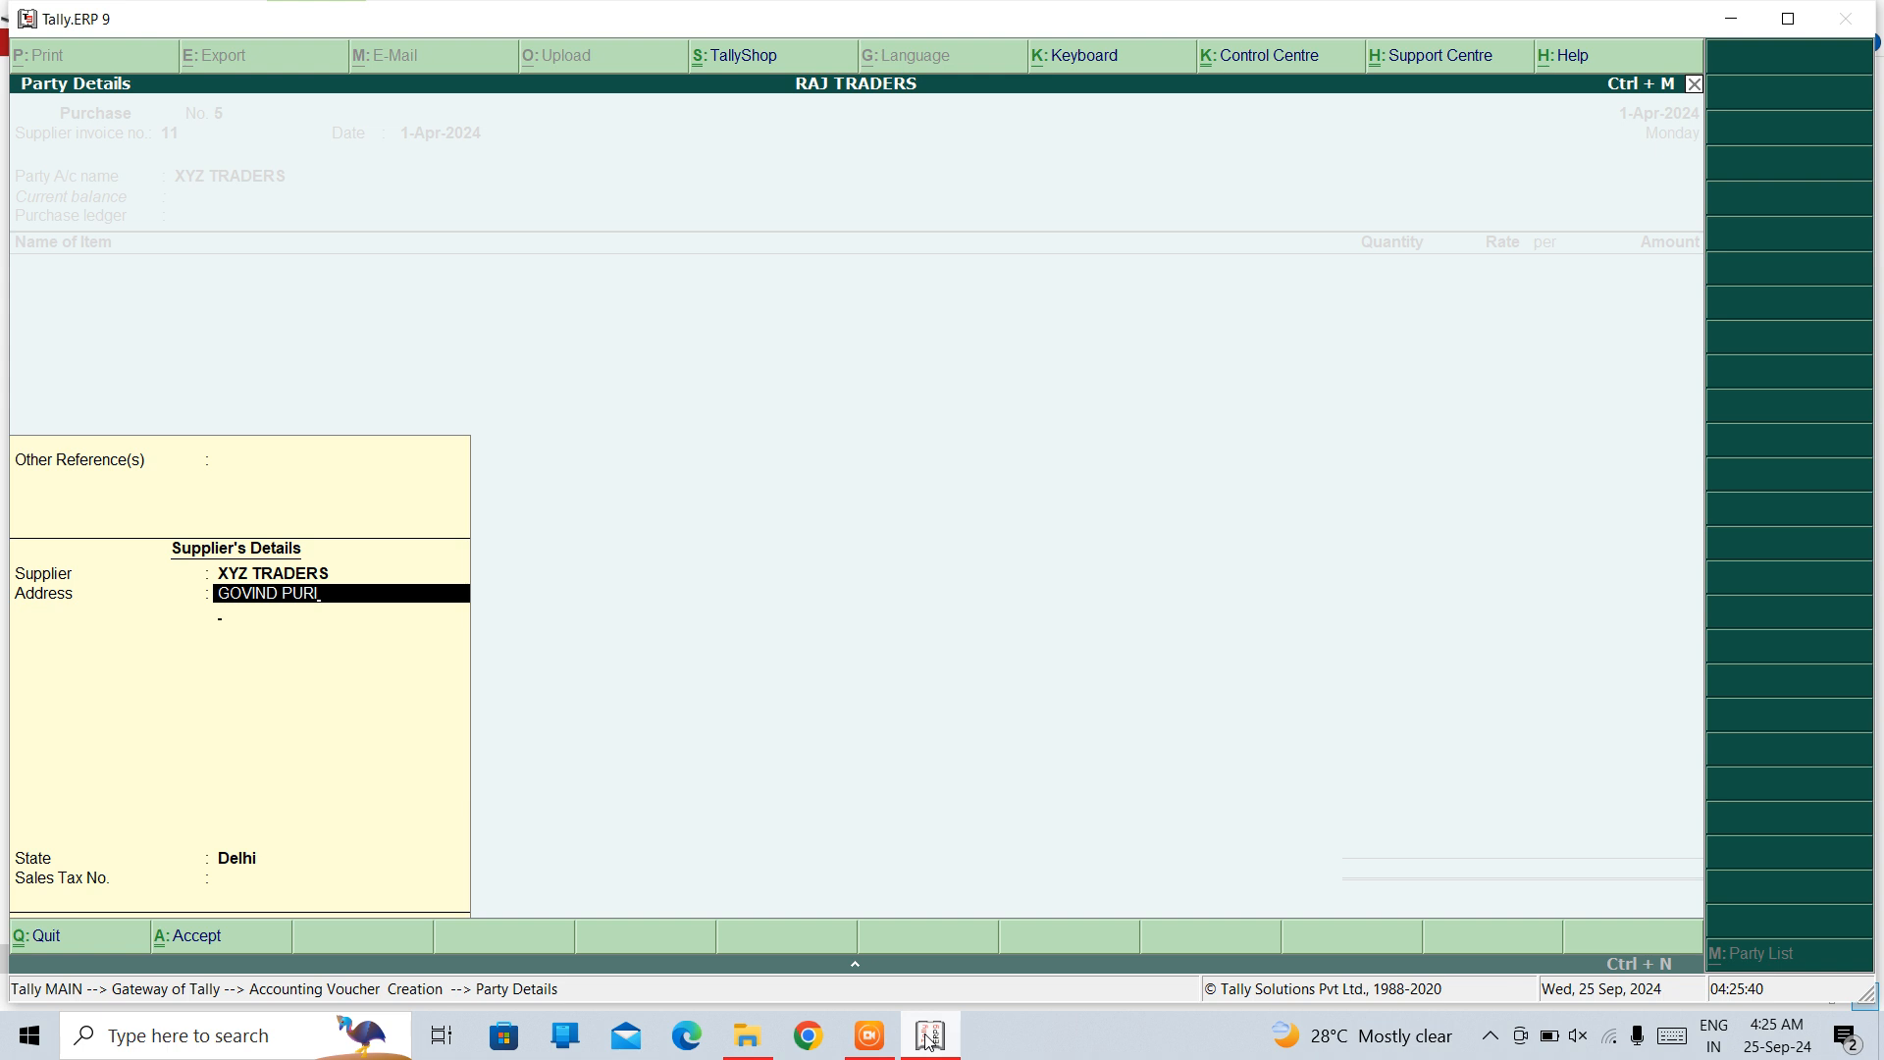
key(Return)
key(Return)
key(Return)
key(Return)
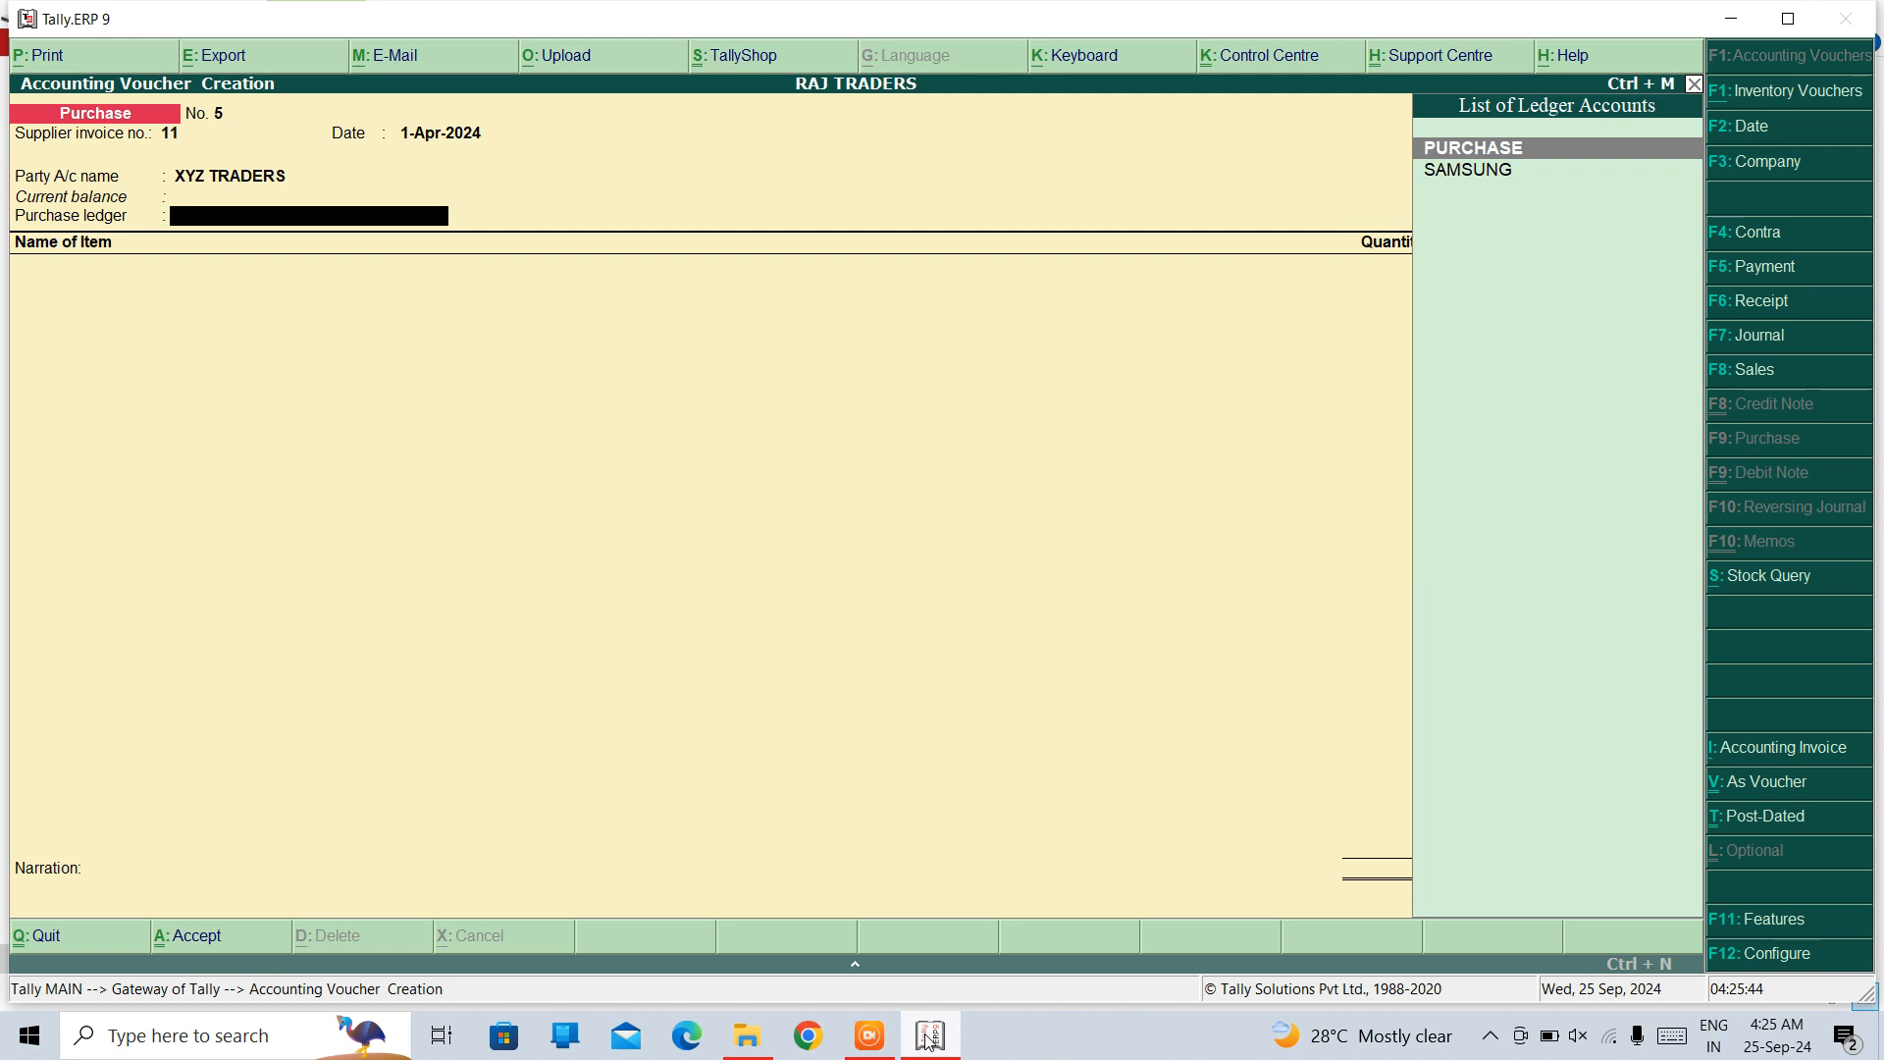
Step: Choose PURCHASE as the purchase ledger and start a new stock item named TROUSERS
key(Return)
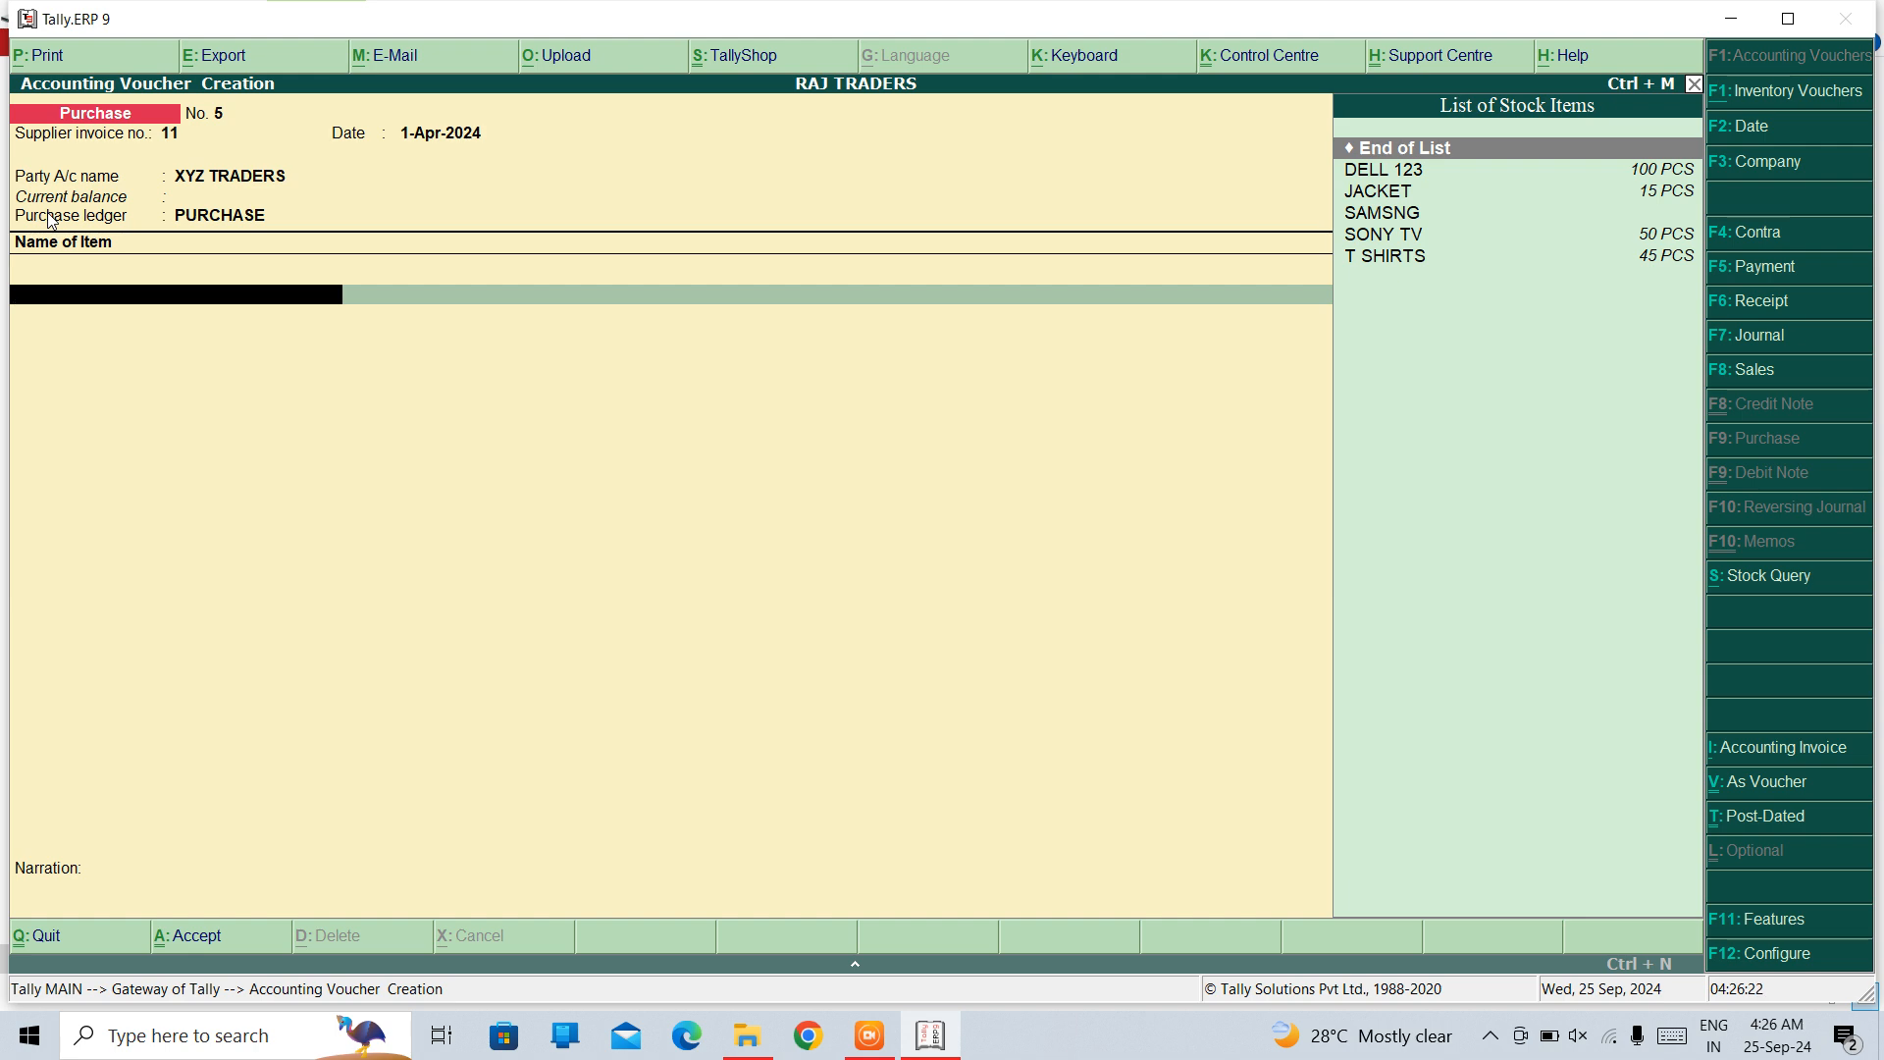
key(Down)
key(Down)
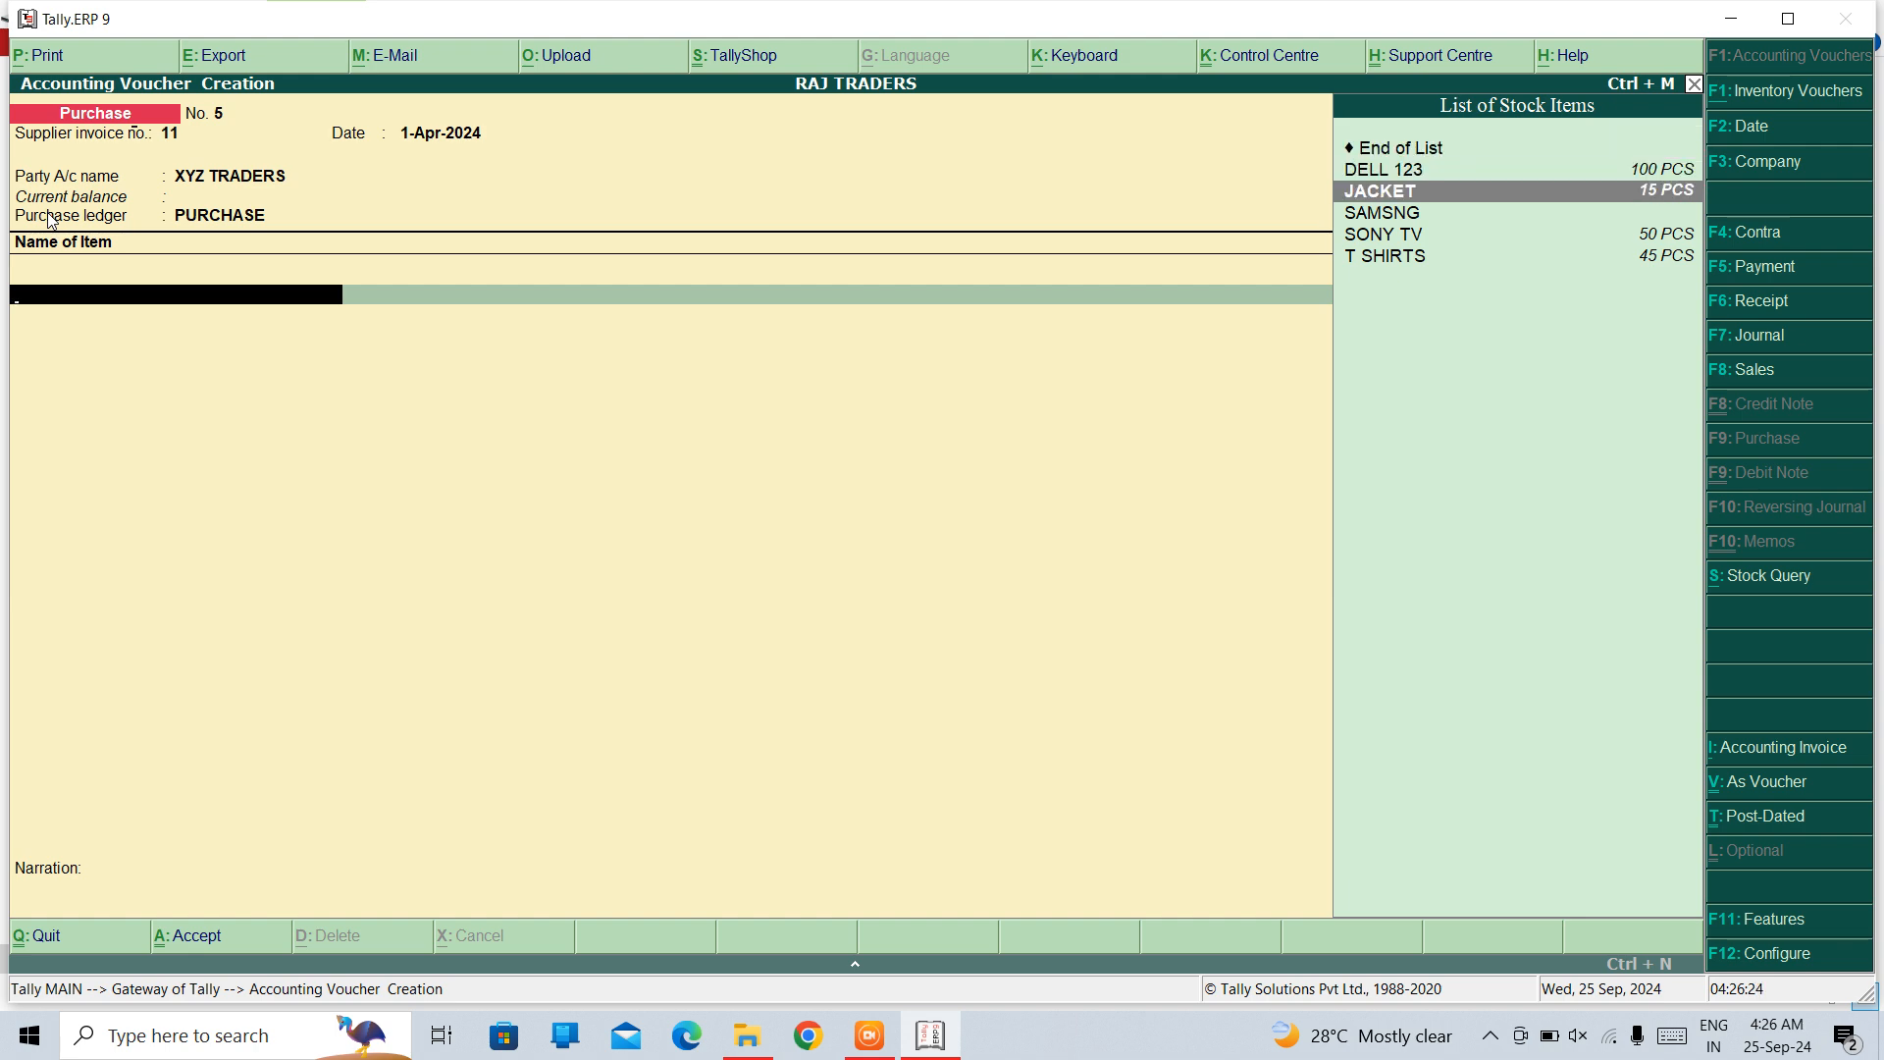
key(alt+c)
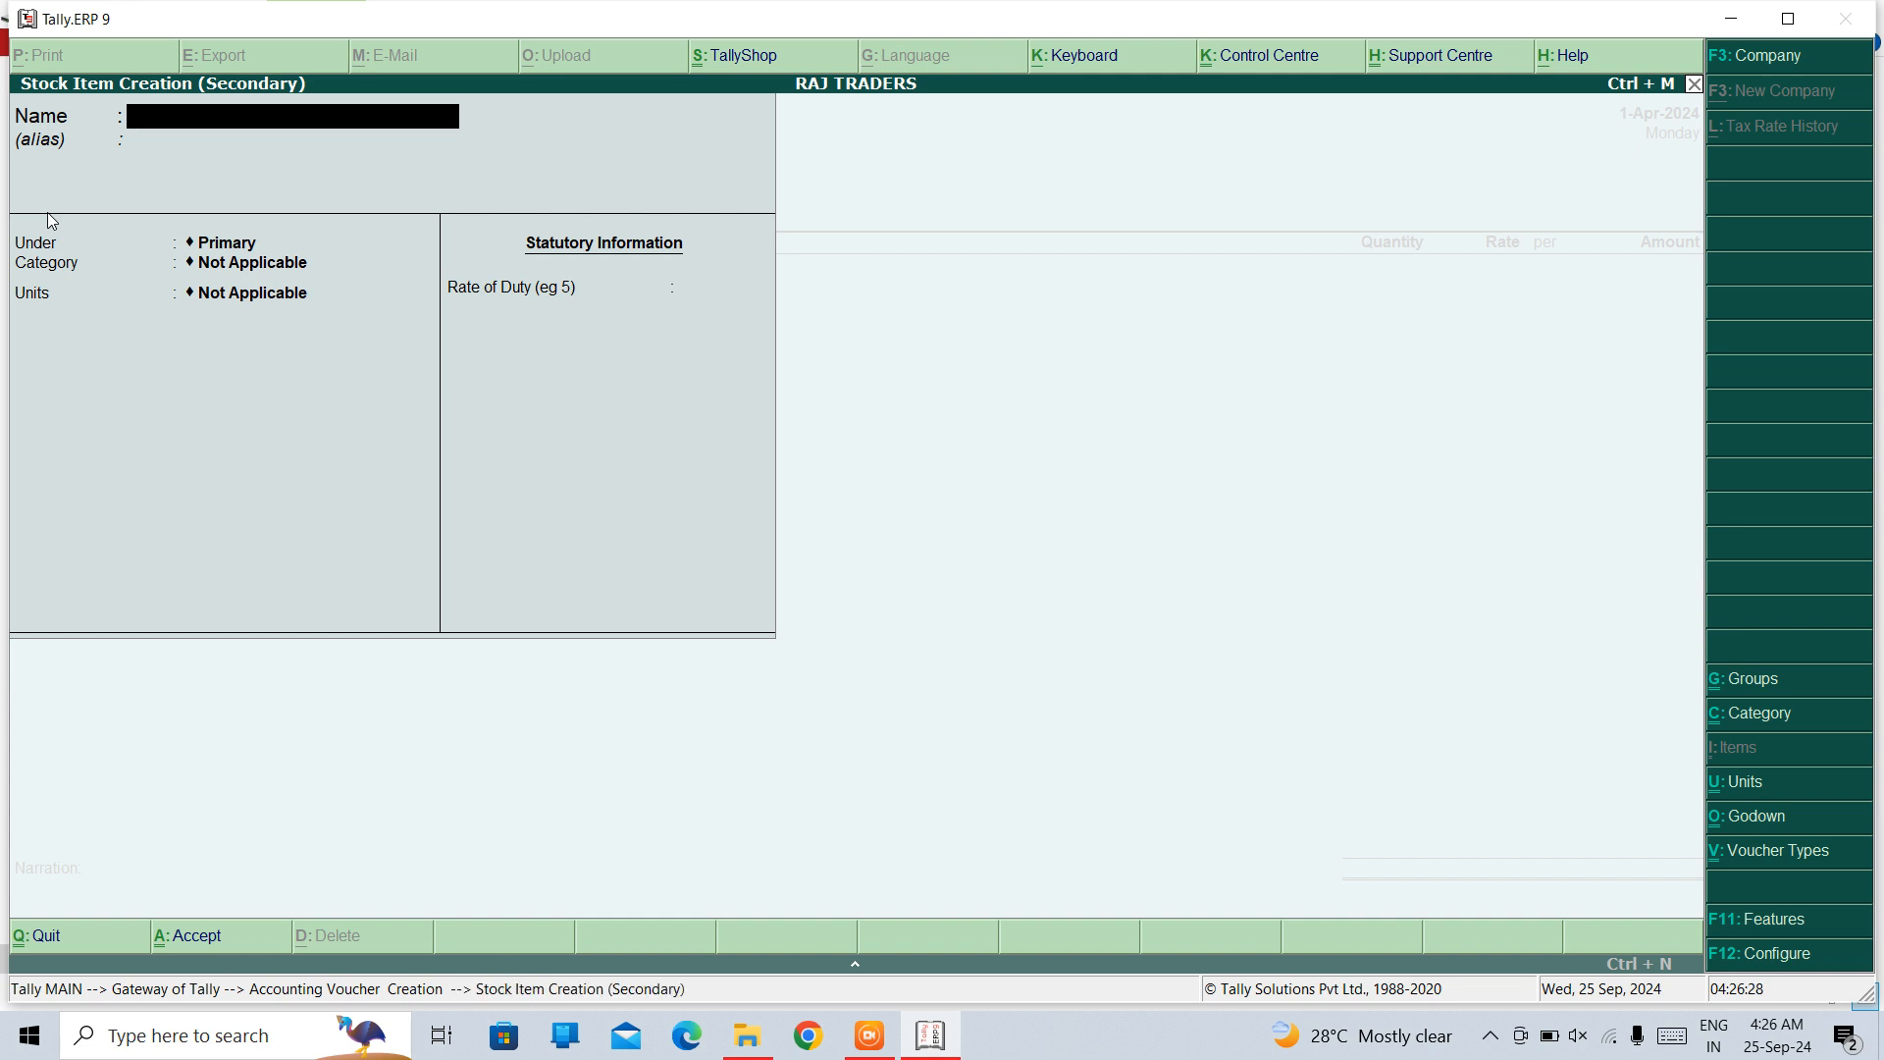
text(TRO)
text(D)
key(BackSpace)
text(SERS)
key(Return)
key(Return)
Step: Classify TROUSERS under the GARMENTS group and MEN'S WEAR category with units PCS, and save the stock item
key(Down)
key(Down)
key(Down)
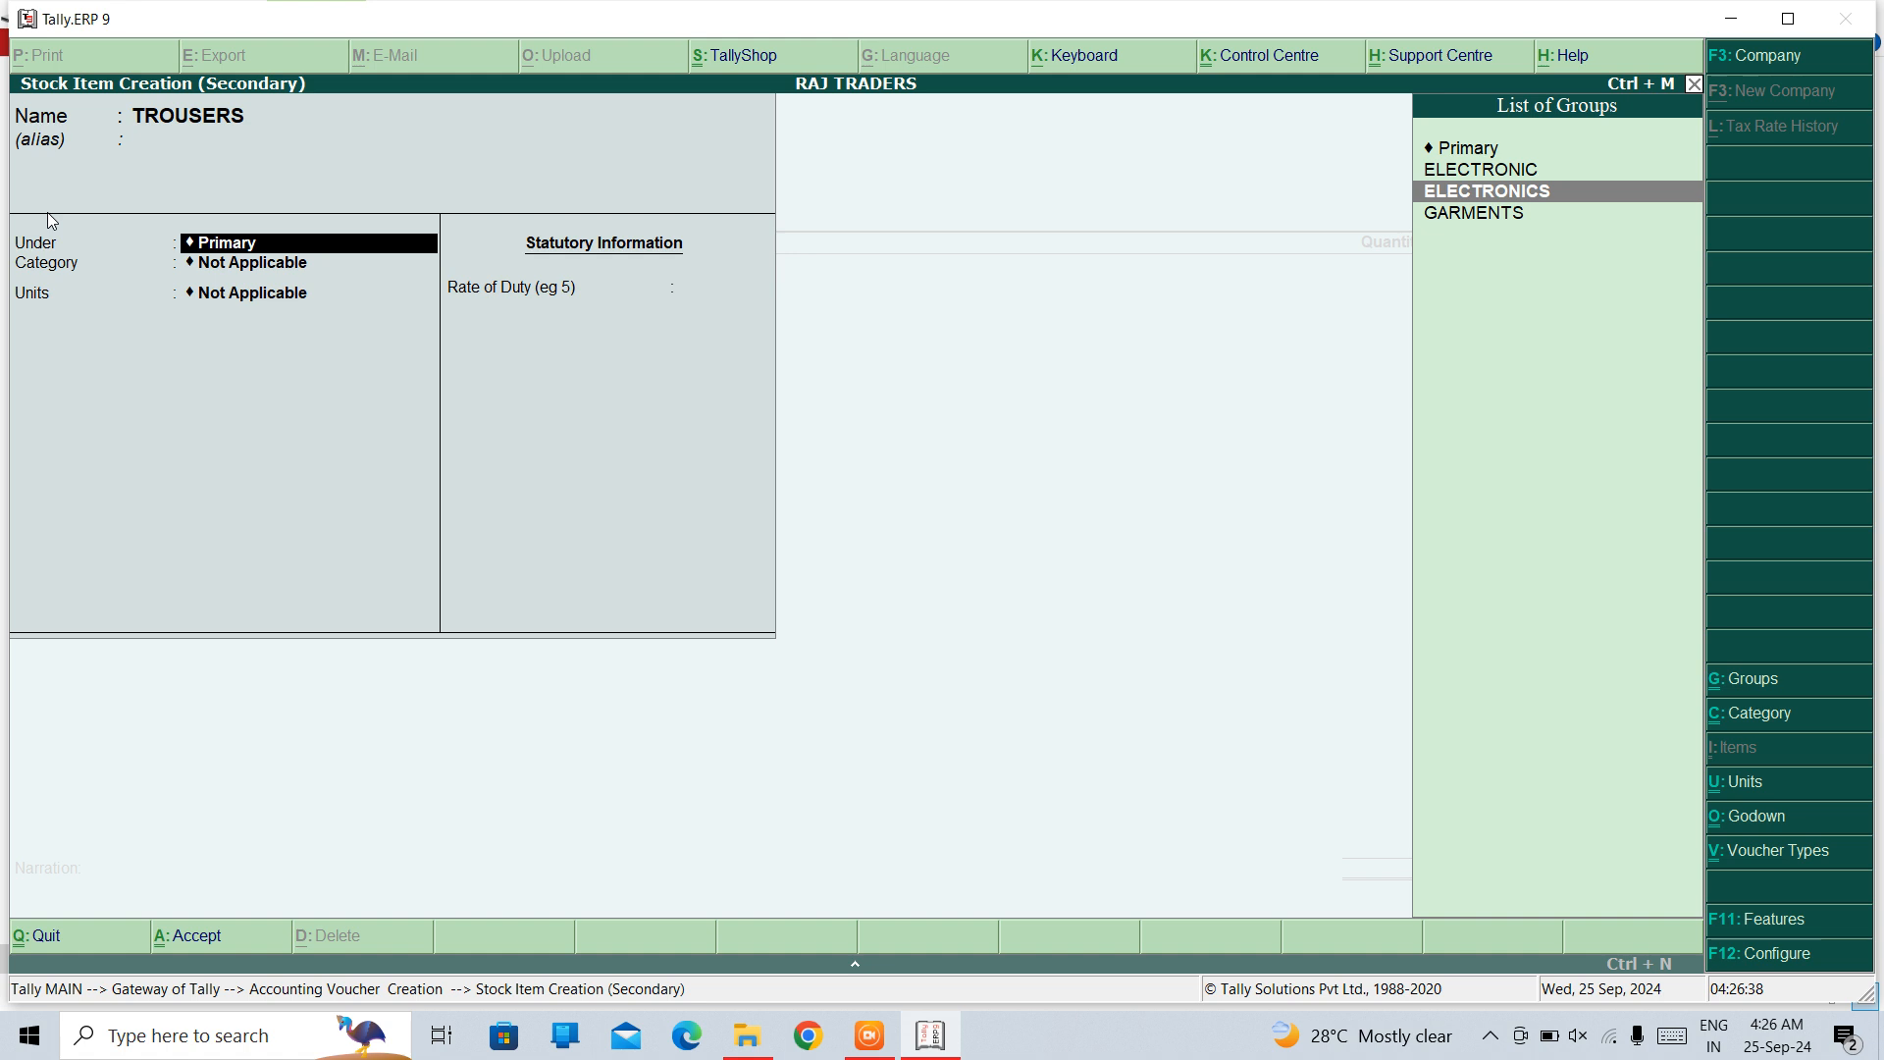
key(Return)
key(Down)
key(Down)
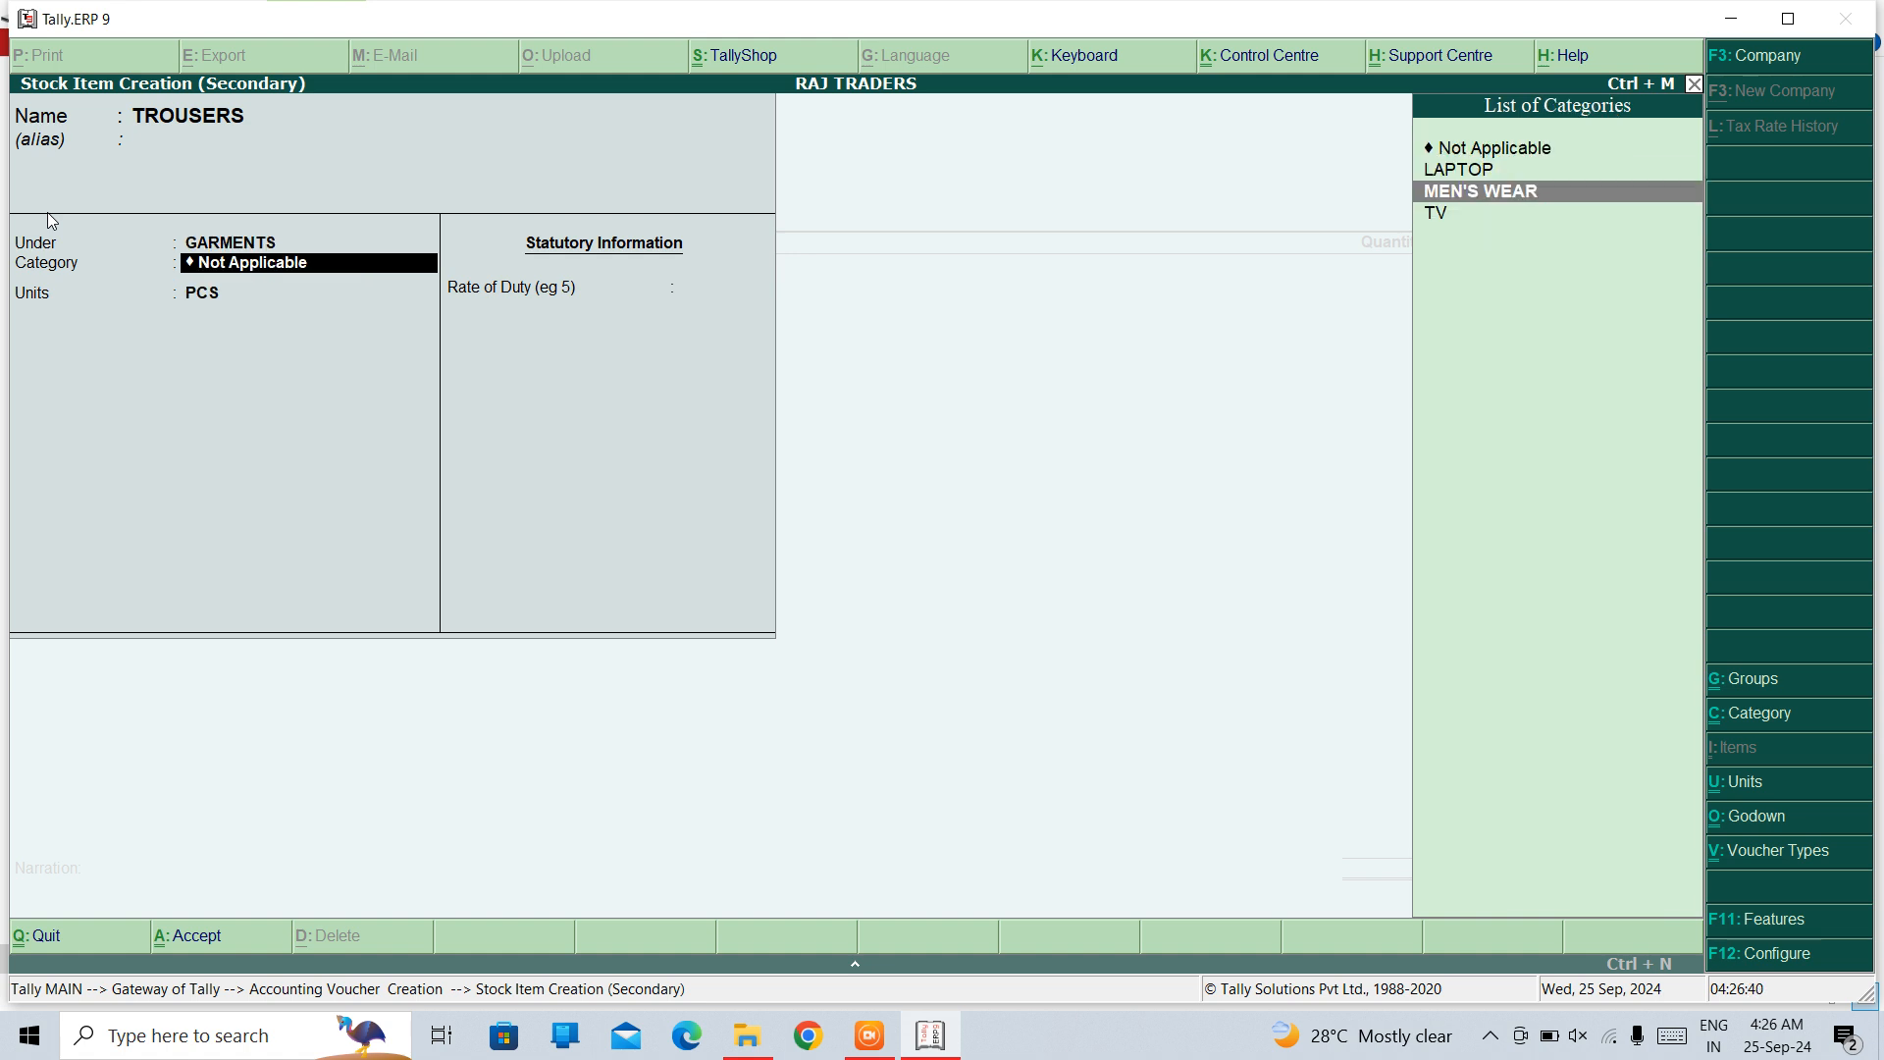
key(Return)
key(Return)
key(Return)
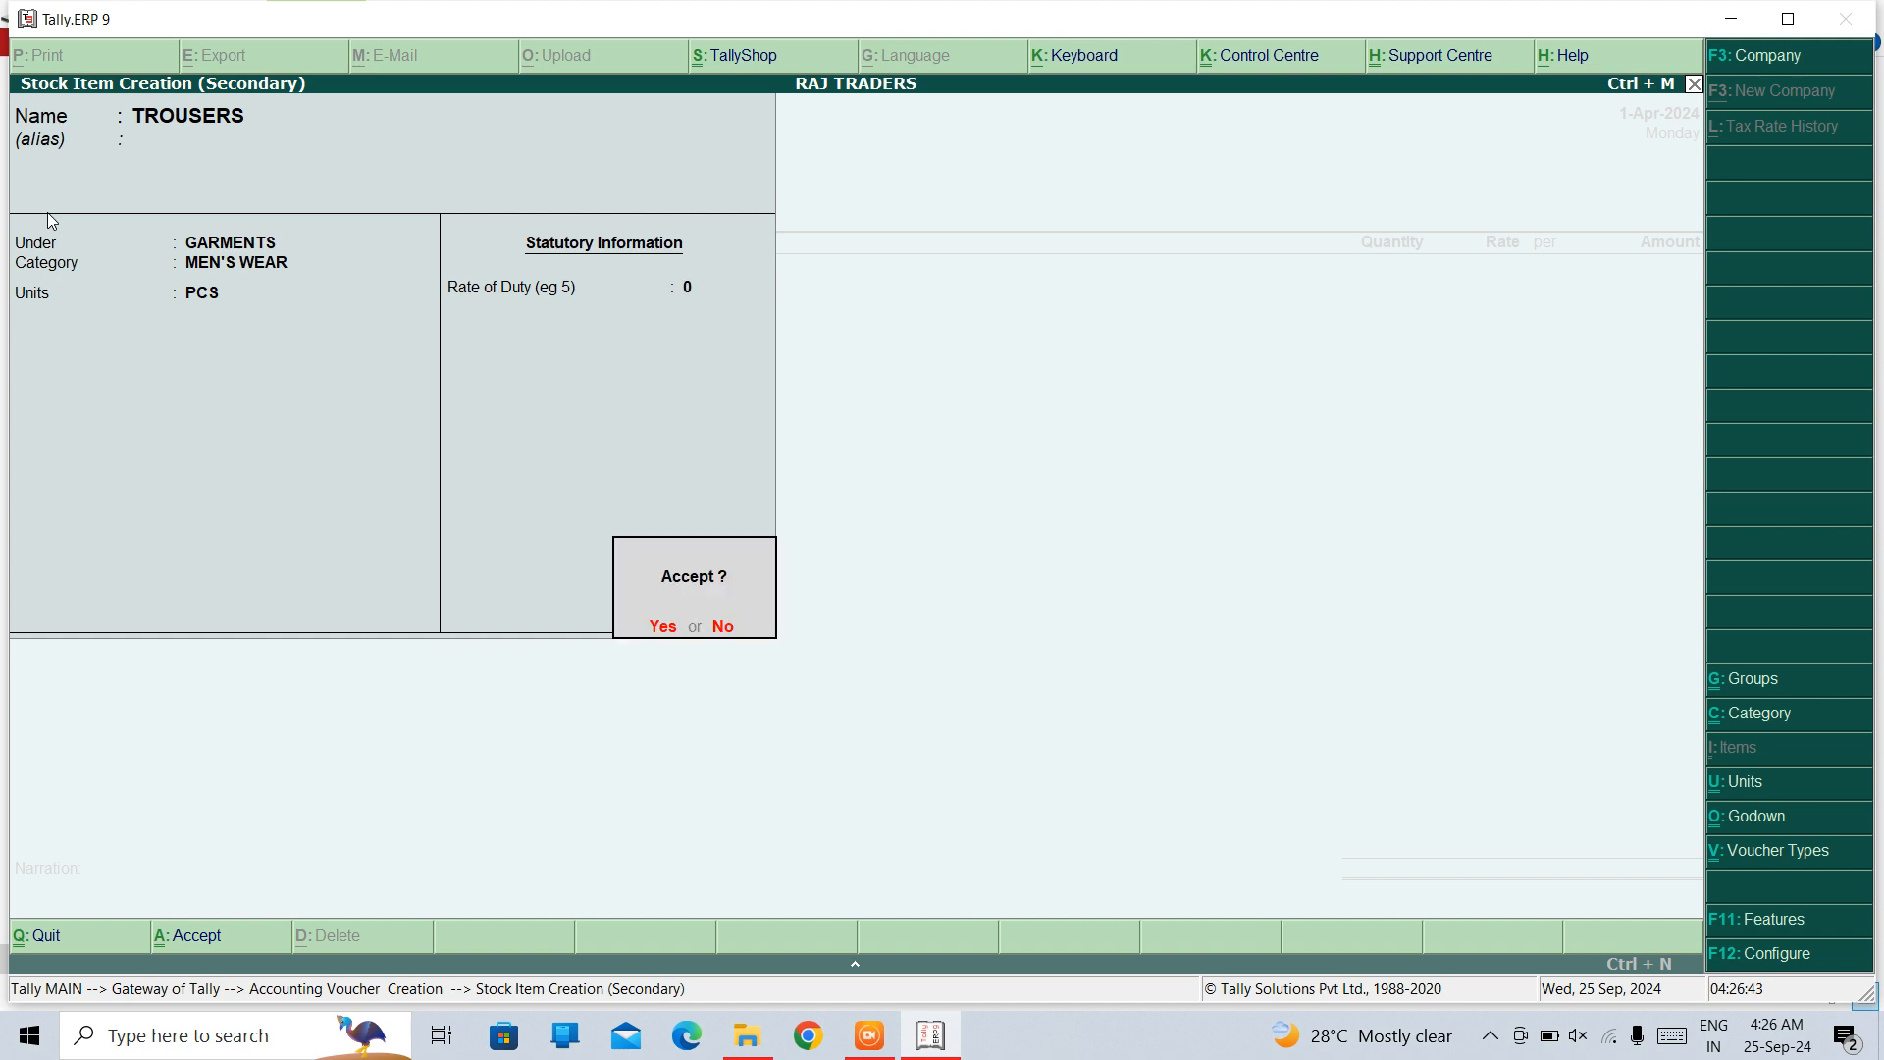
key(Return)
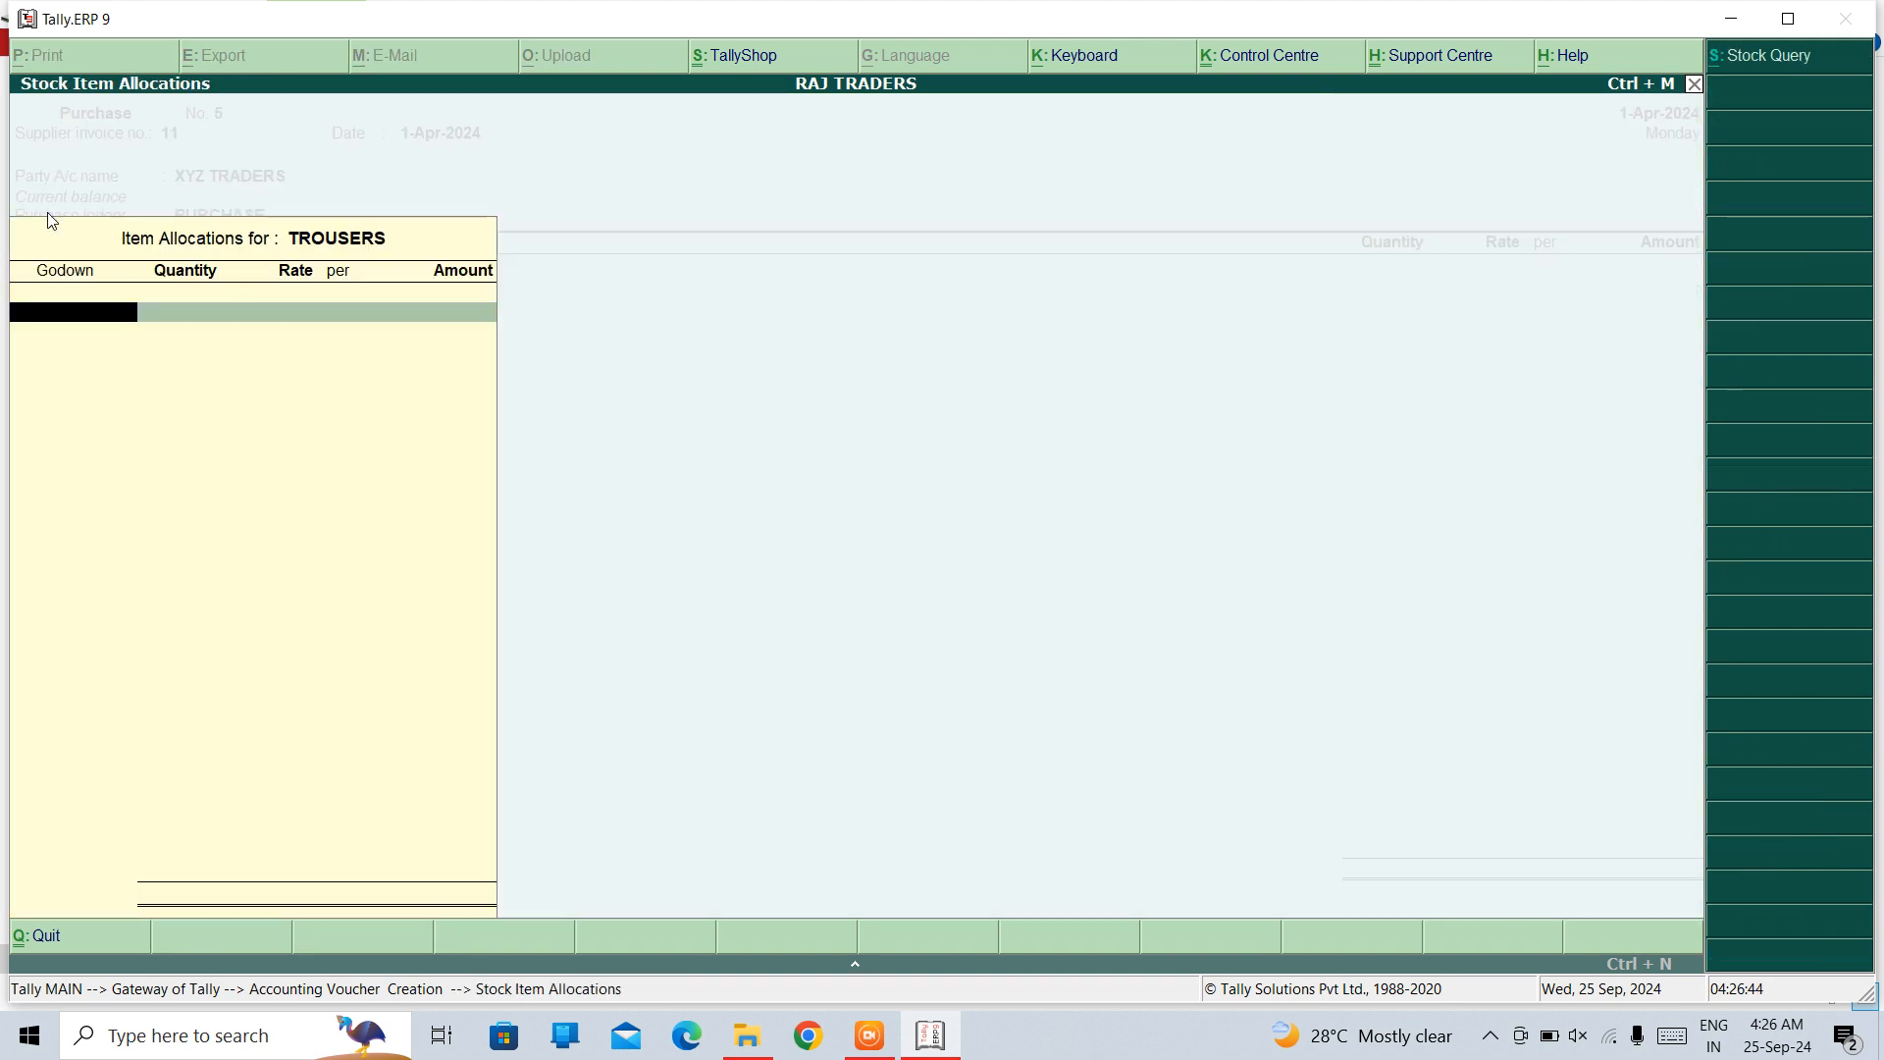
Step: Allocate 100 PCS of TROUSERS to the MUMBAI godown at a rate of 100 per piece
key(Down)
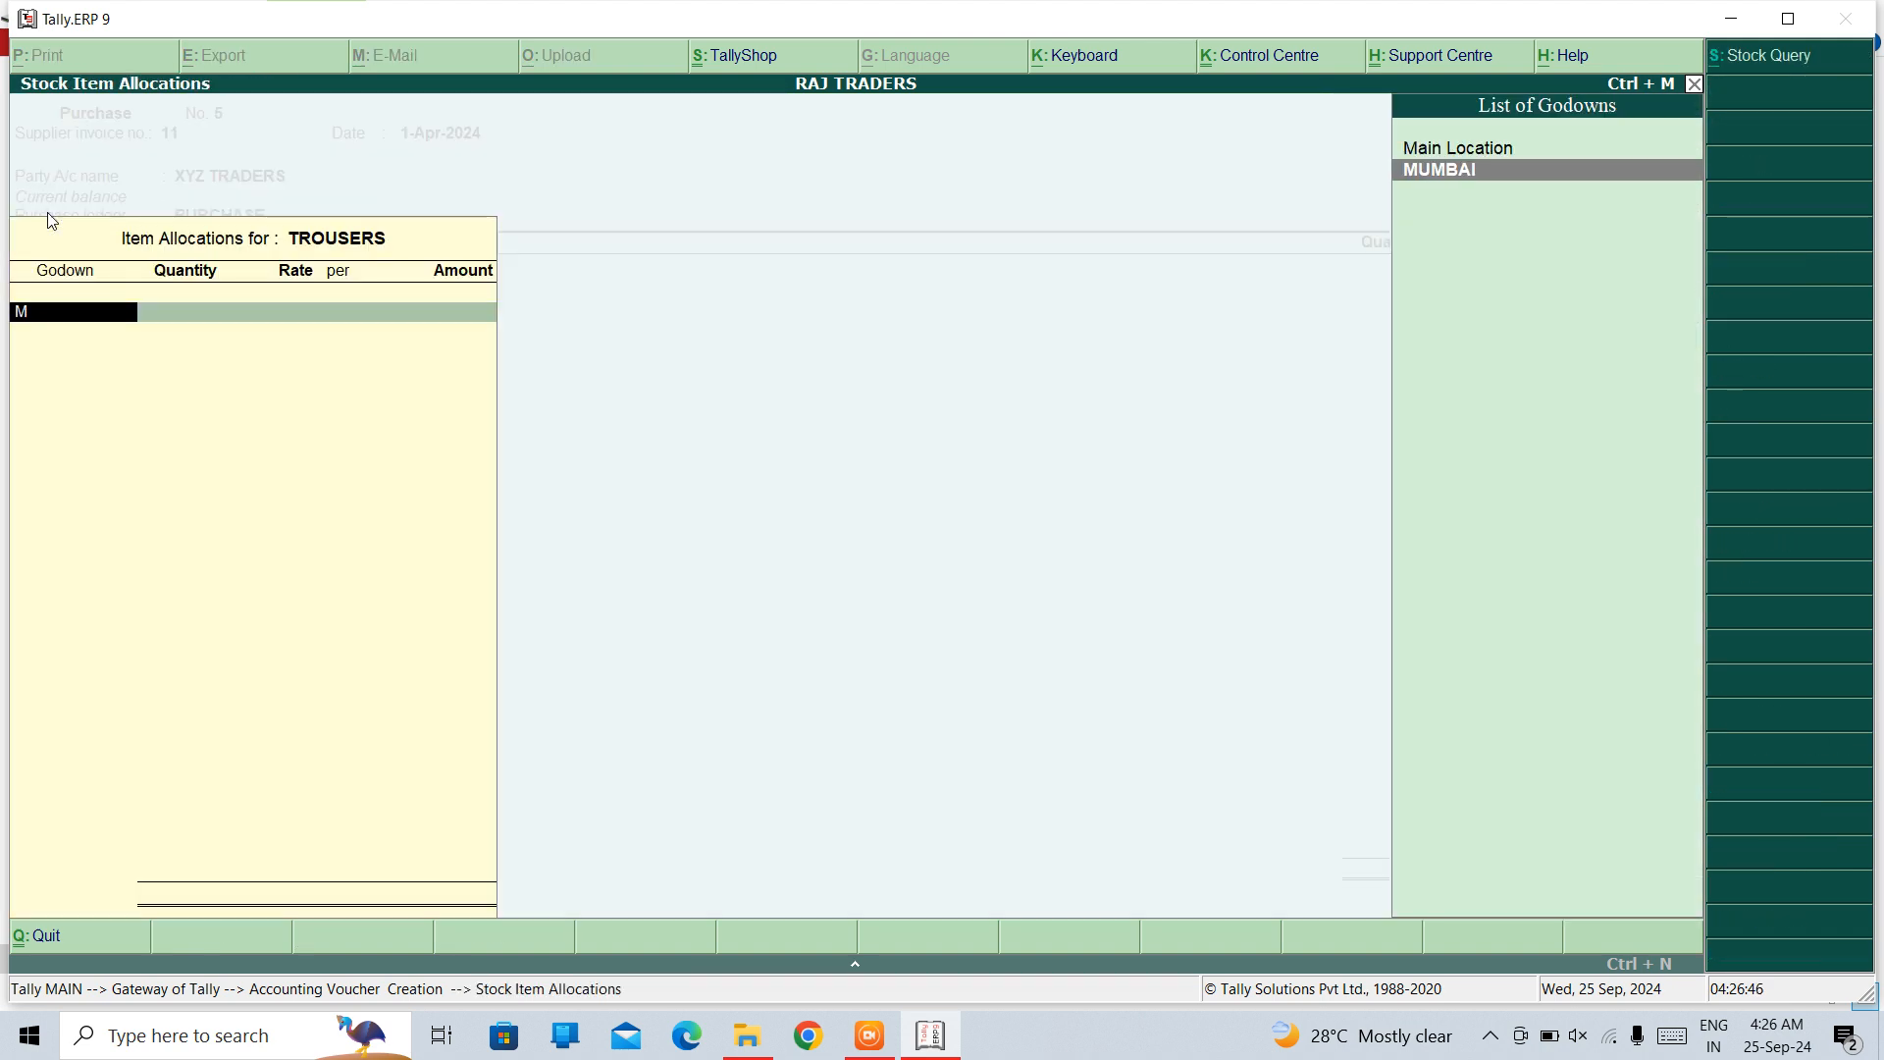
key(Return)
text(100)
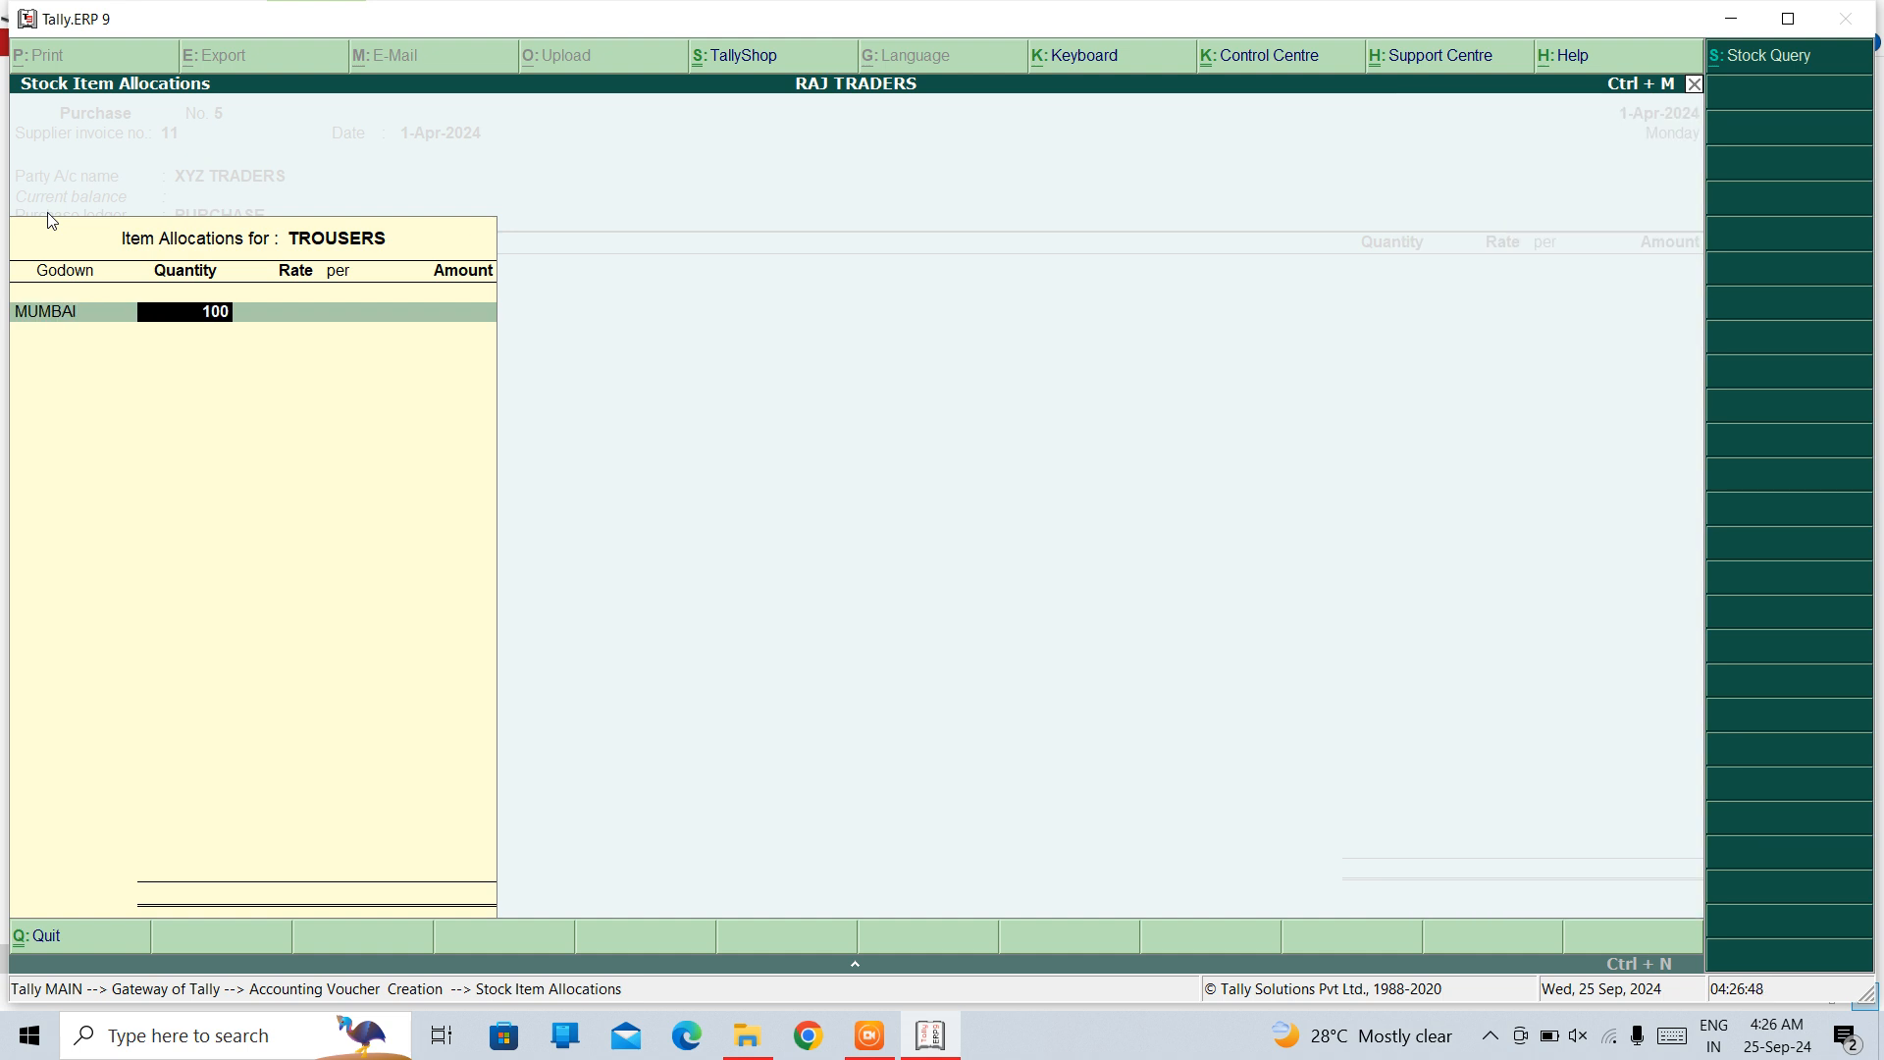
key(Return)
text(100)
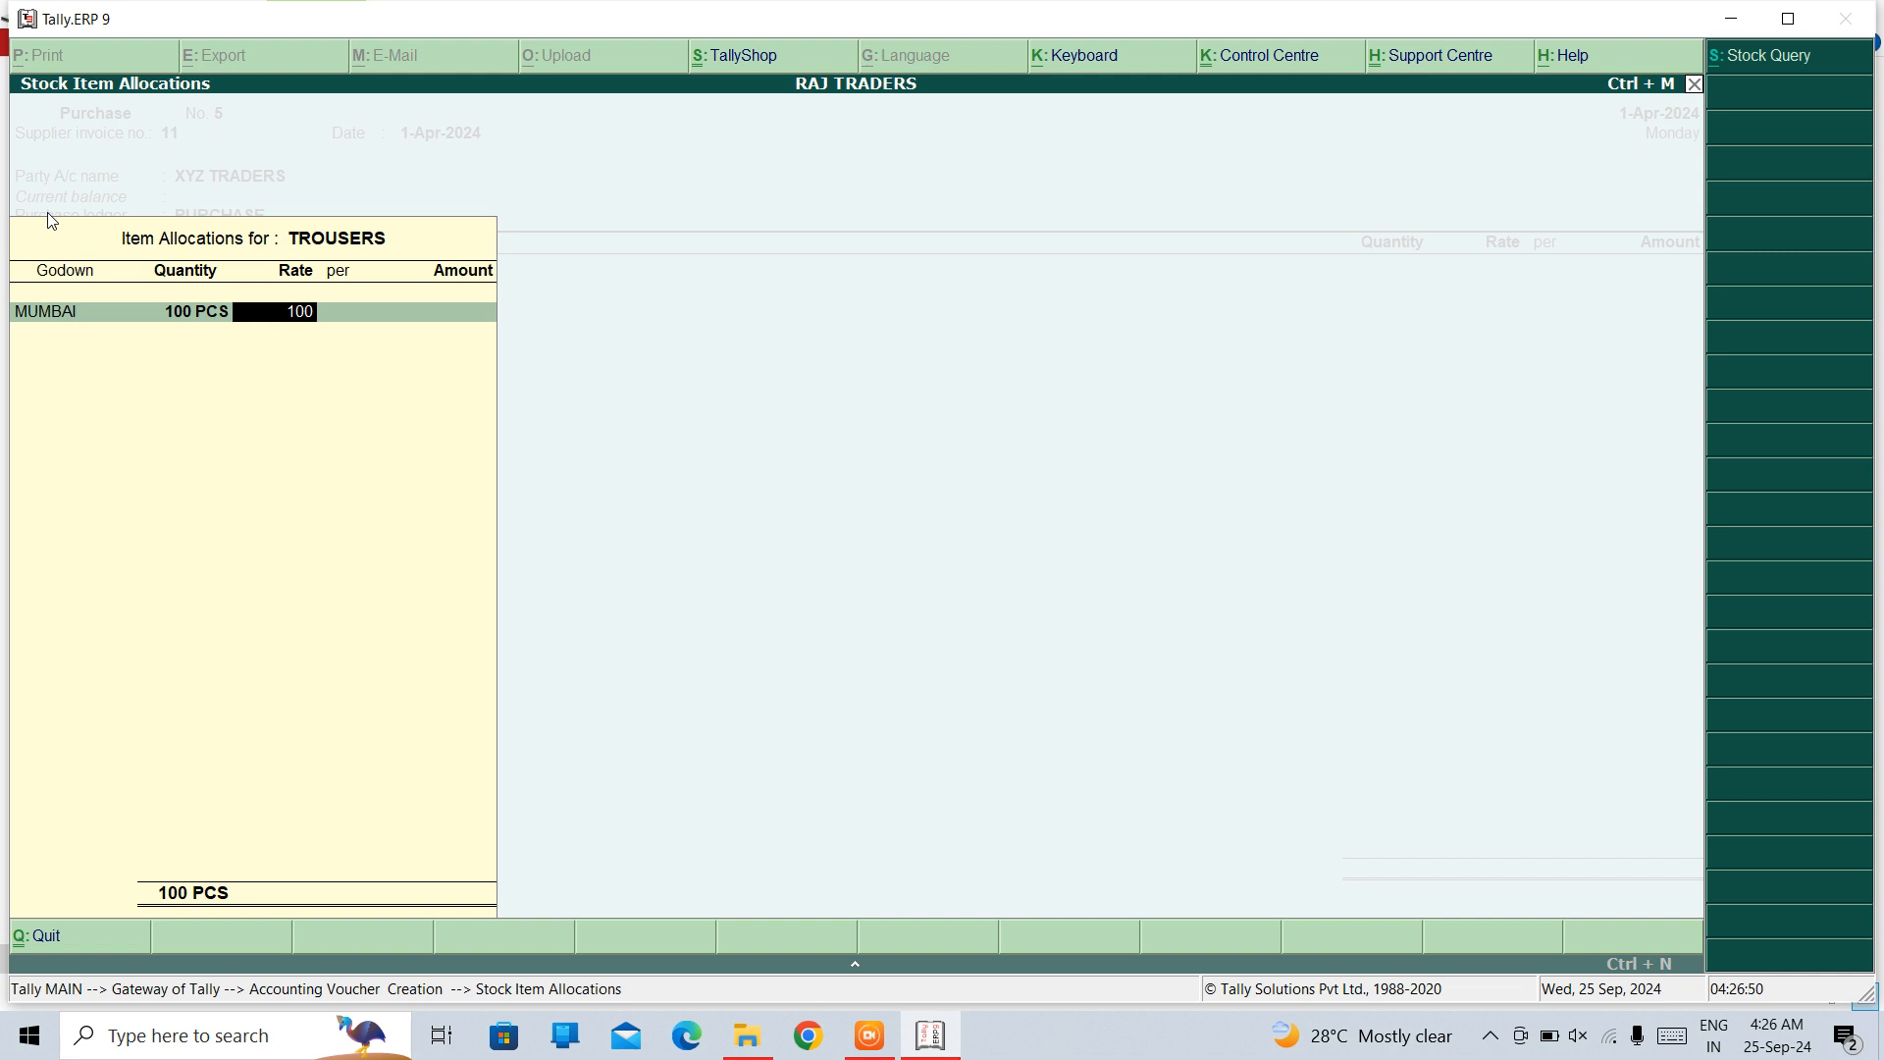
key(Return)
key(Return)
key(Return)
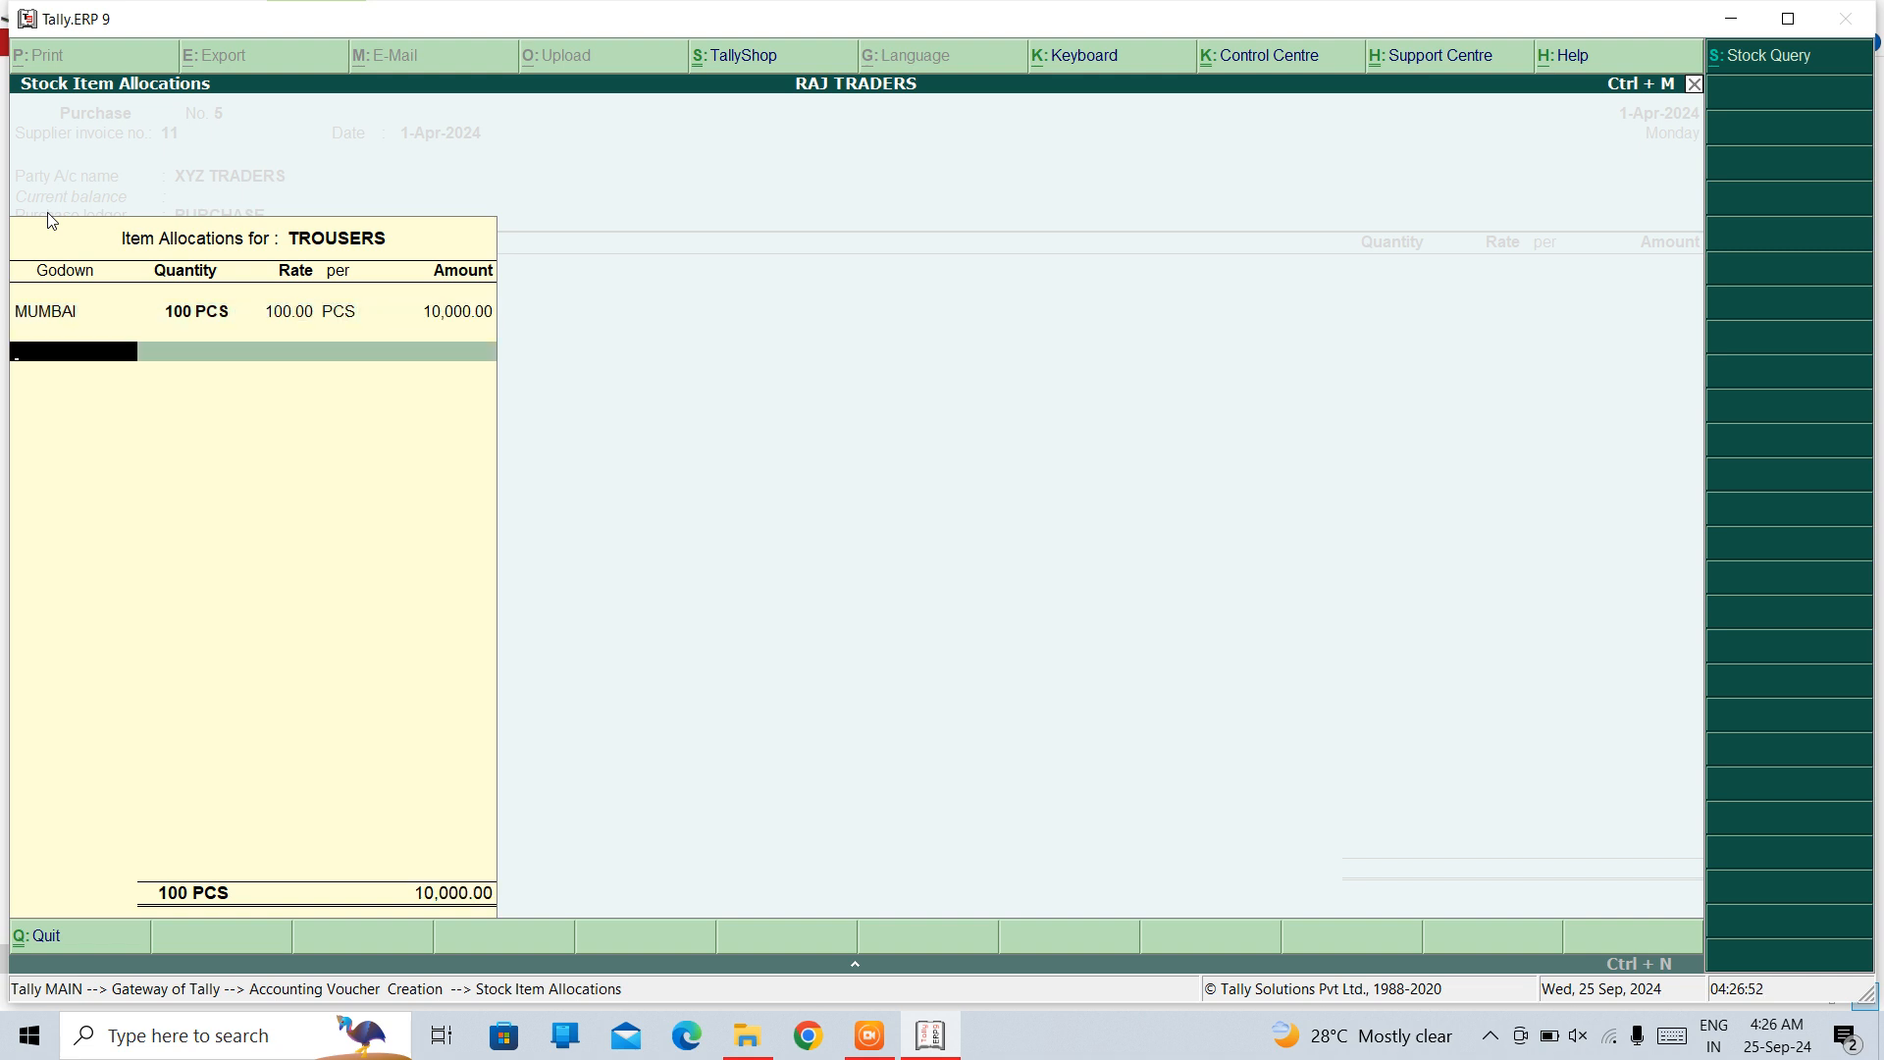
key(Return)
key(Return)
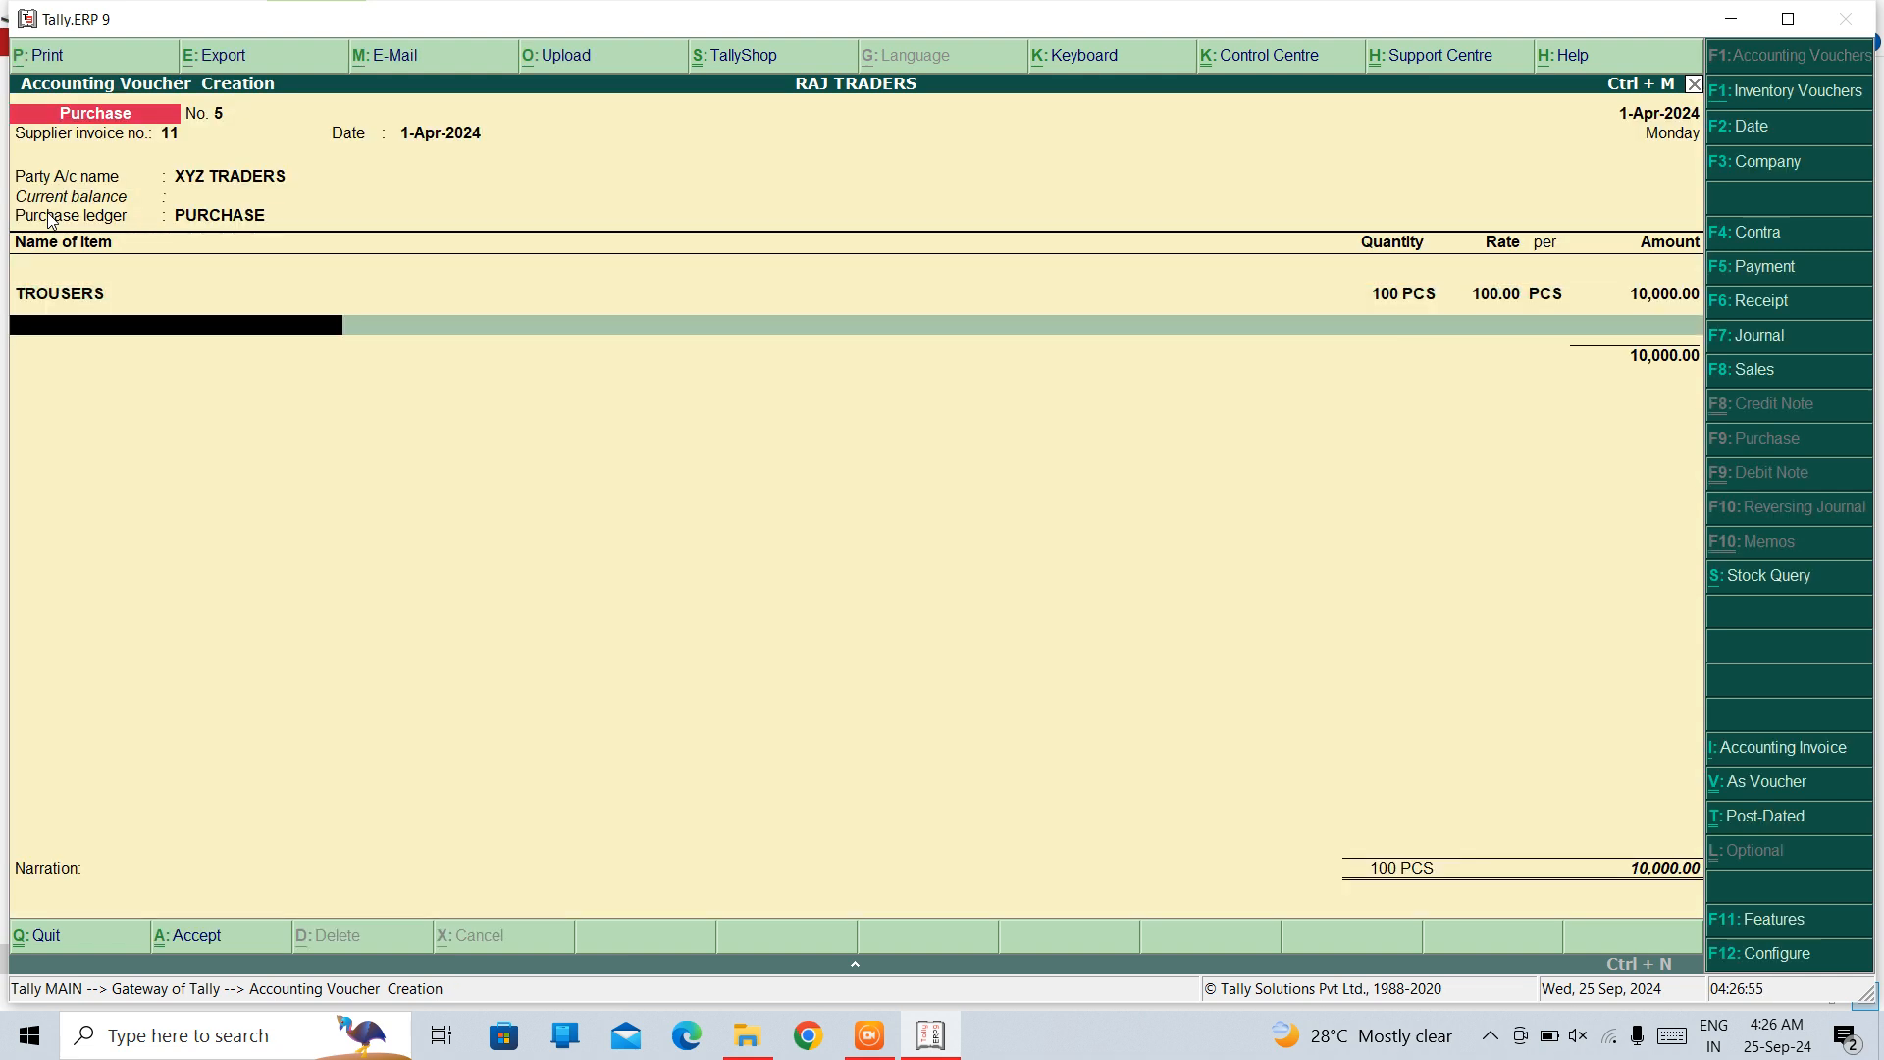
Step: Finish the item list, enter the narration BEING GOODS PURCHASED ON CREDIT, save the purchase voucher and leave voucher creation
key(Return)
key(Return)
key(Return)
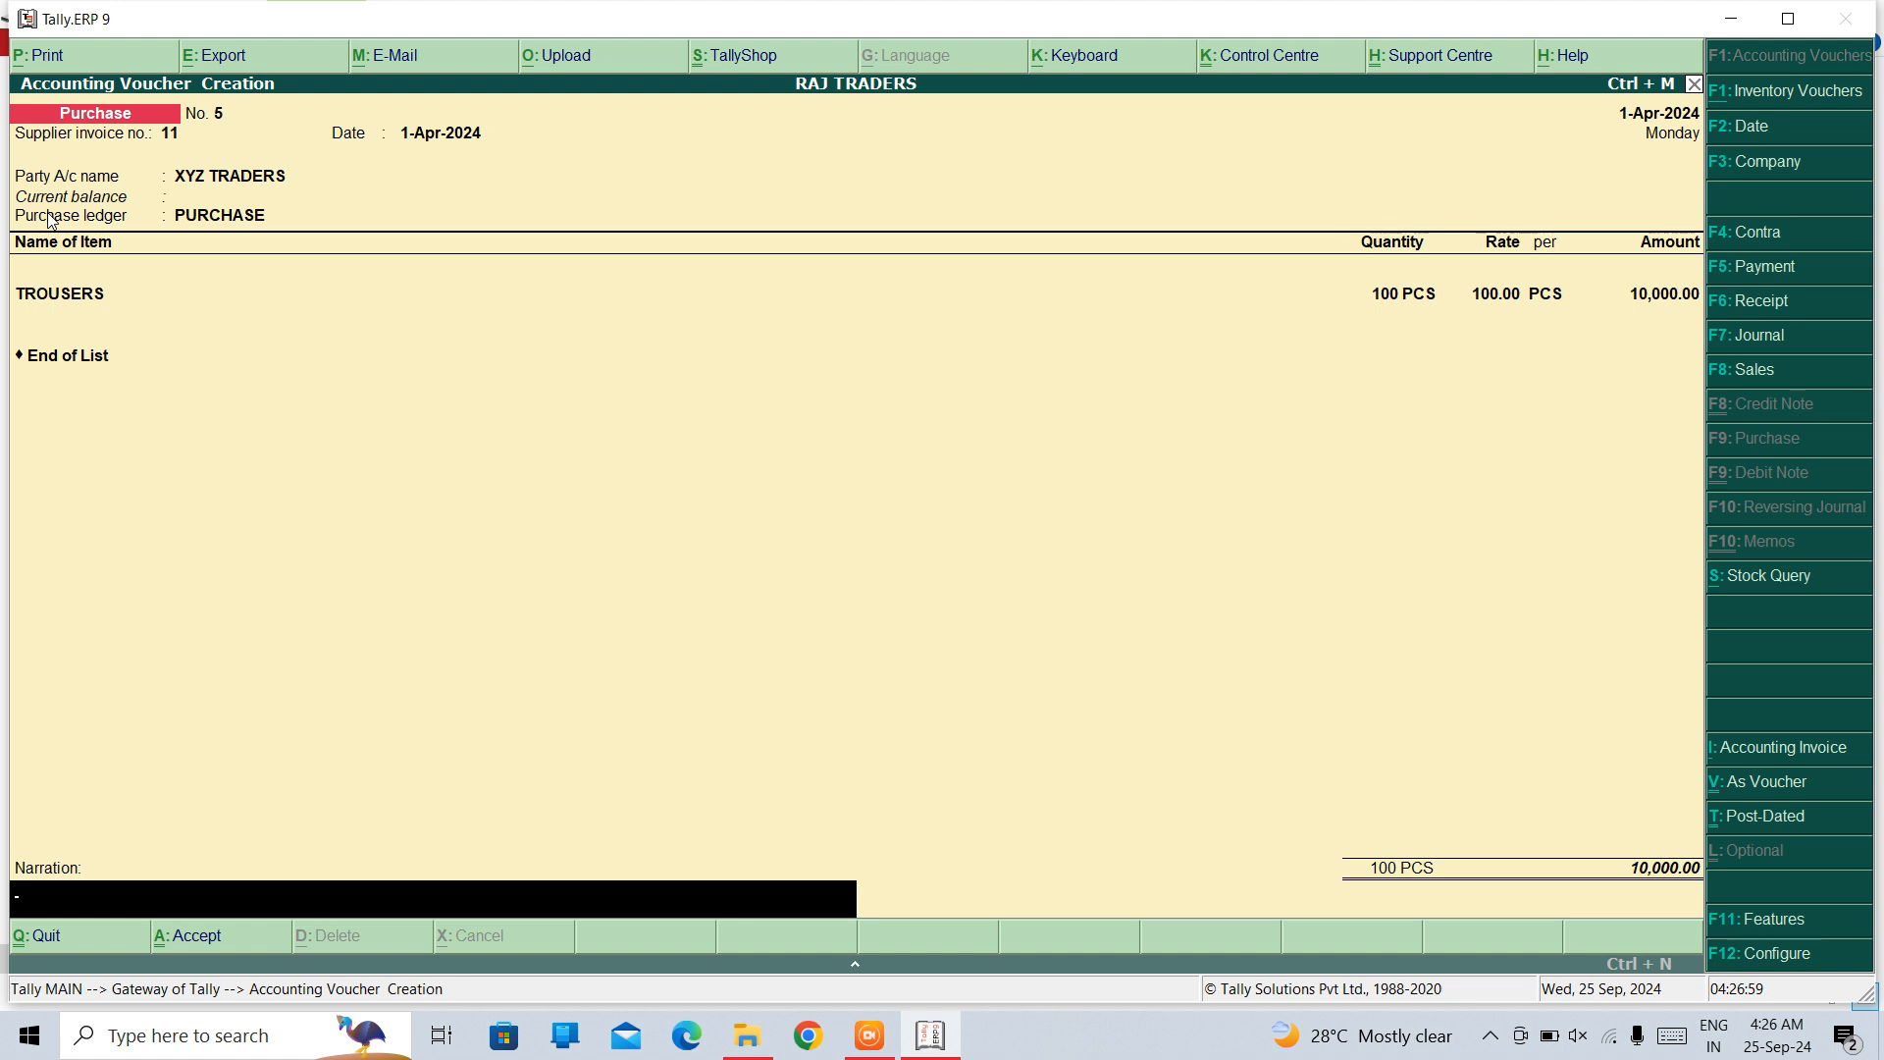
text(BEING GOODS PURCHASED ON)
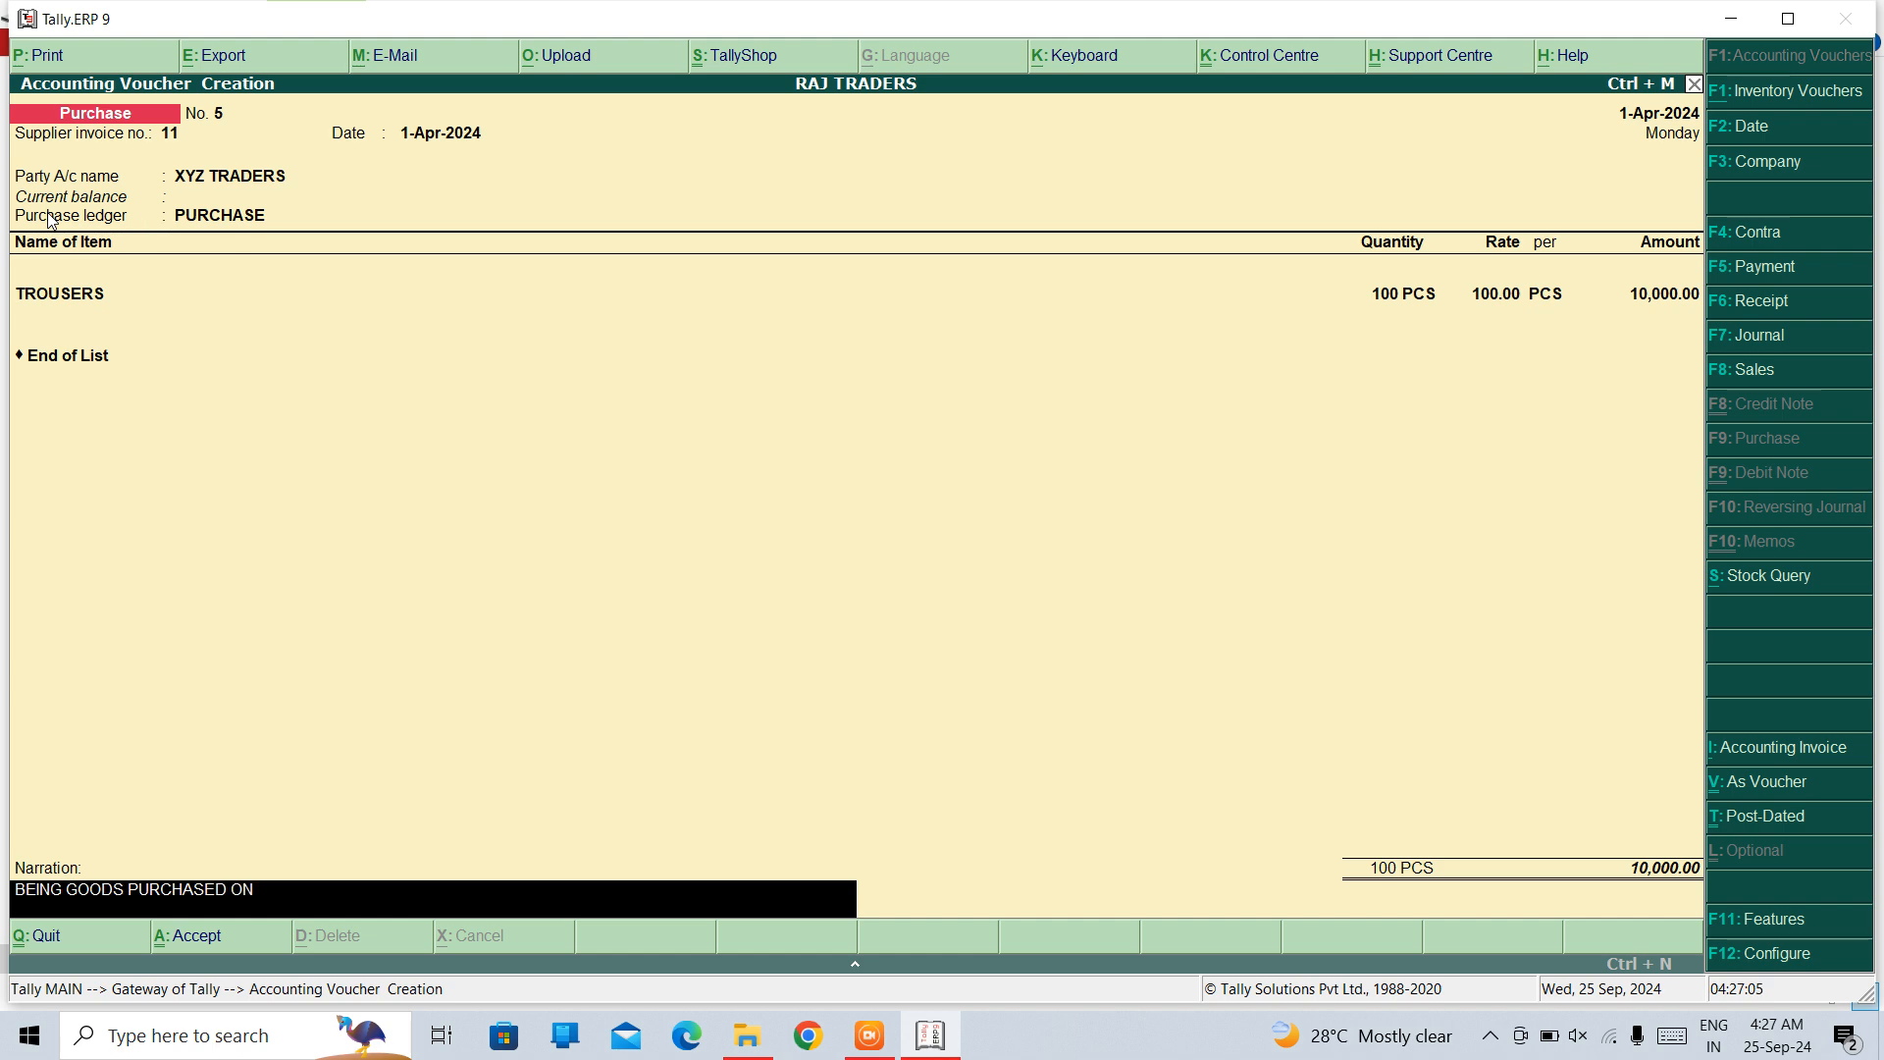
text( CREDIT)
key(Return)
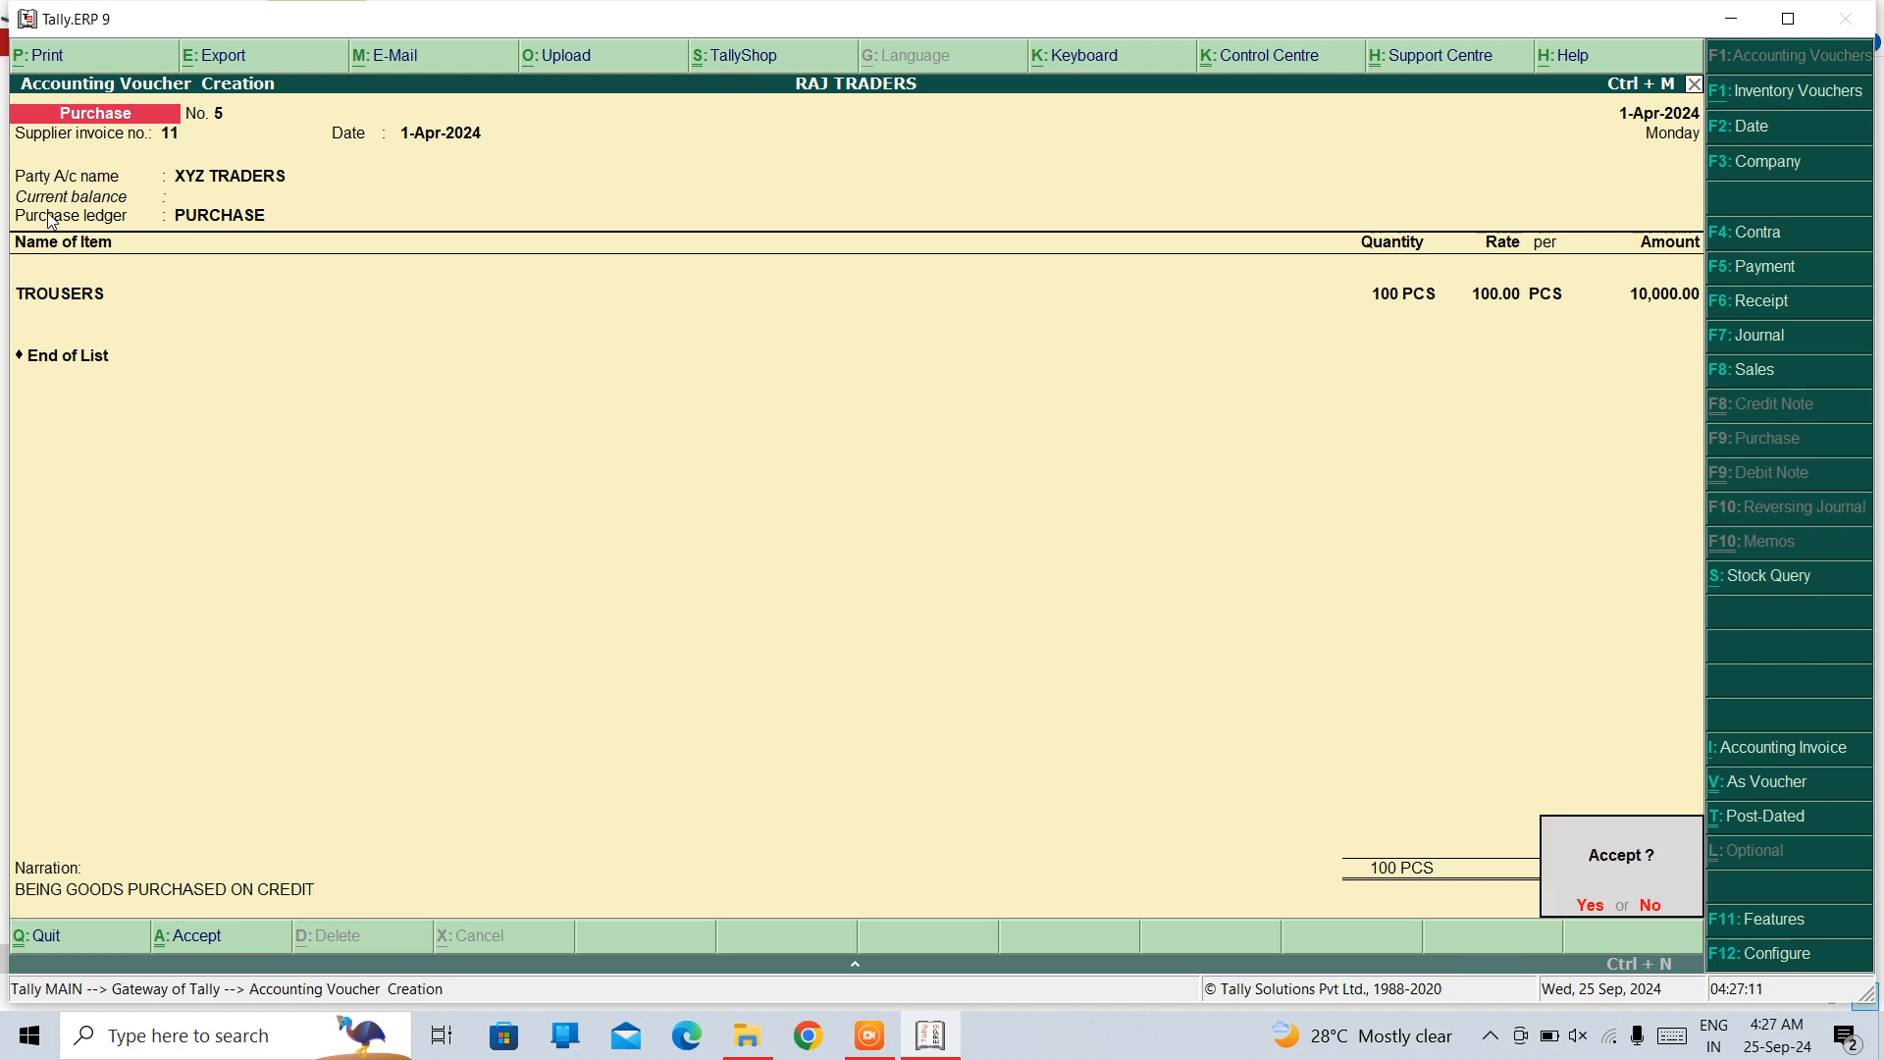
key(Return)
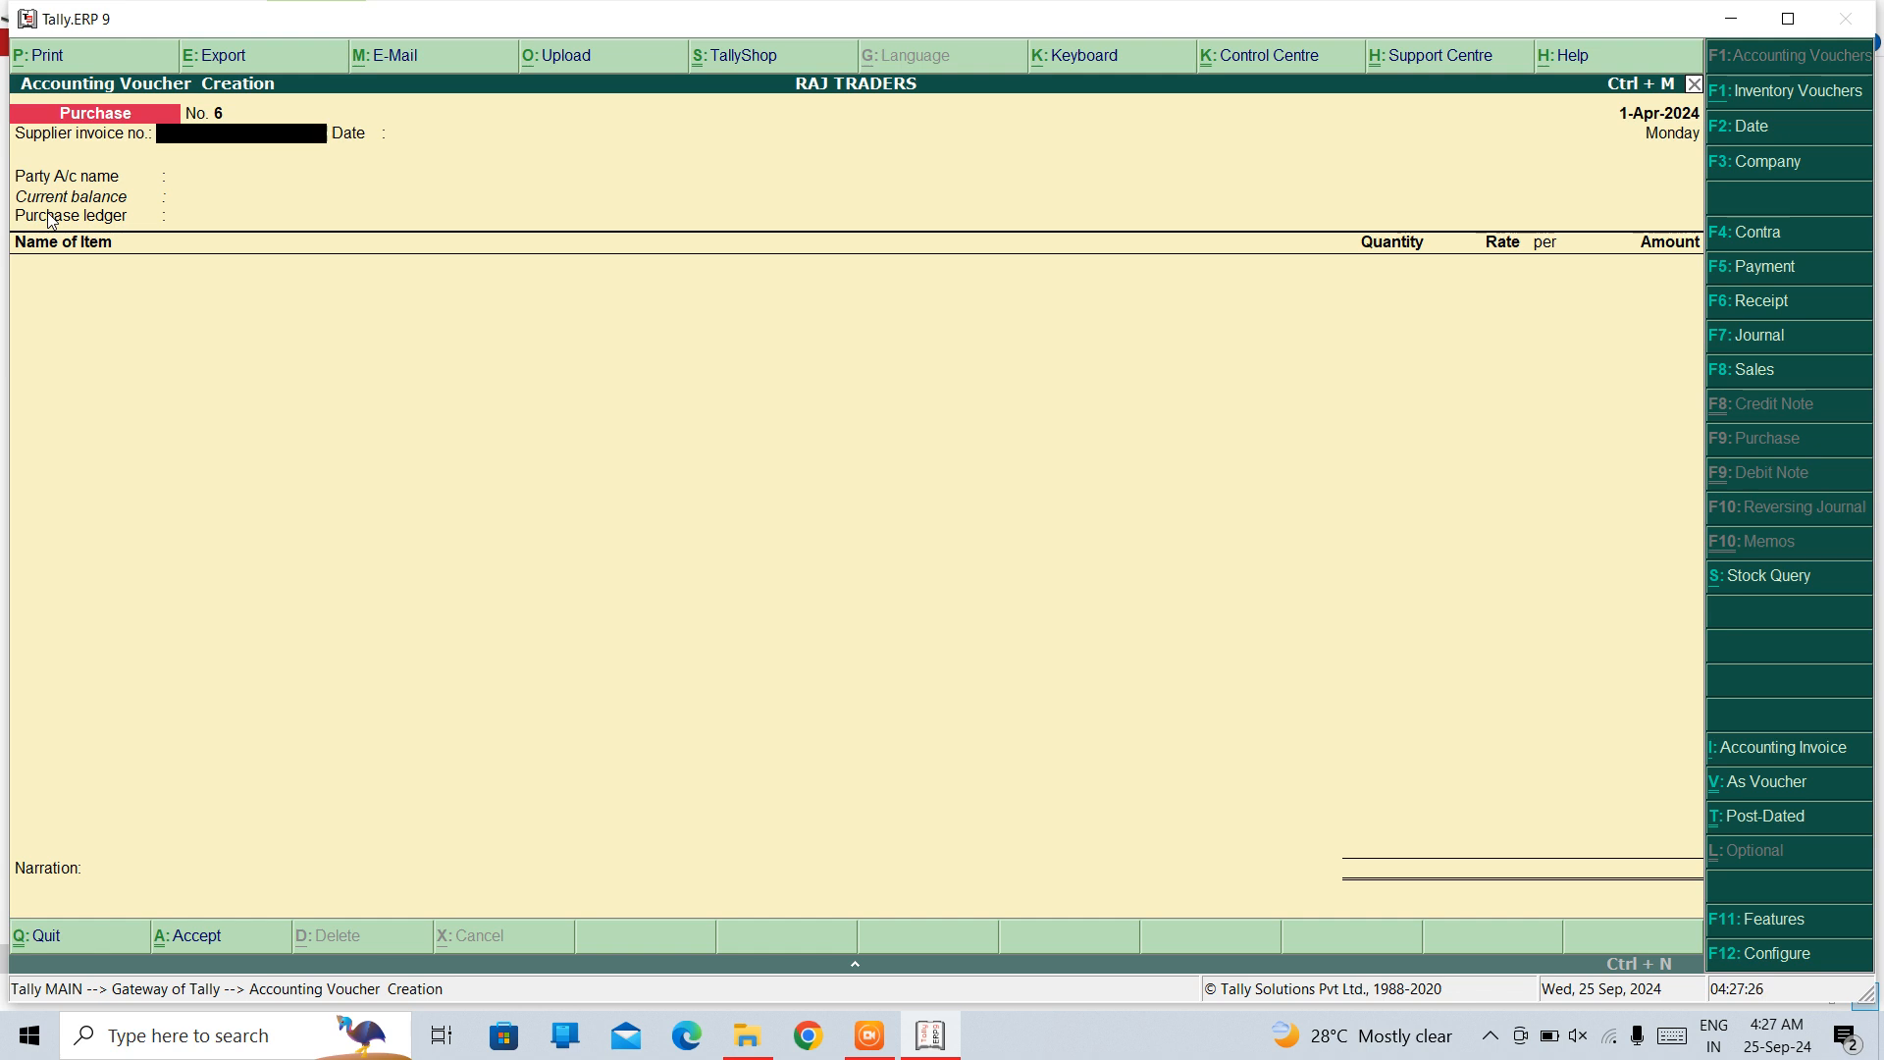
key(Escape)
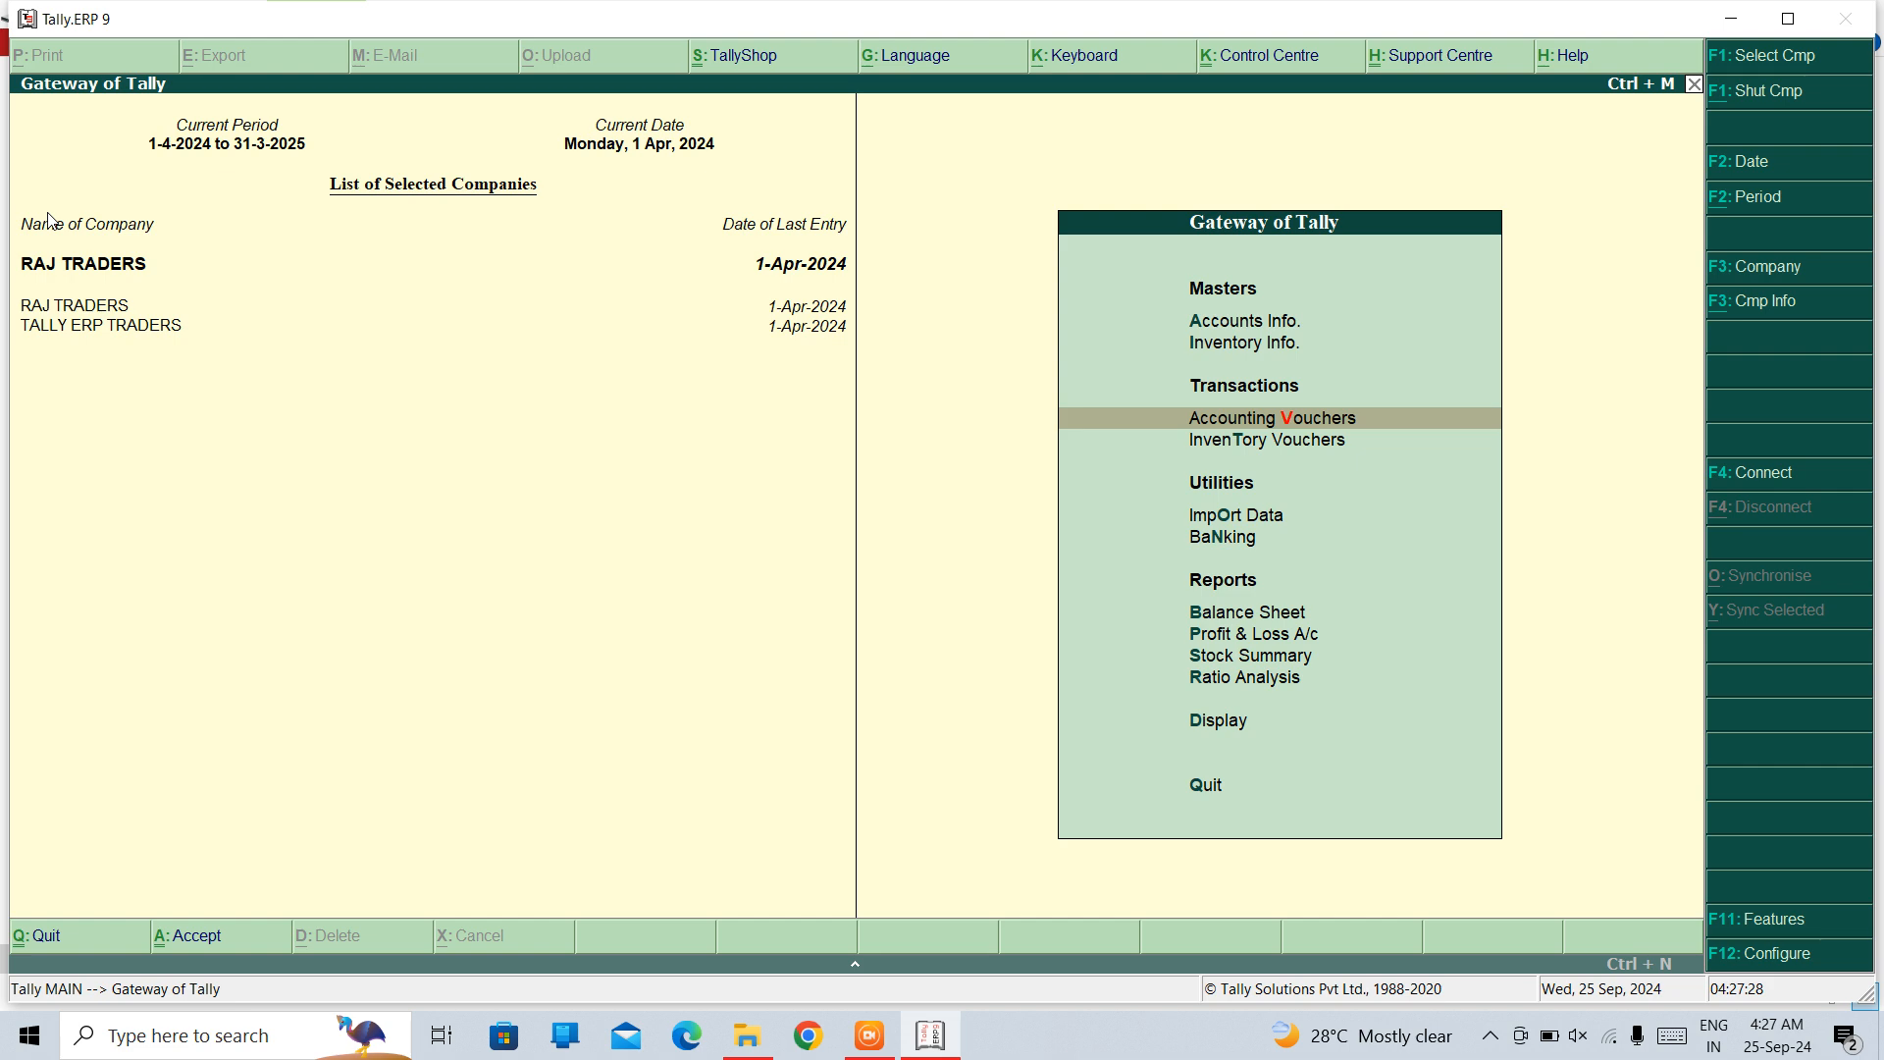
Step: View the Balance Sheet and drill down into the Current Assets group
key(Down)
key(Down)
key(Down)
key(Down)
key(Return)
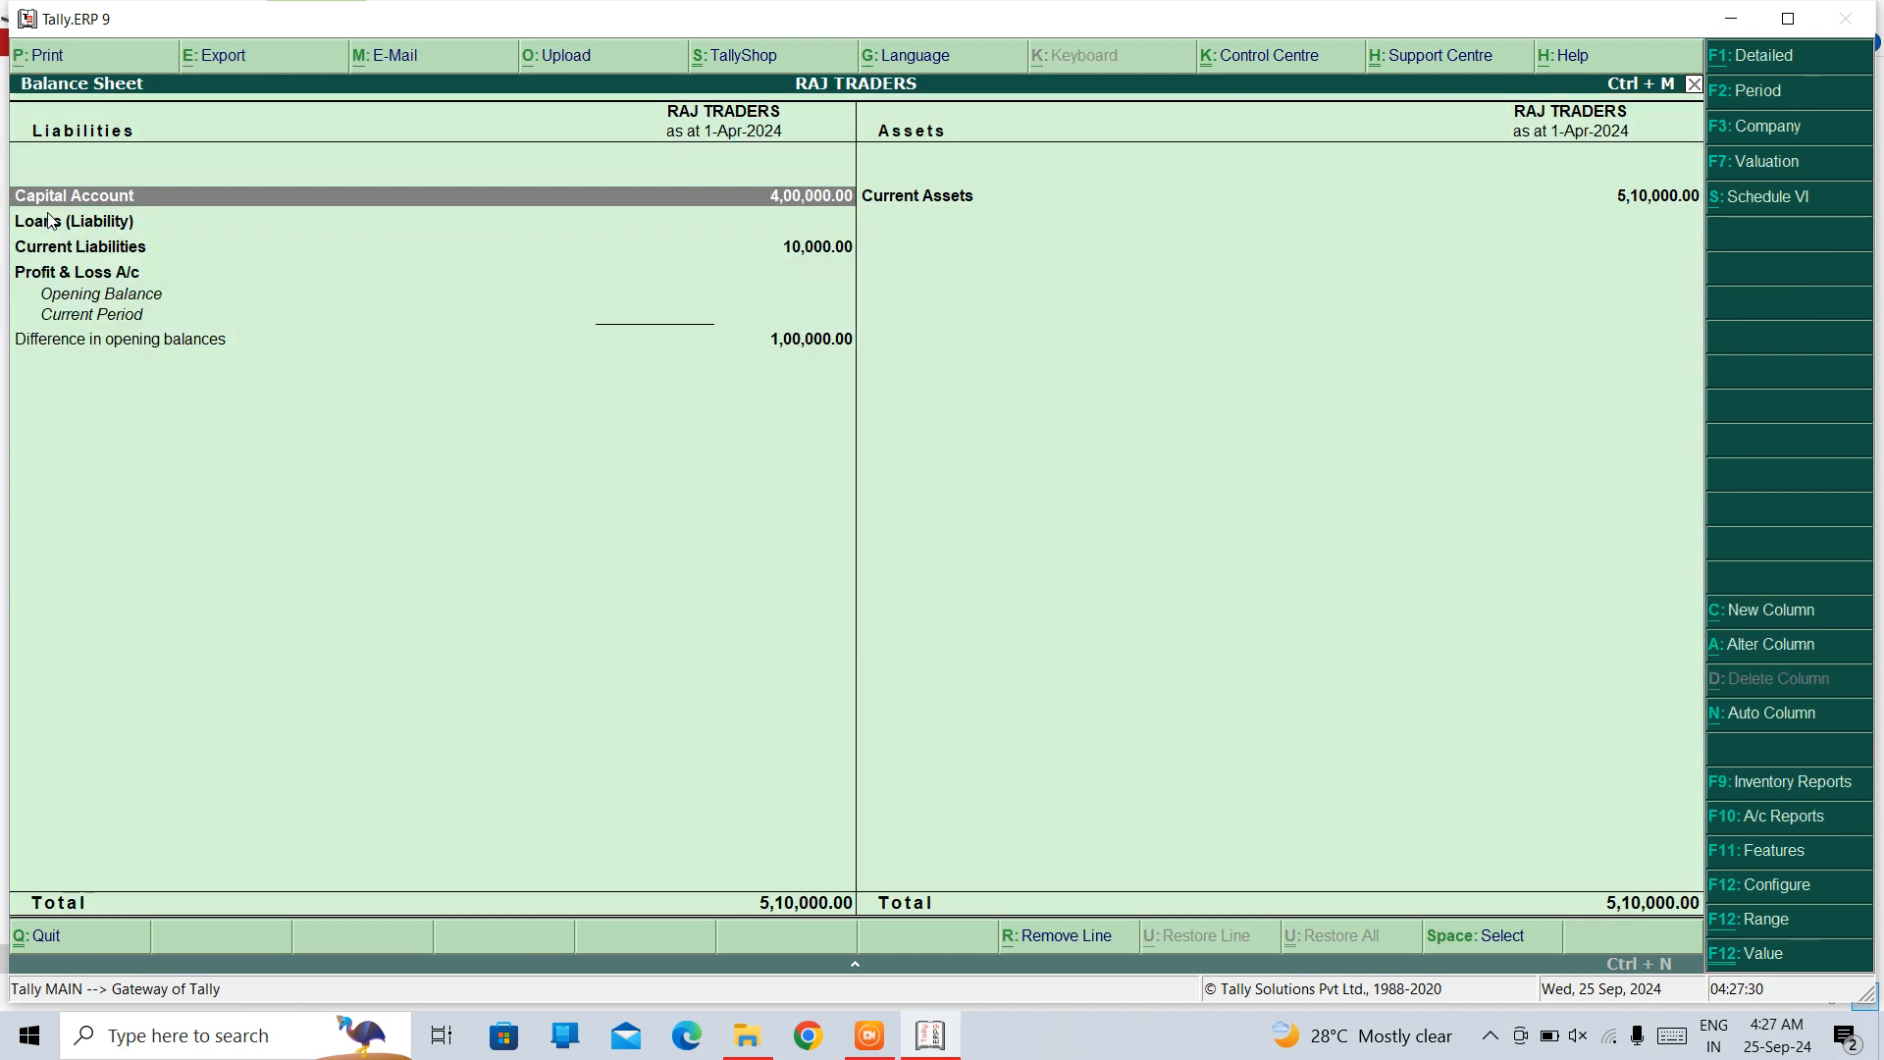
key(Right)
key(Return)
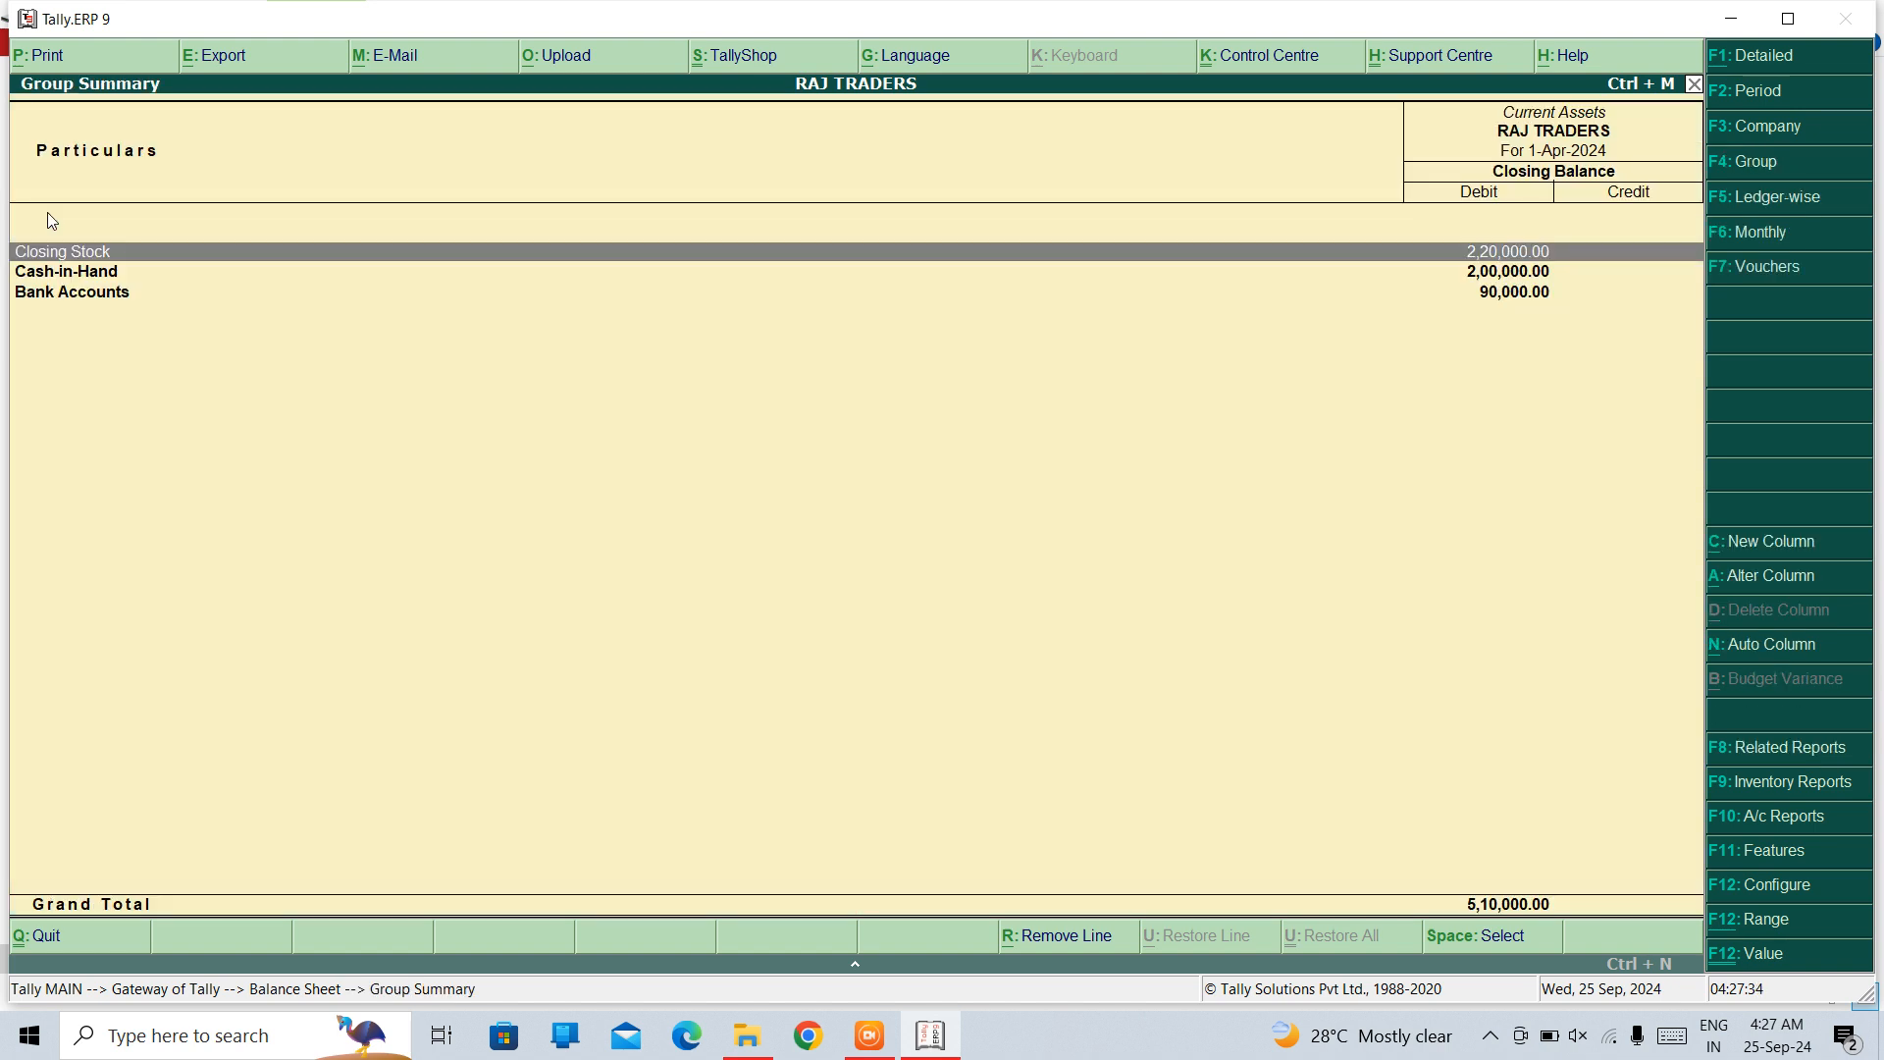
Step: Drill down from Closing Stock into the GARMENTS stock group and highlight TROUSERS
key(Return)
key(Down)
key(Down)
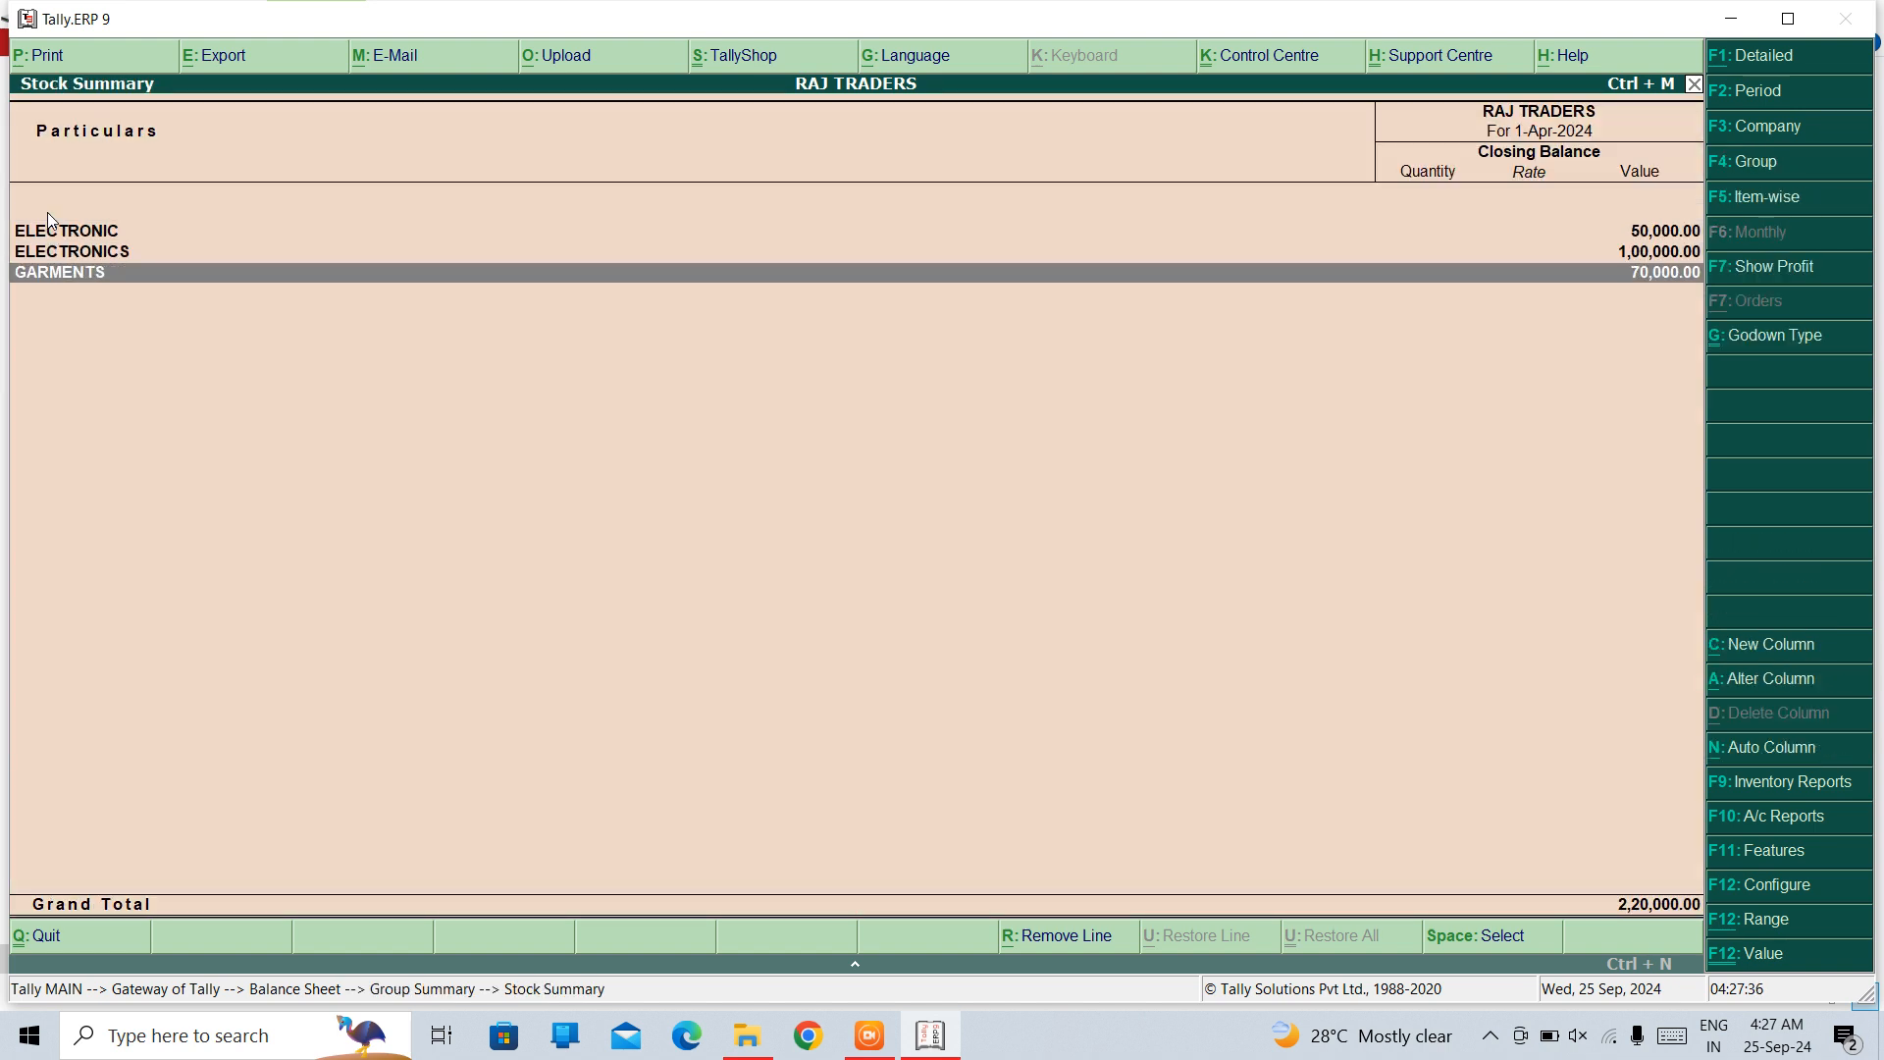
key(Return)
key(Down)
key(Down)
key(Up)
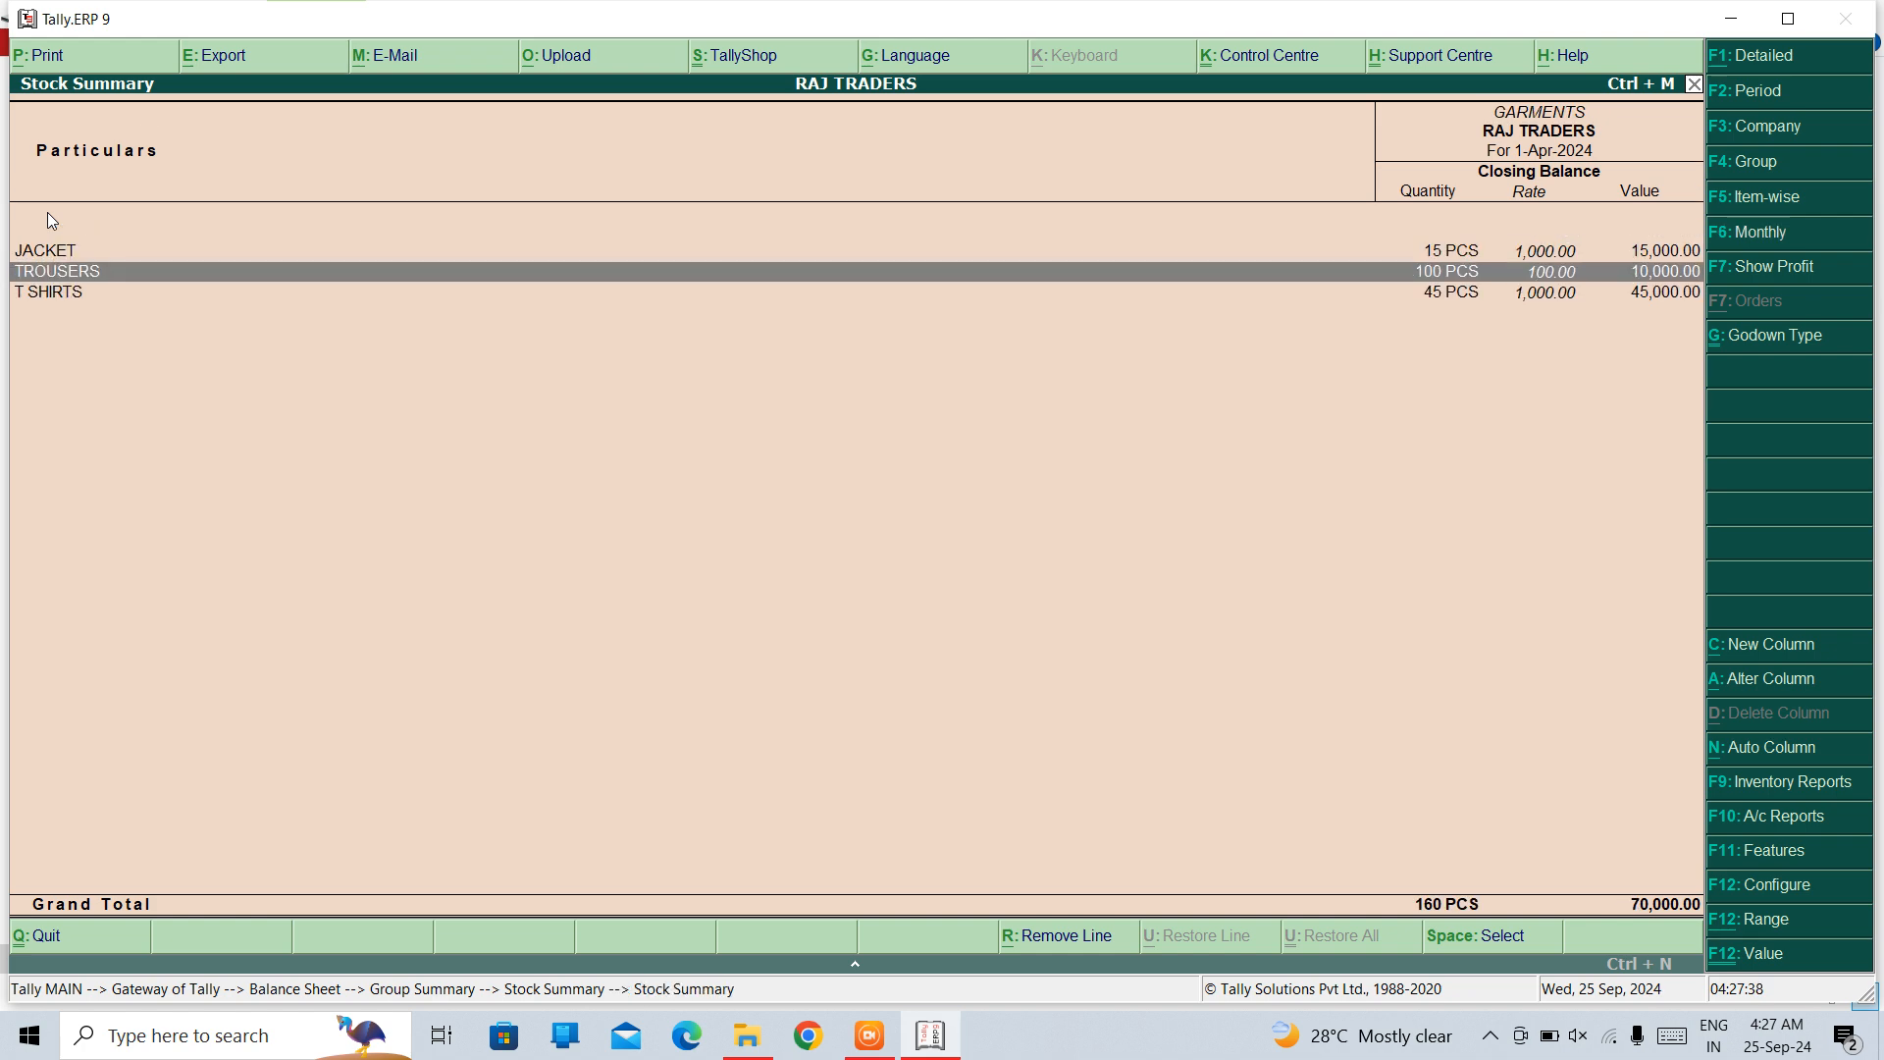
Step: Examine the April stock vouchers of TROUSERS, and return to the Gateway of Tally
key(Return)
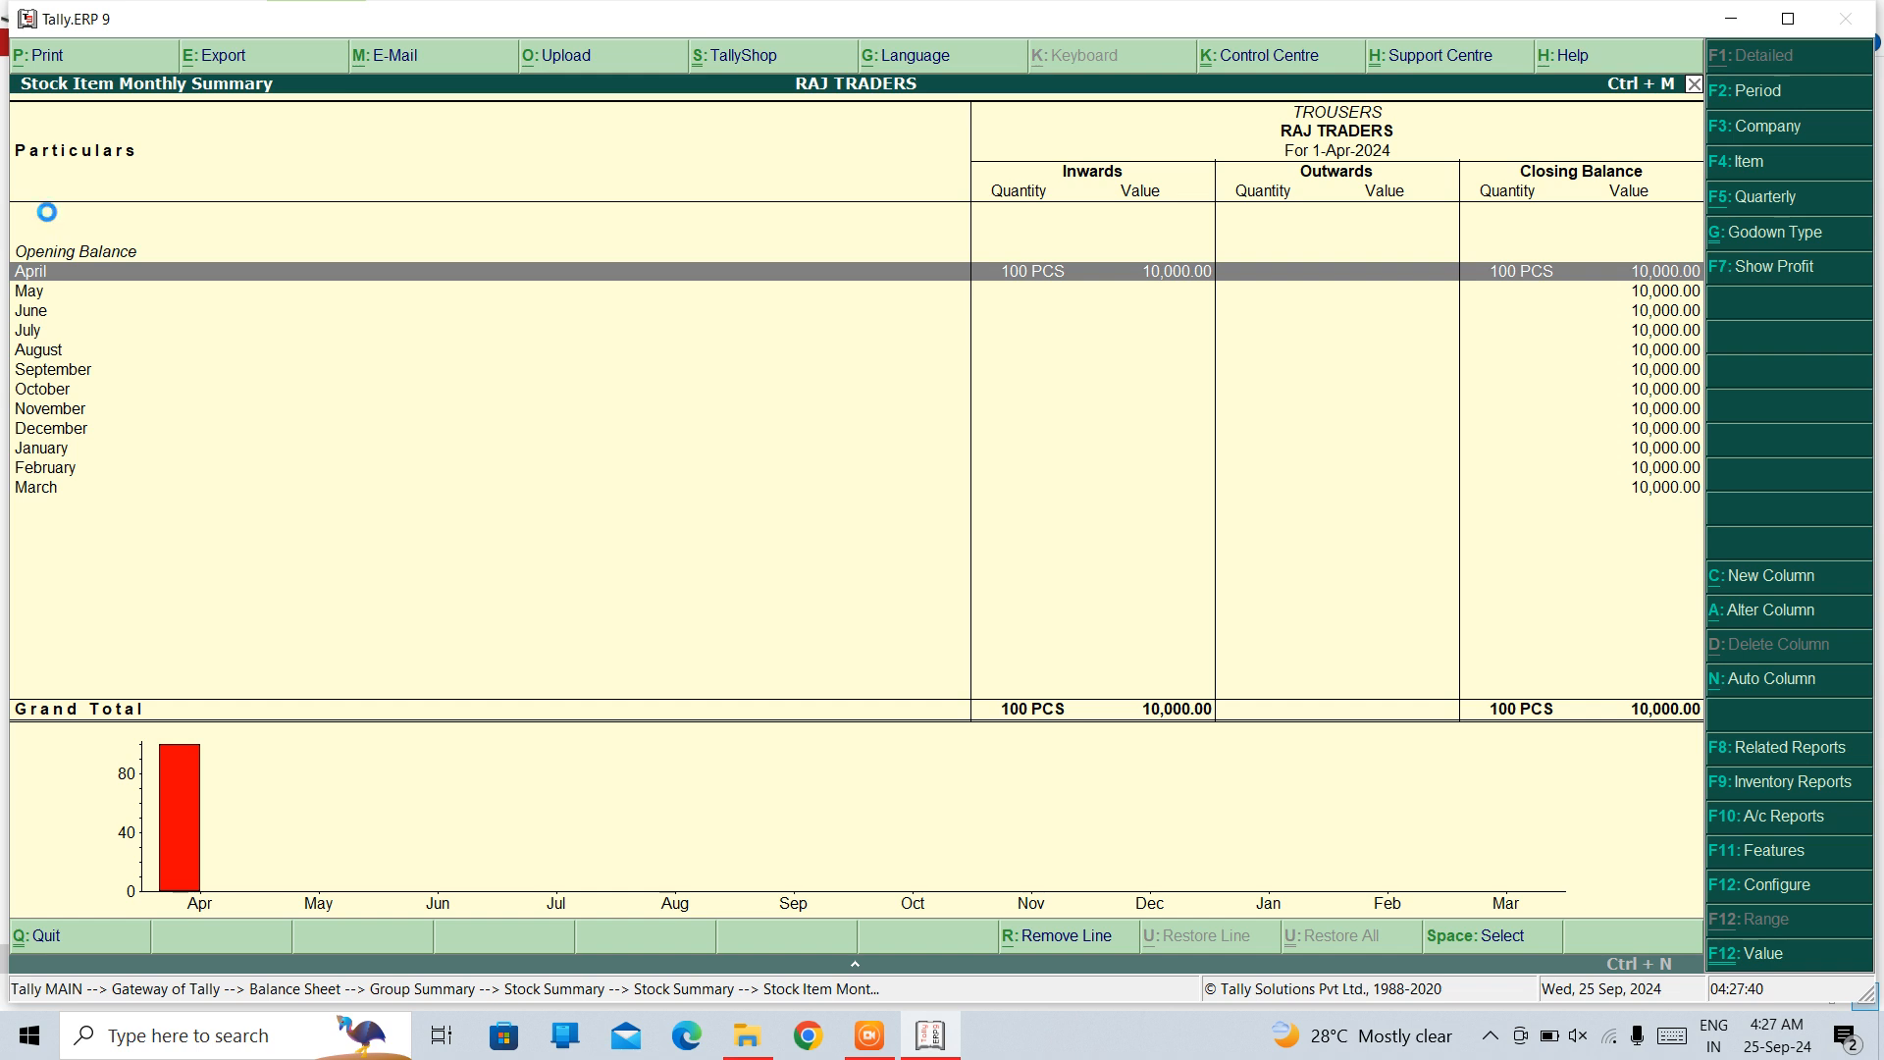
key(Return)
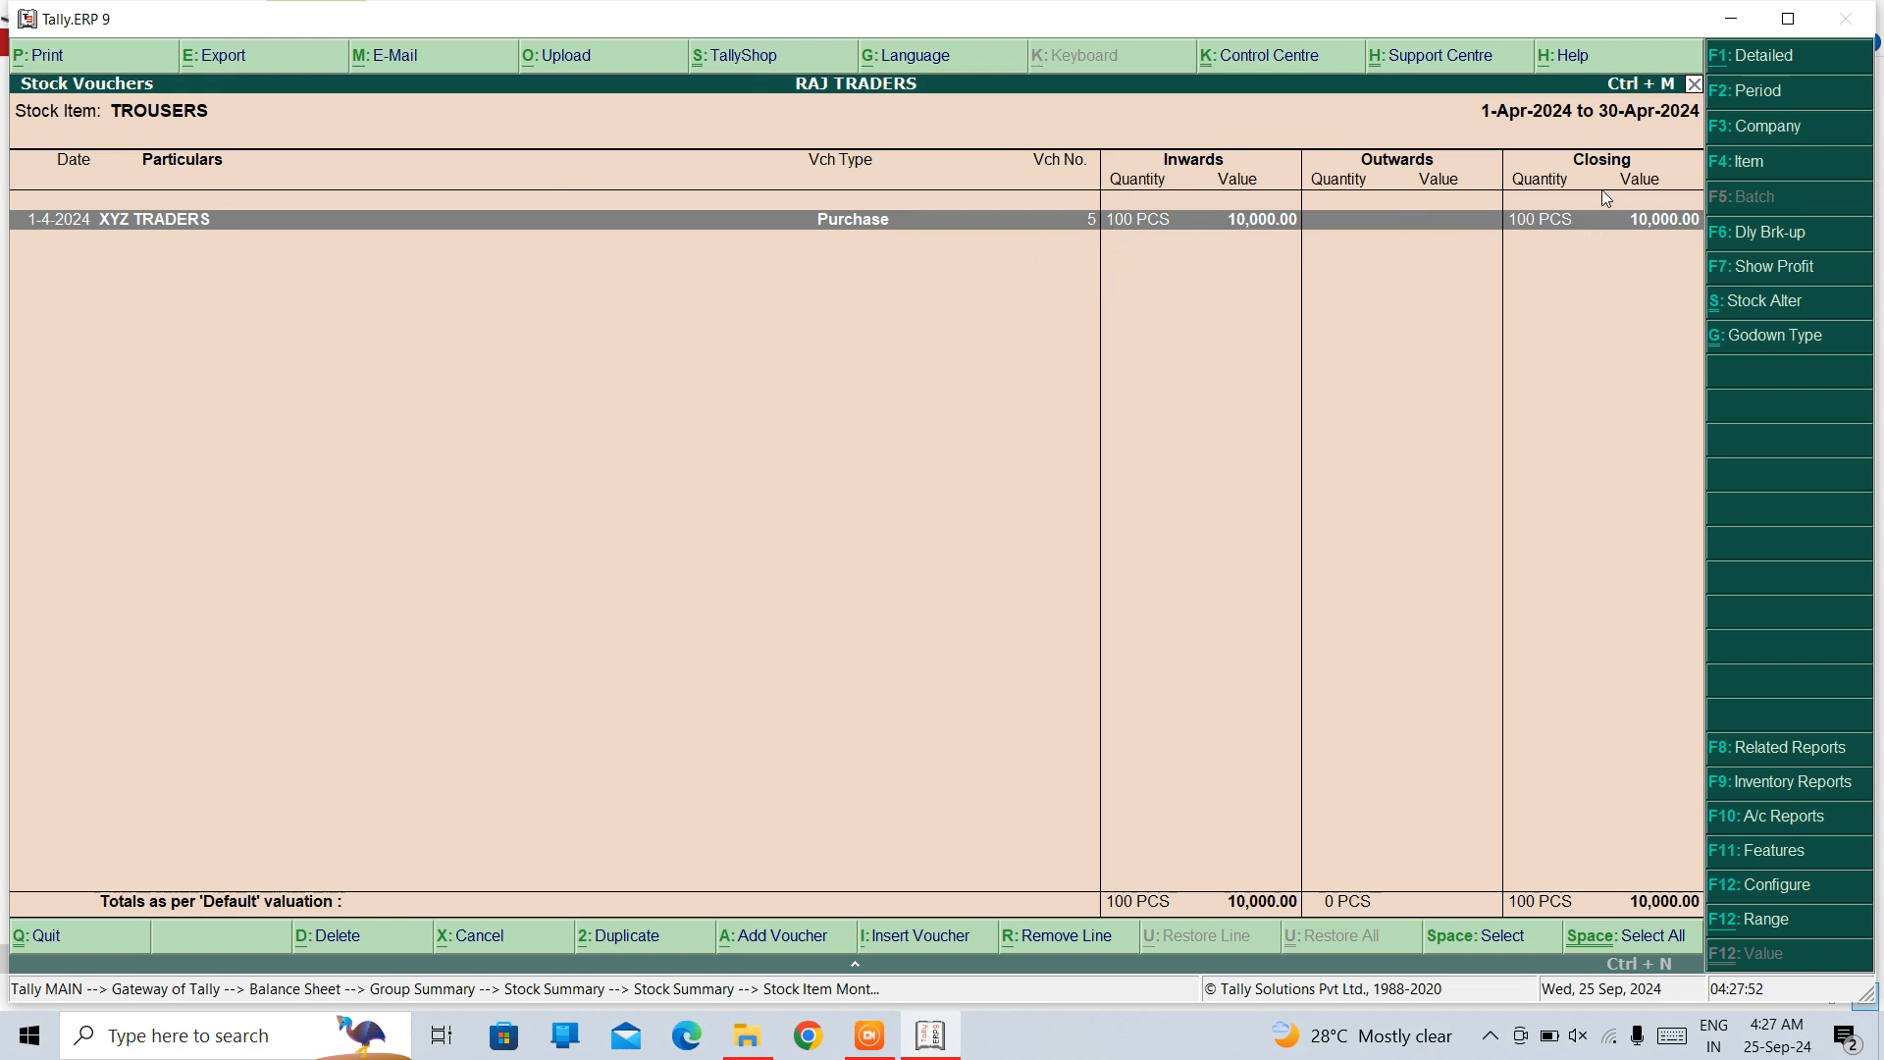
key(Escape)
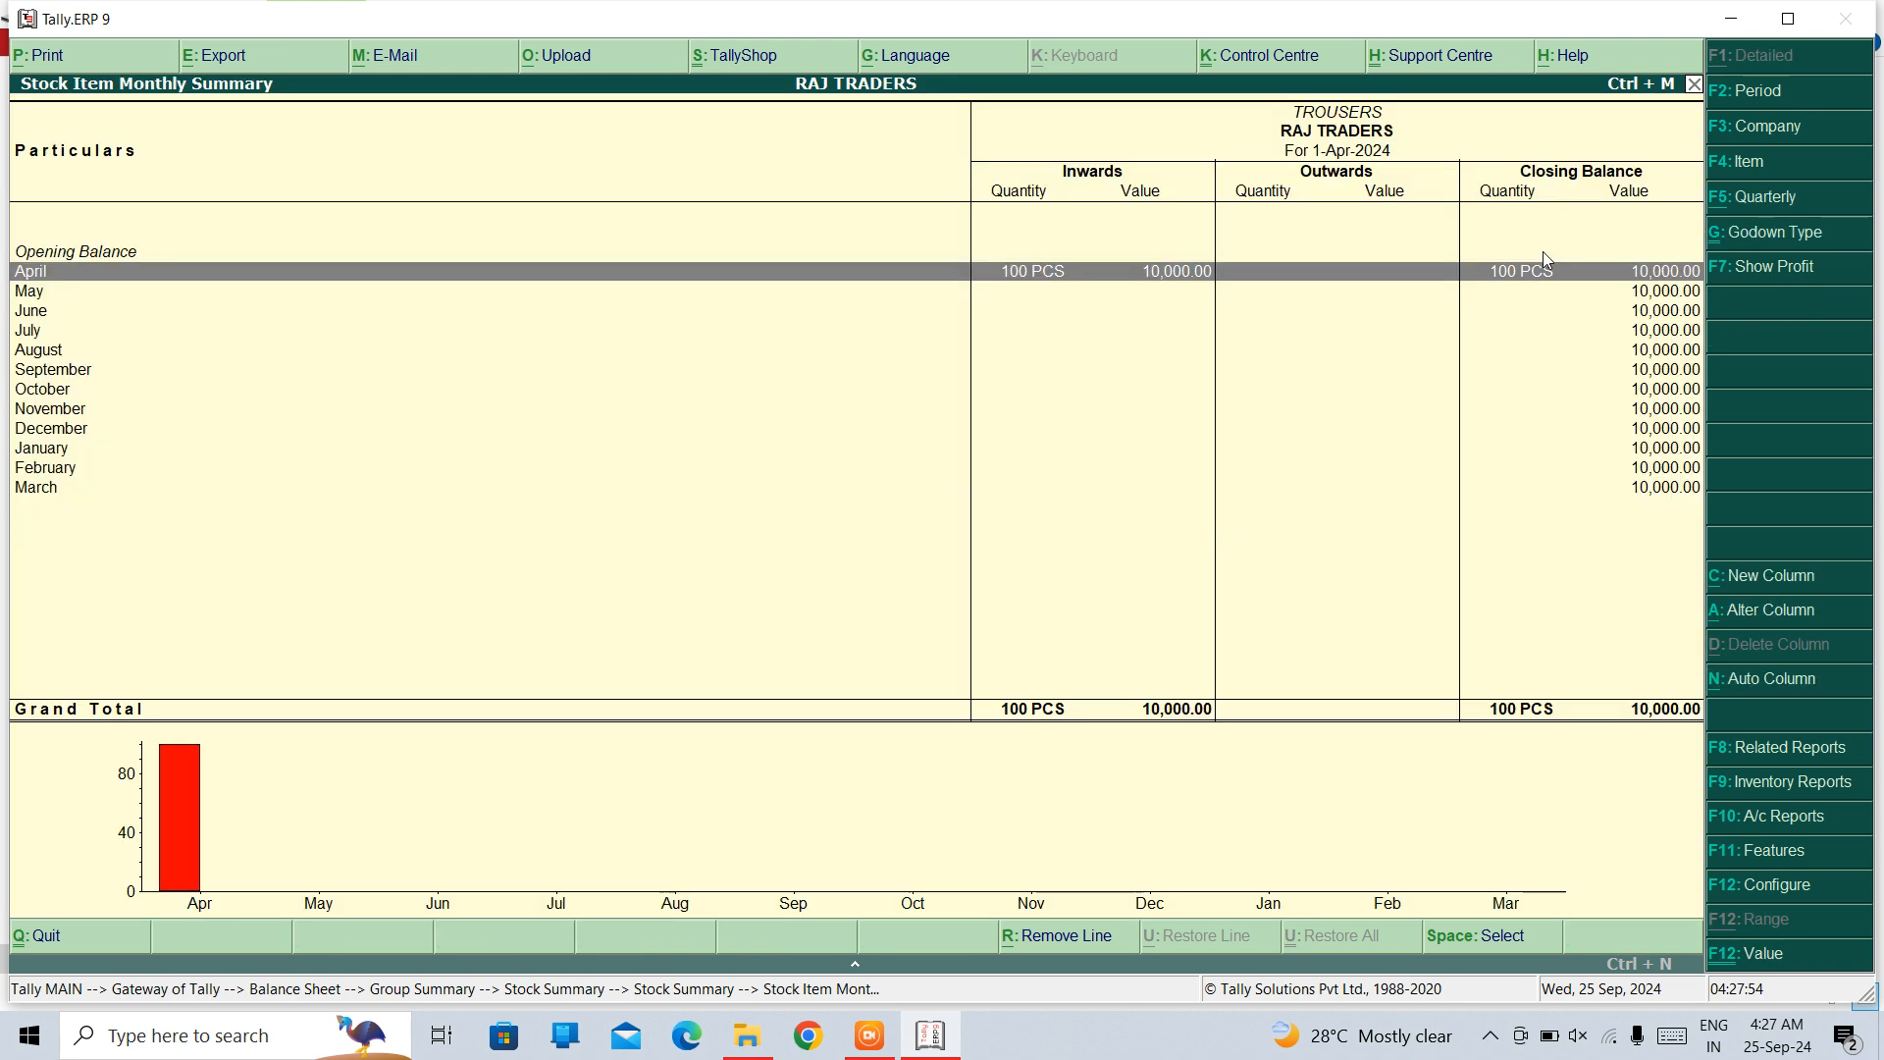
key(Escape)
key(Escape)
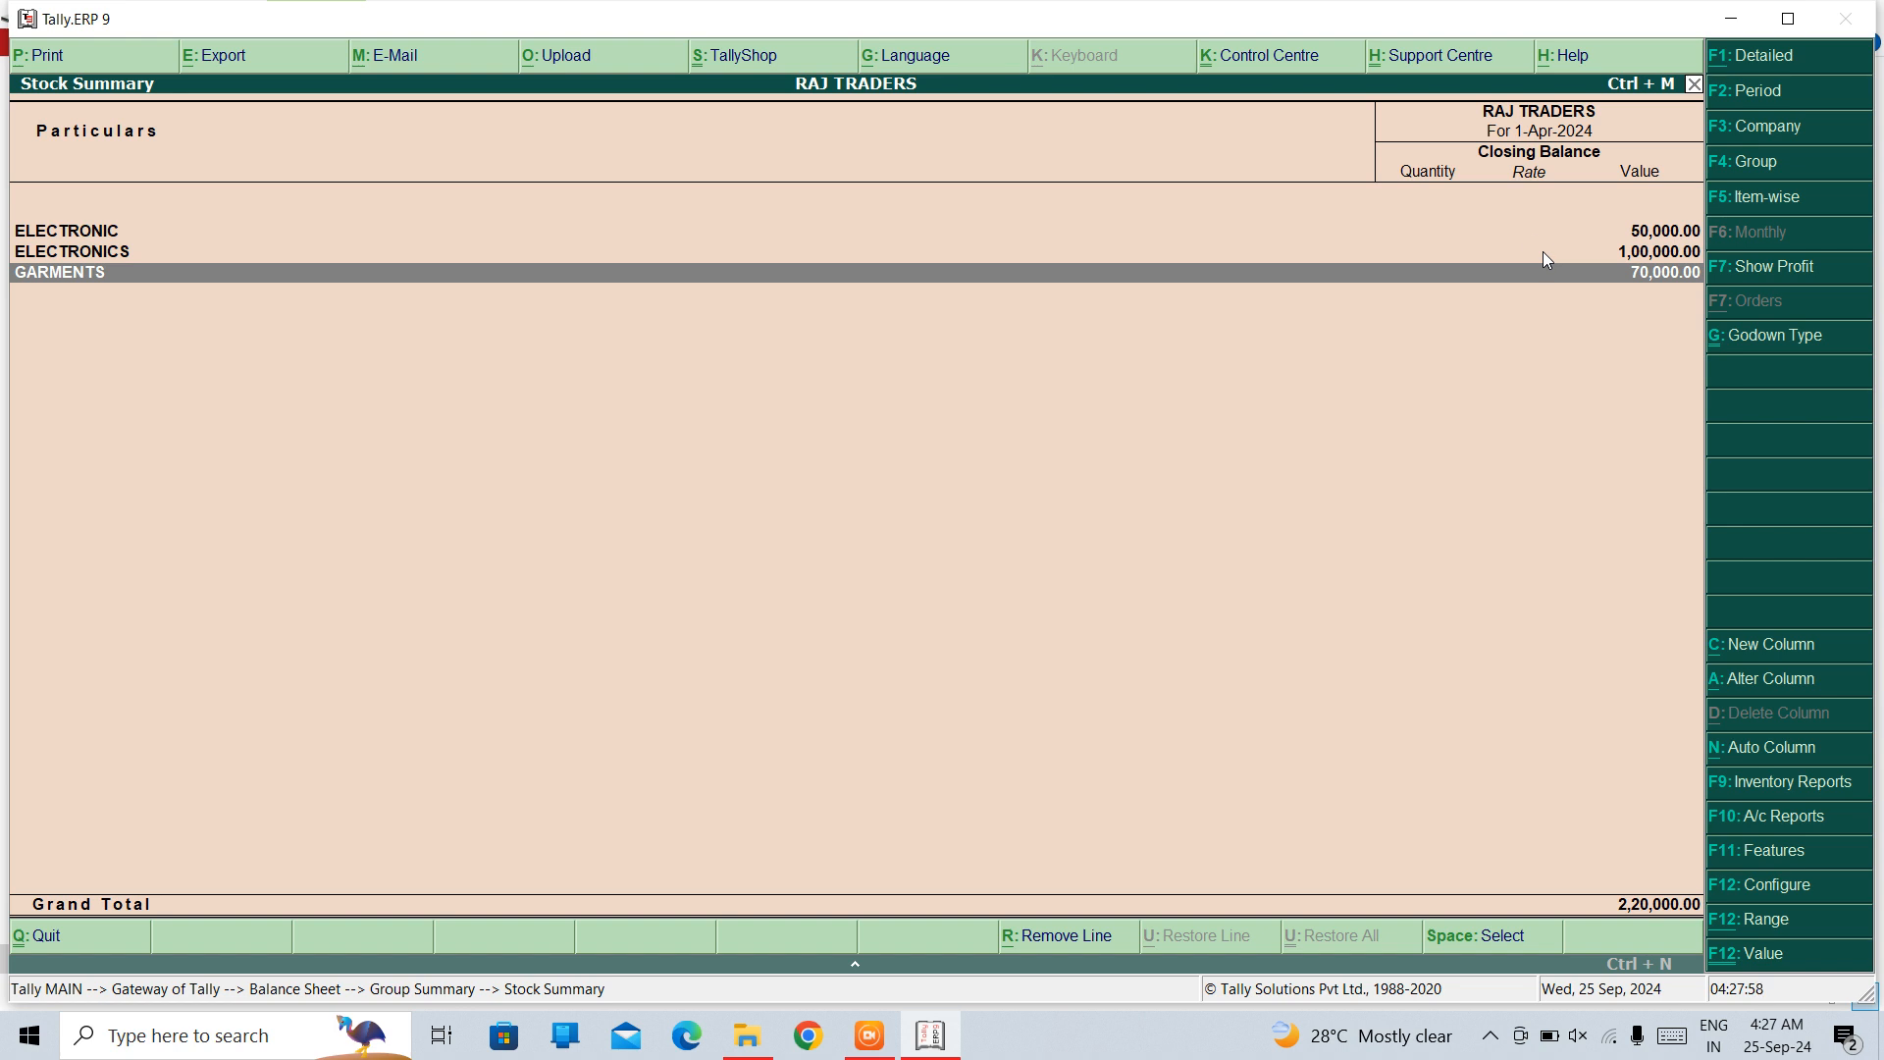
key(Escape)
key(Escape)
key(Escape)
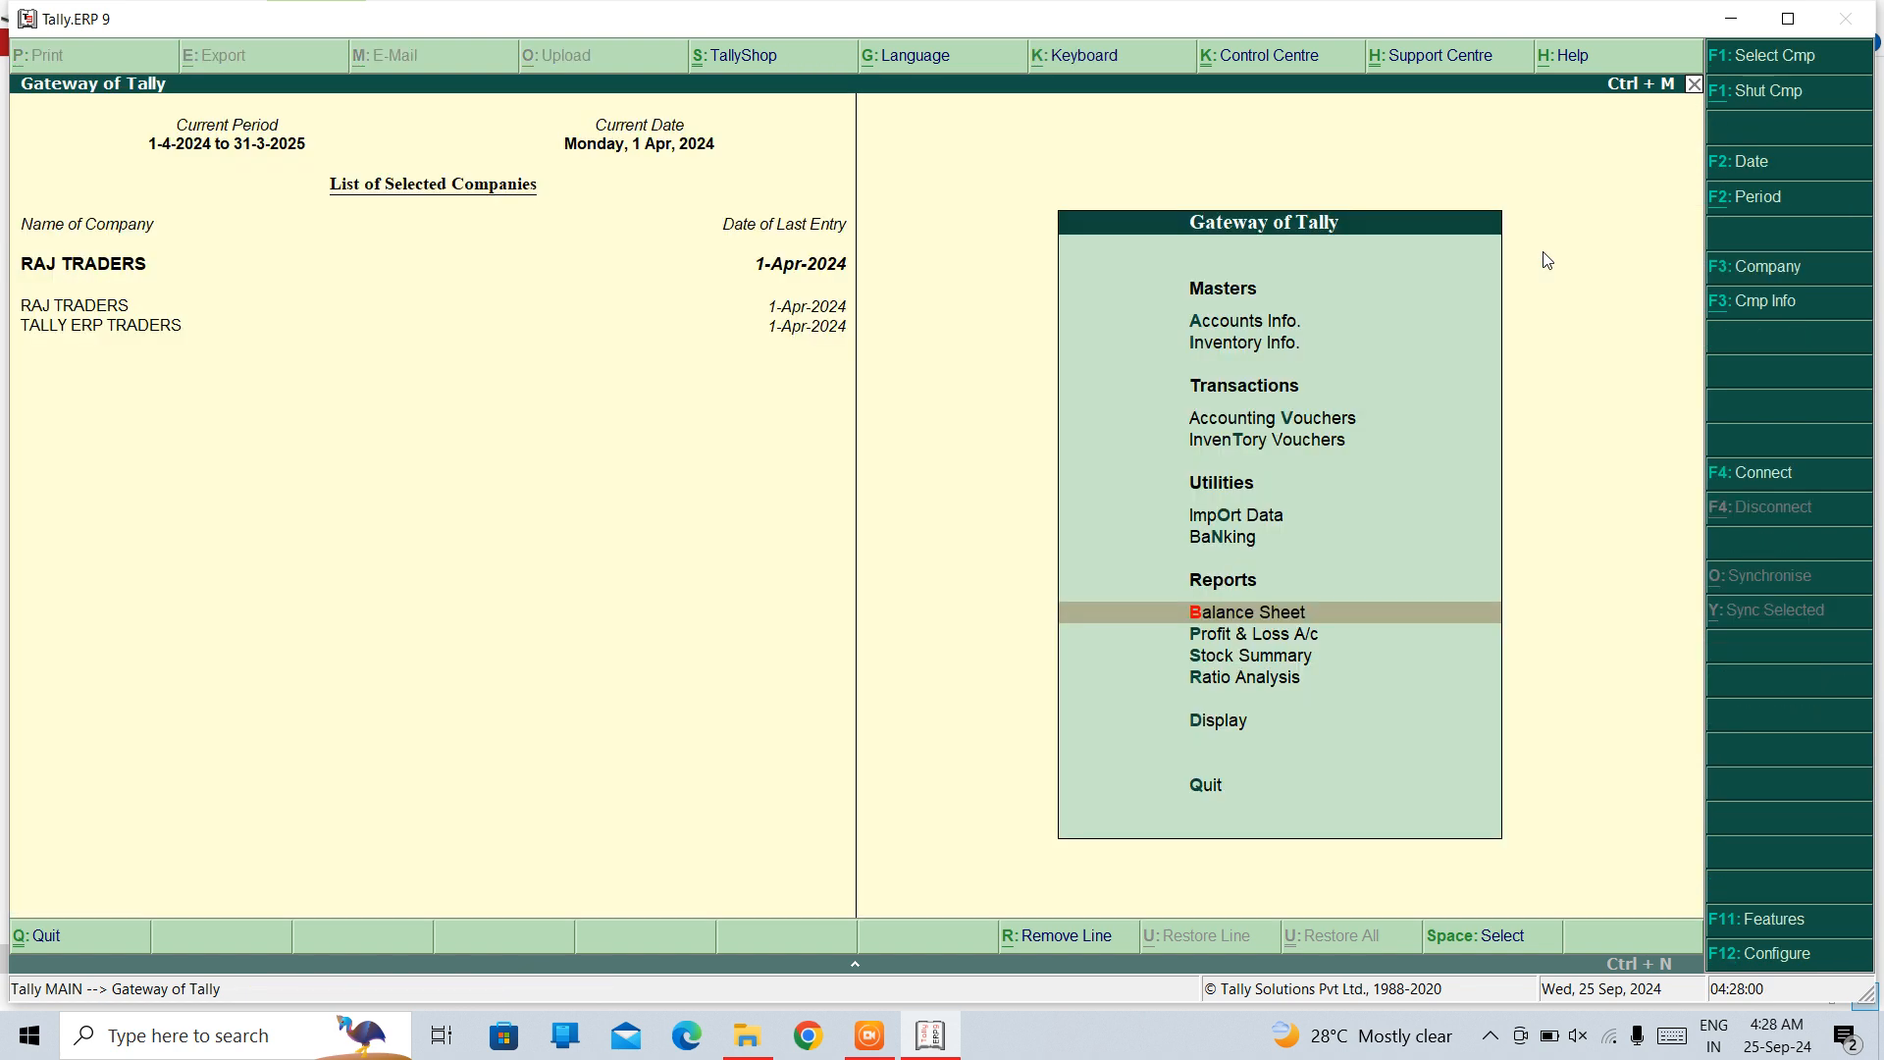
Step: View the Profit & Loss A/c and drill down through Purchase Accounts to the April vouchers of the PURCHASE ledger
key(Down)
key(Return)
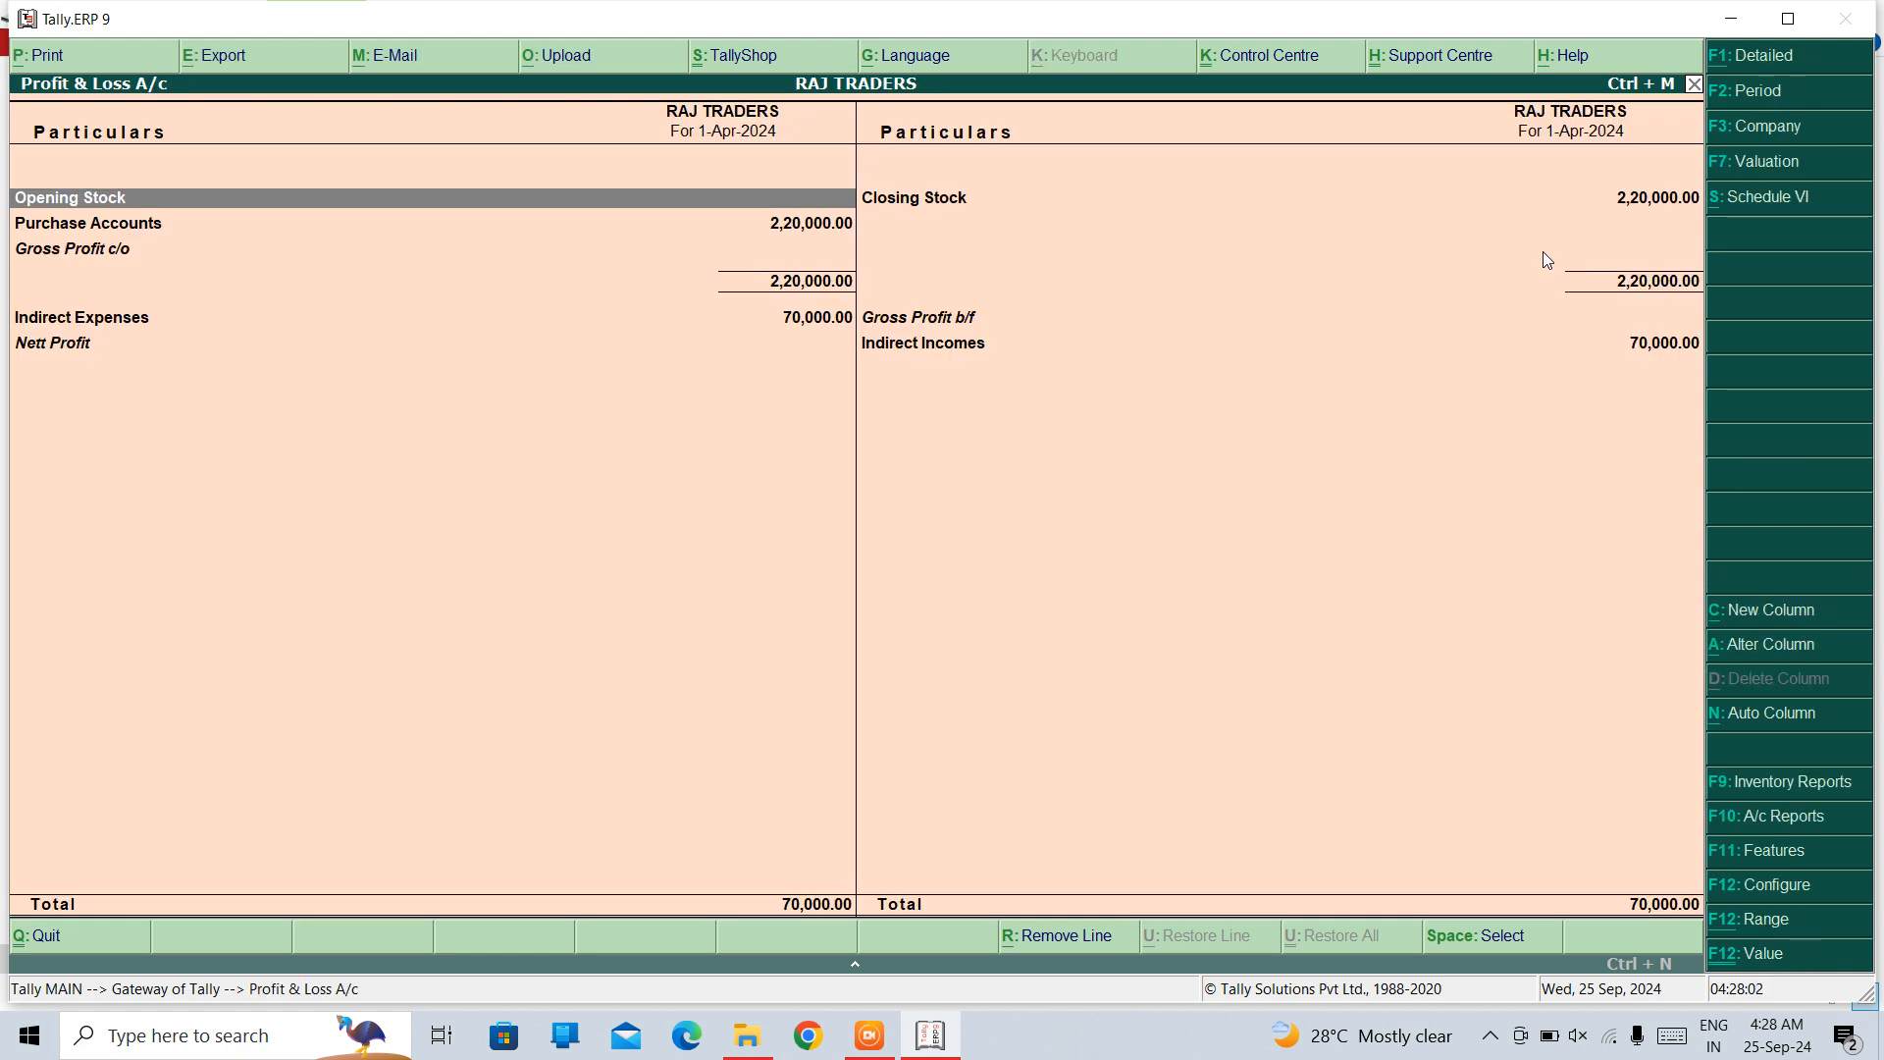
key(Down)
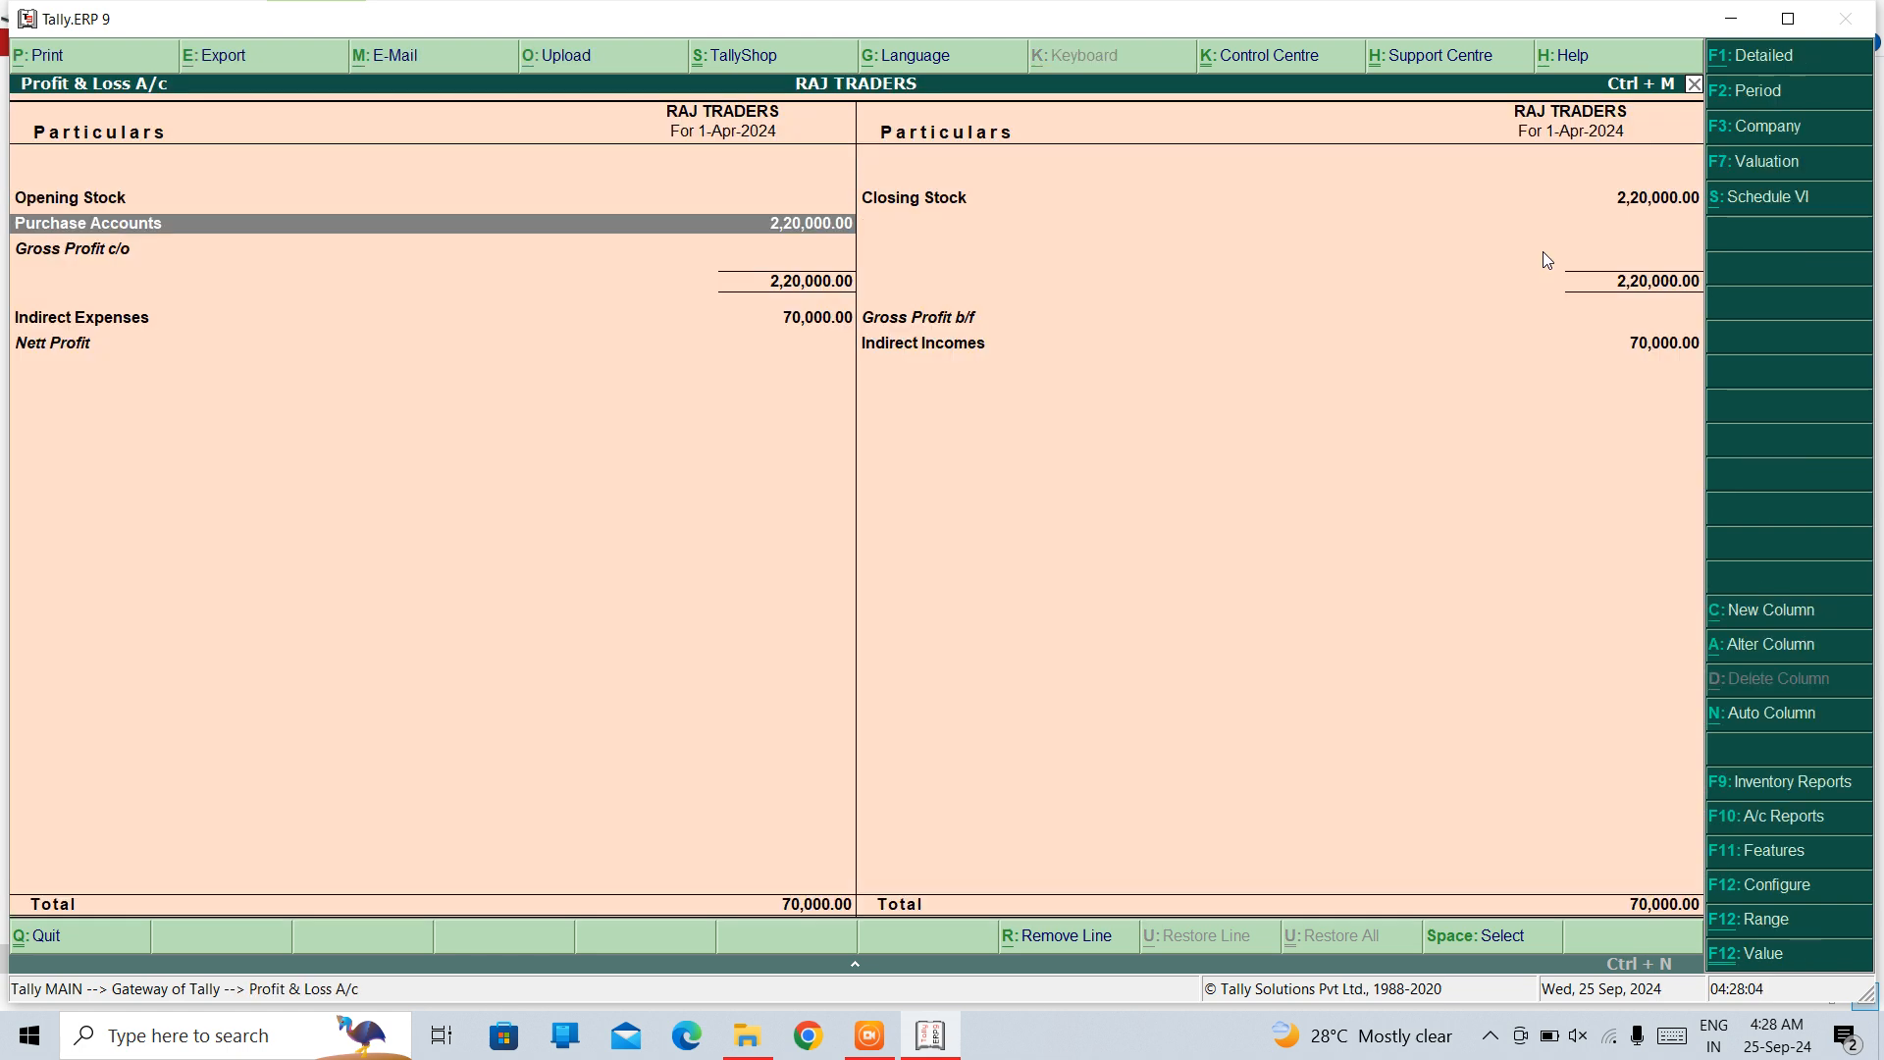
key(Return)
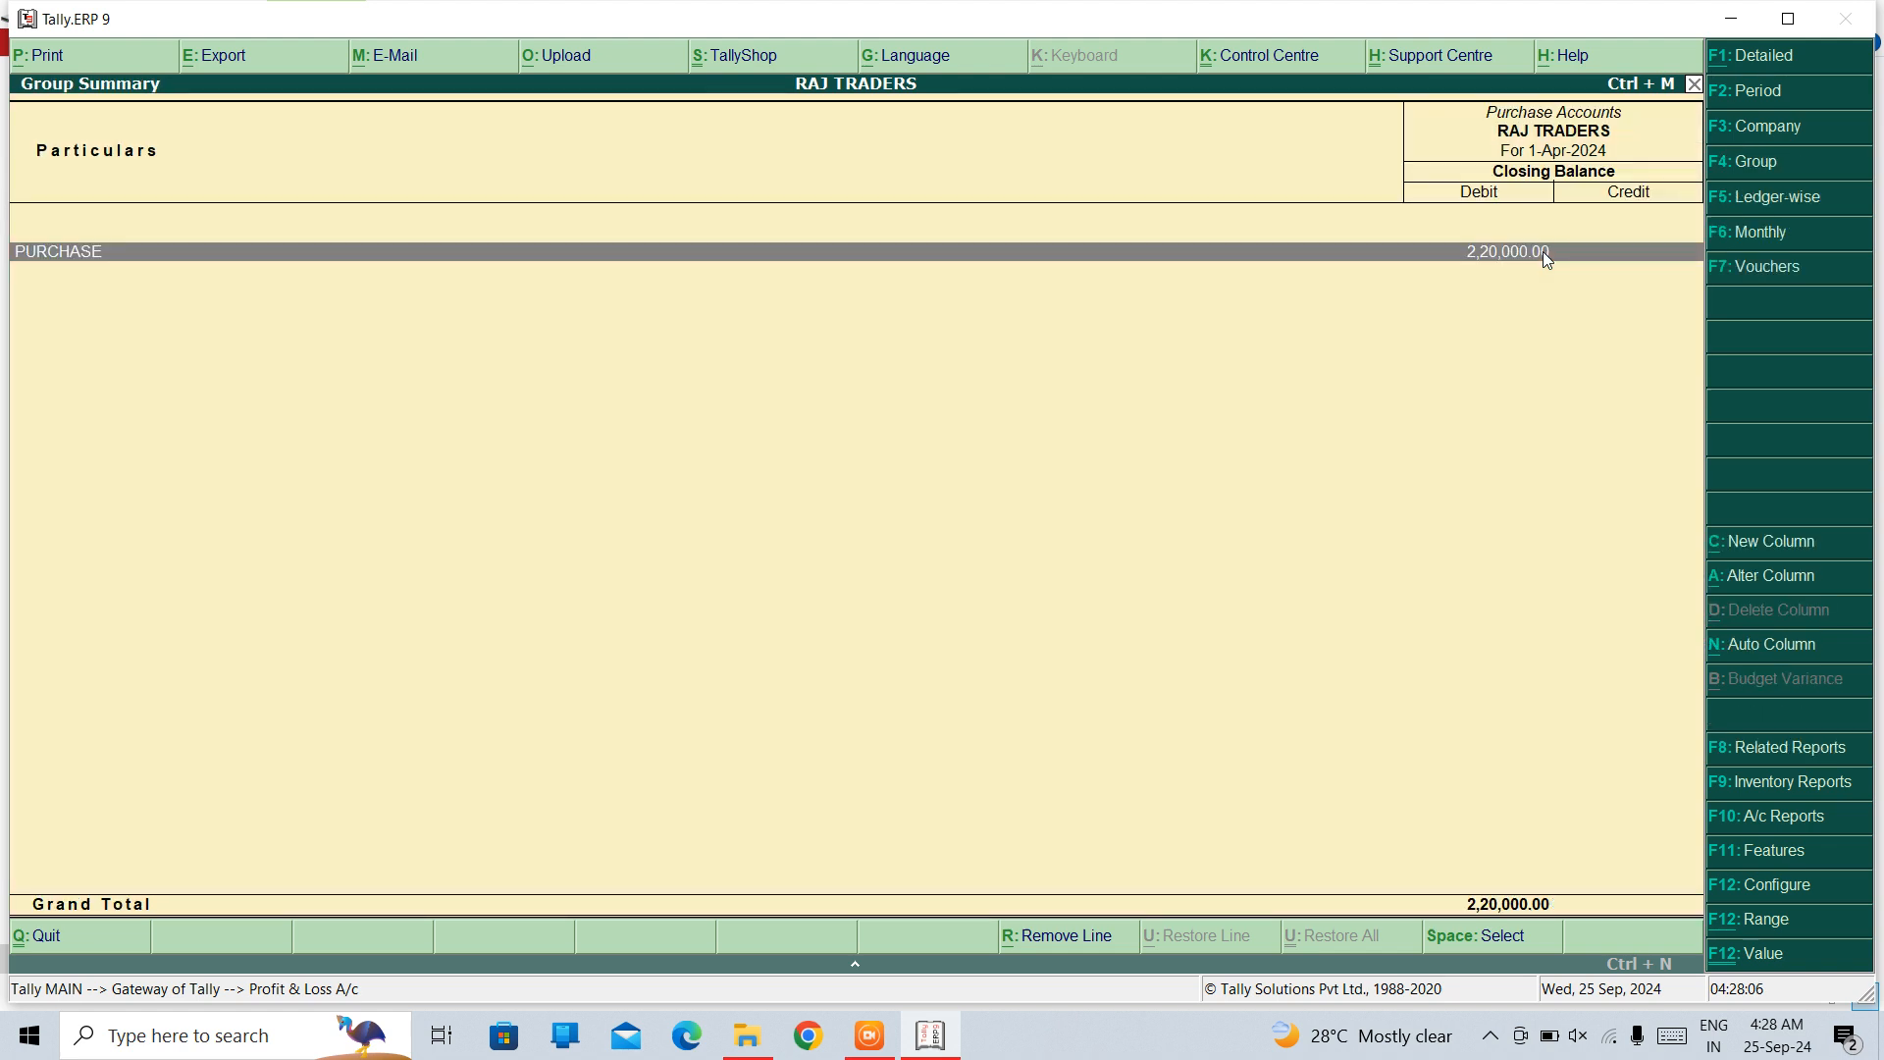
key(Return)
key(Return)
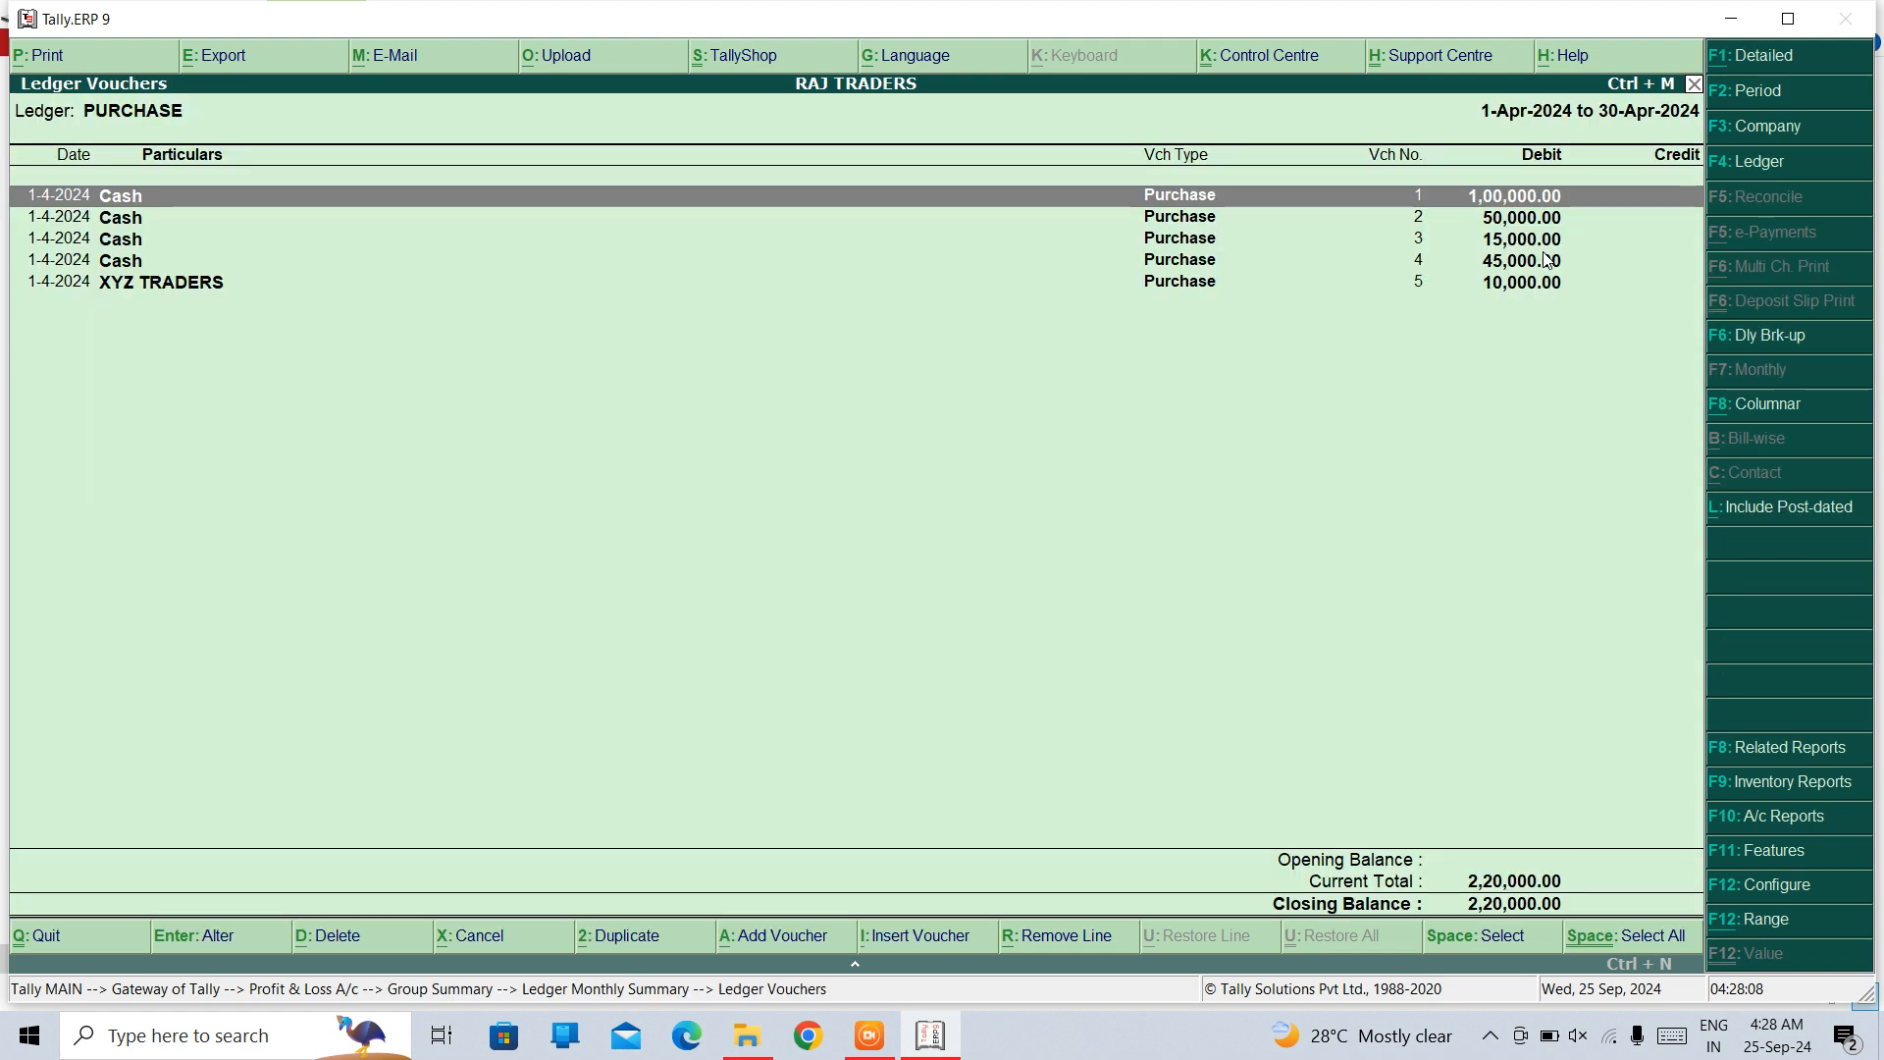
Step: Check the XYZ TRADERS entry among the PURCHASE ledger vouchers, and go back to the Profit & Loss A/c
key(Down)
key(Down)
key(Down)
key(Down)
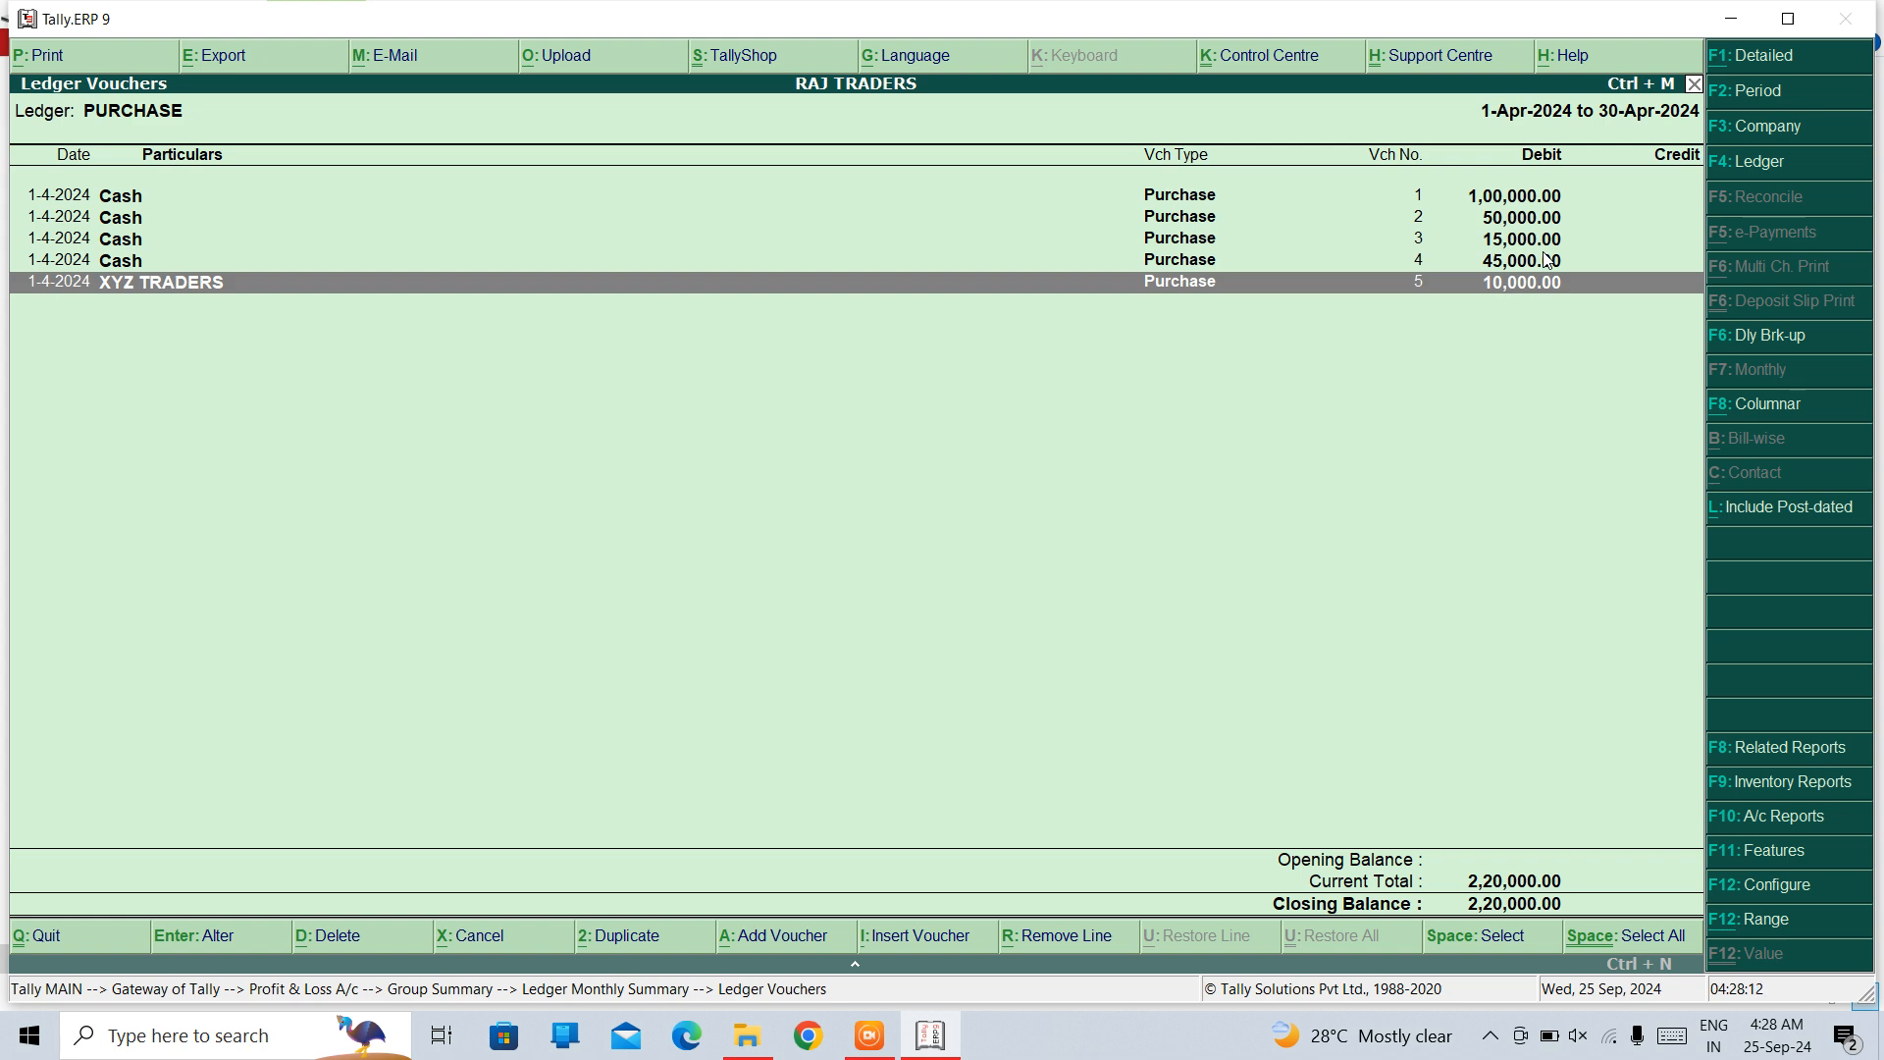
key(Escape)
key(Escape)
key(Escape)
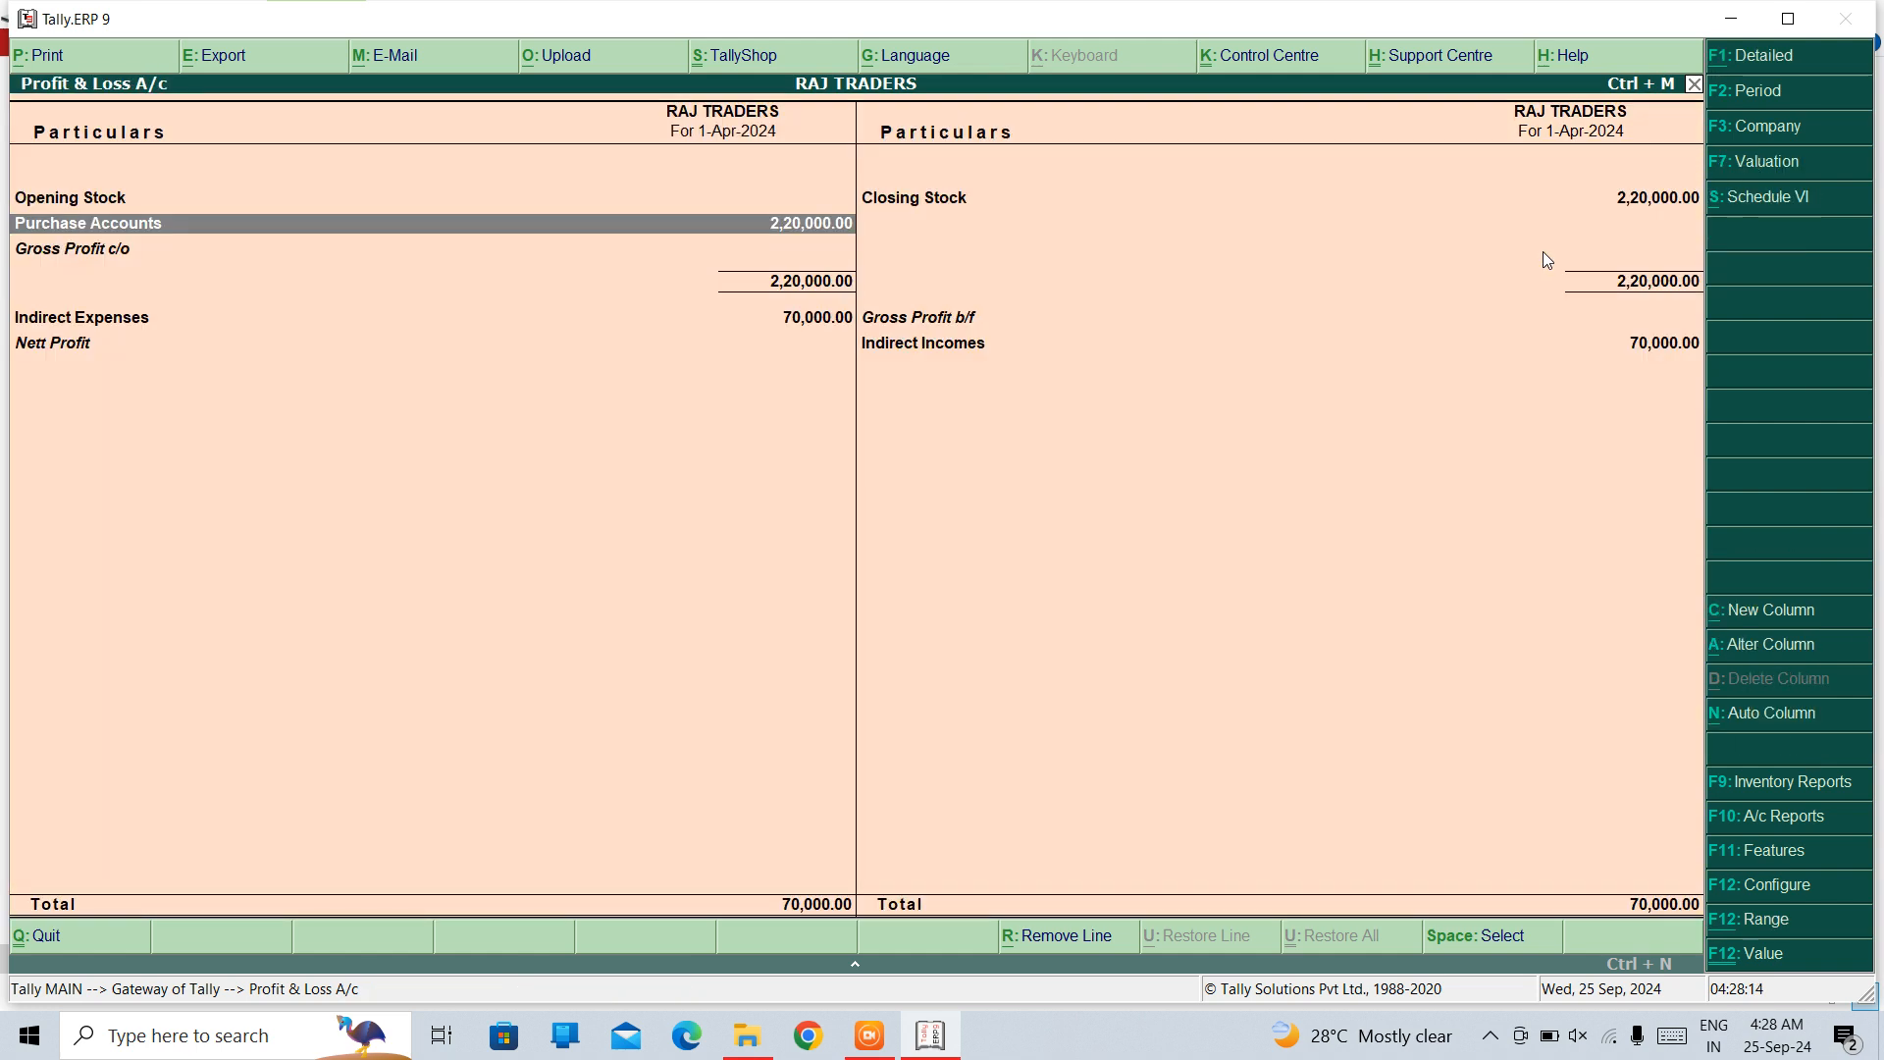
Step: Examine the GARMENTS items under Closing Stock in the Profit & Loss A/c, and return to the Gateway of Tally
key(Right)
key(Up)
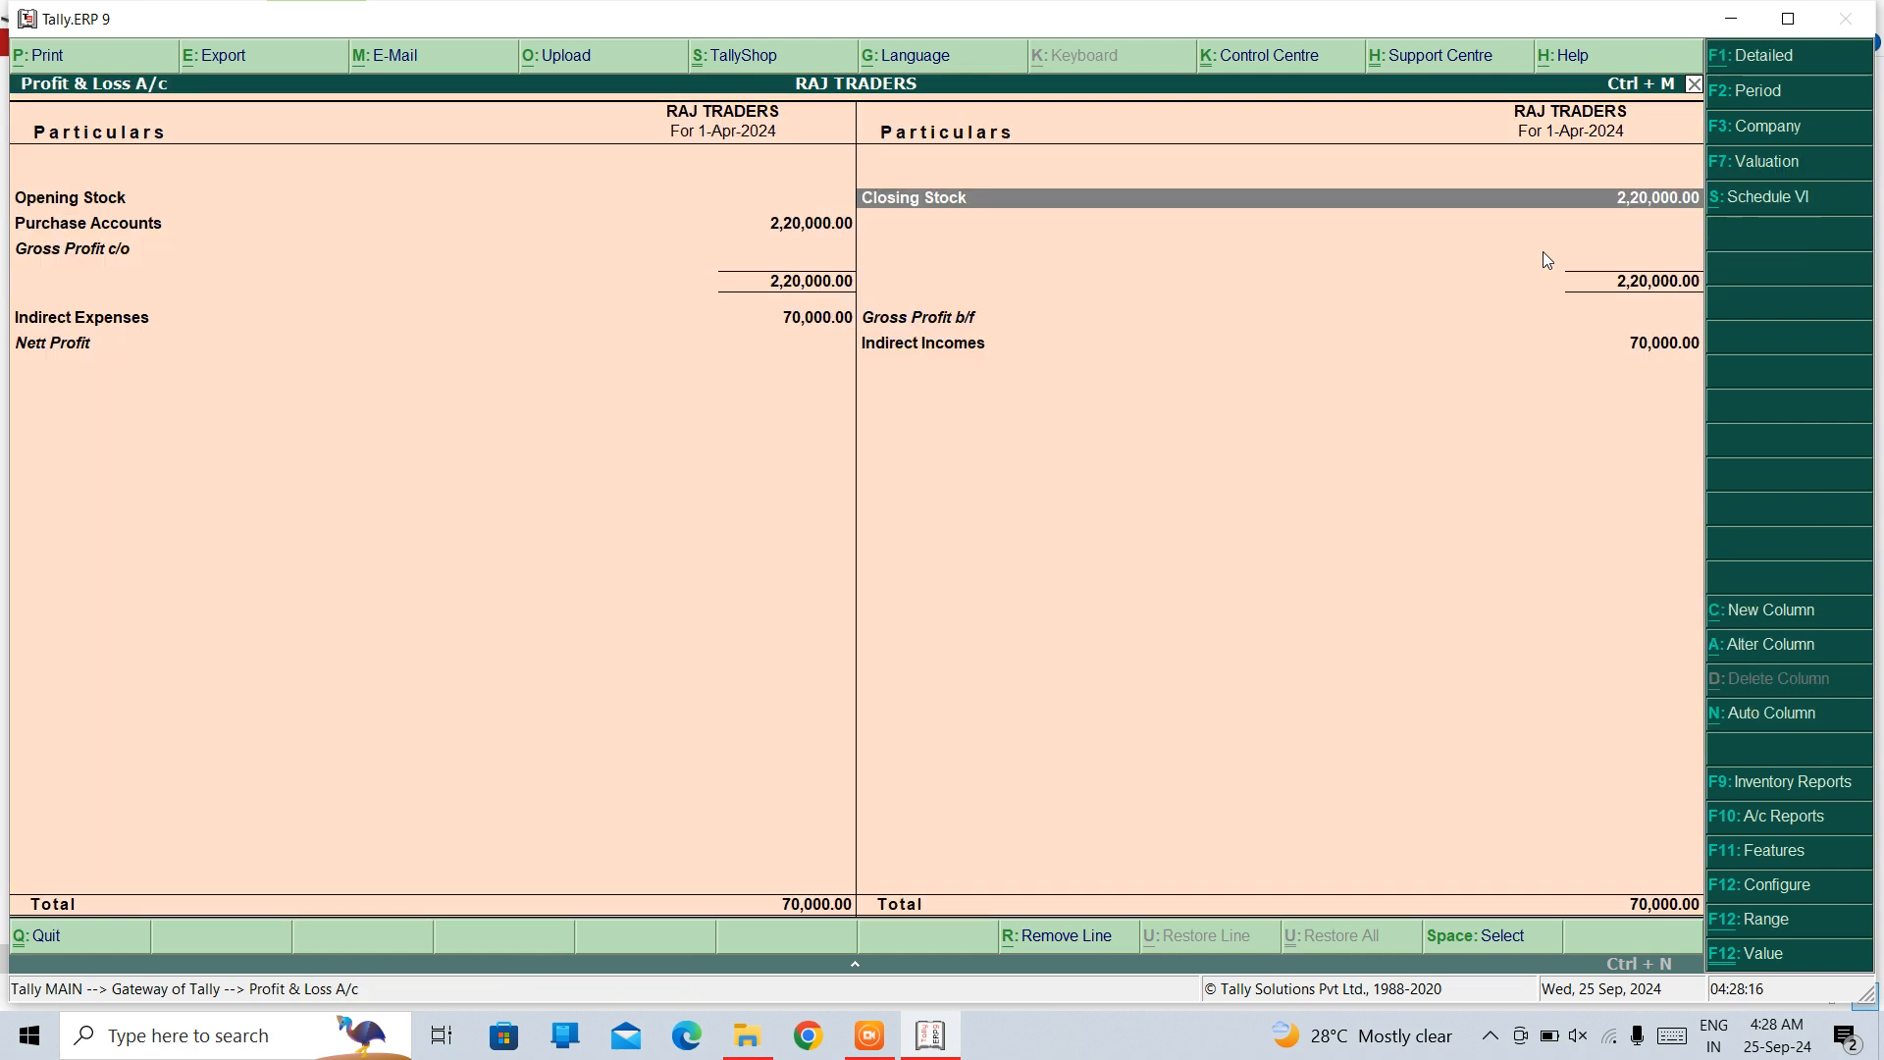
key(Return)
key(Down)
key(Down)
key(Return)
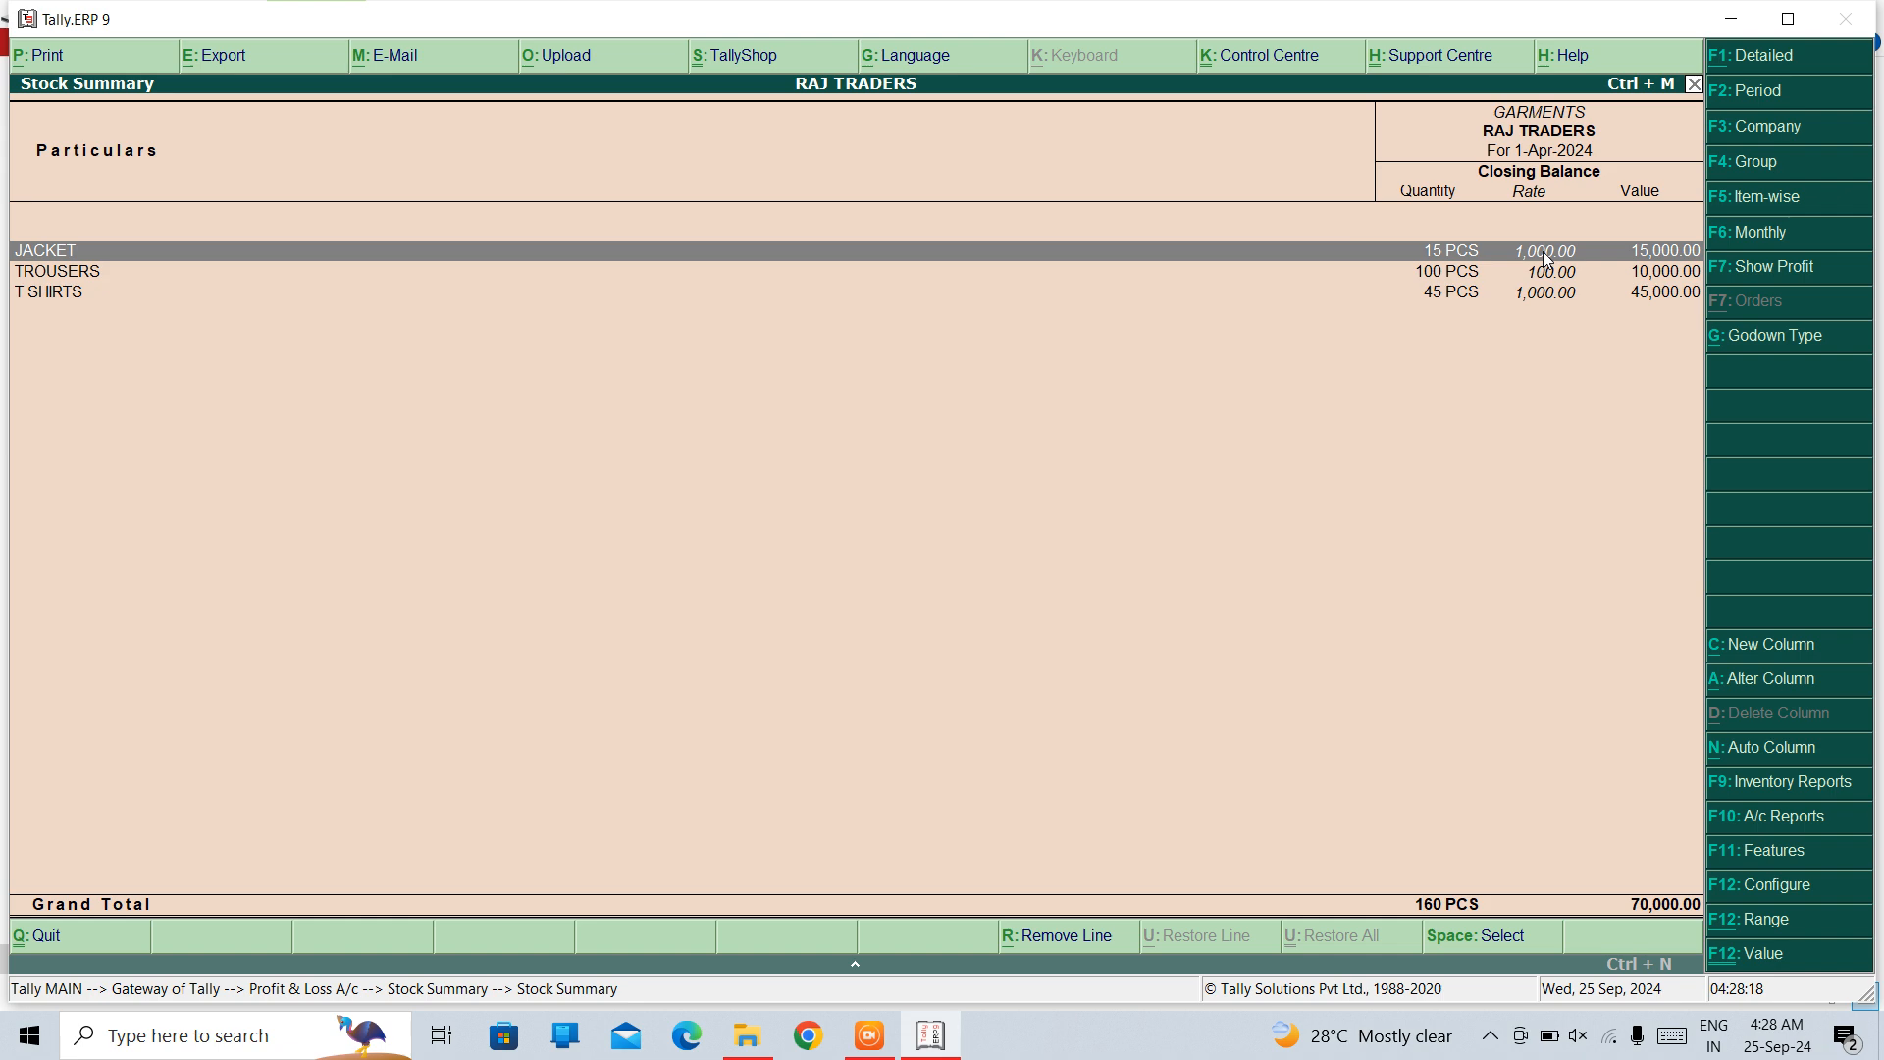
key(Down)
key(Escape)
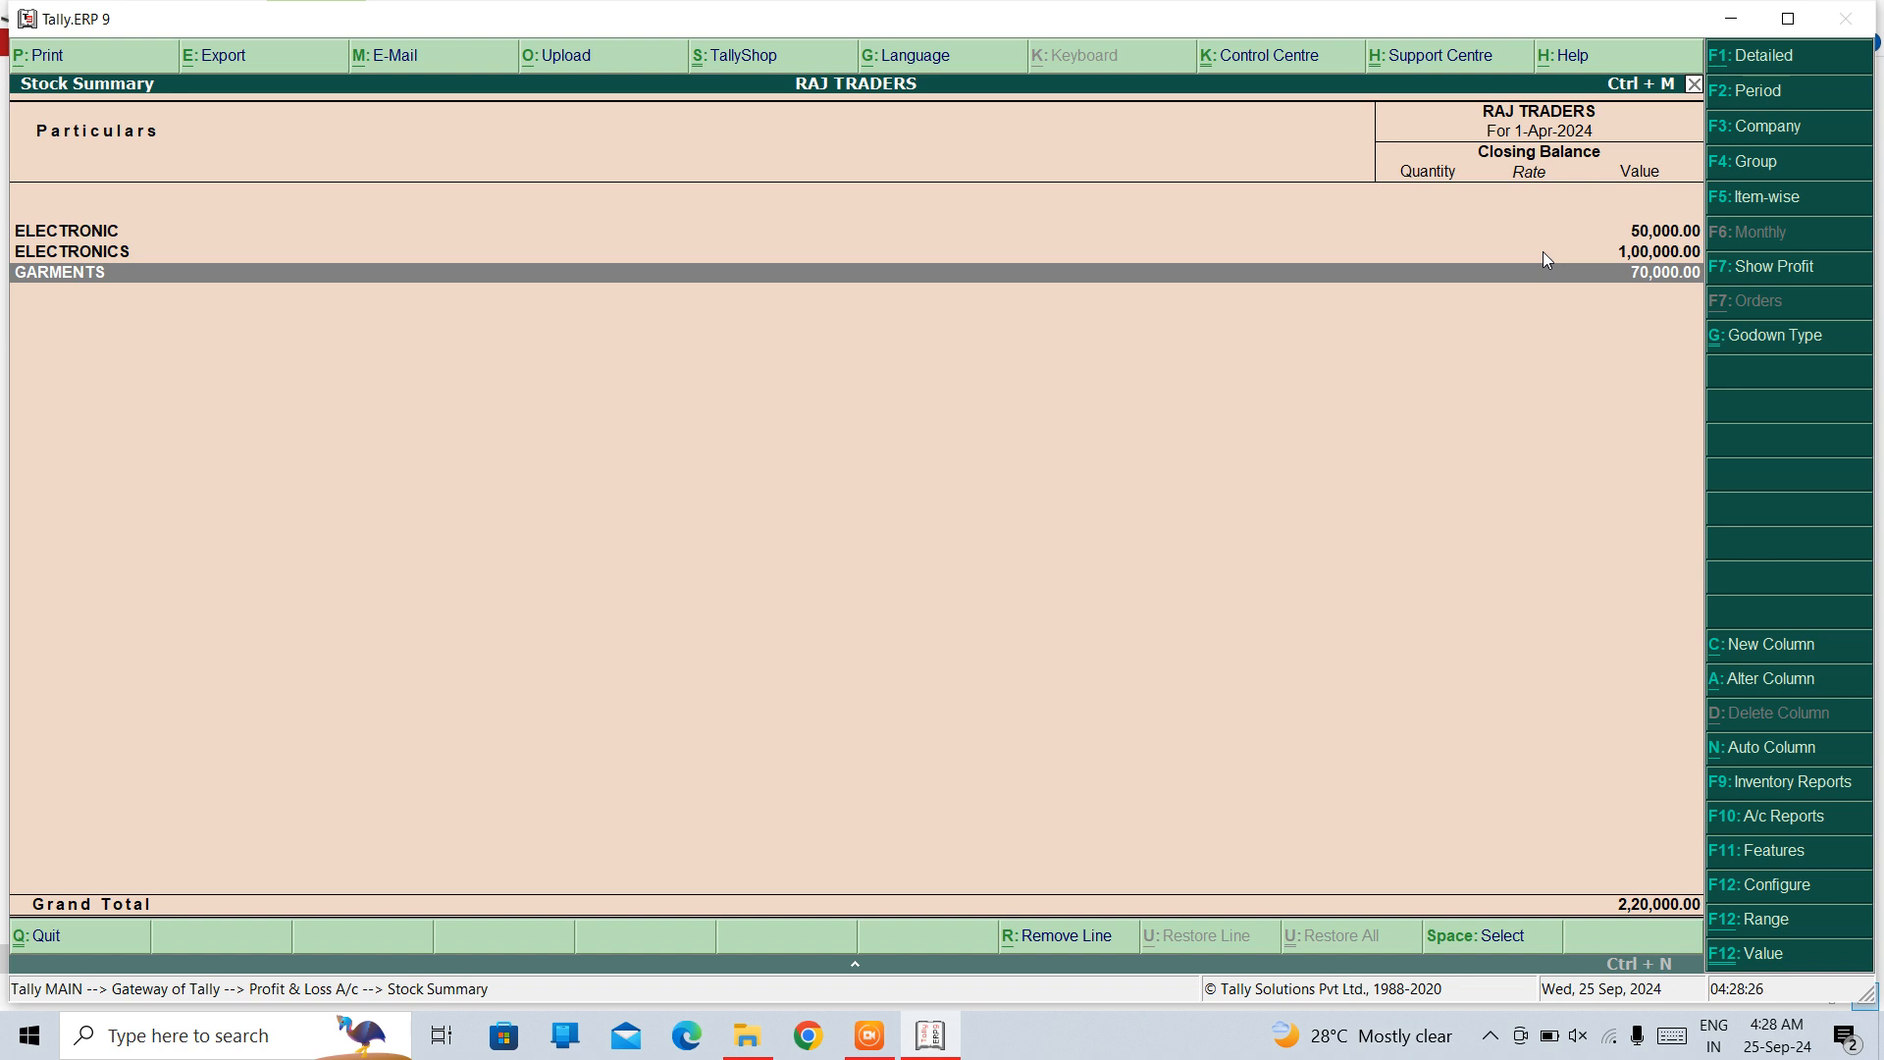
key(Up)
key(Up)
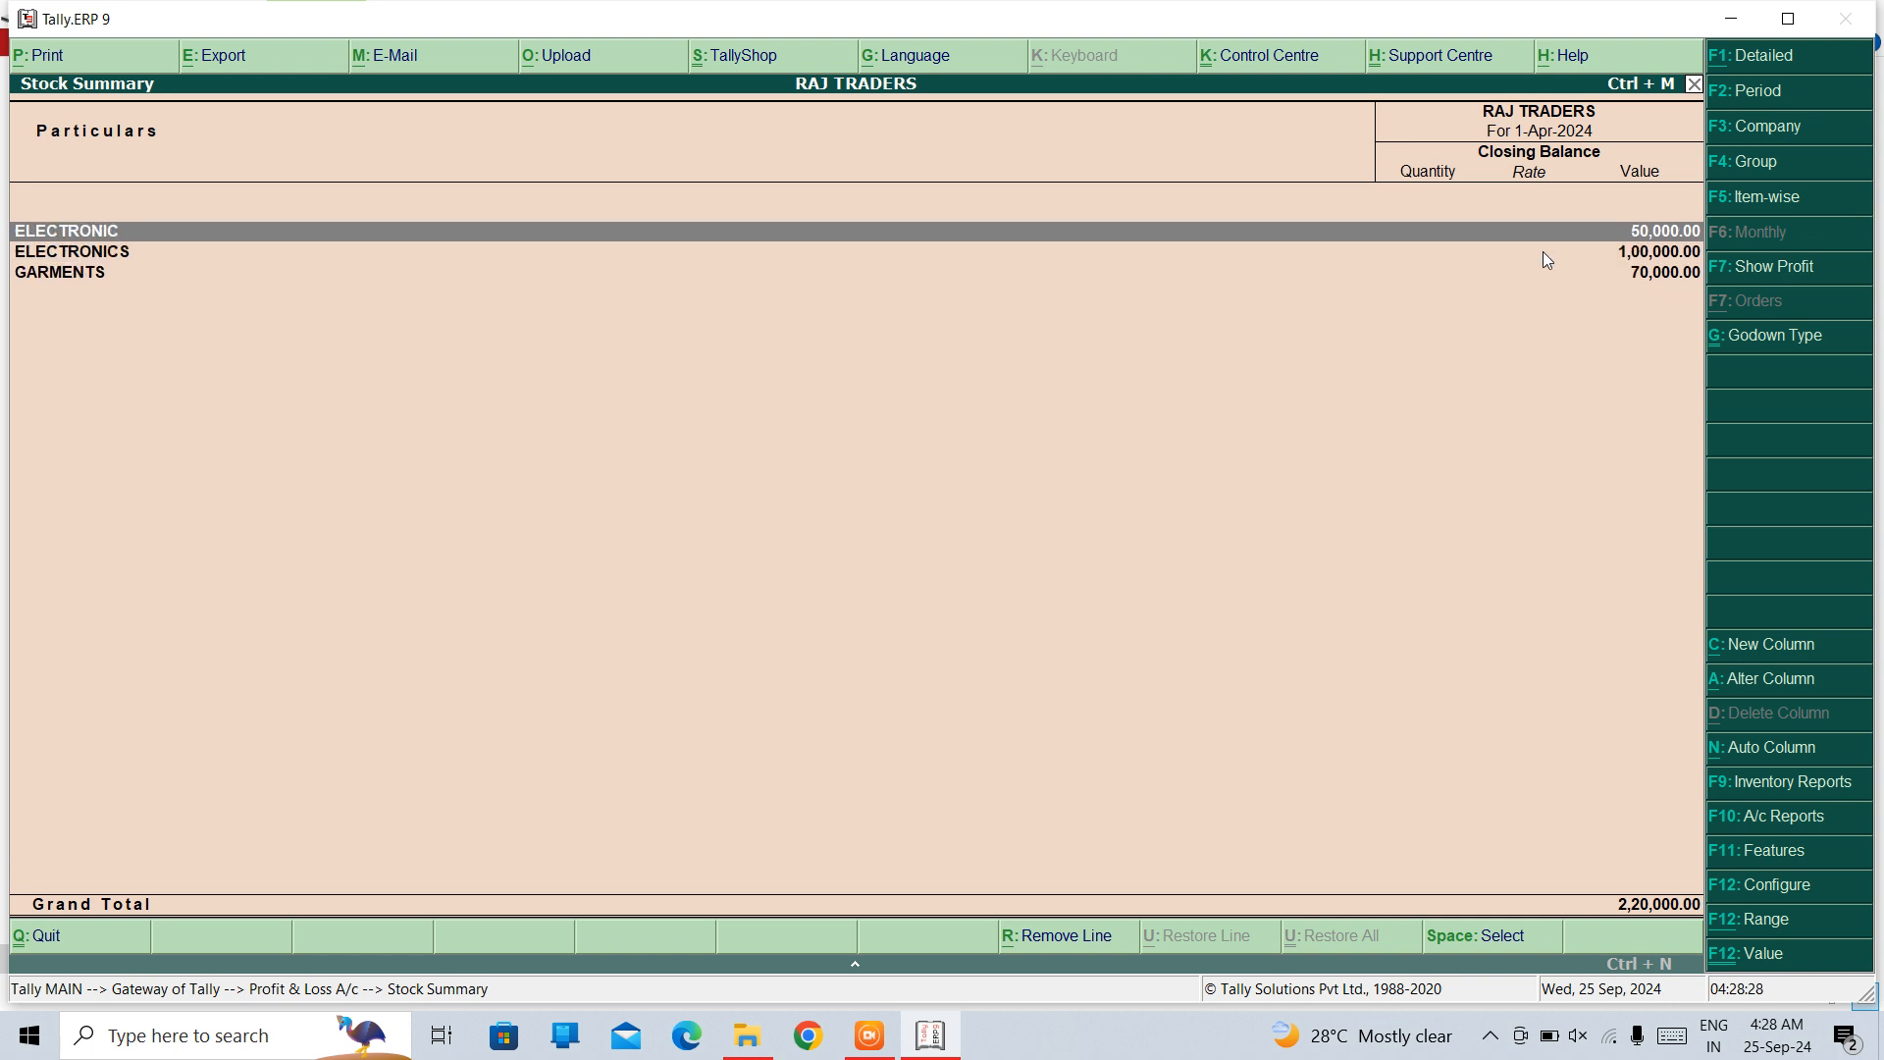
key(Escape)
key(Escape)
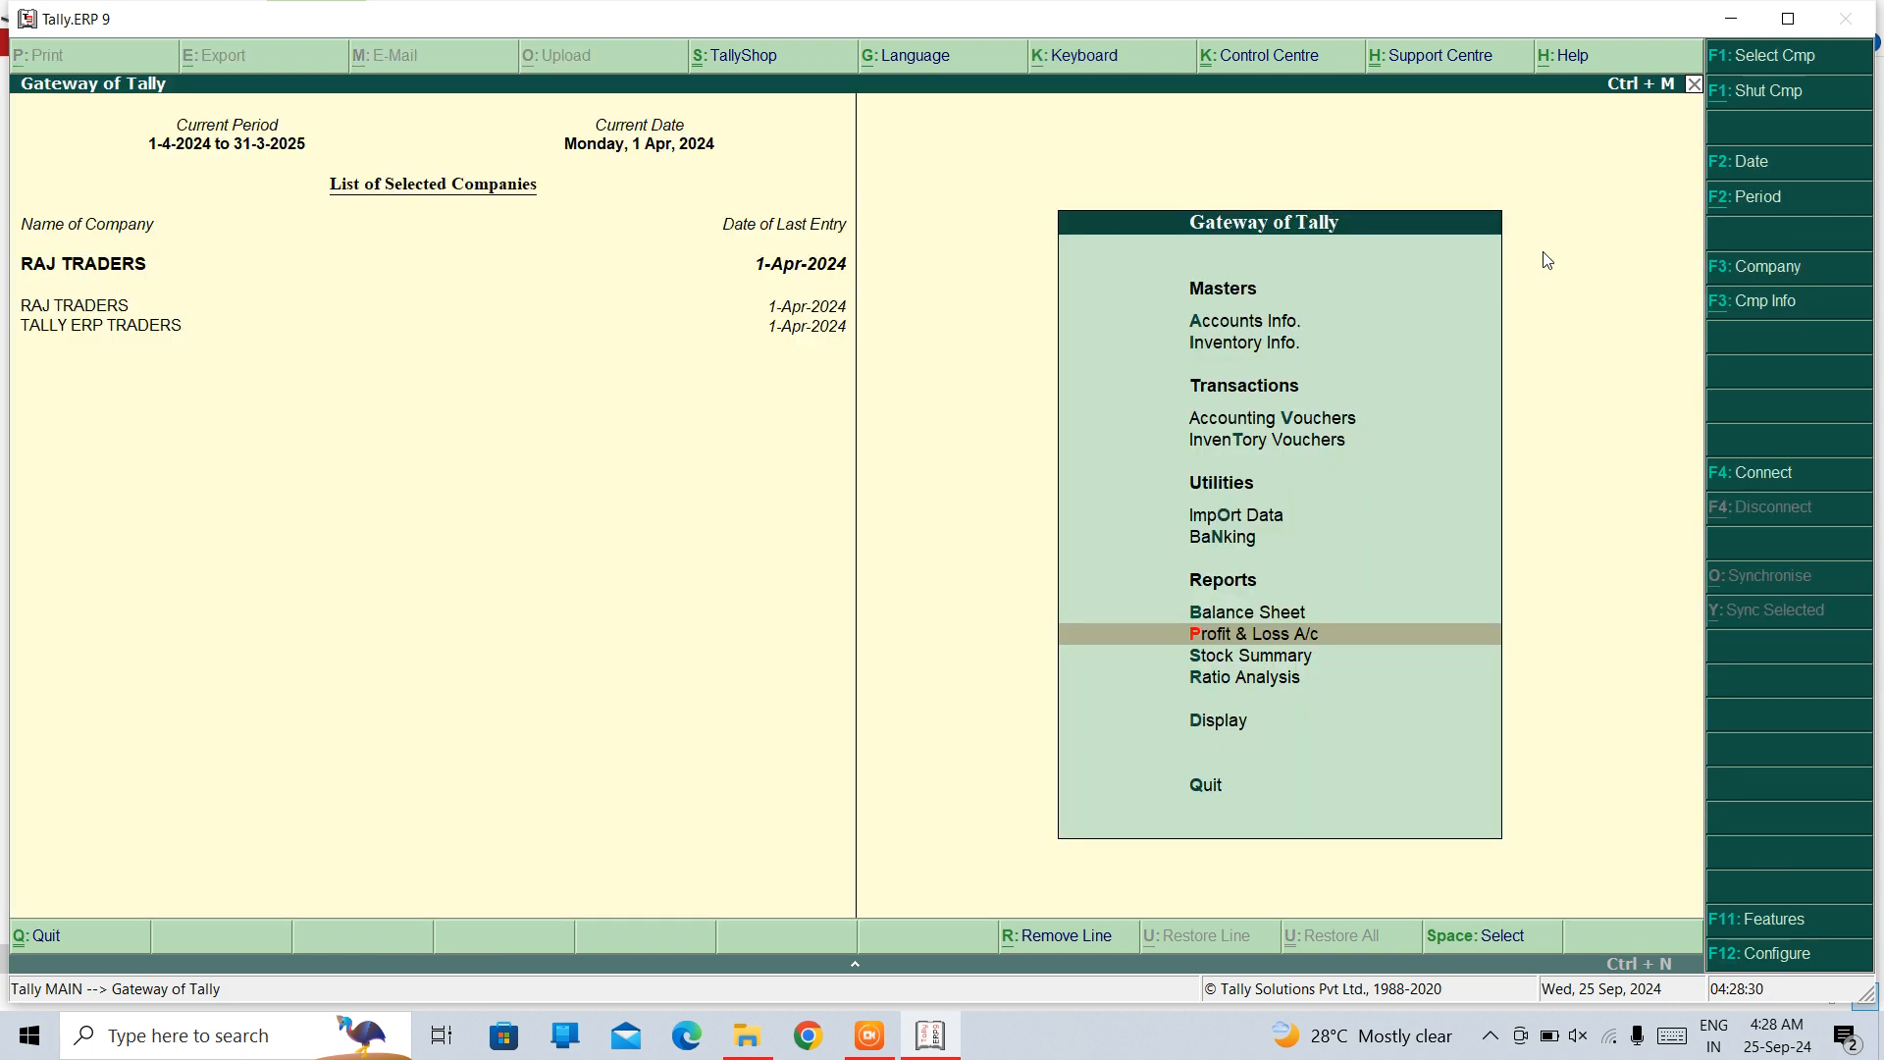
Step: Start a new purchase voucher with supplier invoice number 159, keeping the proposed invoice date
key(Up)
key(Up)
key(Up)
key(Up)
key(Up)
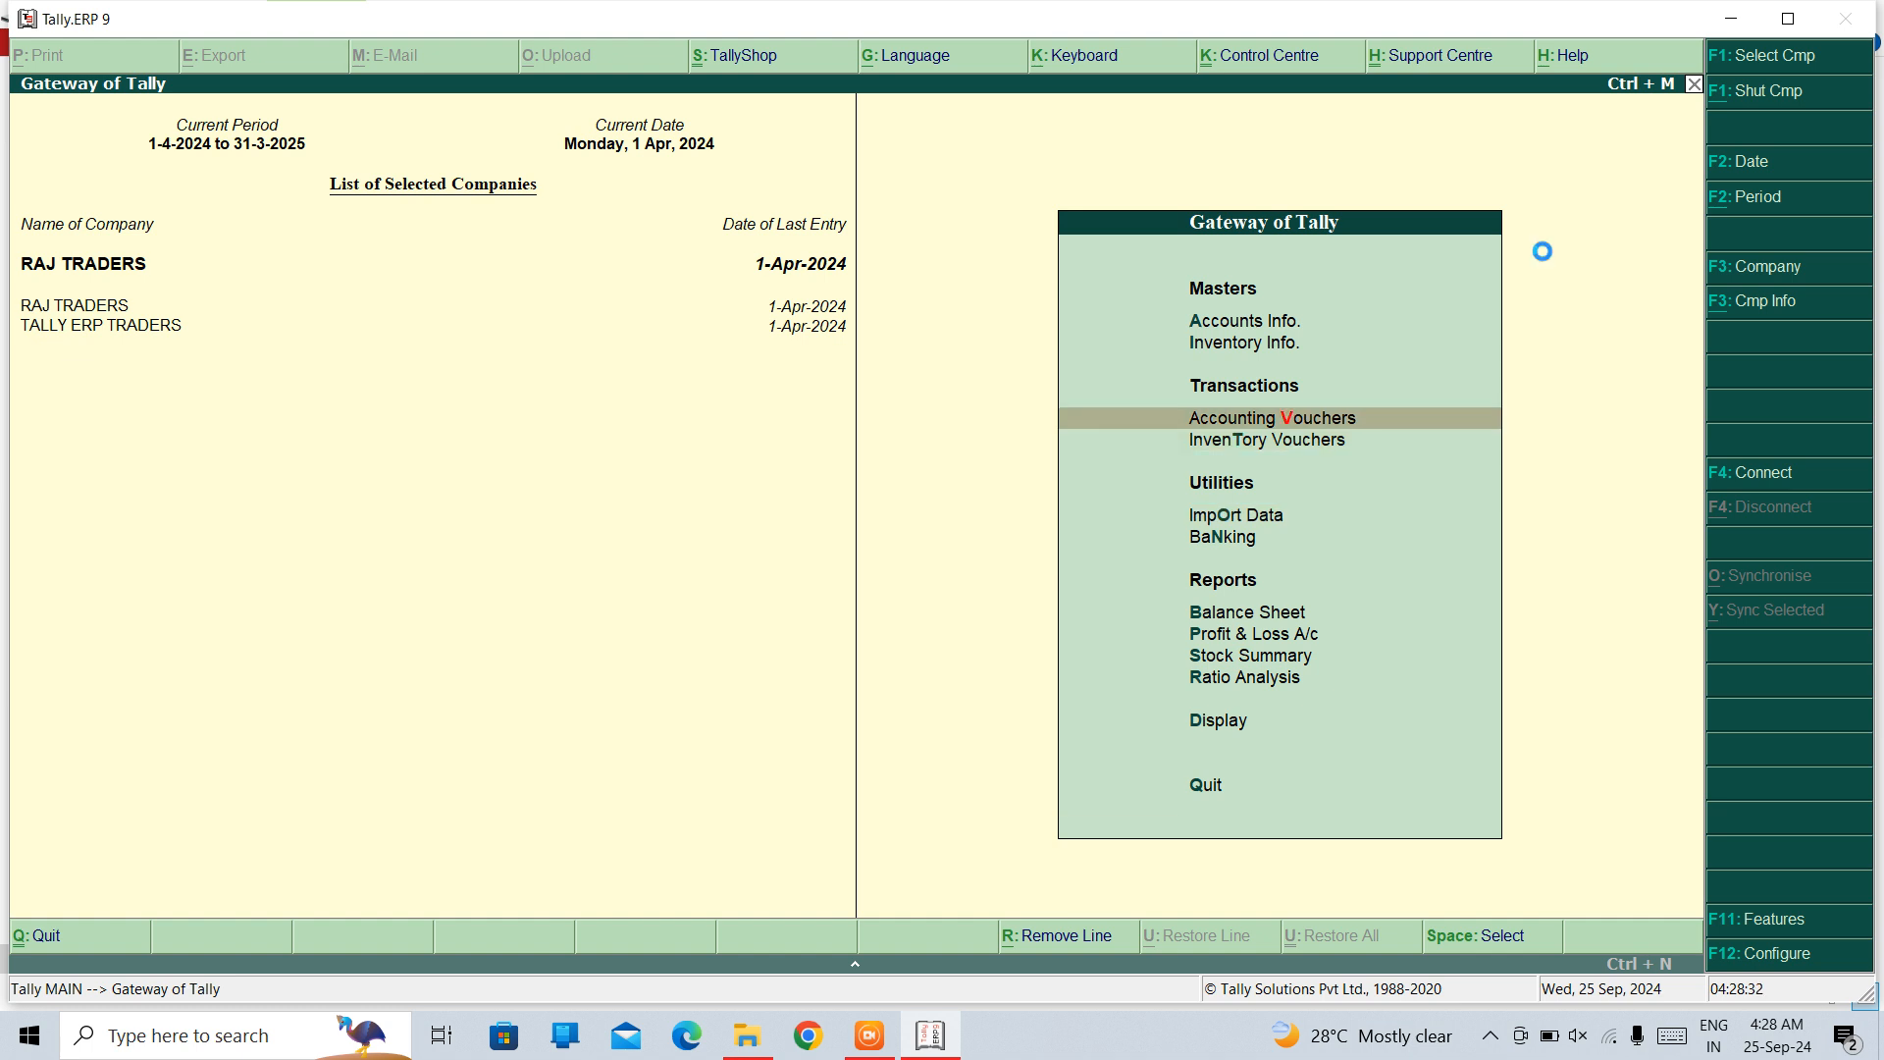
key(Return)
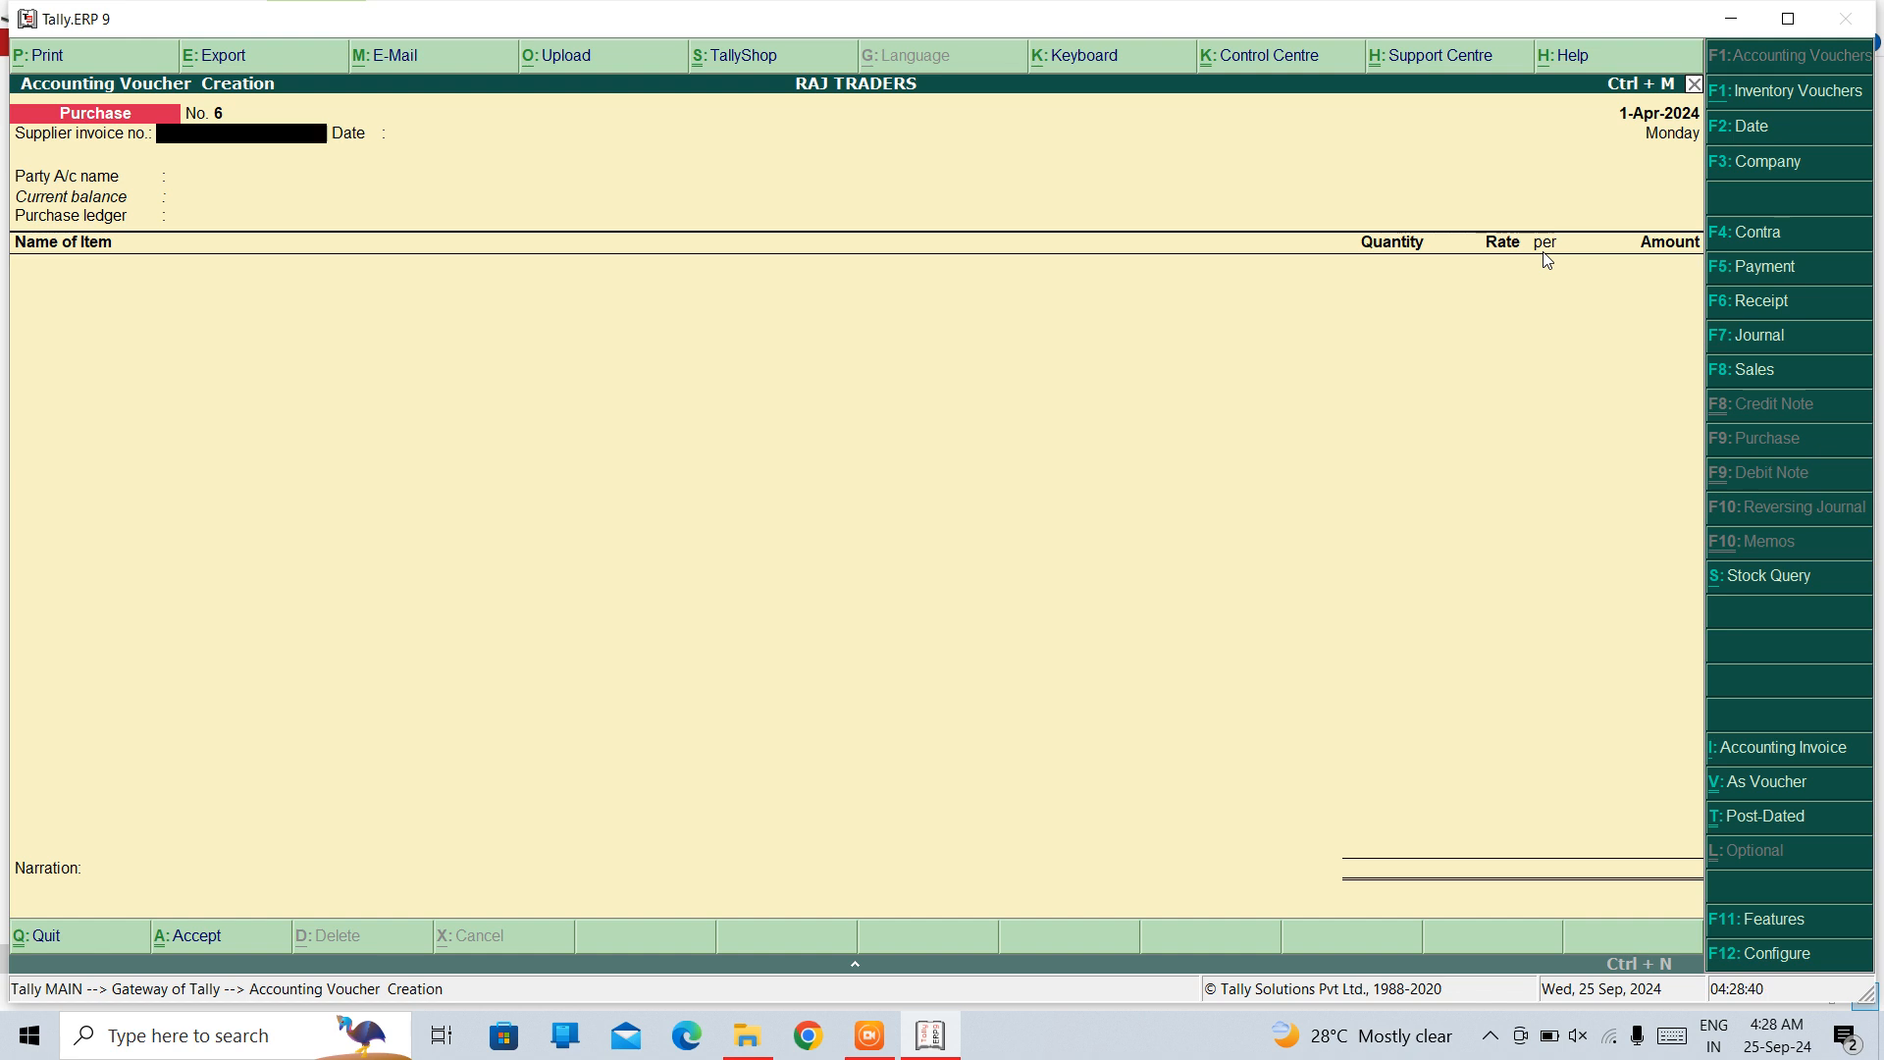
text(159)
key(Return)
key(Return)
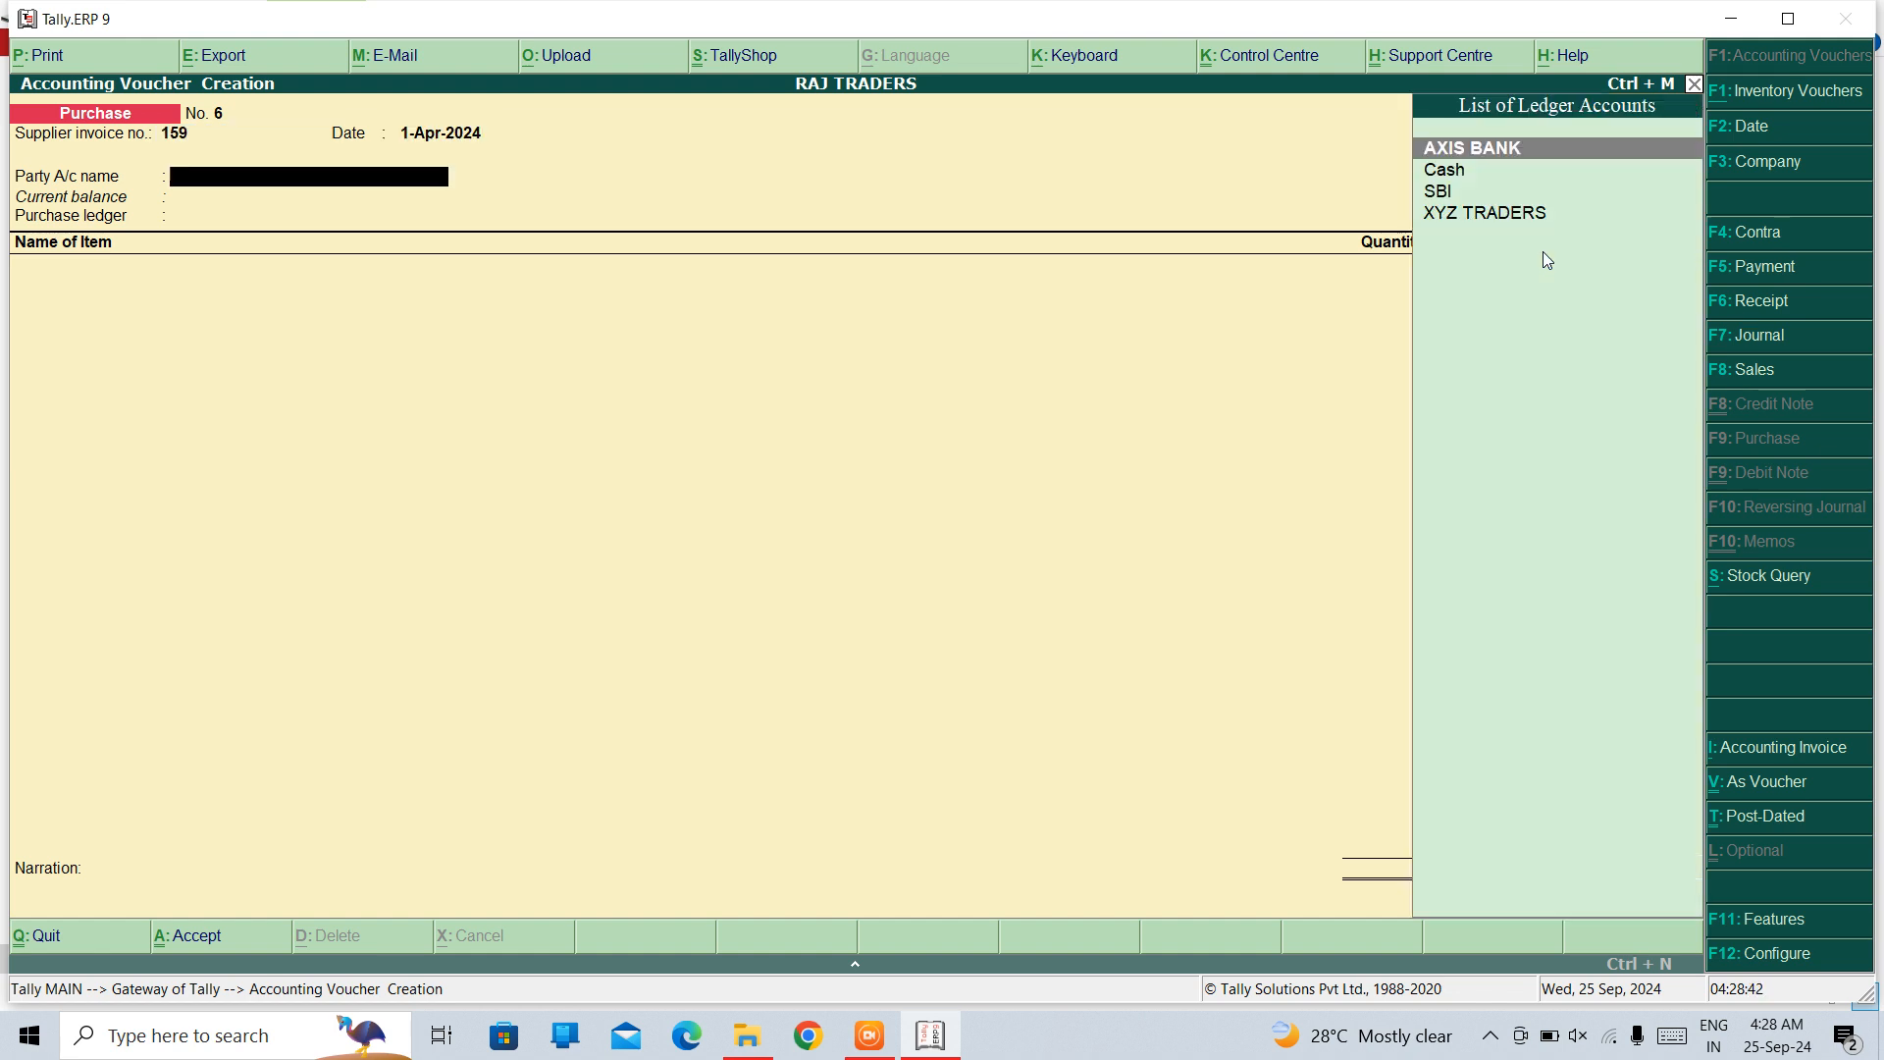
Step: Try 1-5-24 as the supplier invoice date, and reset the date to 1-4-24
key(BackSpace)
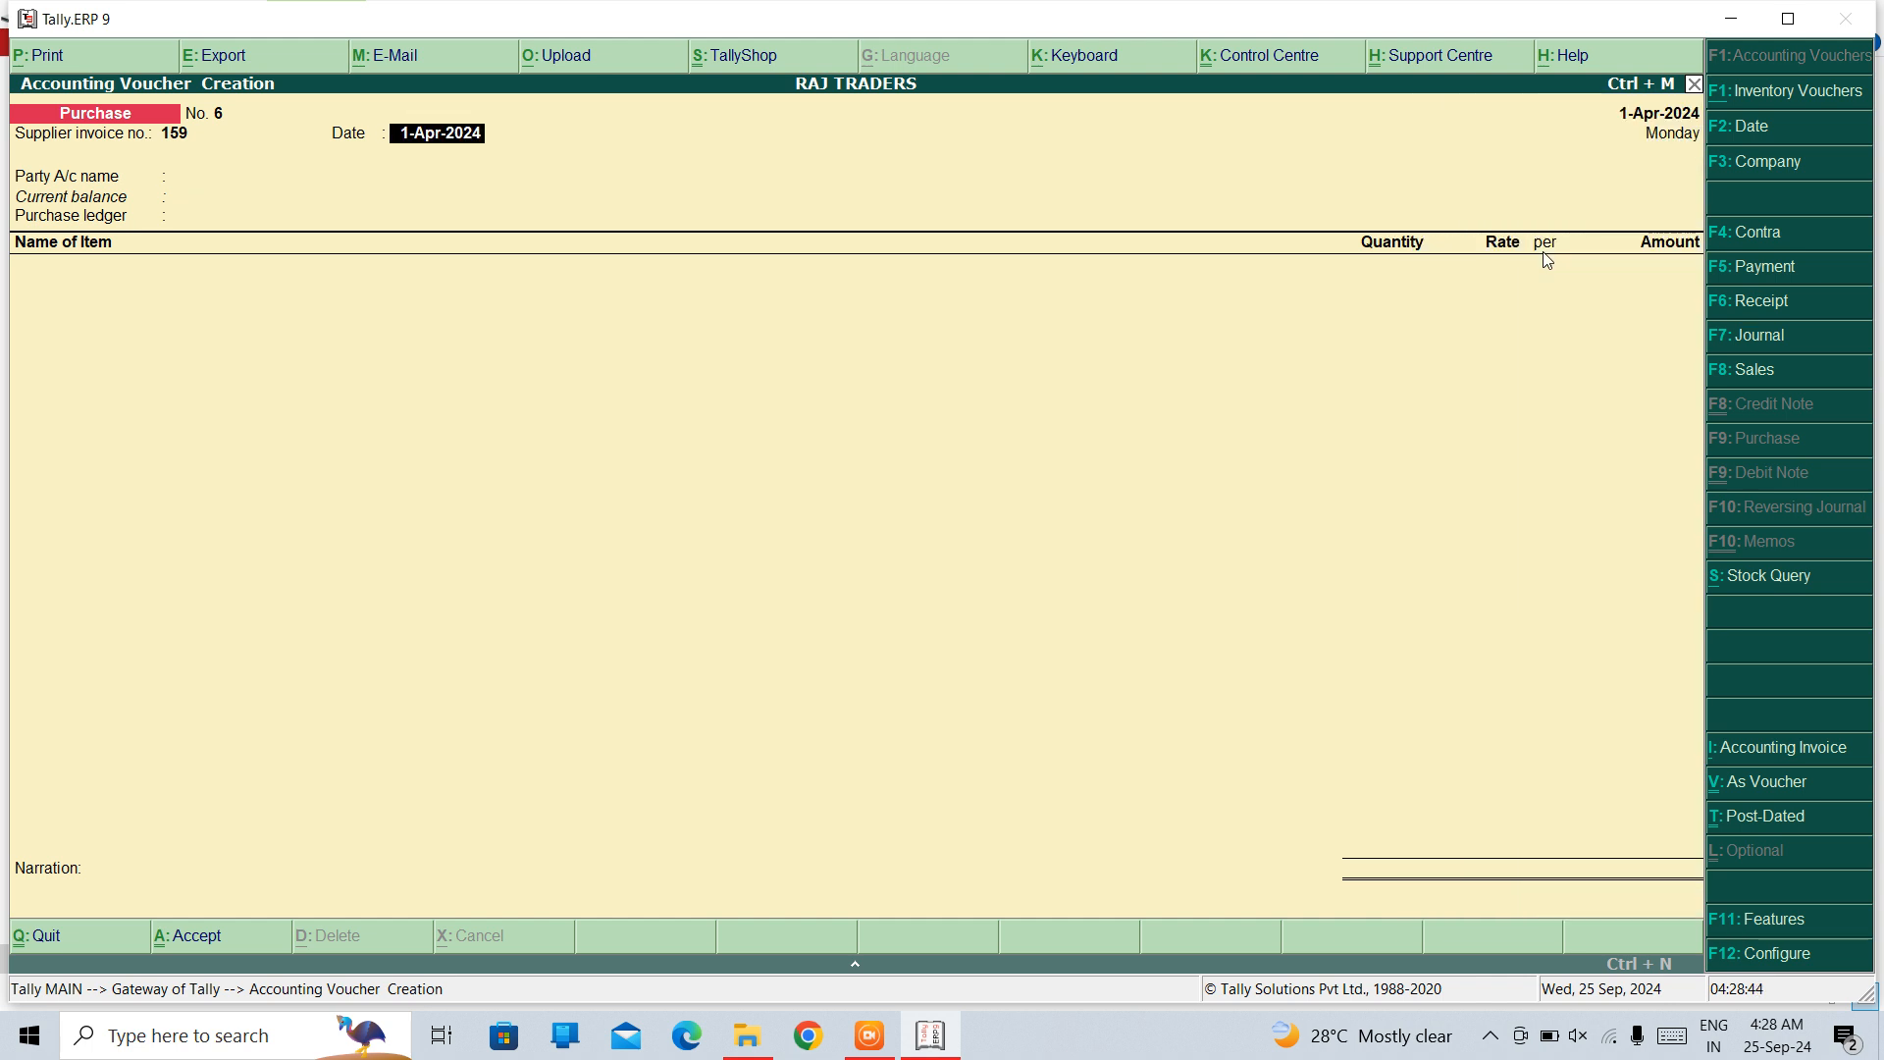
text(1-5-24)
key(Return)
key(BackSpace)
key(BackSpace)
key(Return)
key(BackSpace)
text(1-4-24)
key(Return)
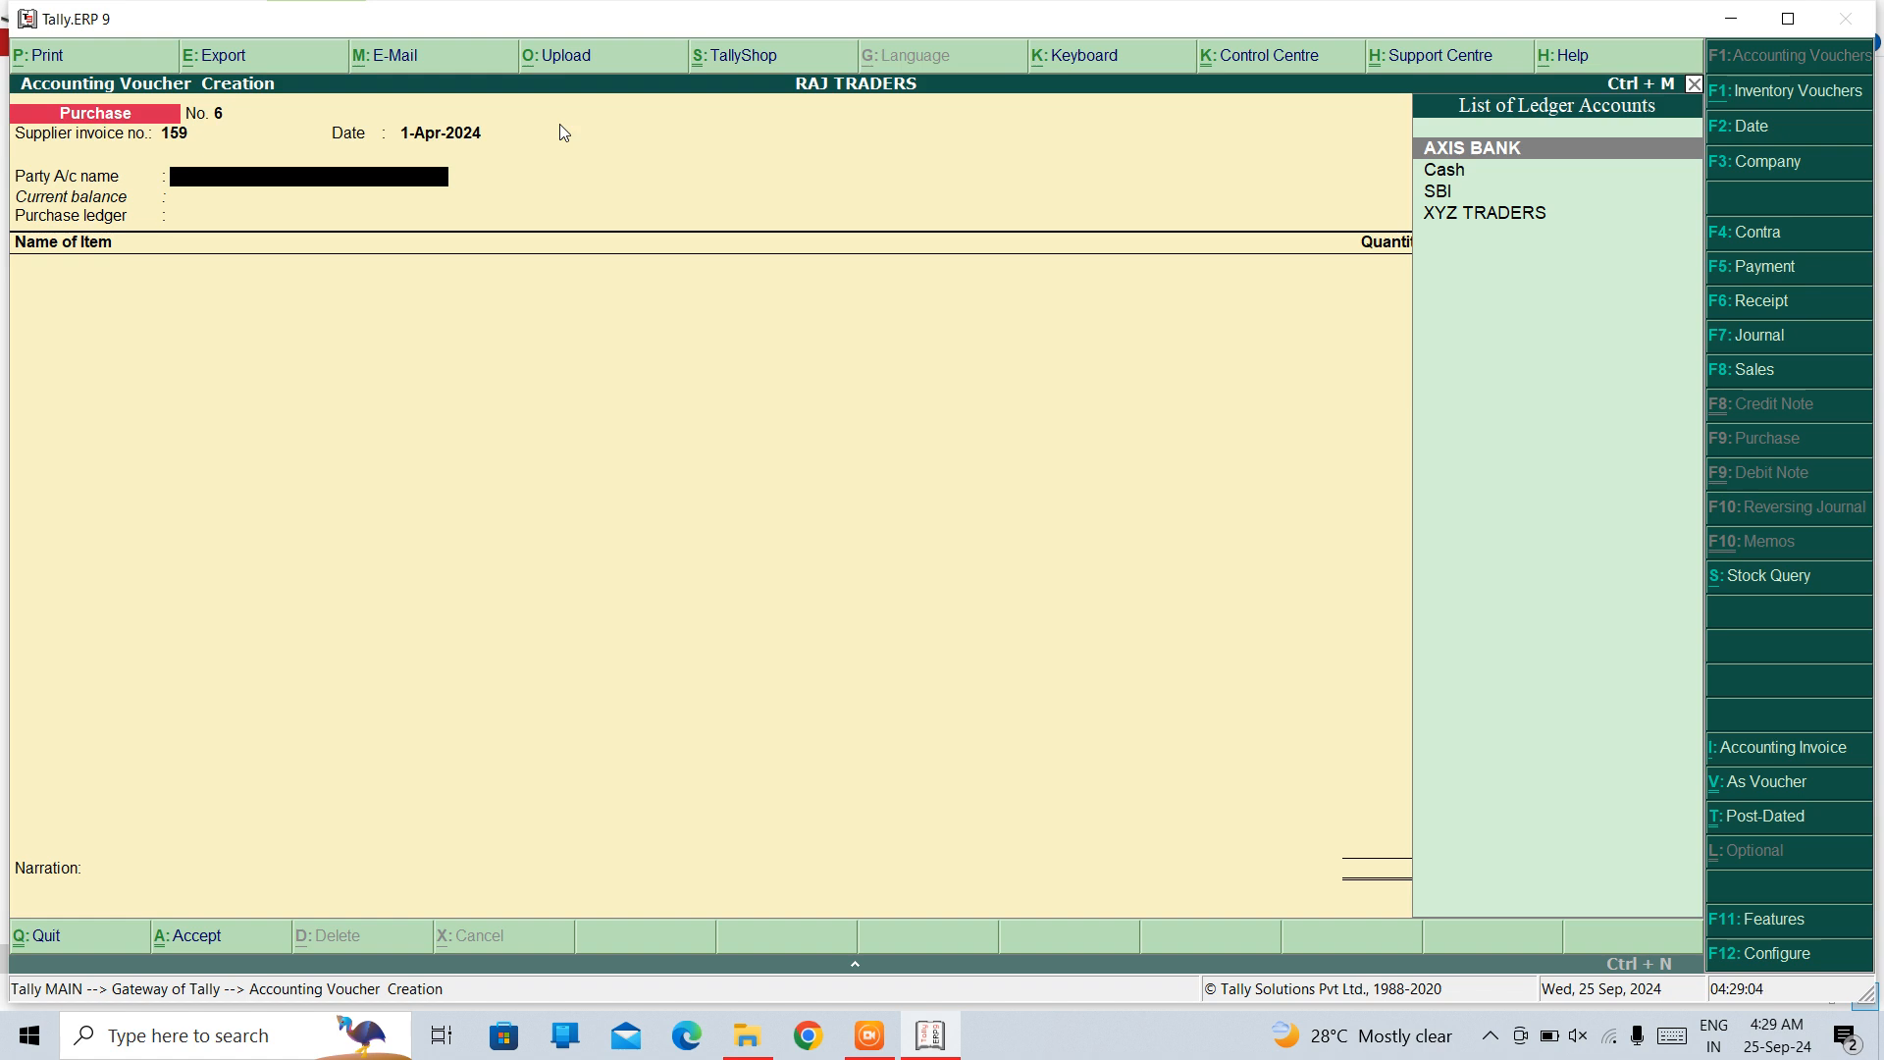
Step: Create the new supplier's ledger under Sundry Creditors with bill-by-bill balances off, and use it as the party account
key(alt+c)
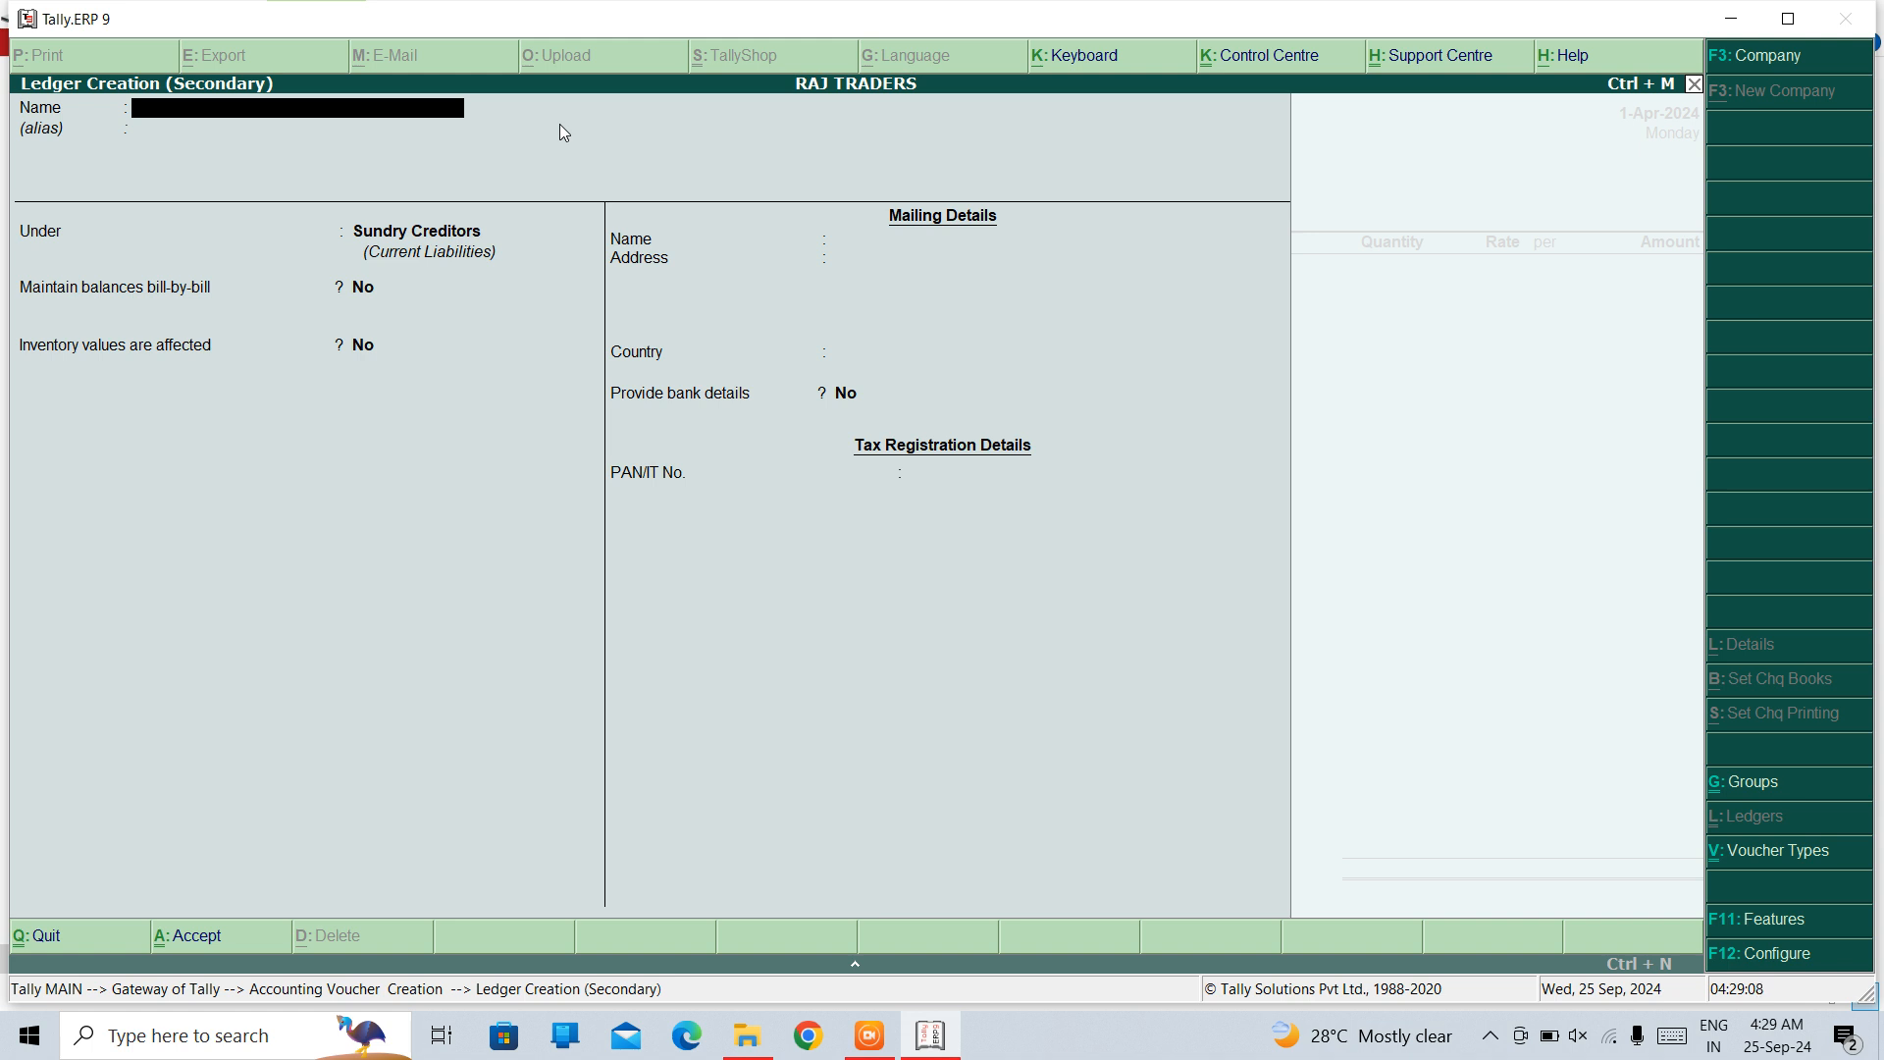
text(KAMLESR)
key(Return)
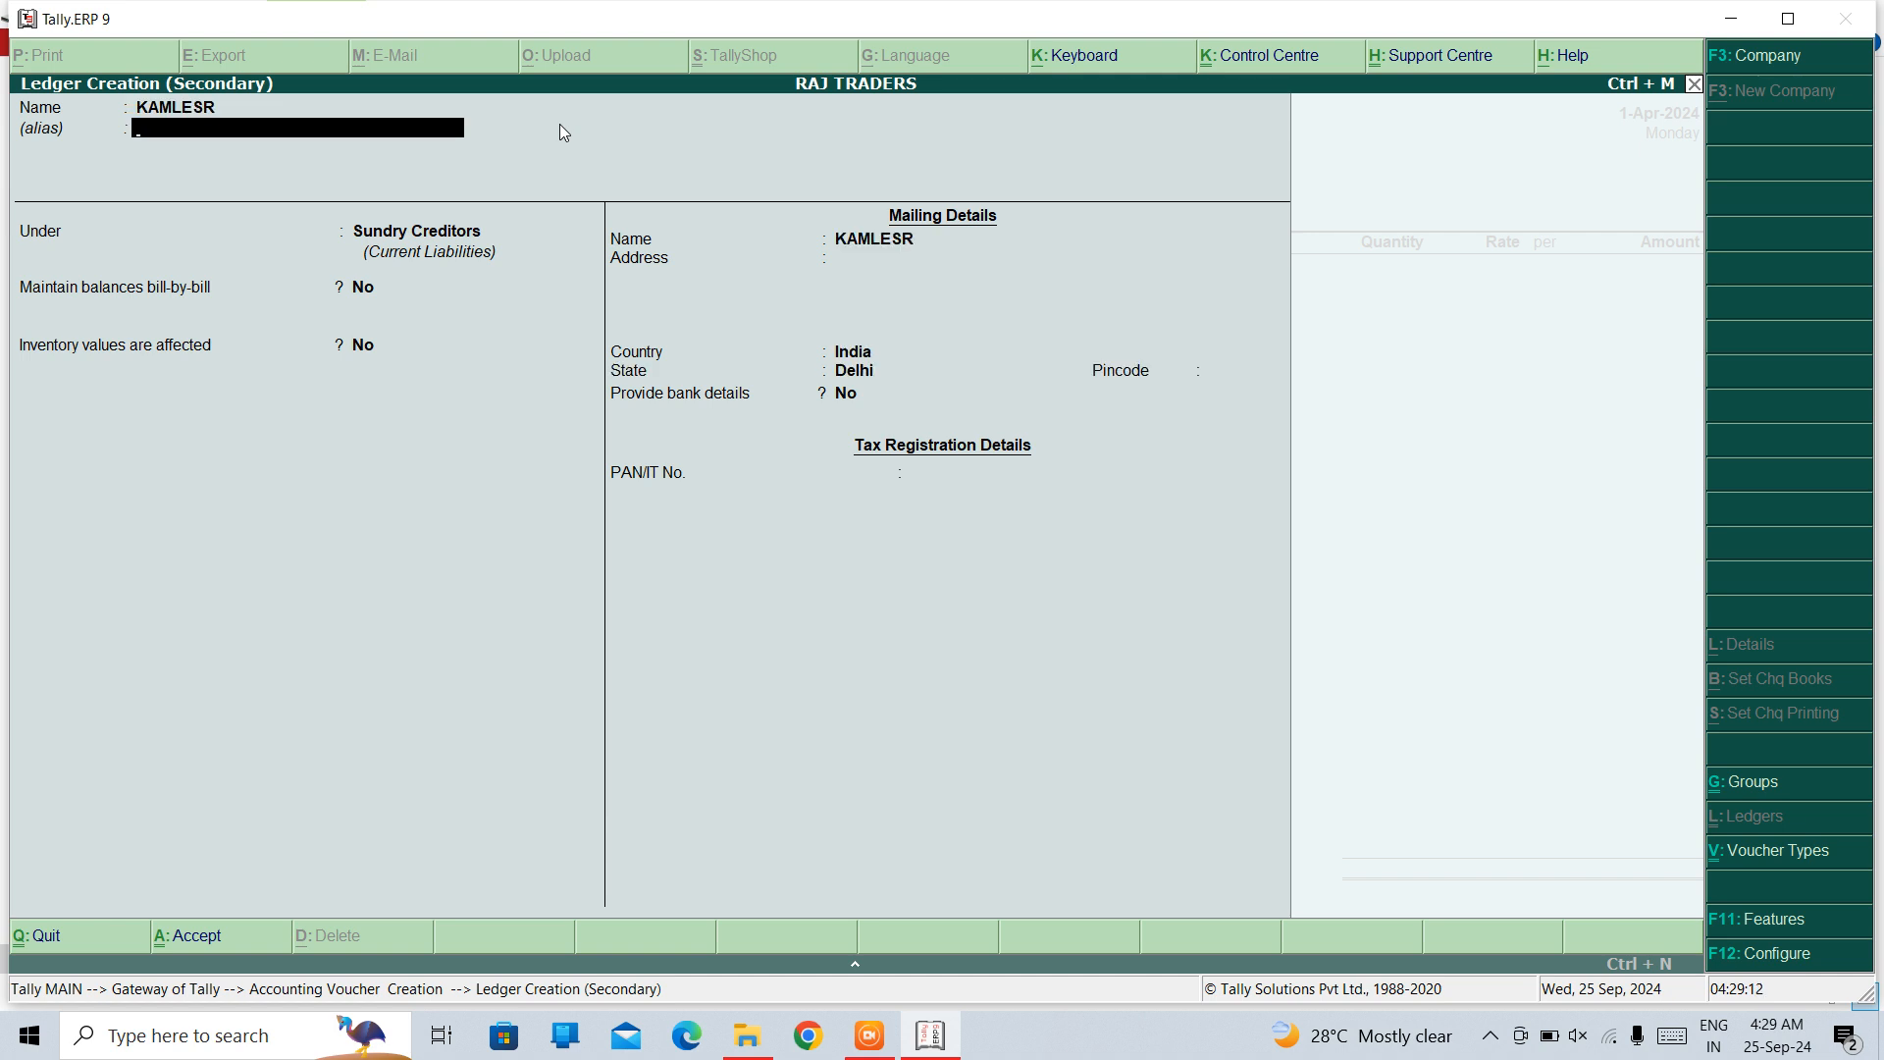
key(BackSpace)
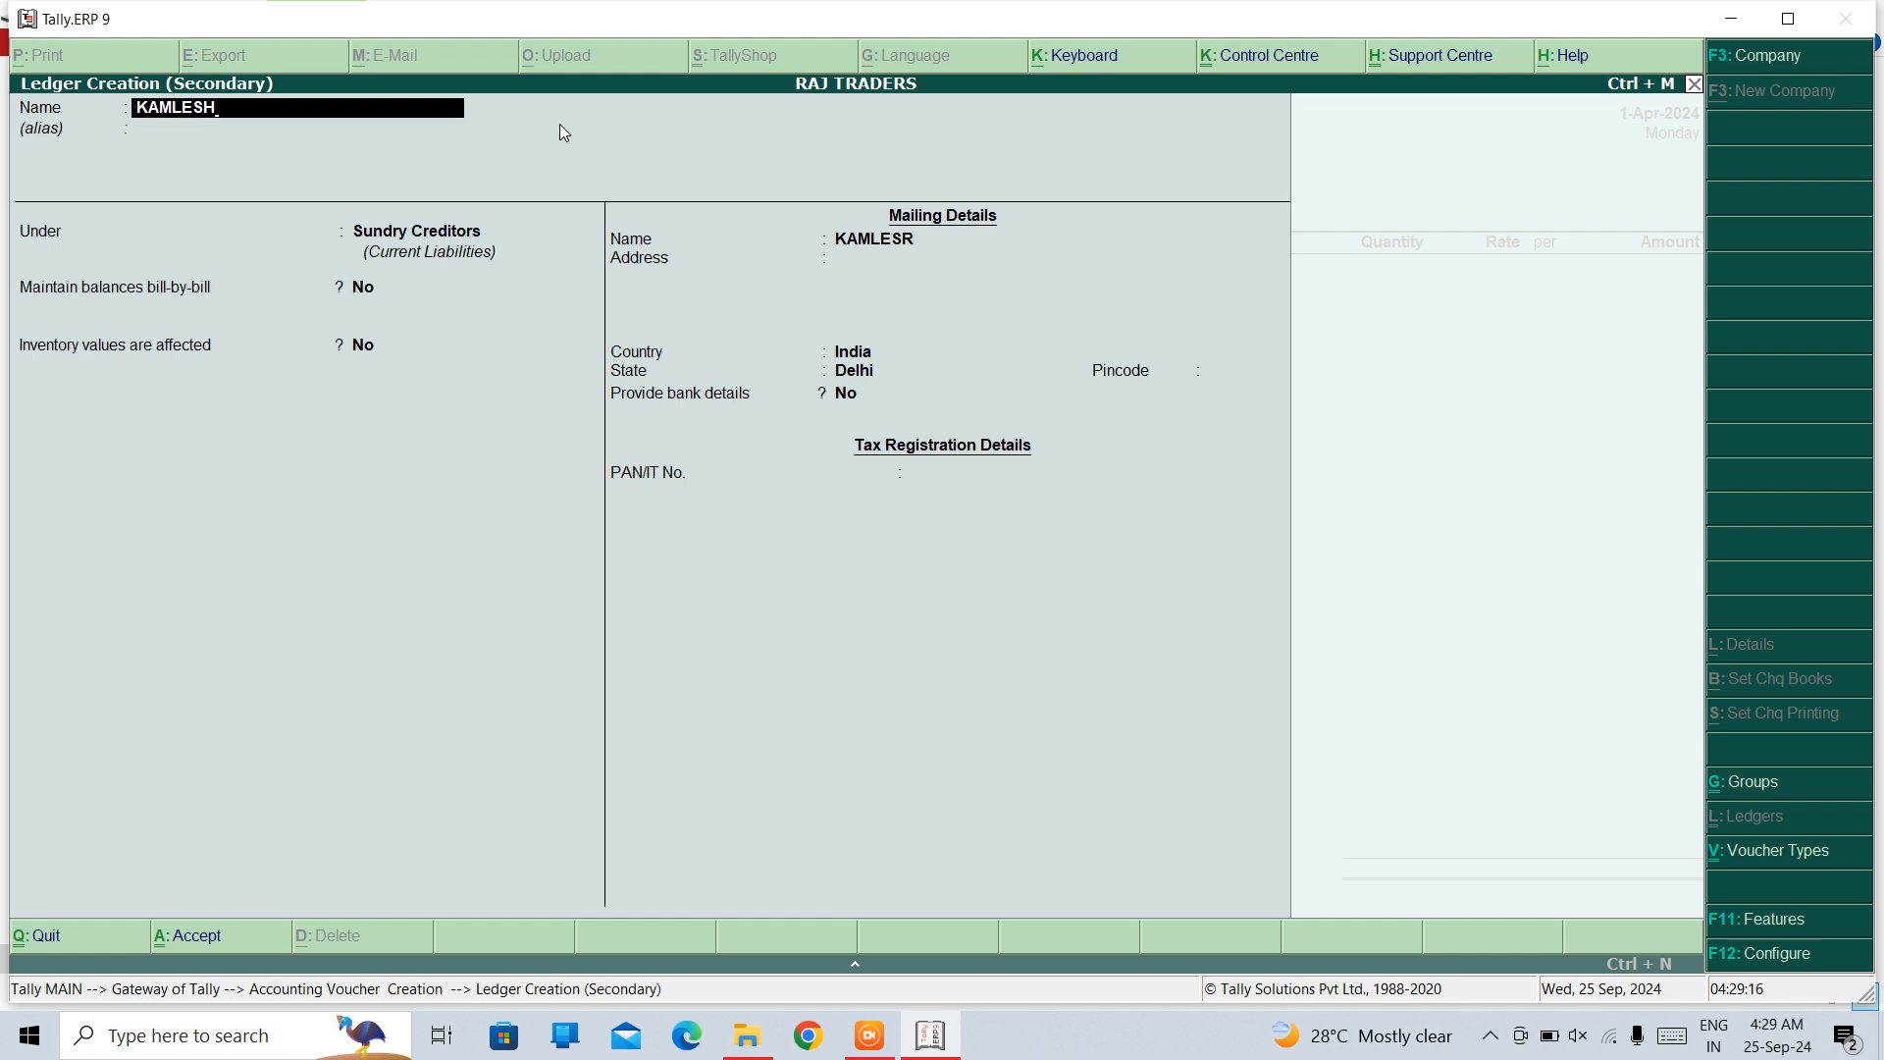
key(Return)
key(Return)
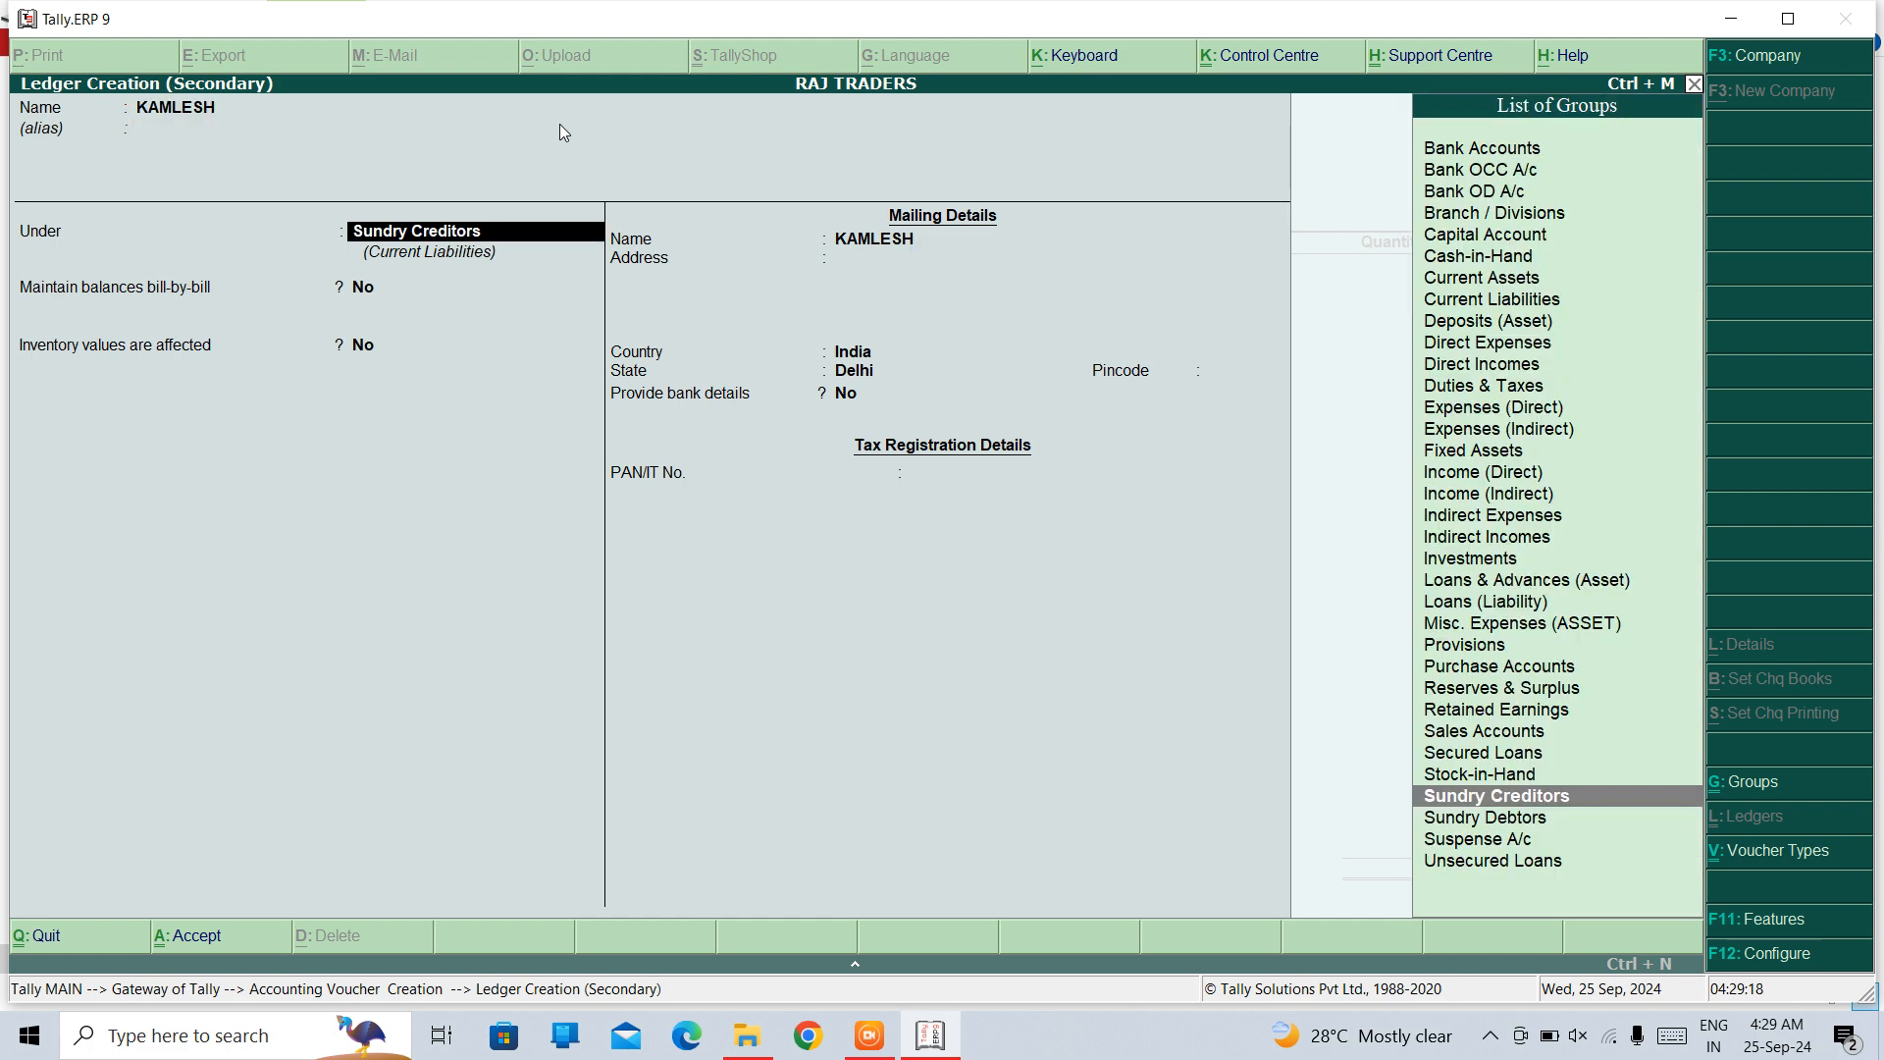
key(Return)
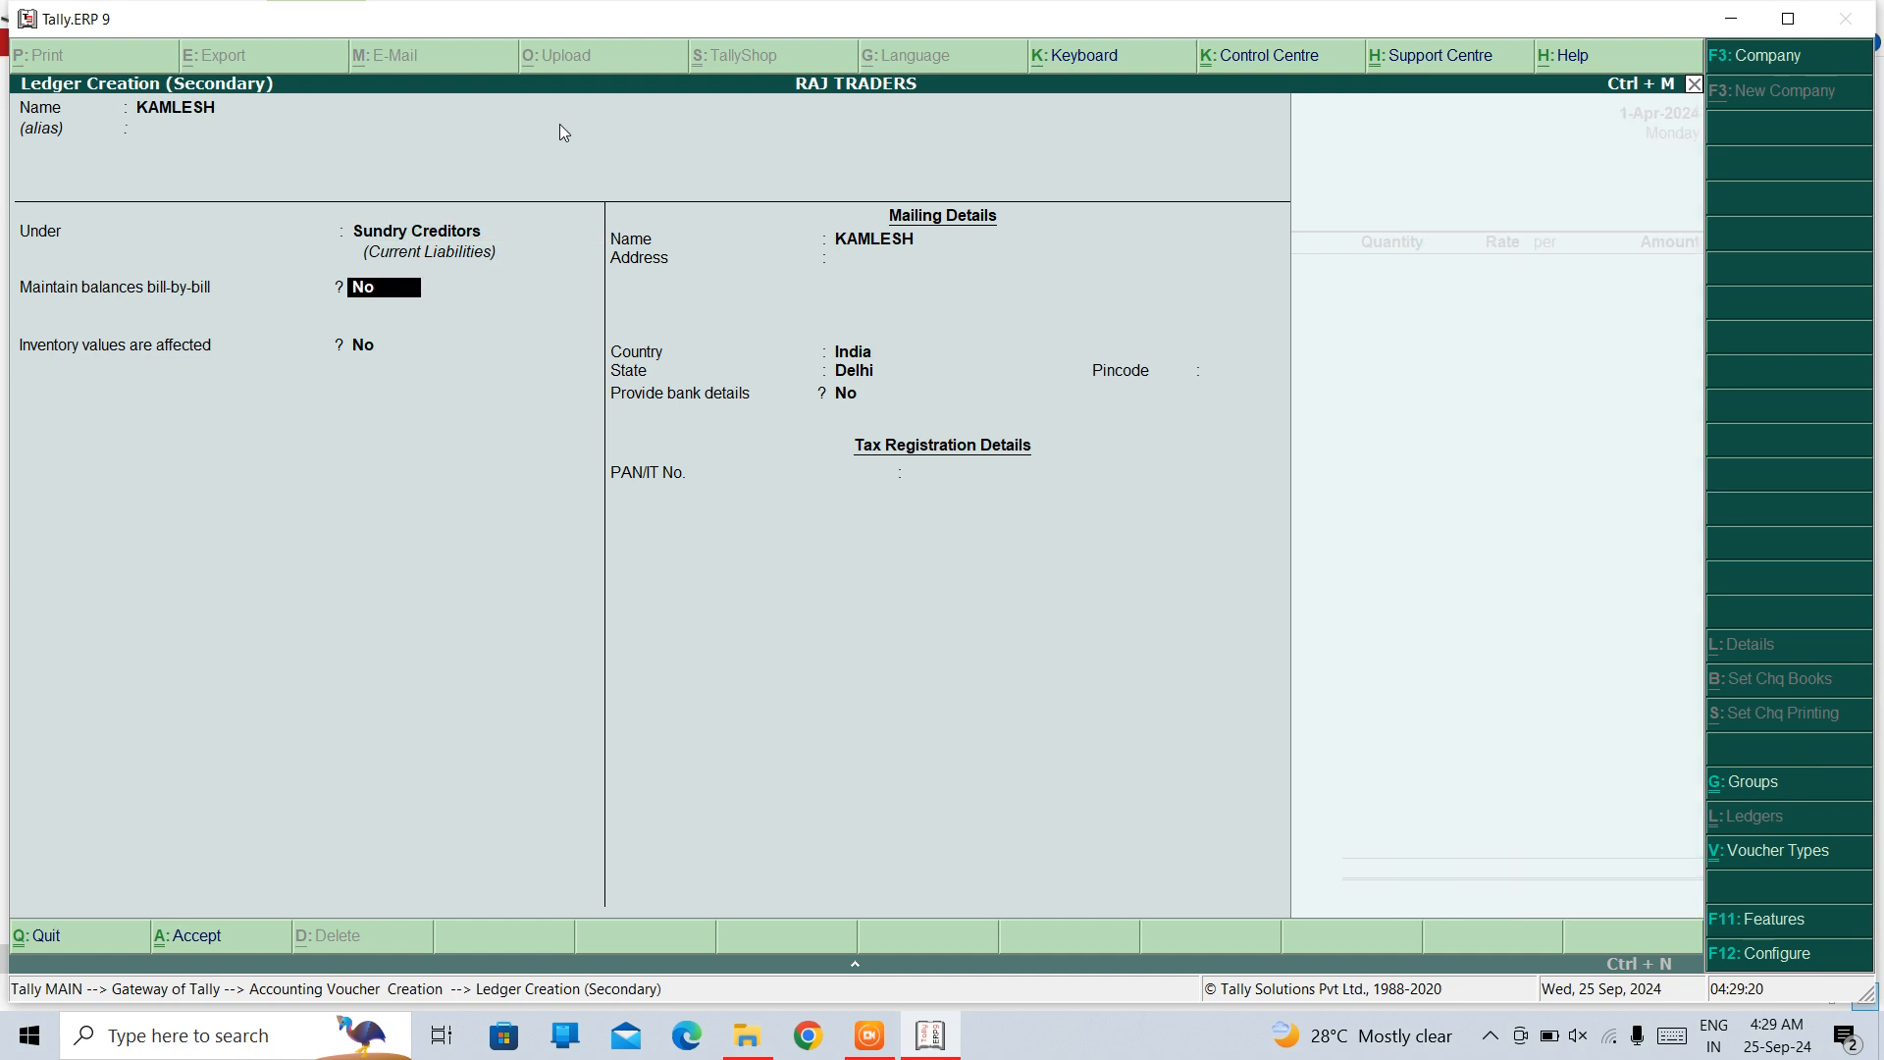
key(ctrl+a)
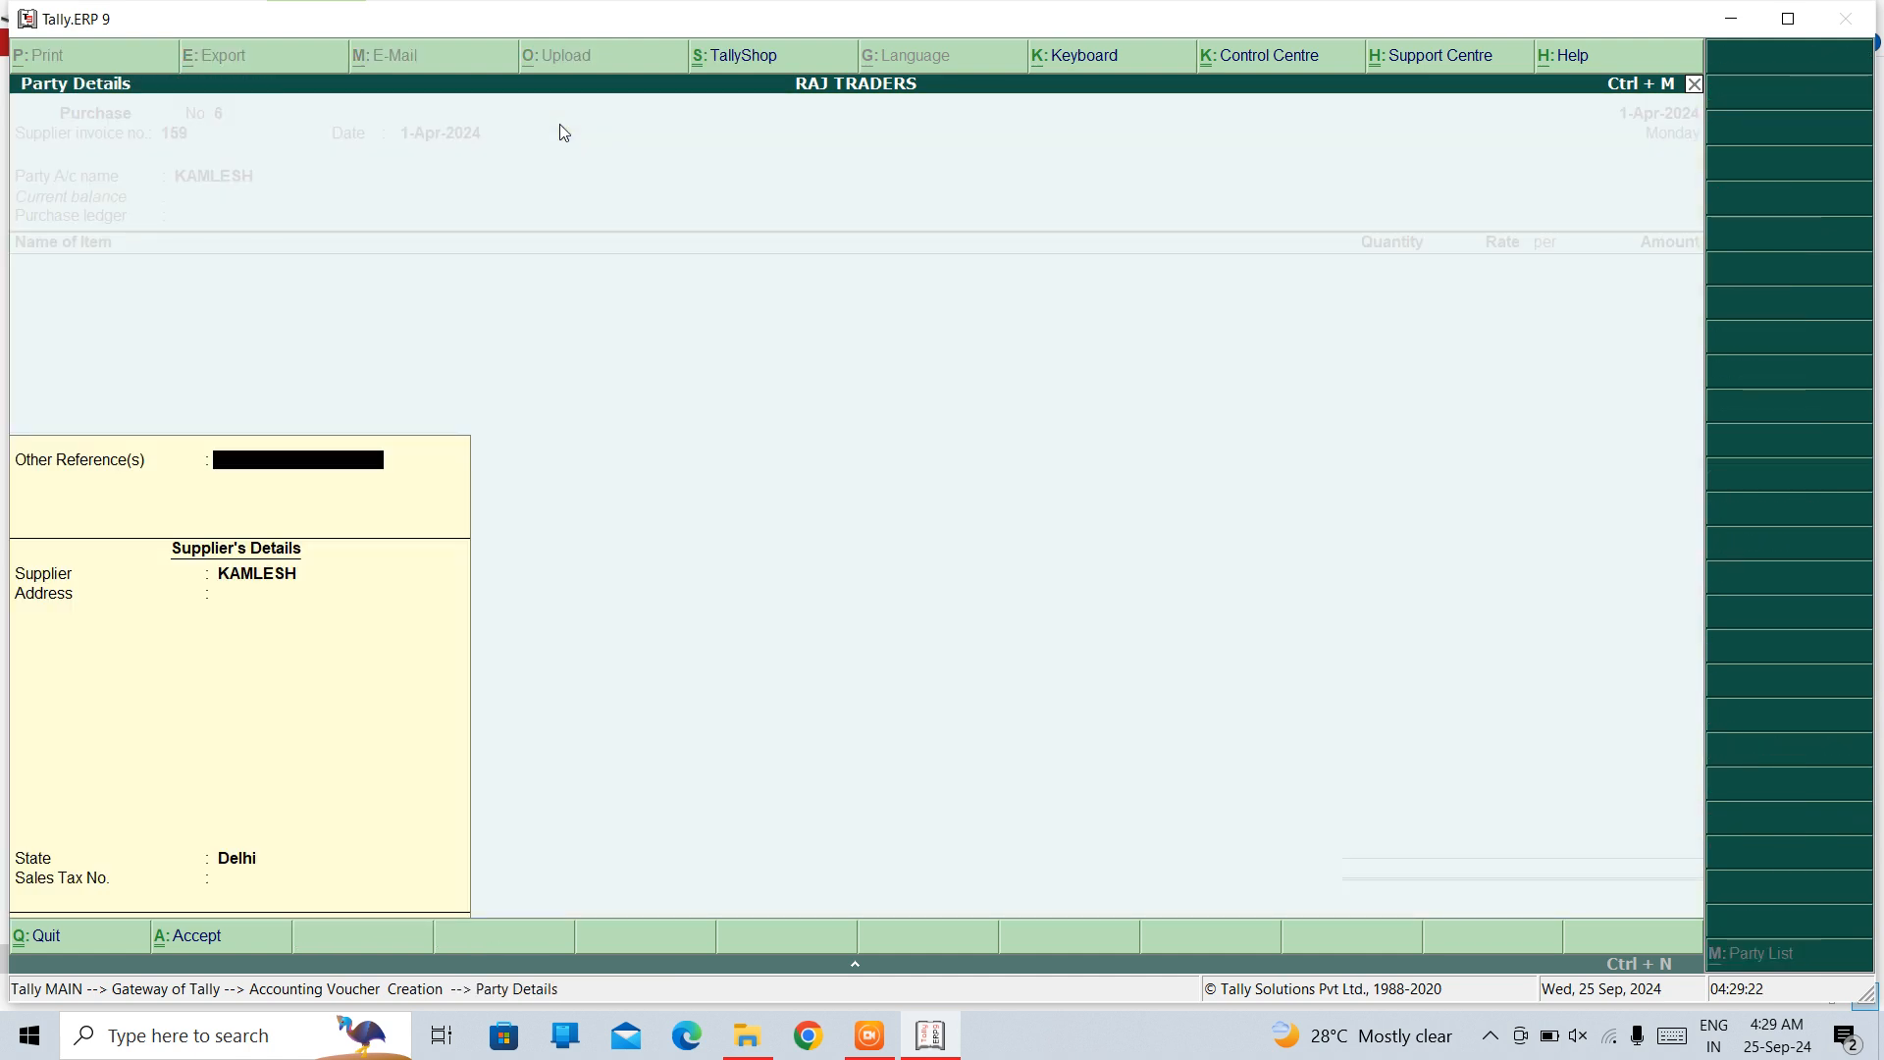
Step: Fill in the supplier's address in the party details and choose PURCHASE as the purchase ledger
key(Return)
key(Return)
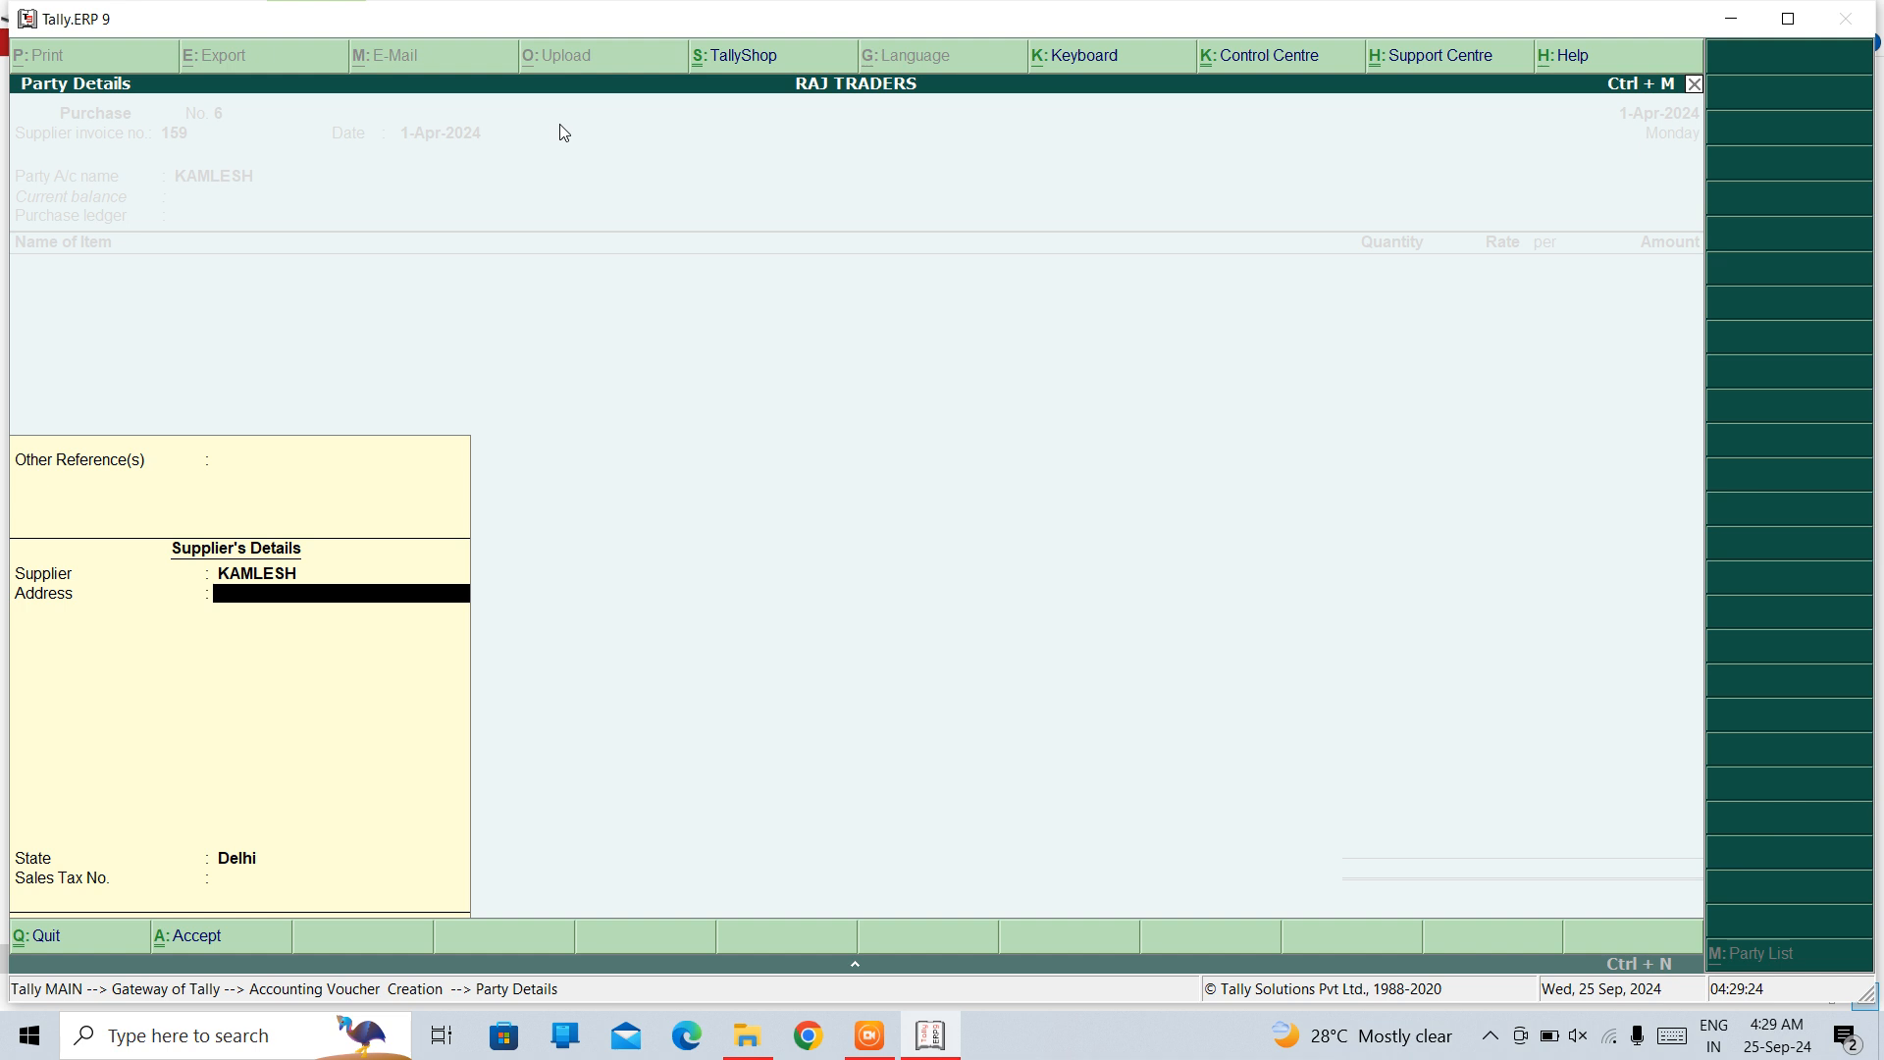
text(DE)
key(Return)
key(Return)
key(Return)
key(Return)
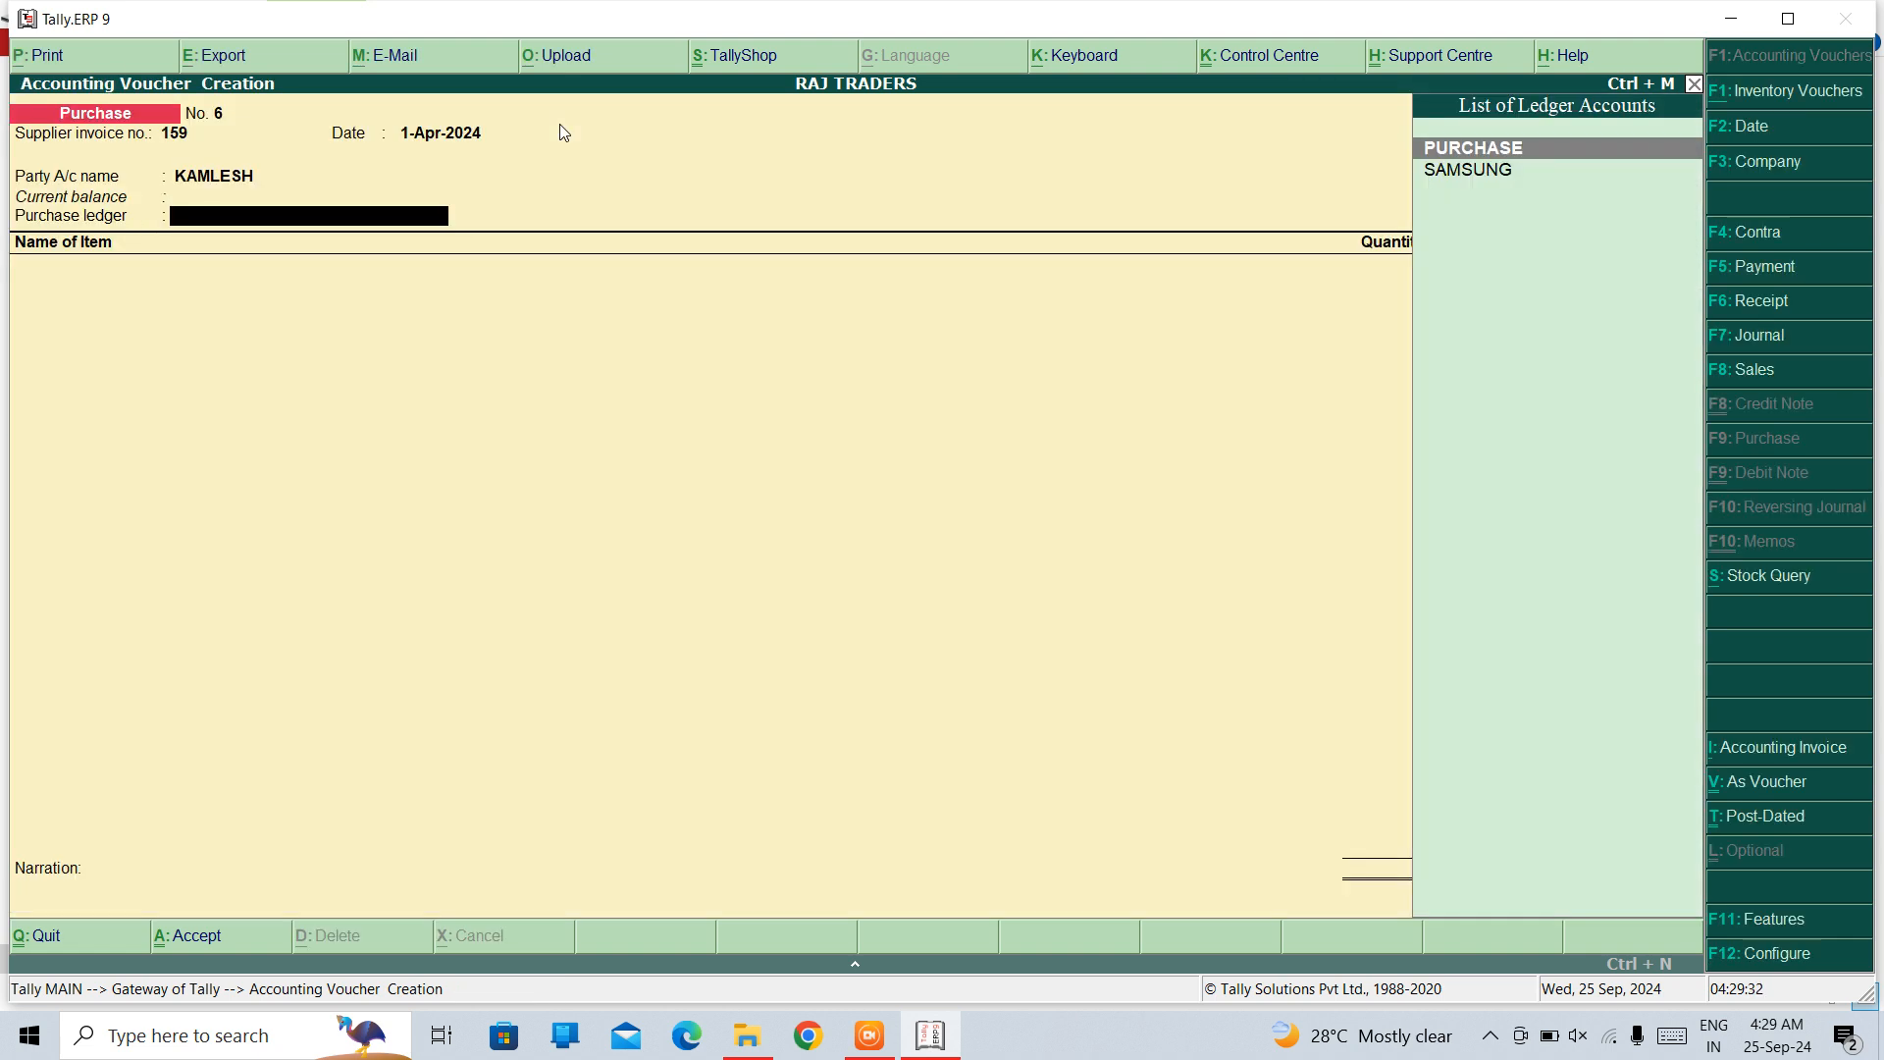
key(Return)
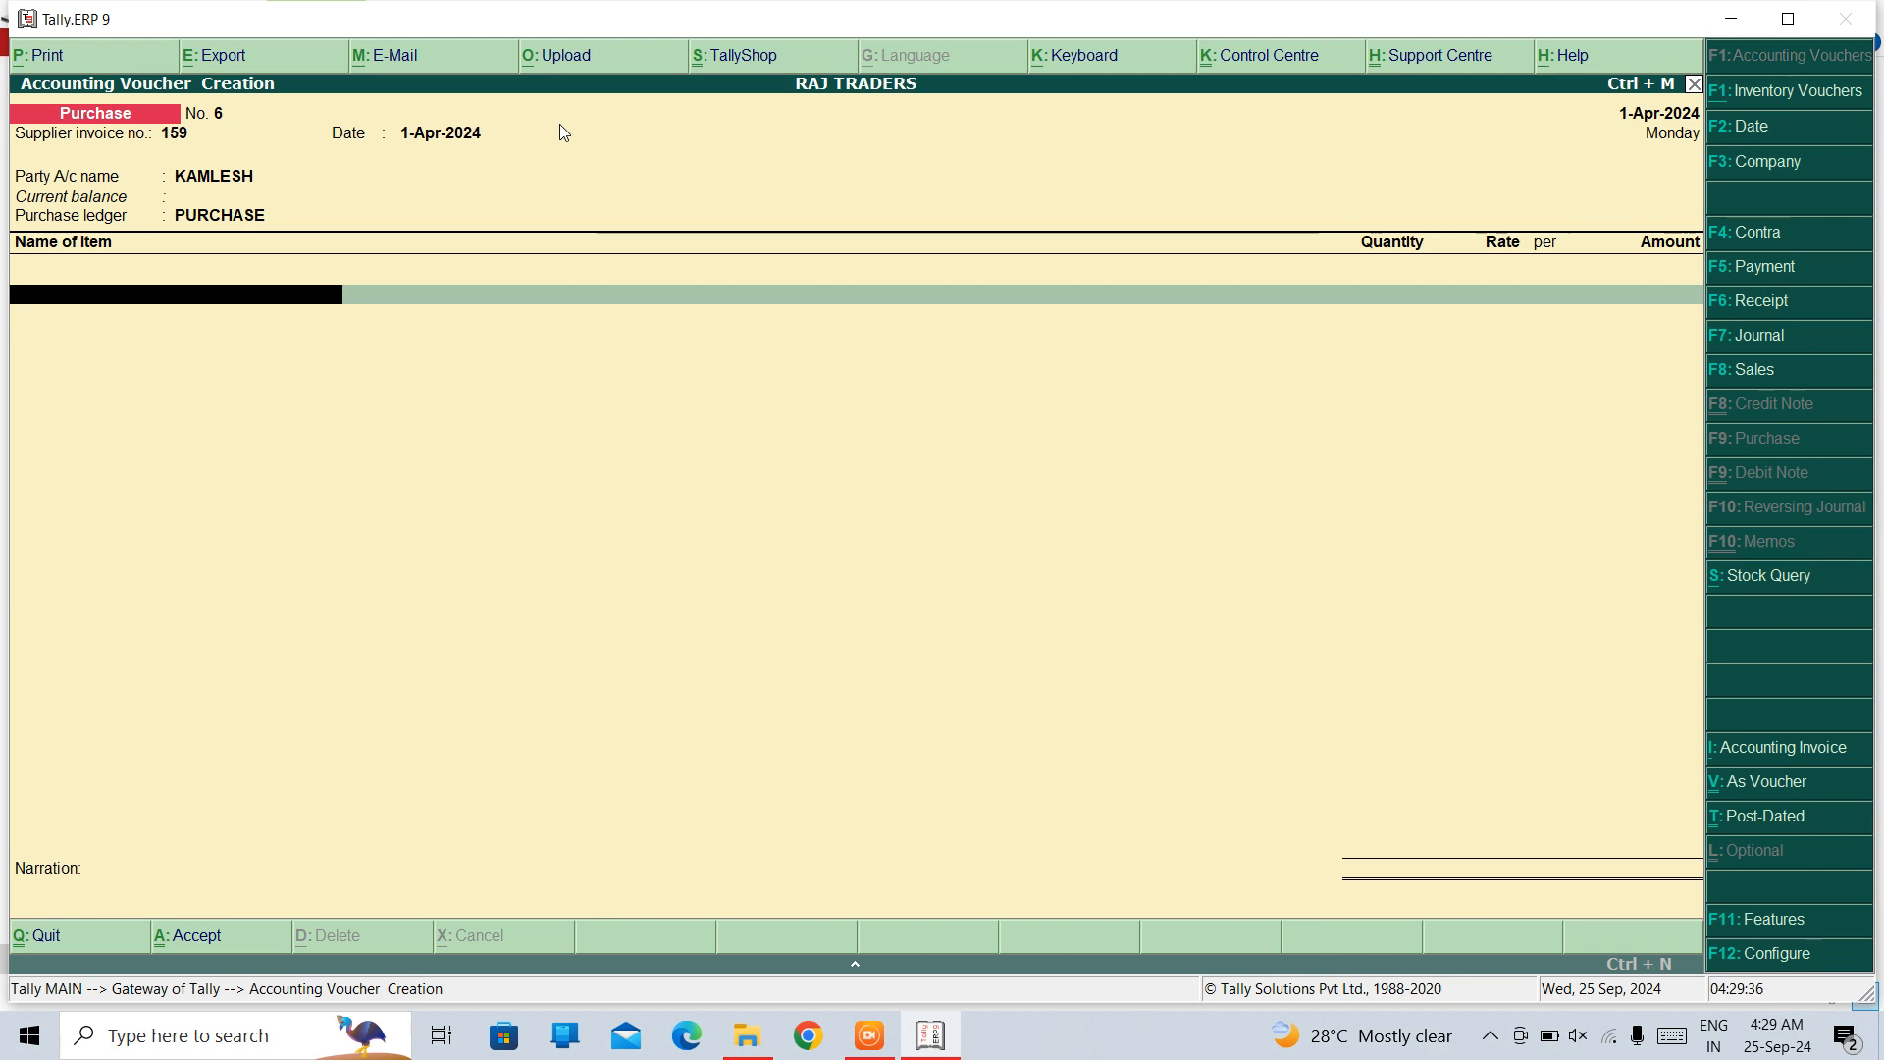
Step: Add DELL 123 as the purchased item and allocate it to the MUMBAI godown
text(C)
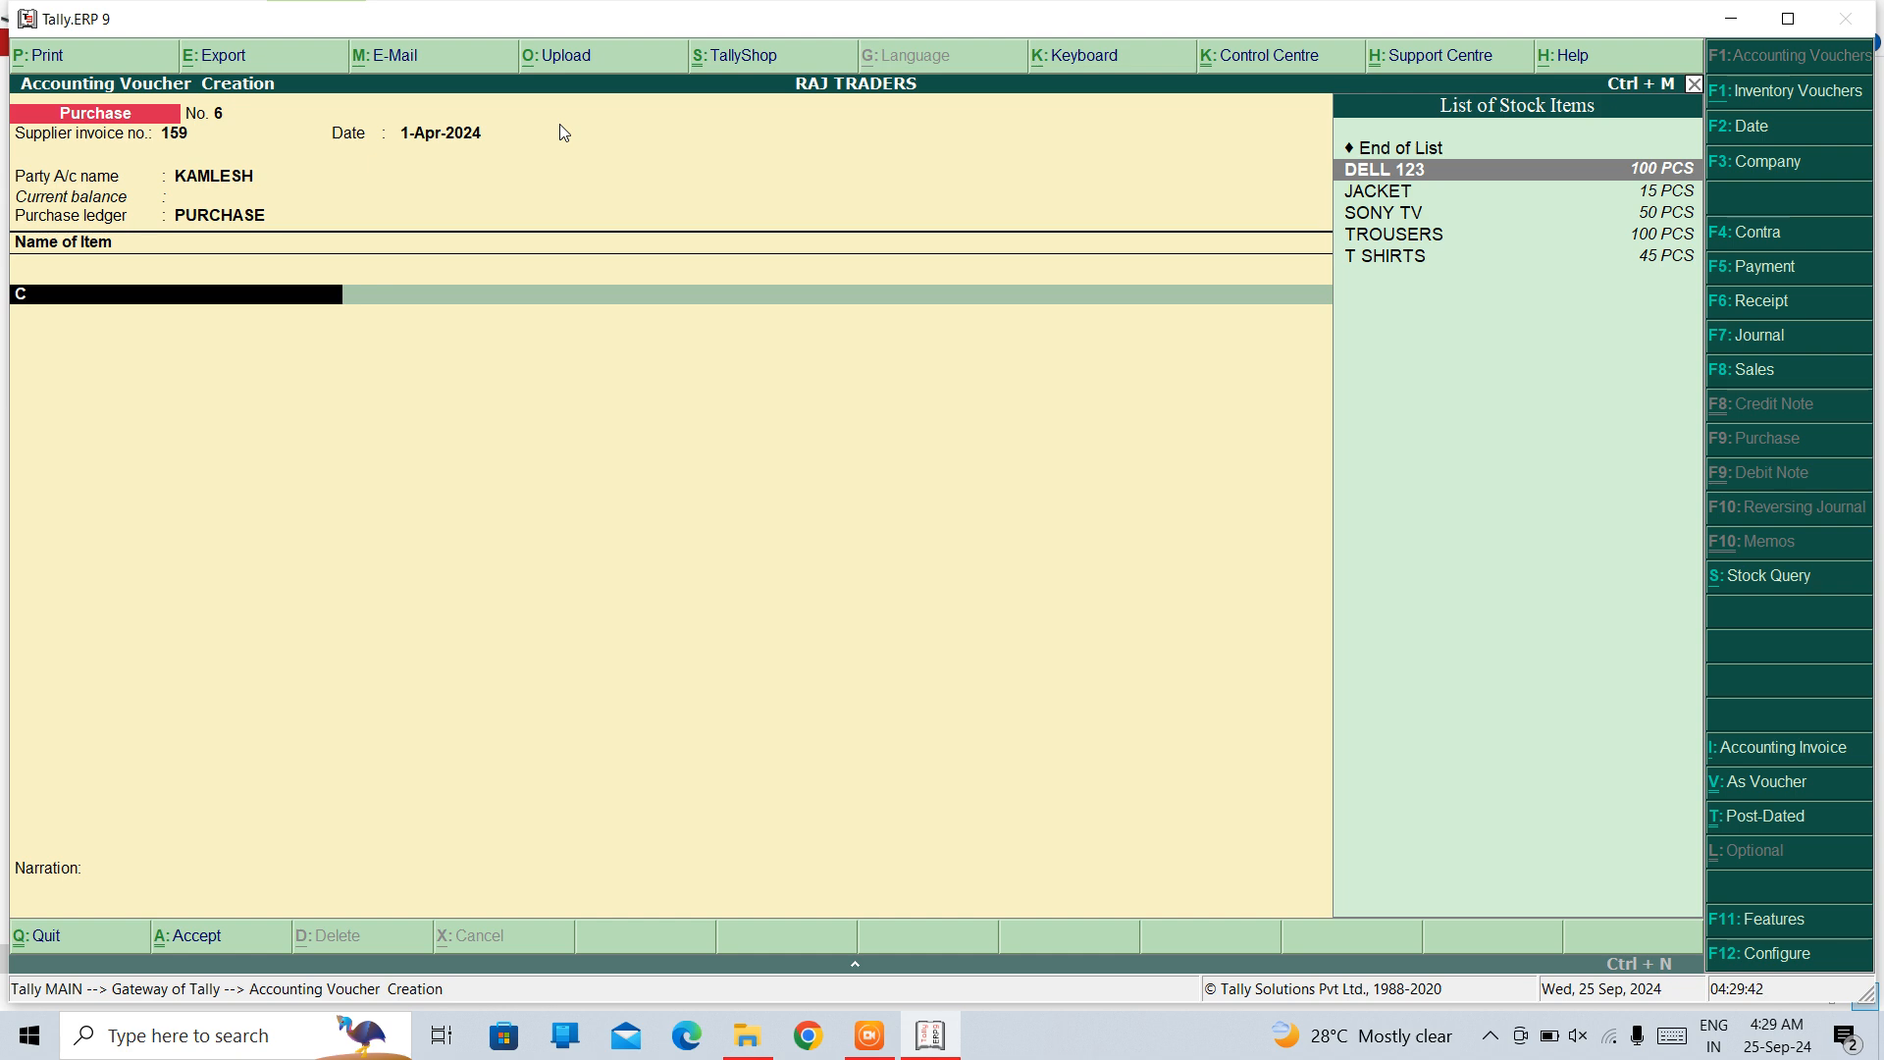
key(Return)
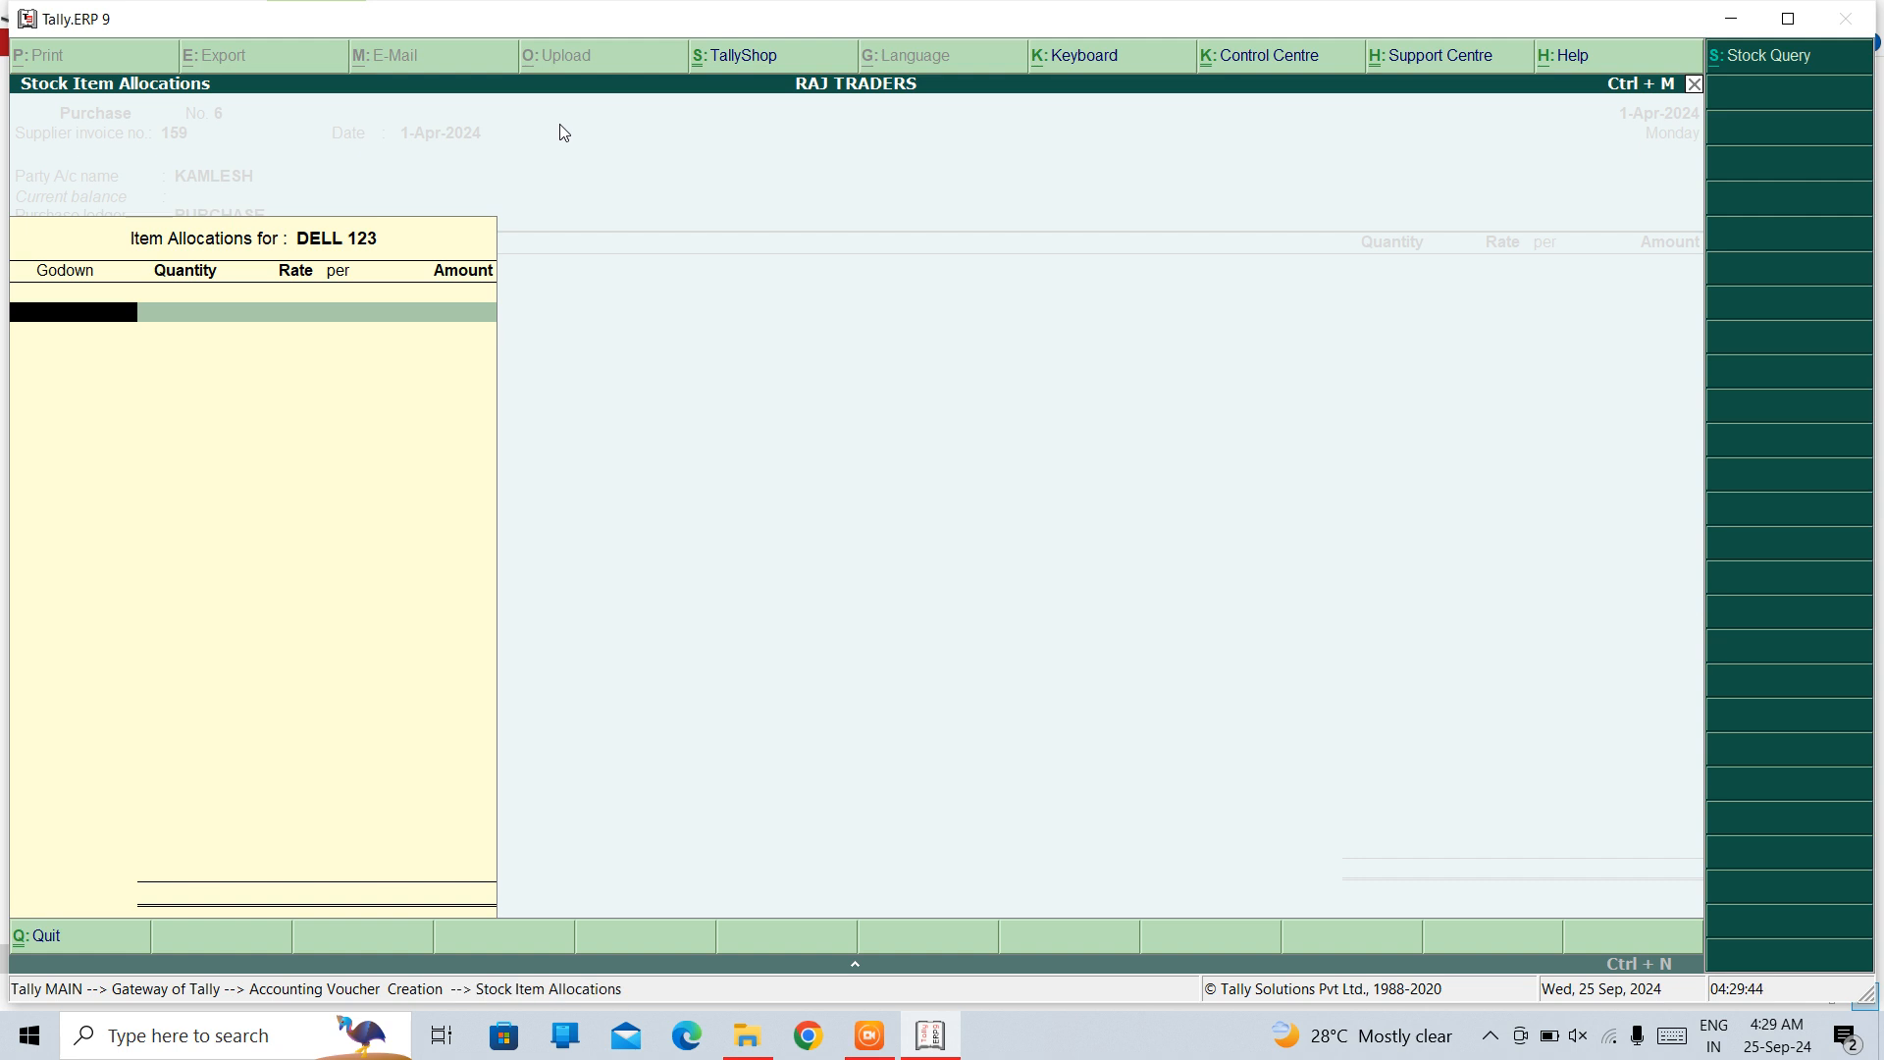
text(DE)
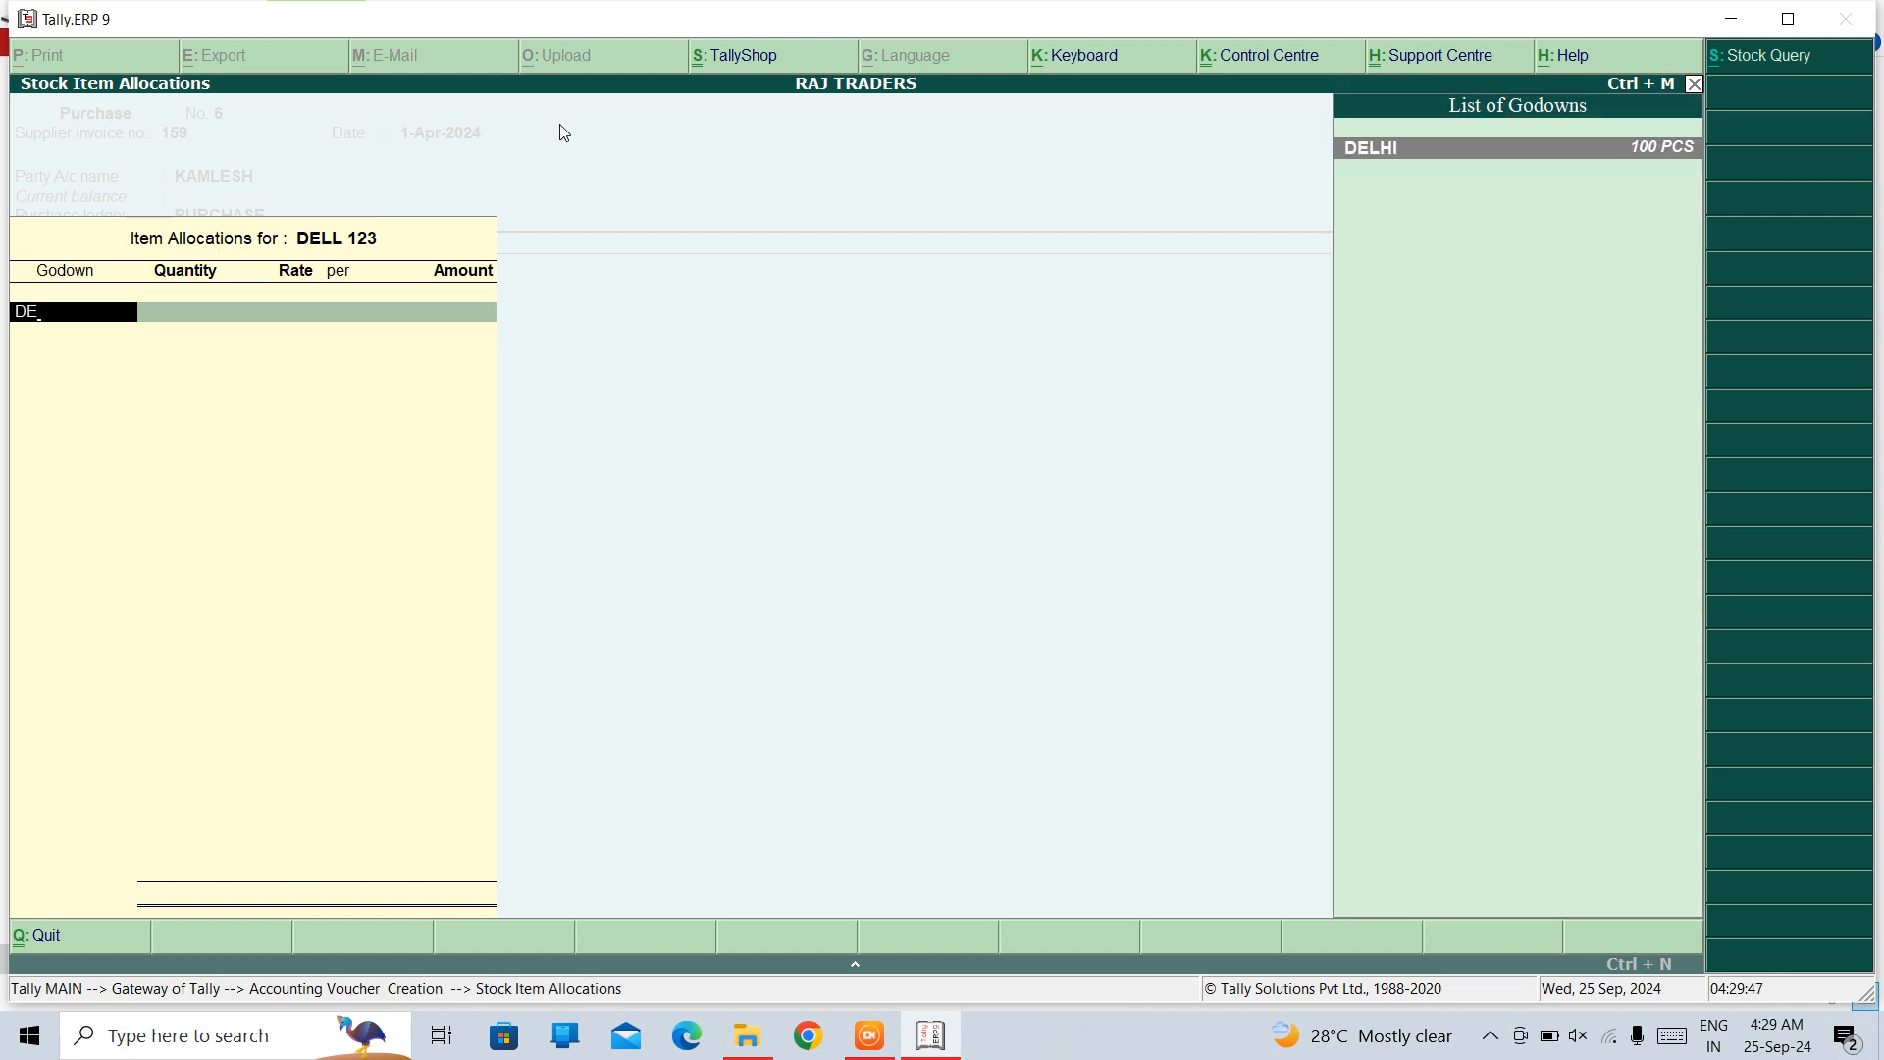
key(BackSpace)
key(BackSpace)
text(N)
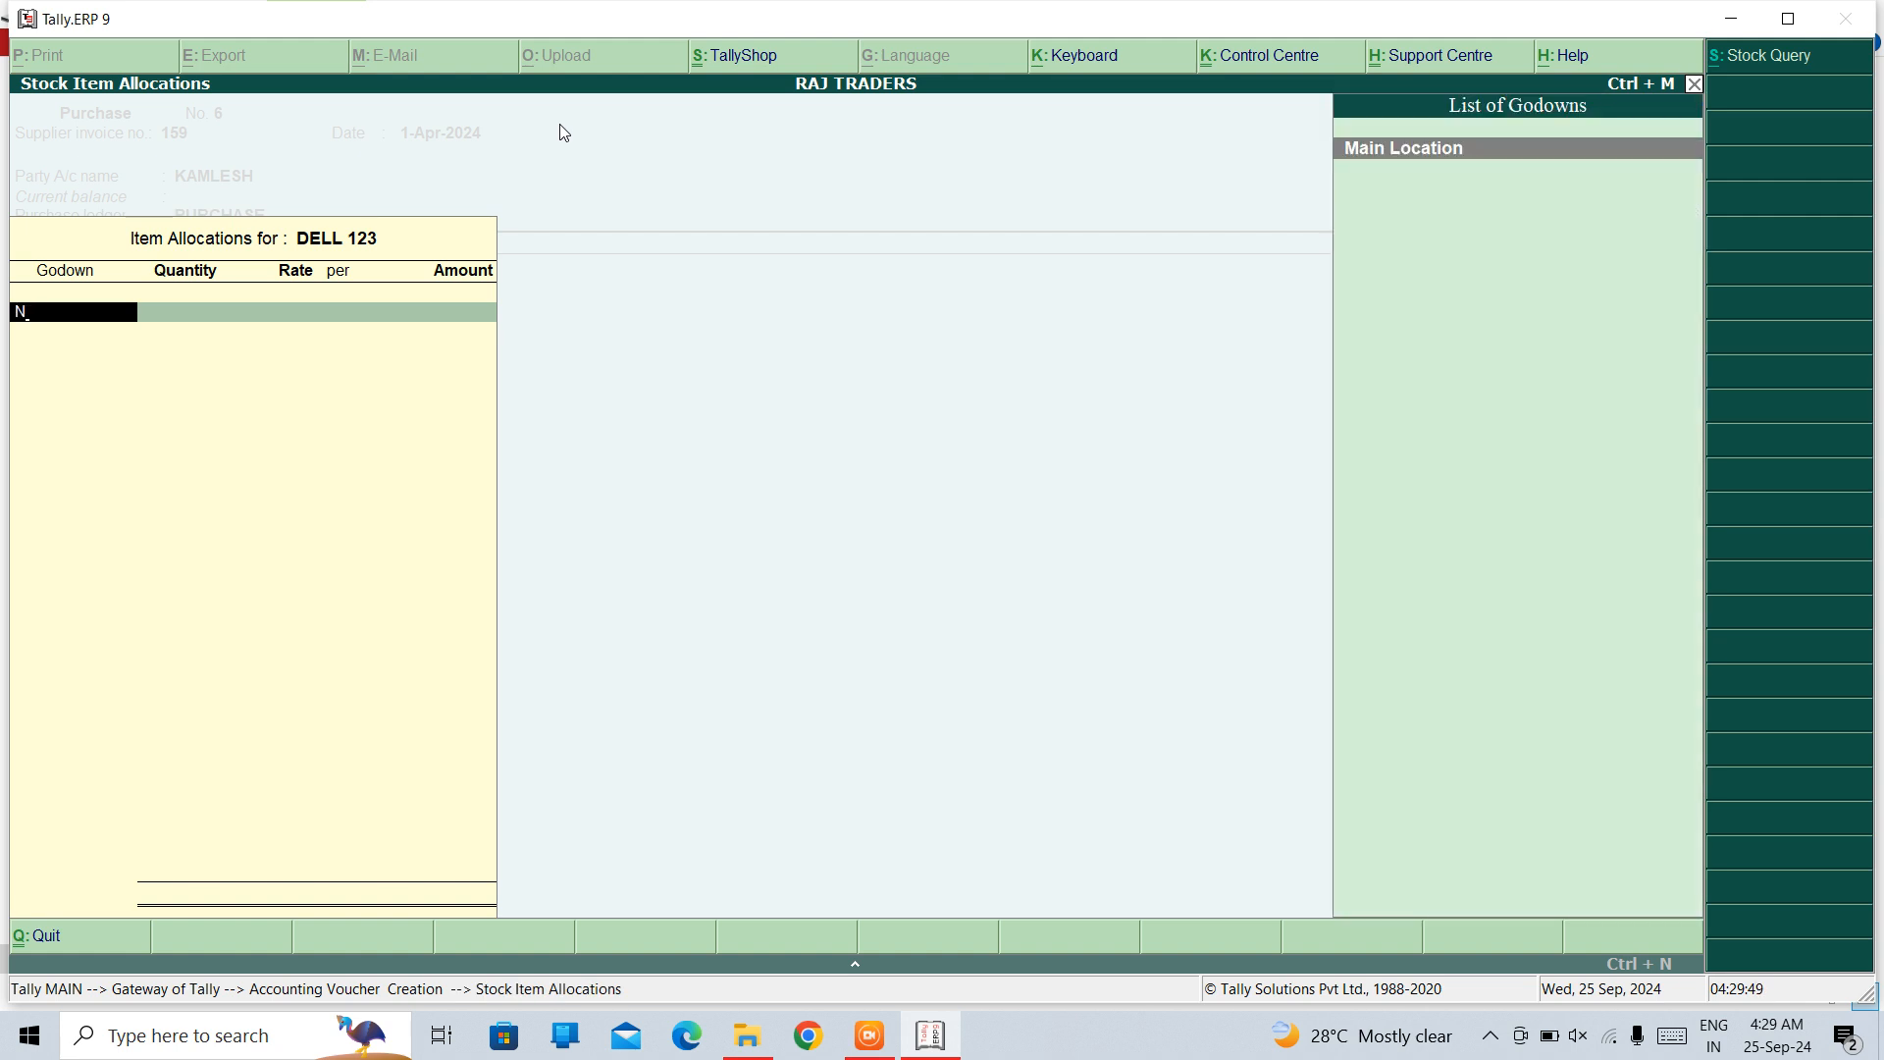
key(BackSpace)
text(M)
key(Down)
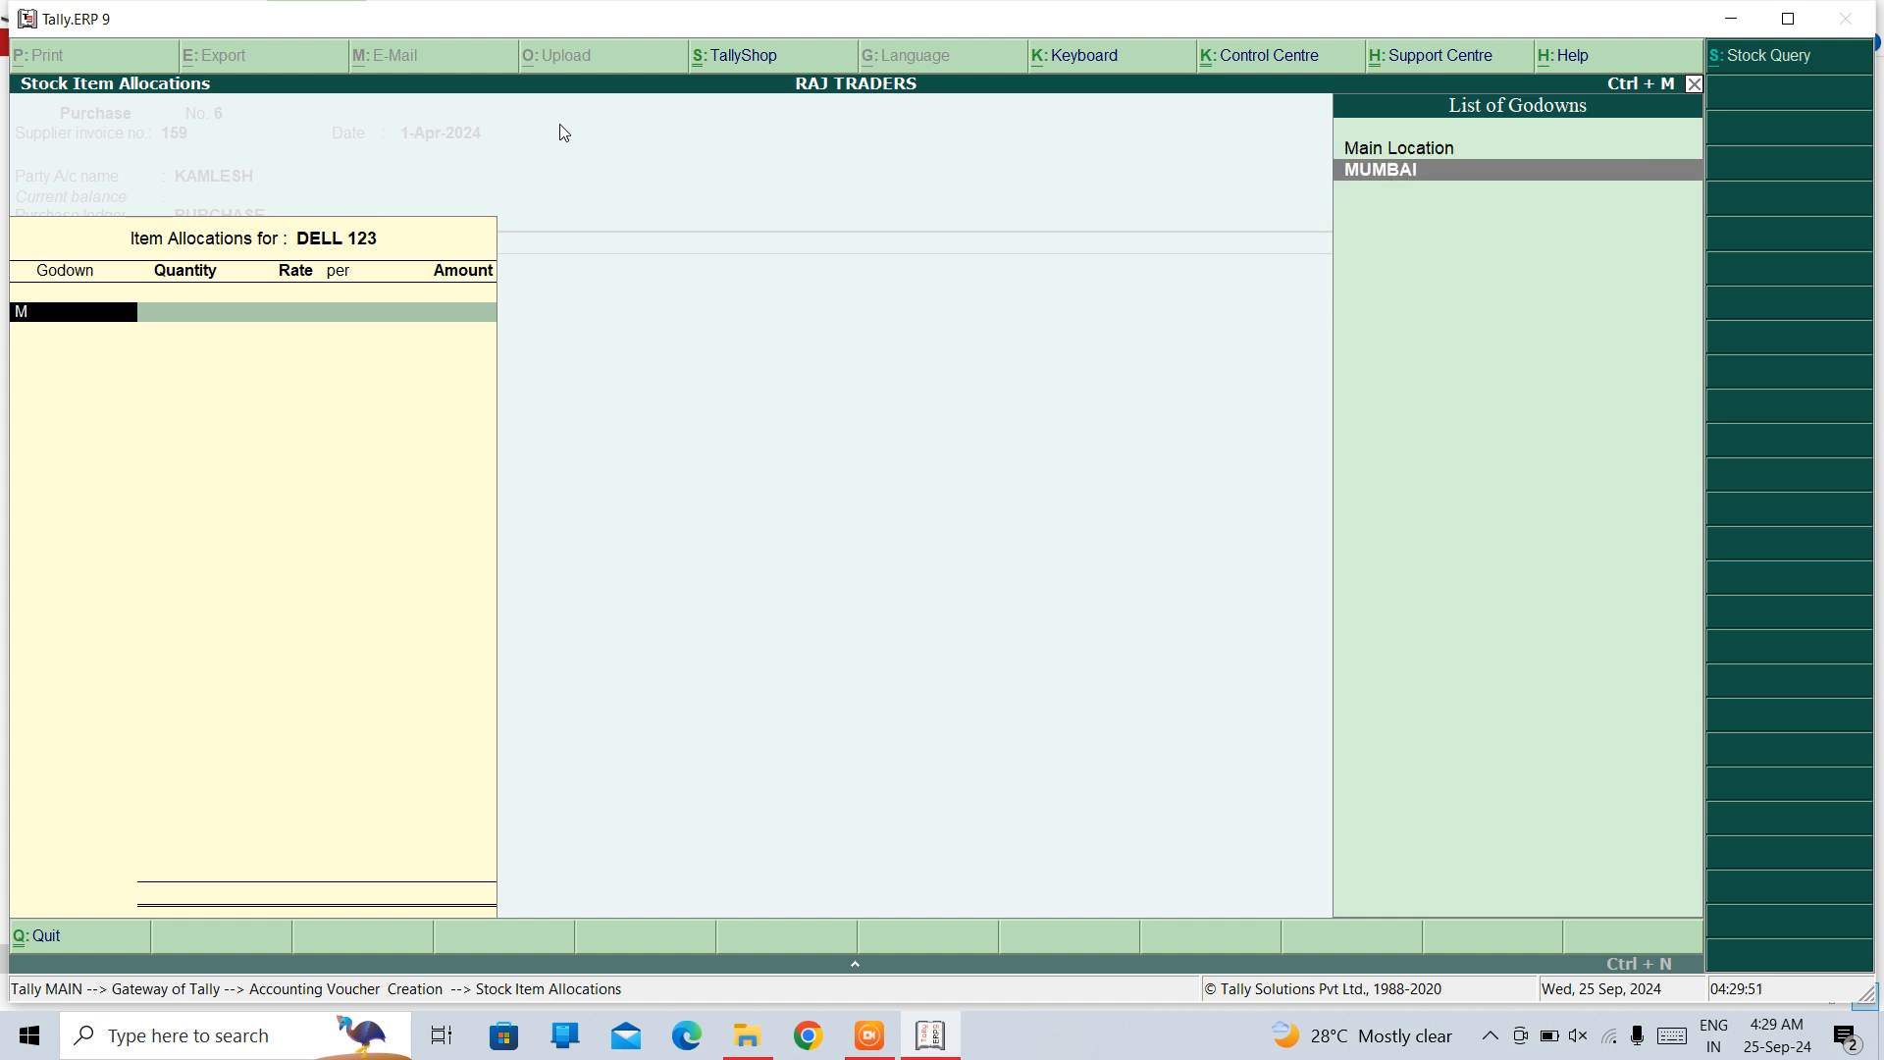
key(Return)
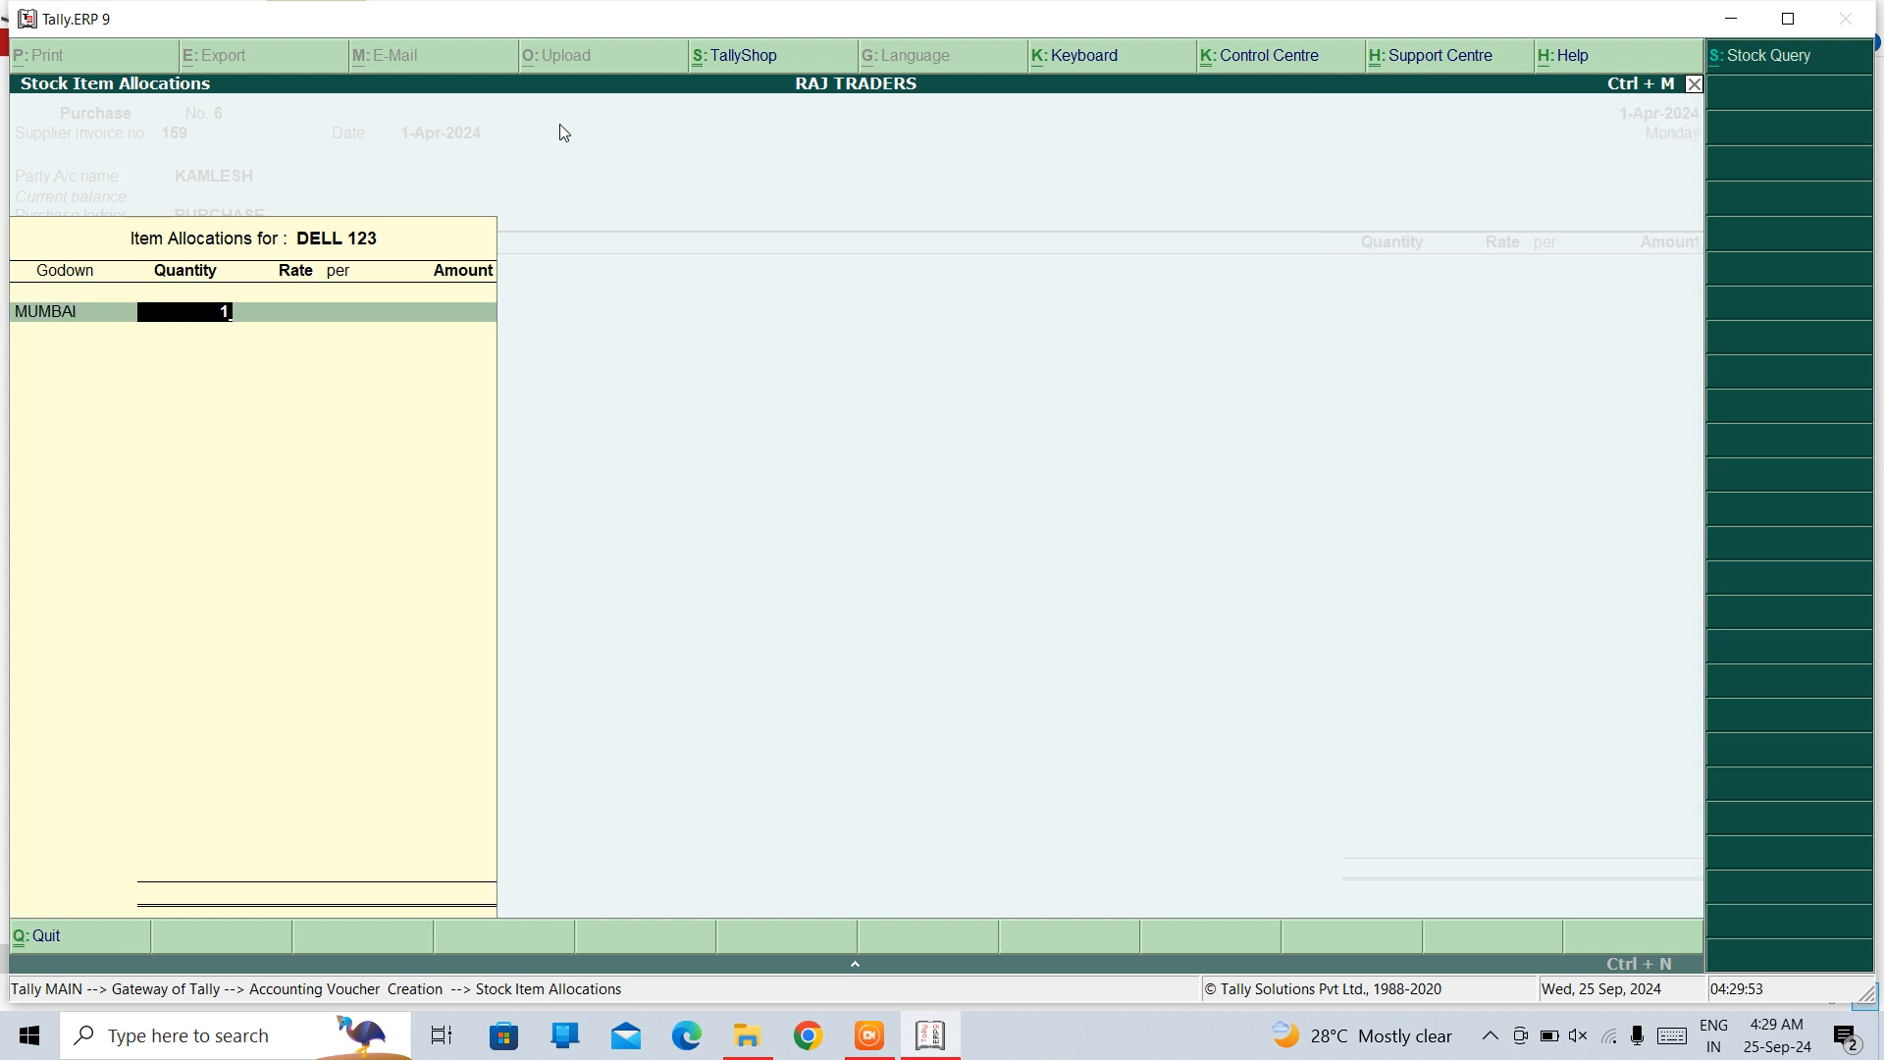
Step: Set the DELL 123 allocation to 15 PCS at a rate of 1,000.00 and close the allocation
text(100)
key(BackSpace)
key(Return)
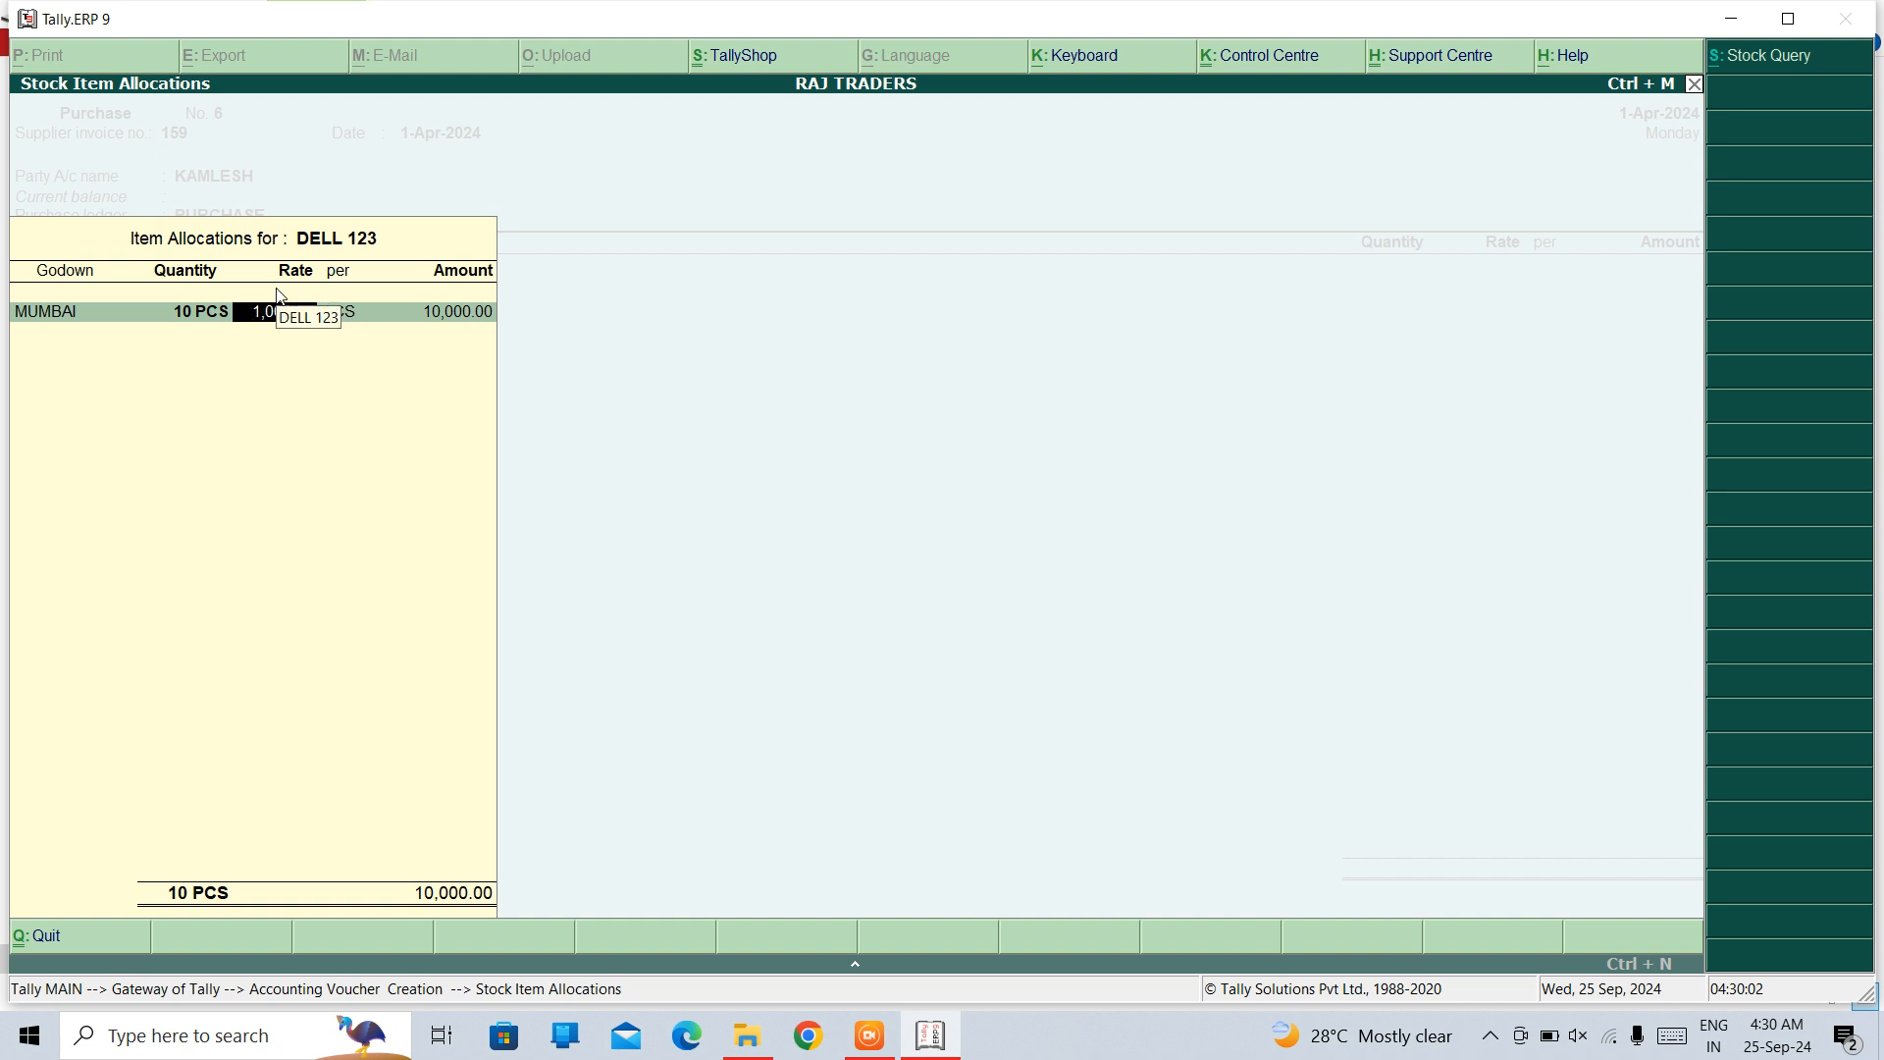
key(BackSpace)
text(15)
key(Return)
key(Return)
key(Return)
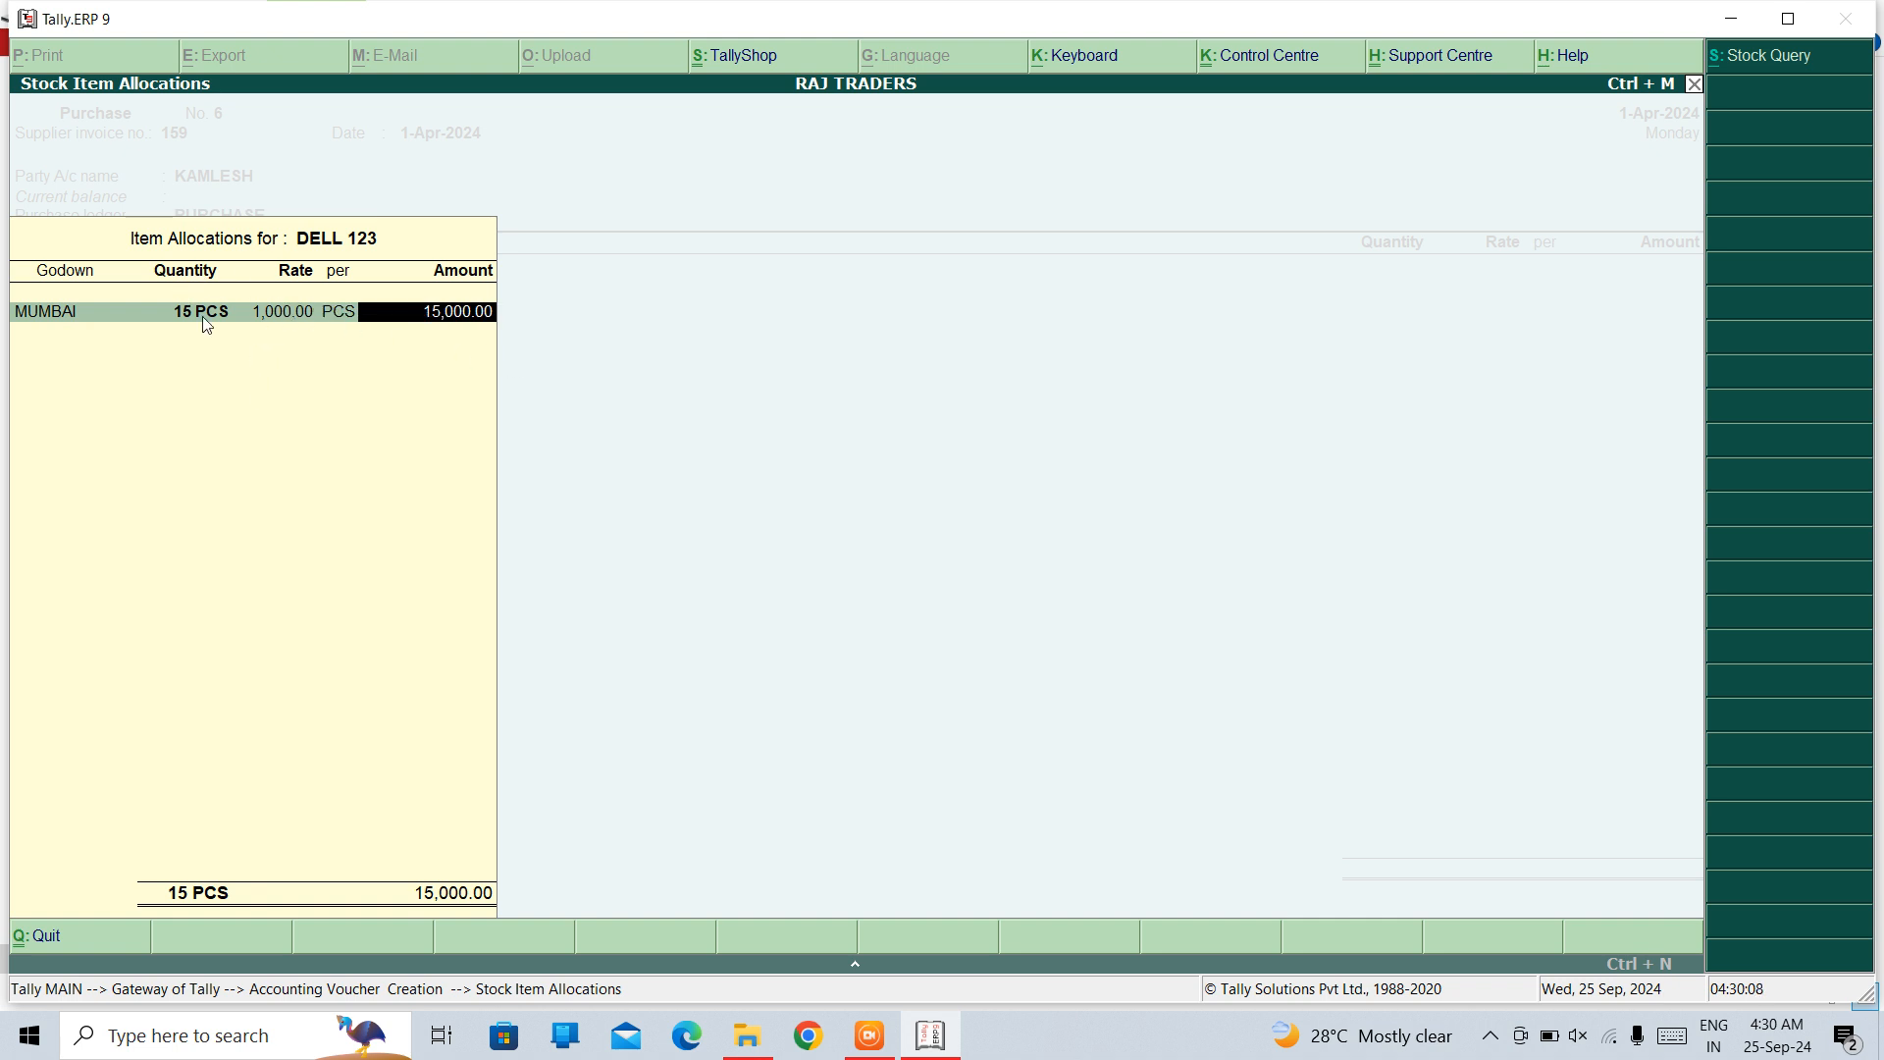
key(Return)
key(Return)
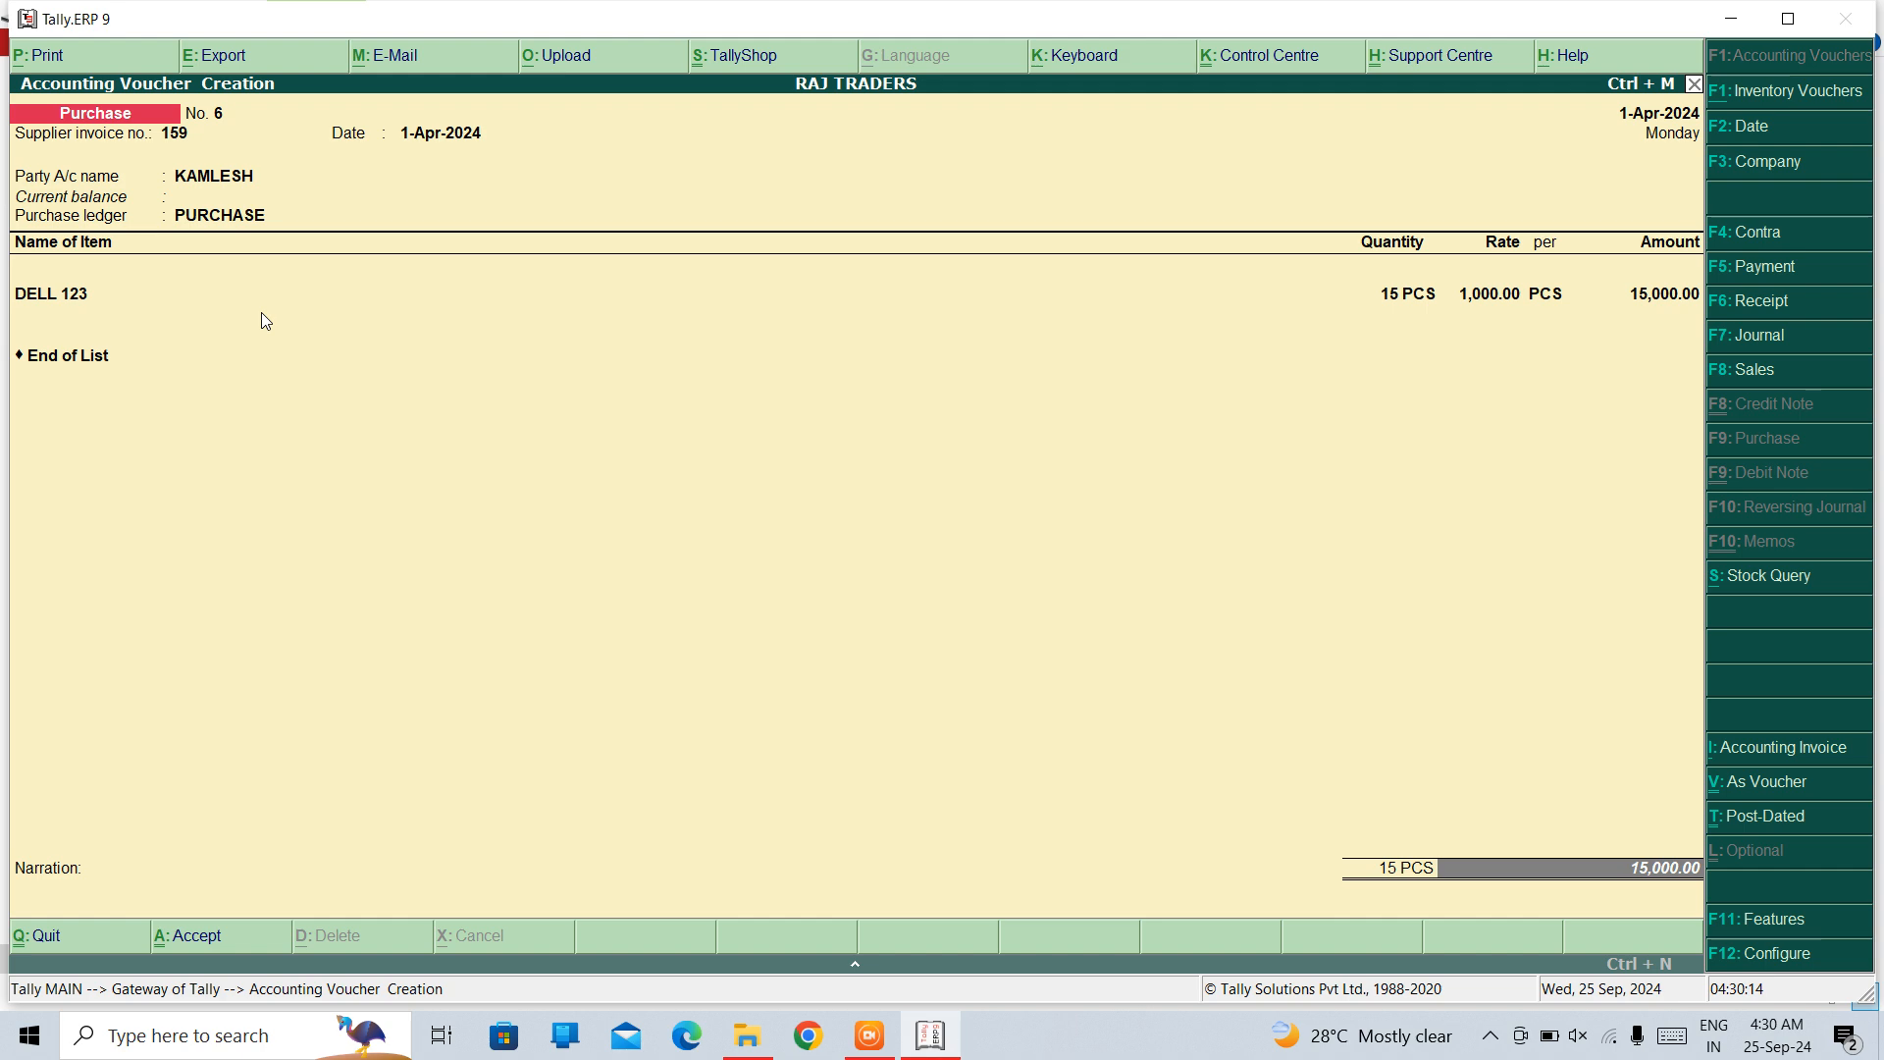
Step: Add the narration BEING GOODS PURCHASED ON CREDIT and save the purchase voucher
key(Return)
text(B)
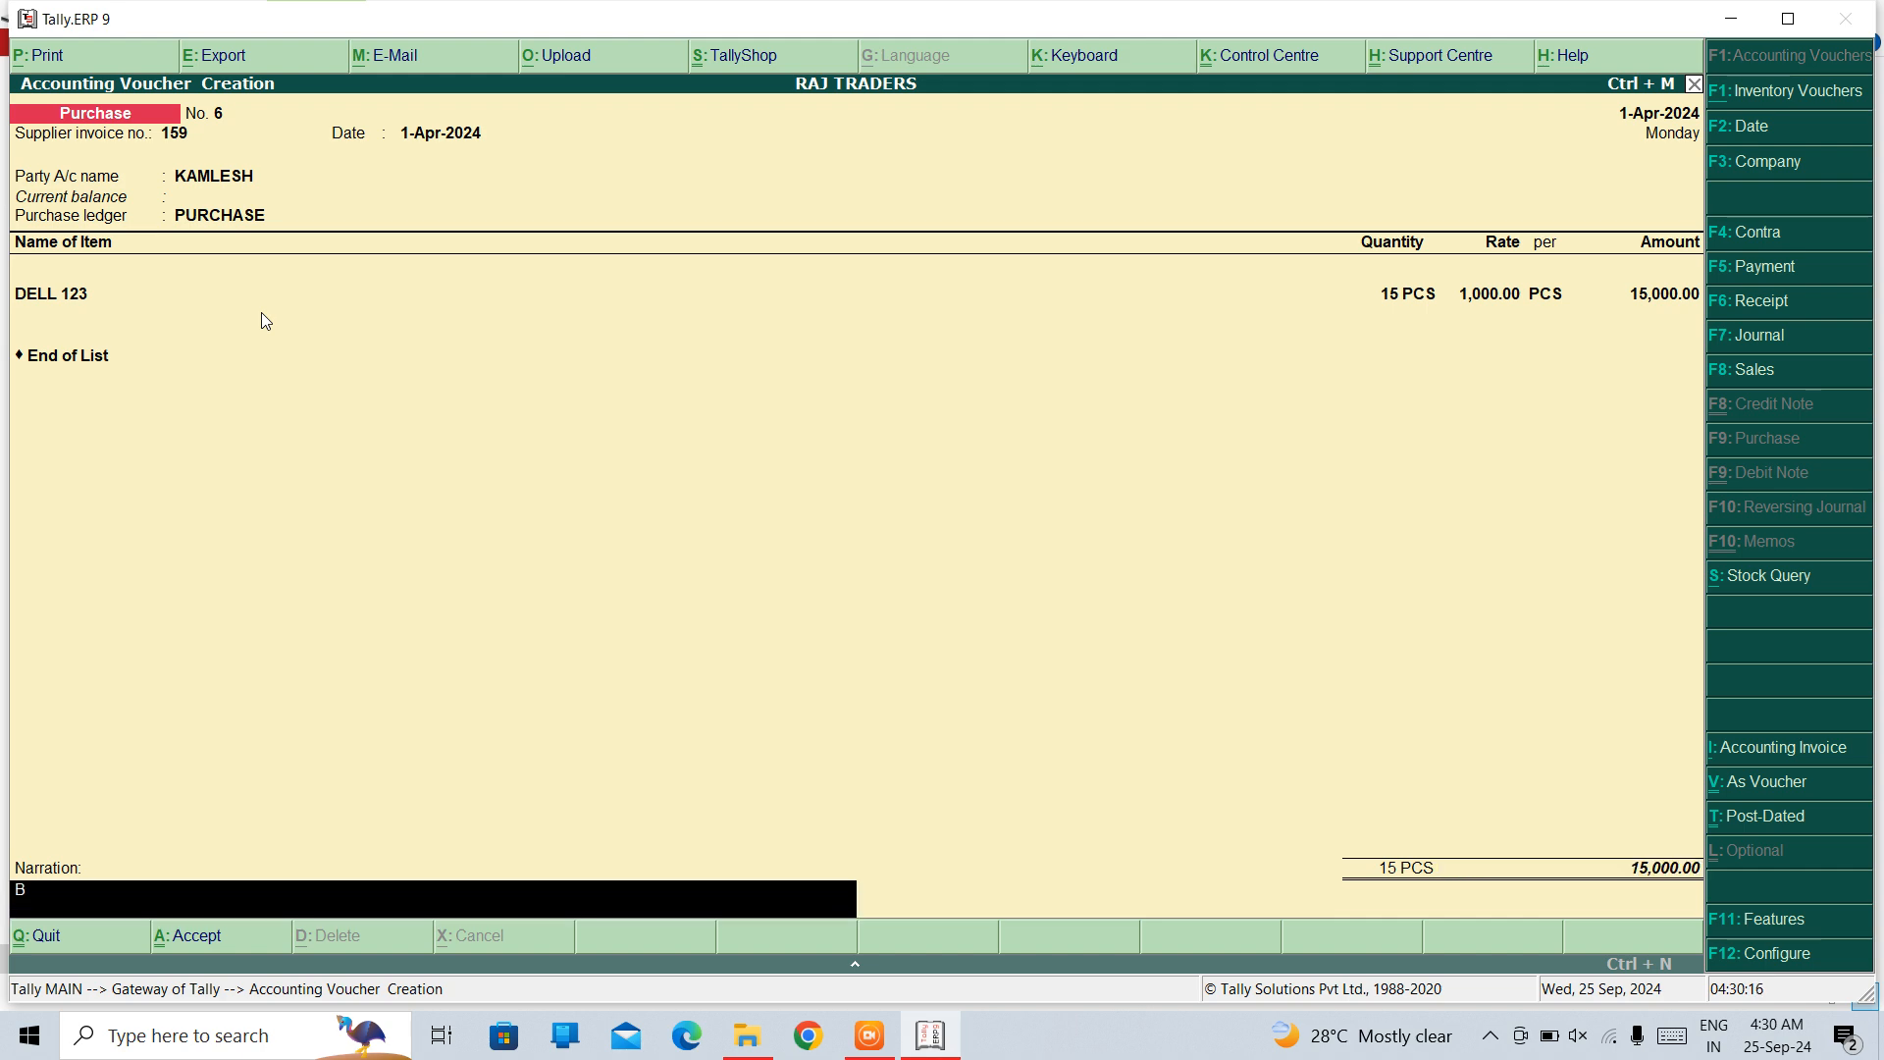
text(EING GOO)
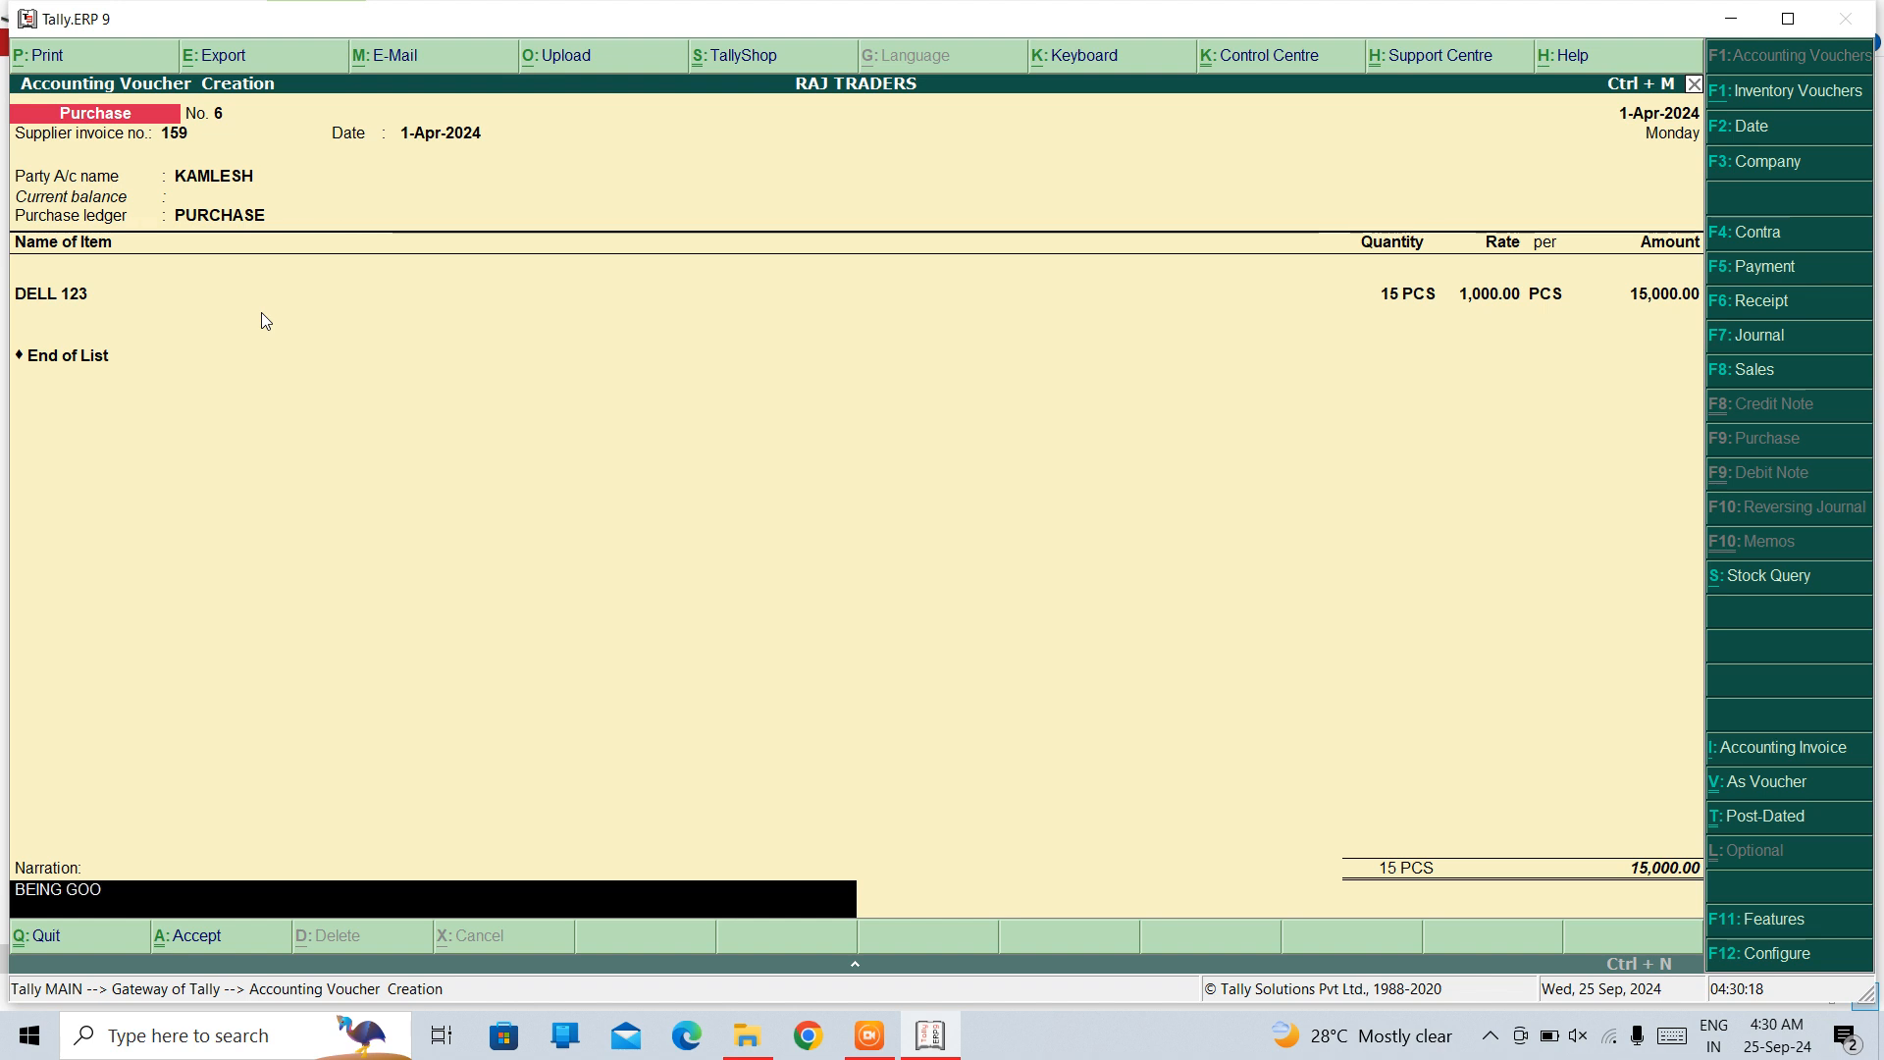
text(DS PURCH)
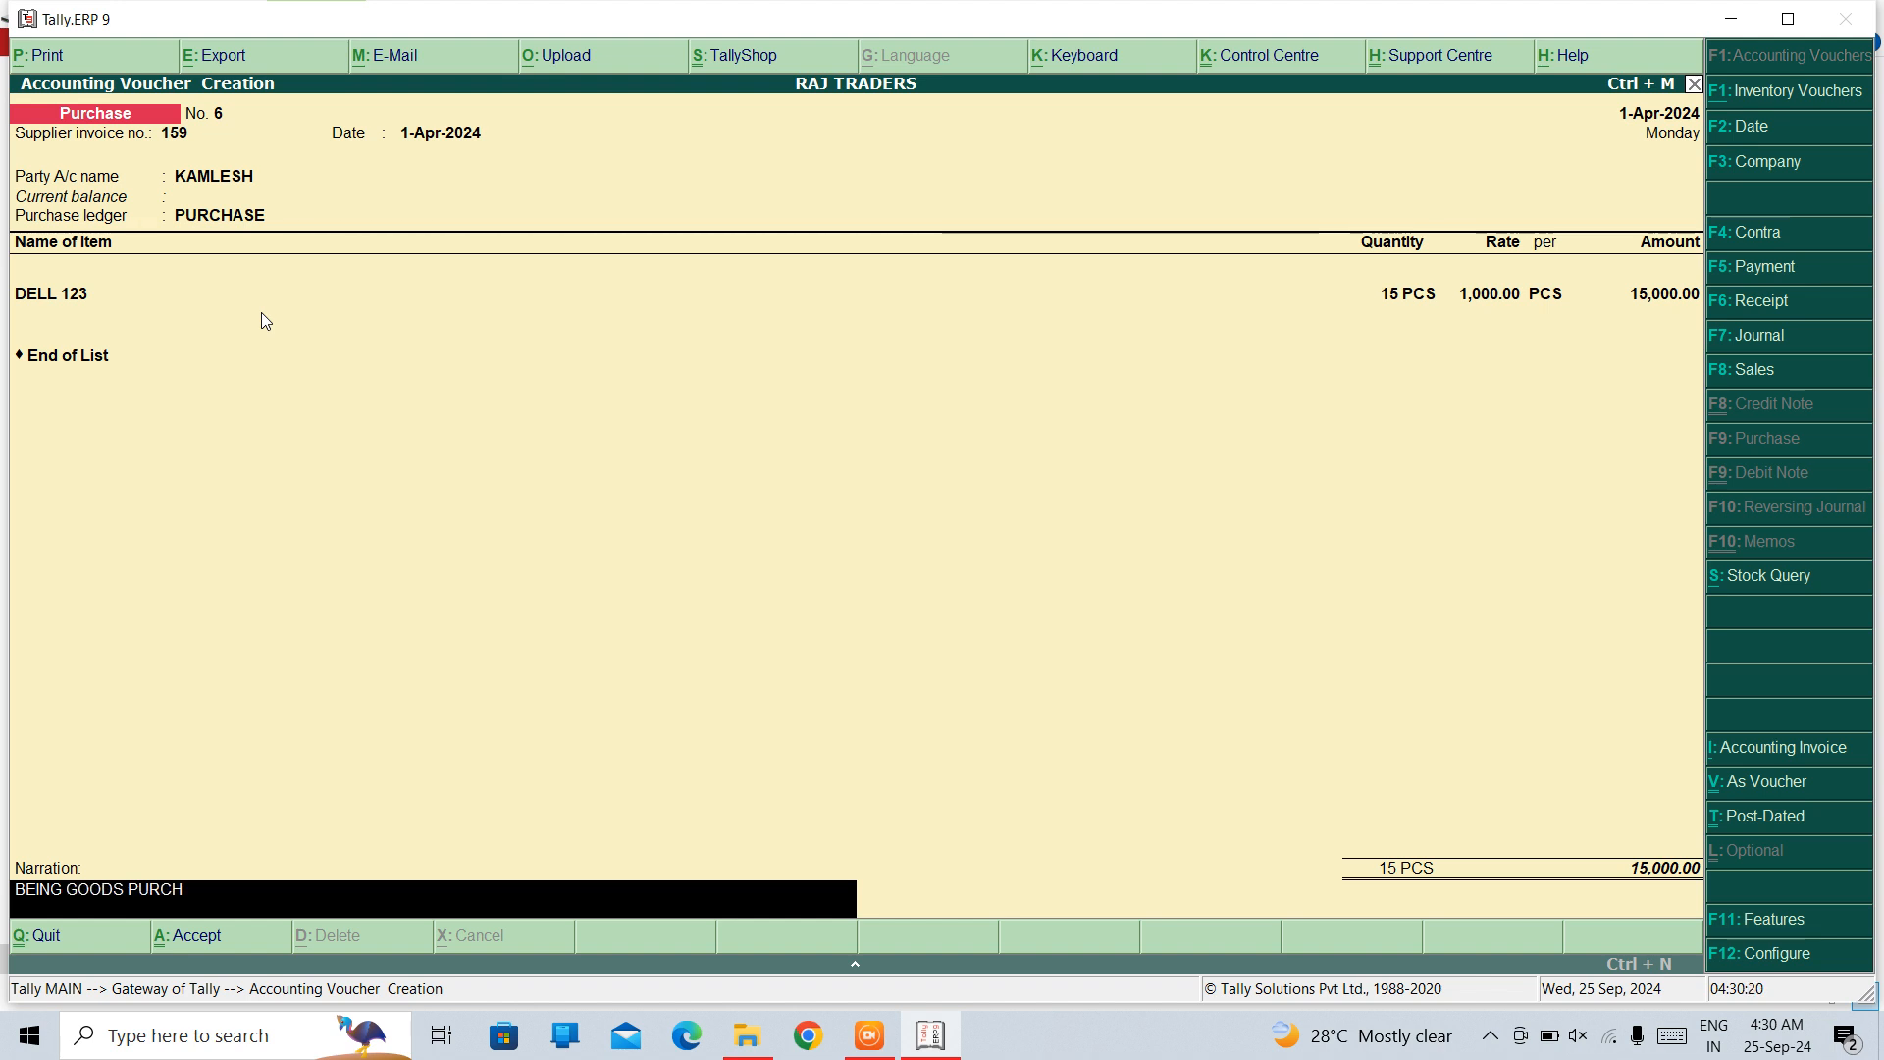
text(ASED ON CREDIT)
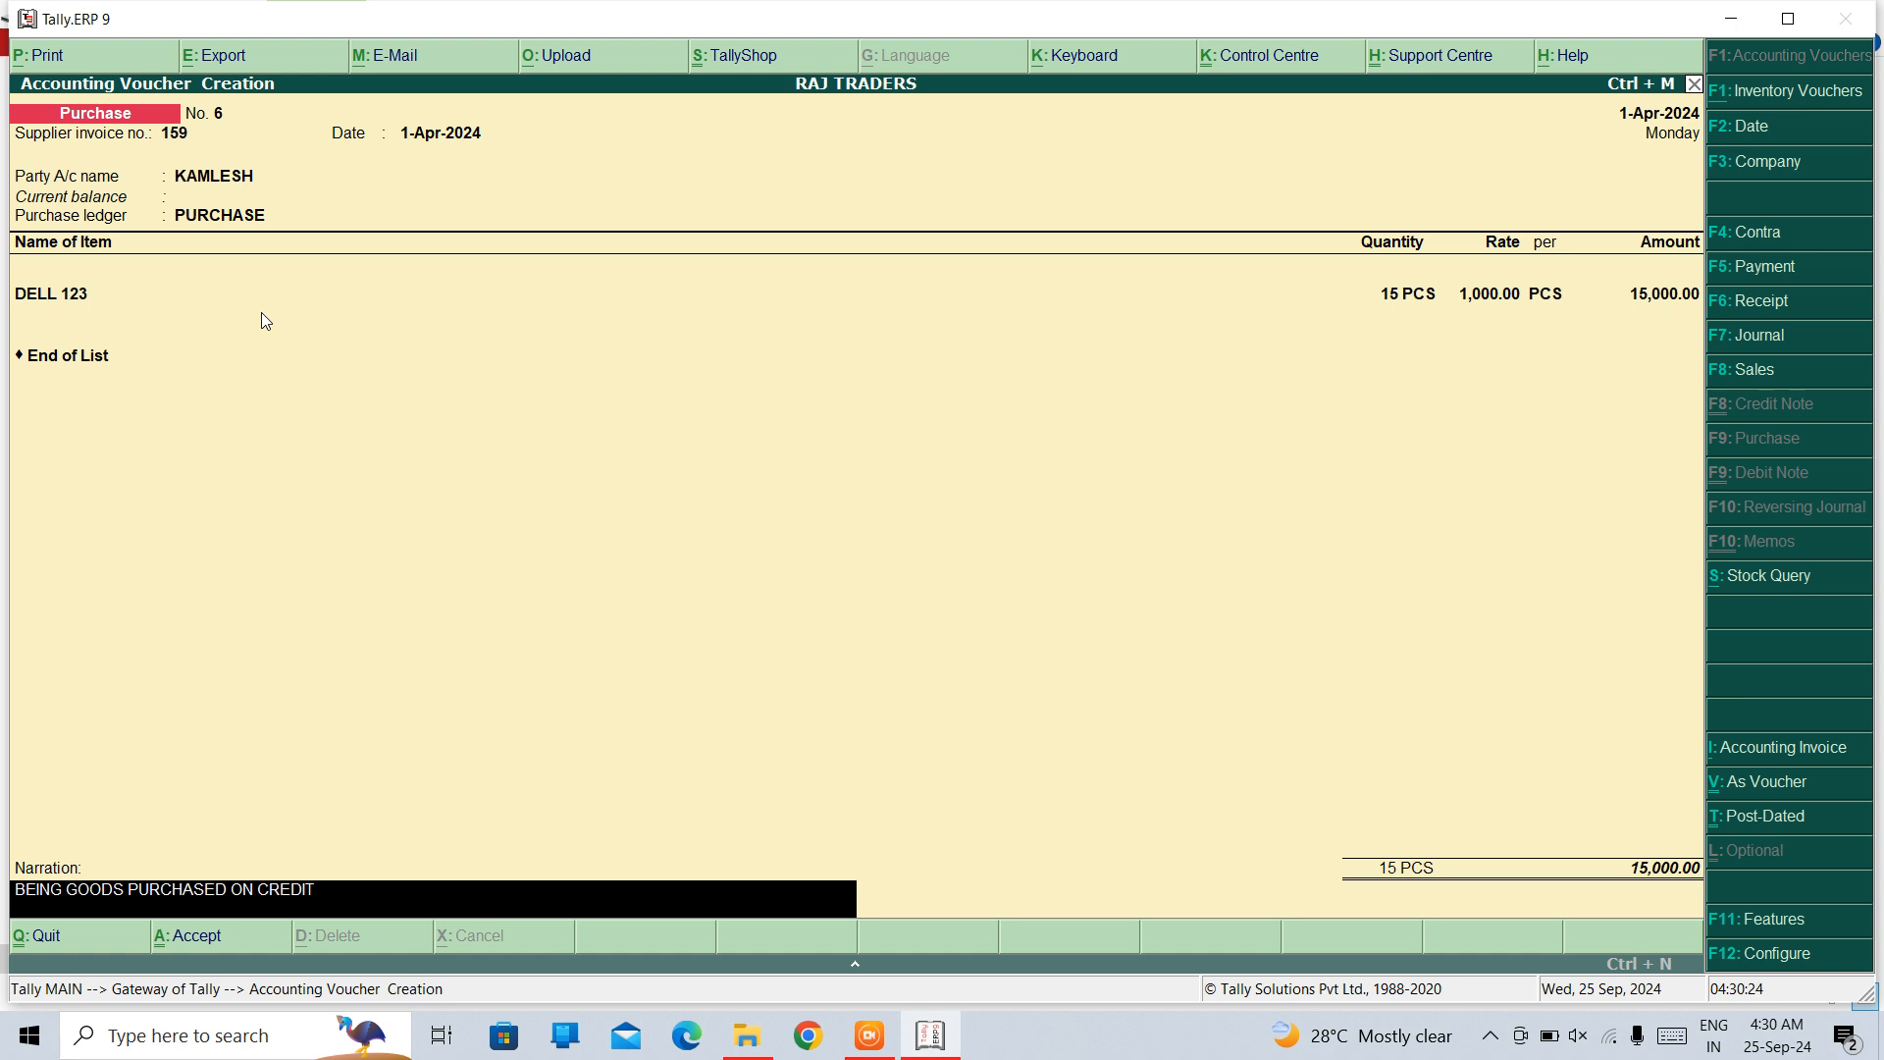
key(Return)
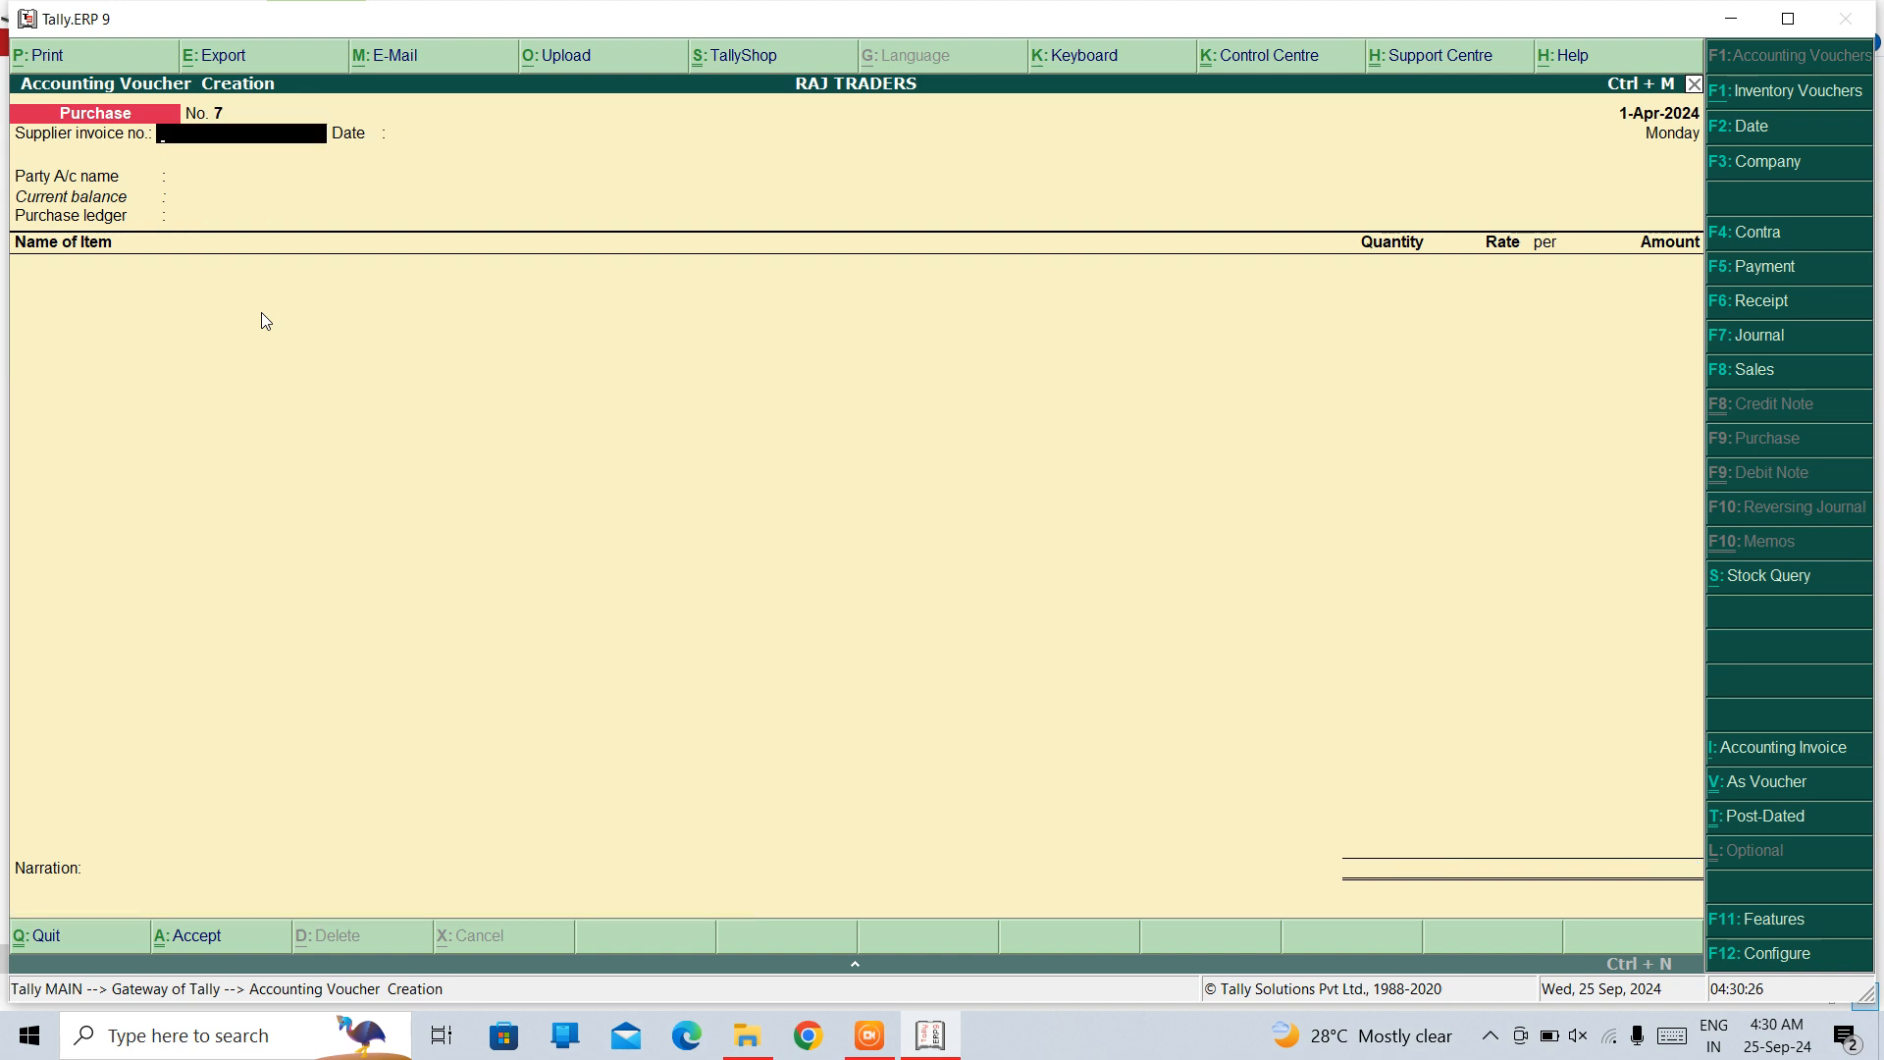
Step: Leave voucher creation and open the Purchase Register from the account books
key(Escape)
key(y)
key(Down)
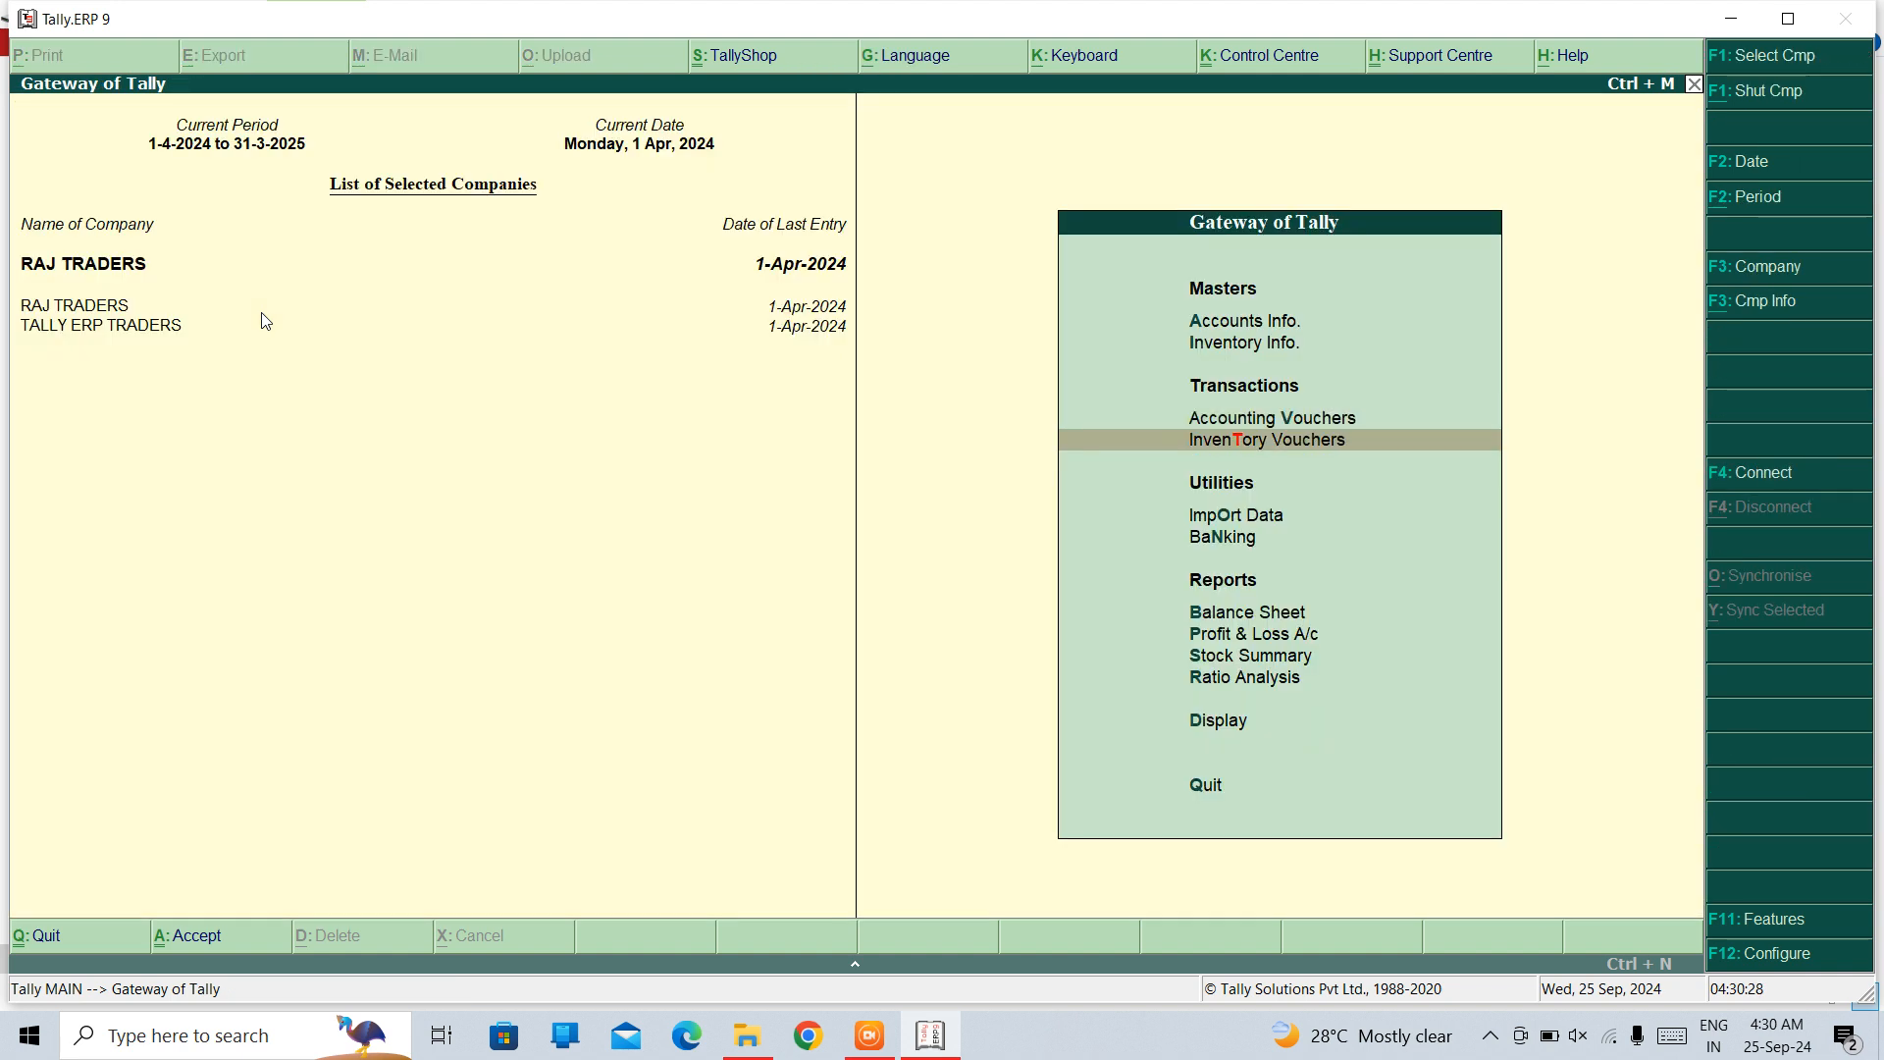
key(Down)
key(Down)
key(Down)
key(Down)
key(Down)
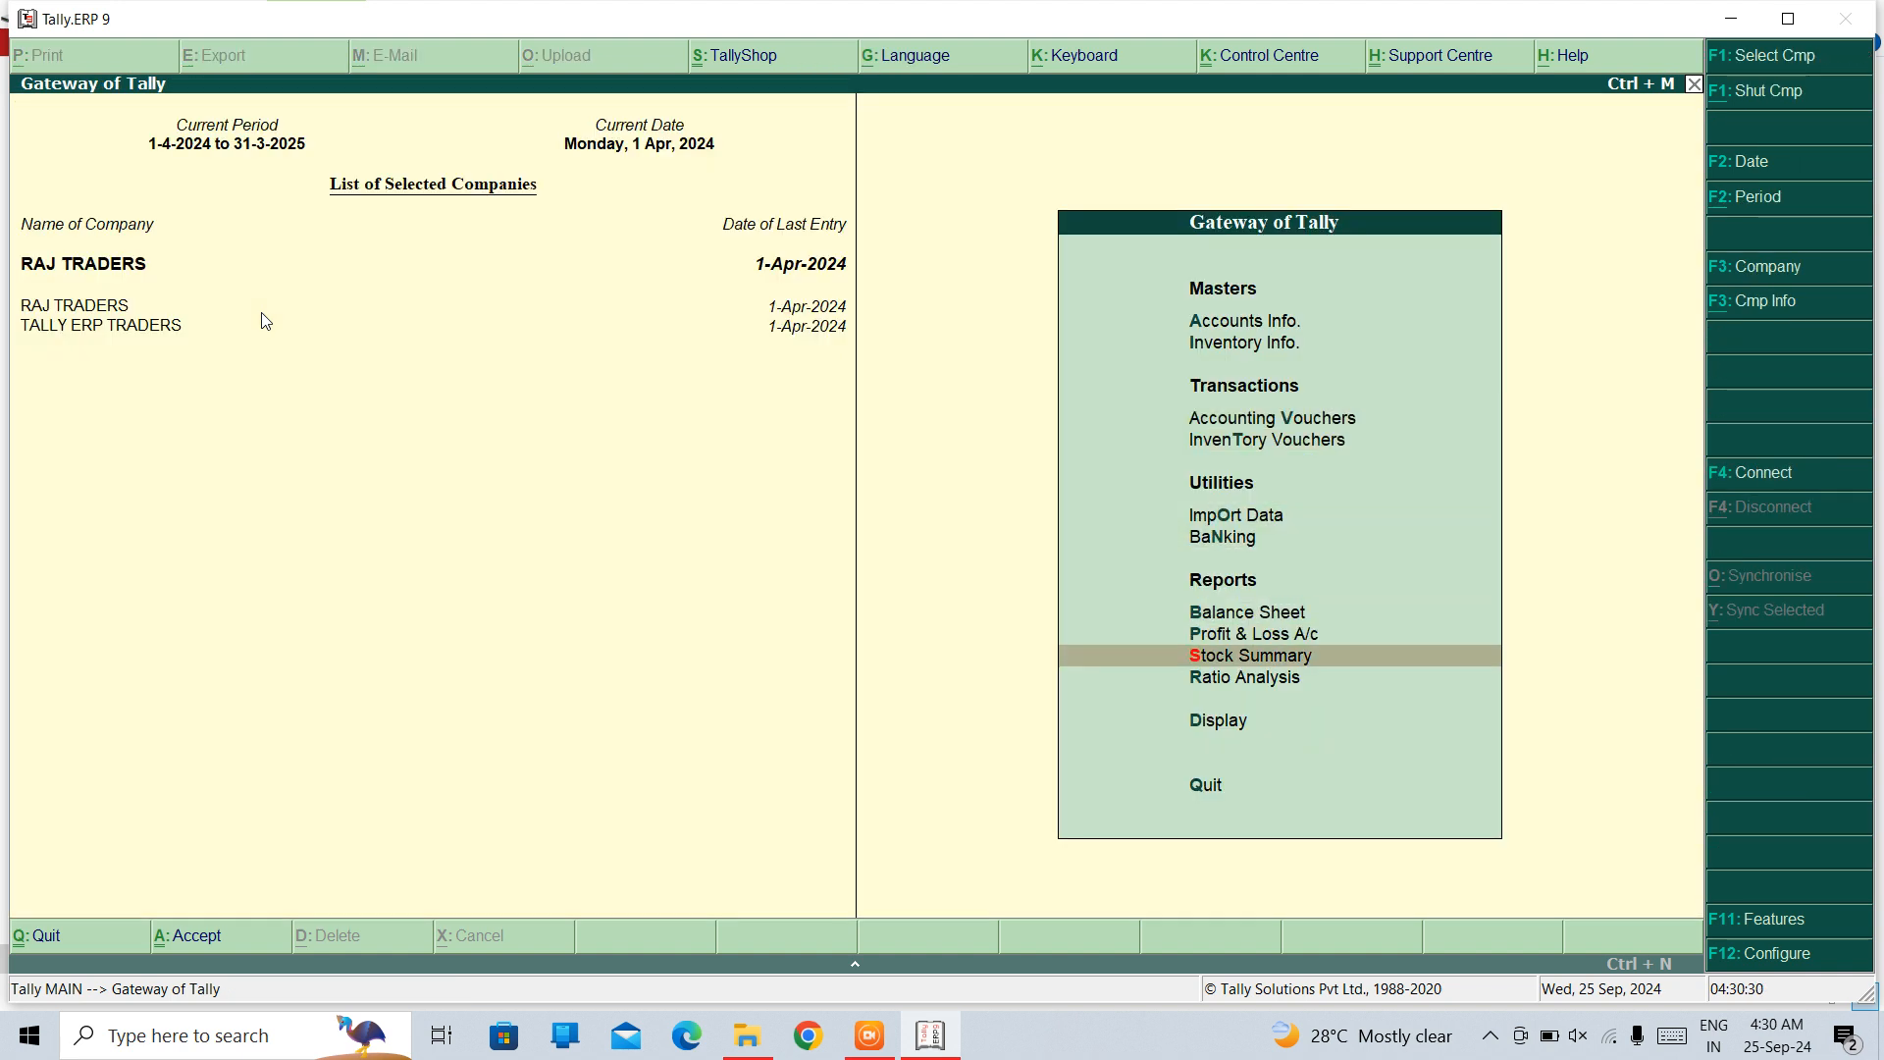
key(Down)
key(Down)
key(Return)
key(Down)
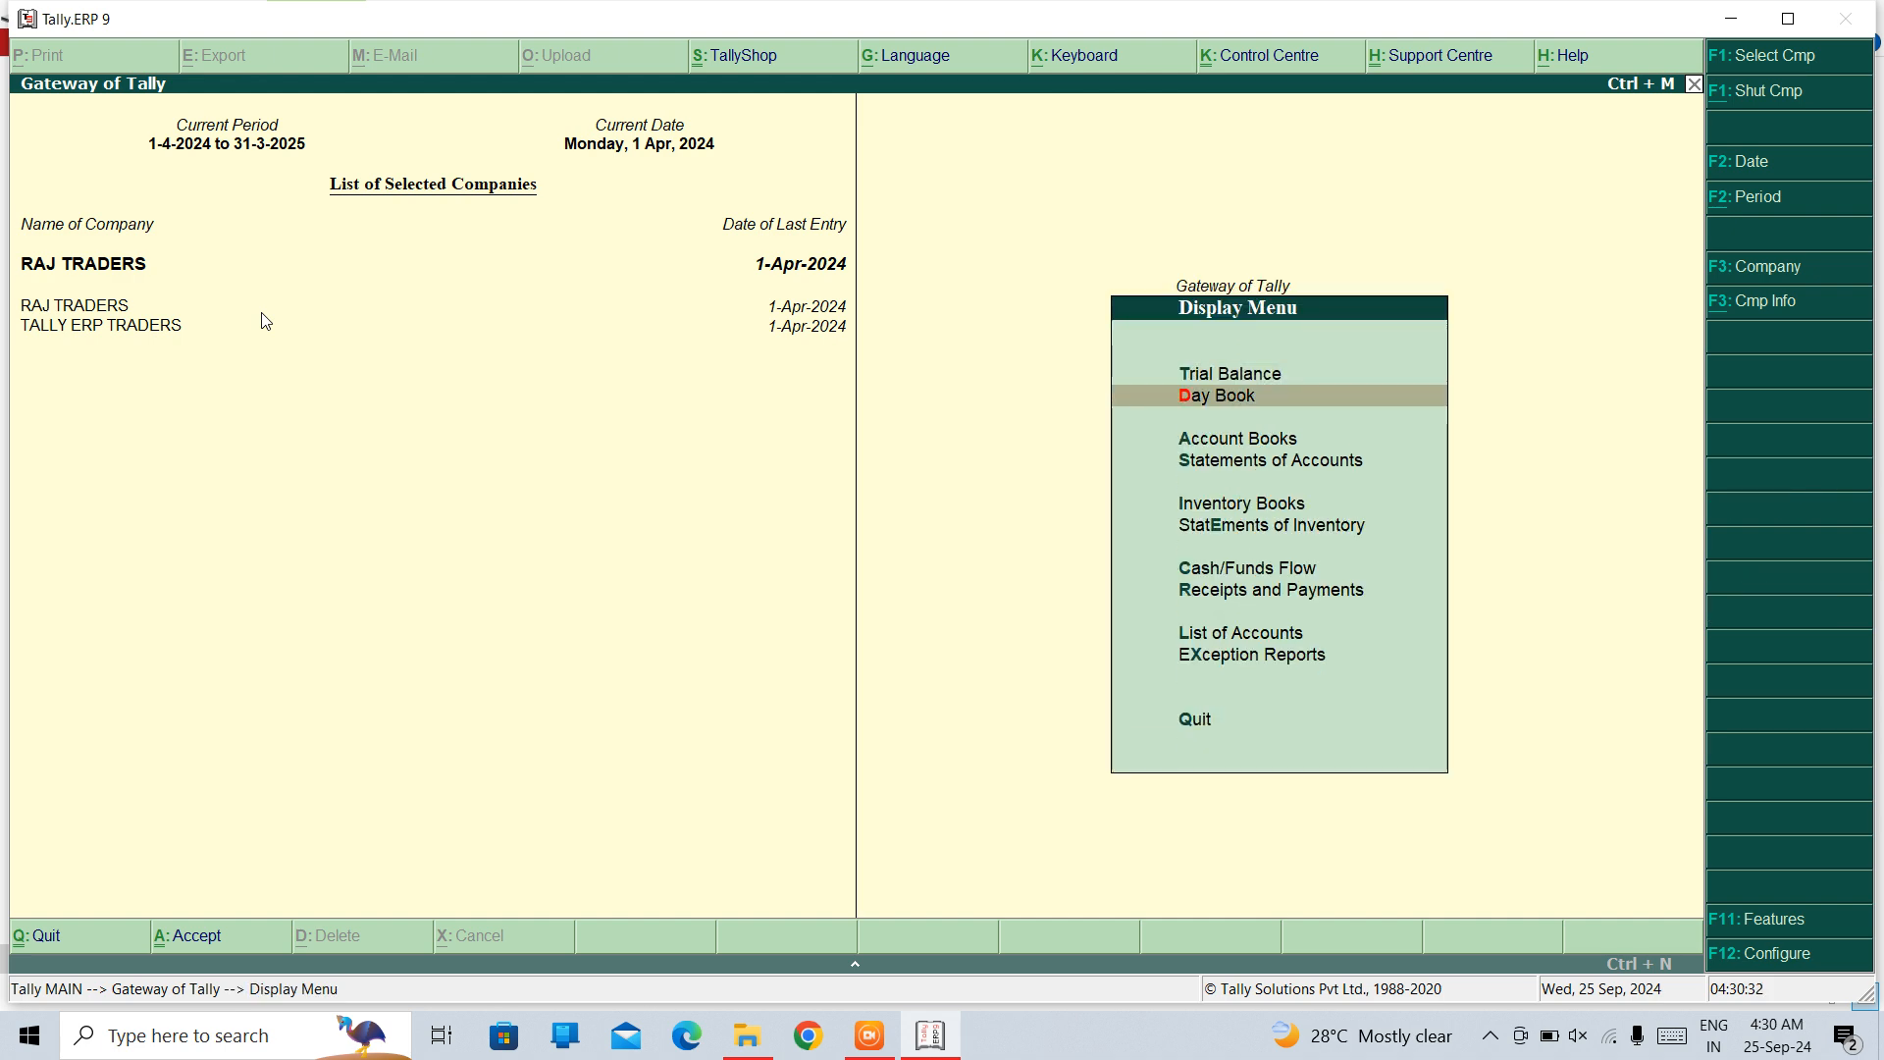
key(Down)
key(Return)
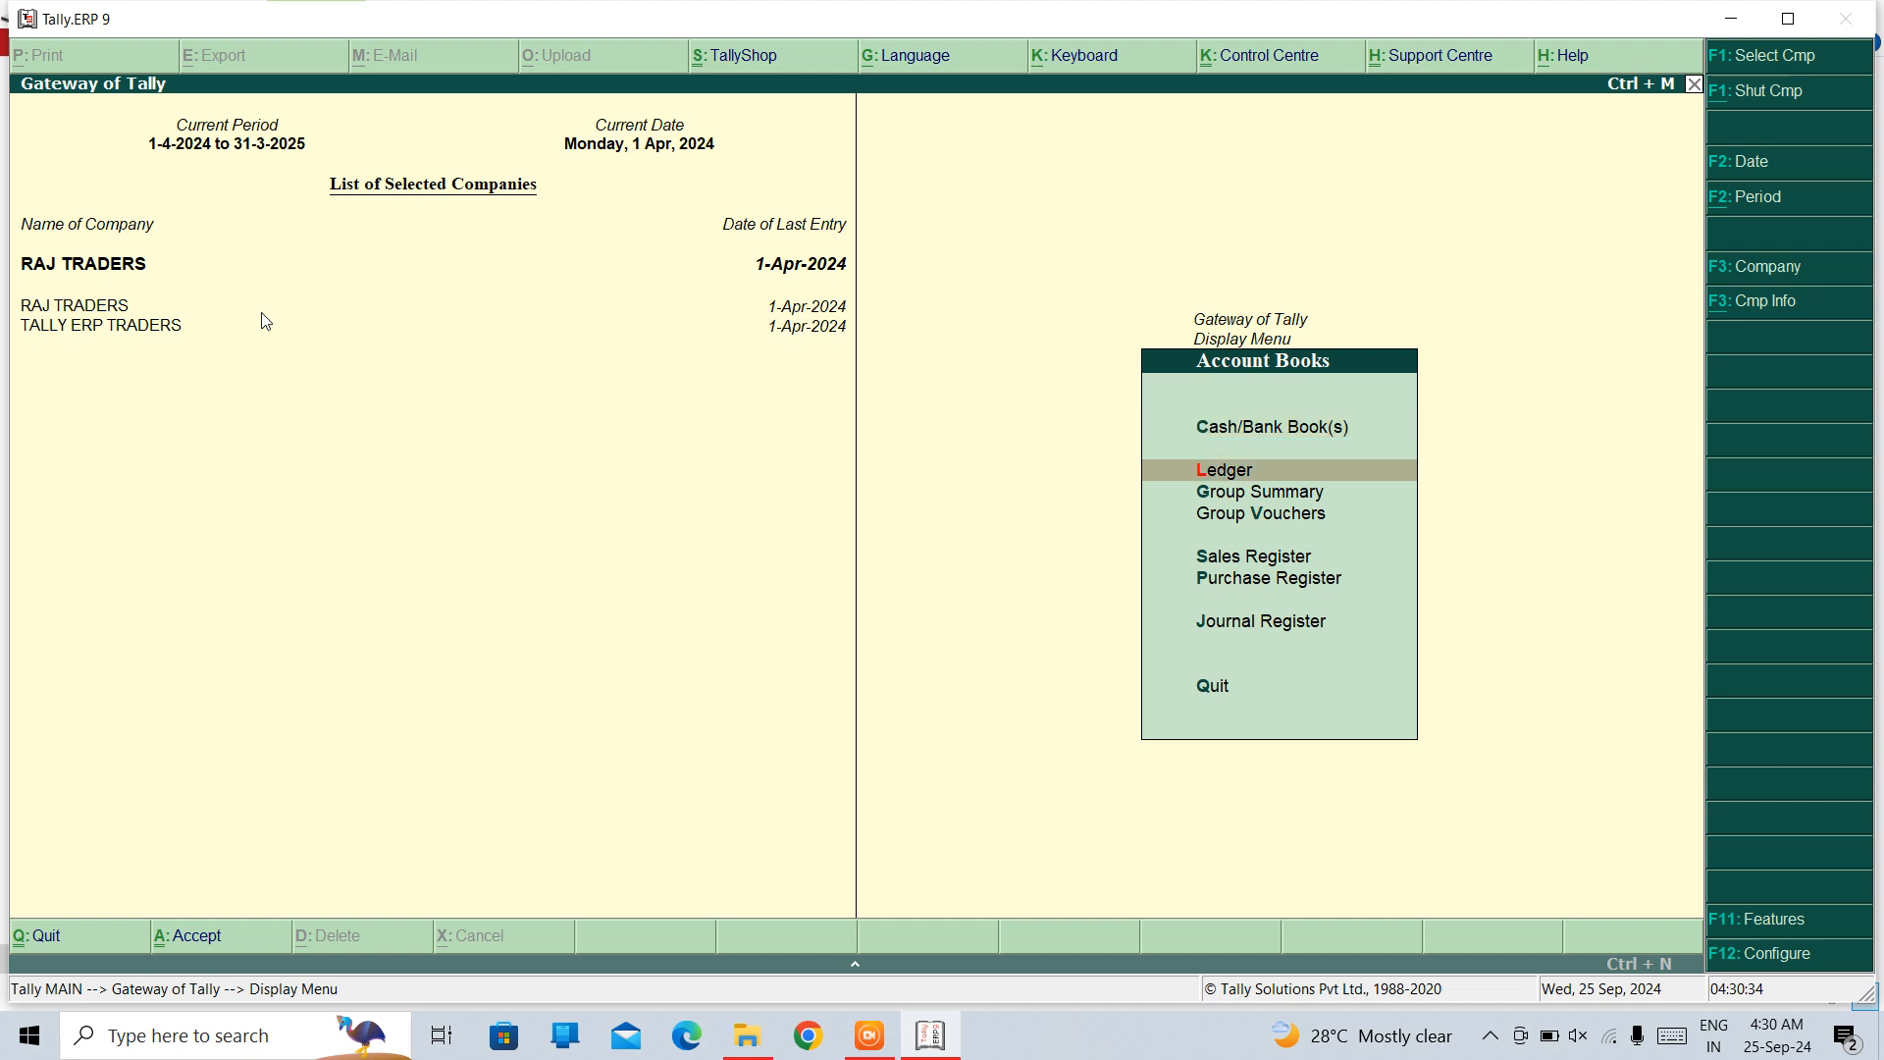
key(Down)
key(Down)
key(Down)
key(Down)
key(Return)
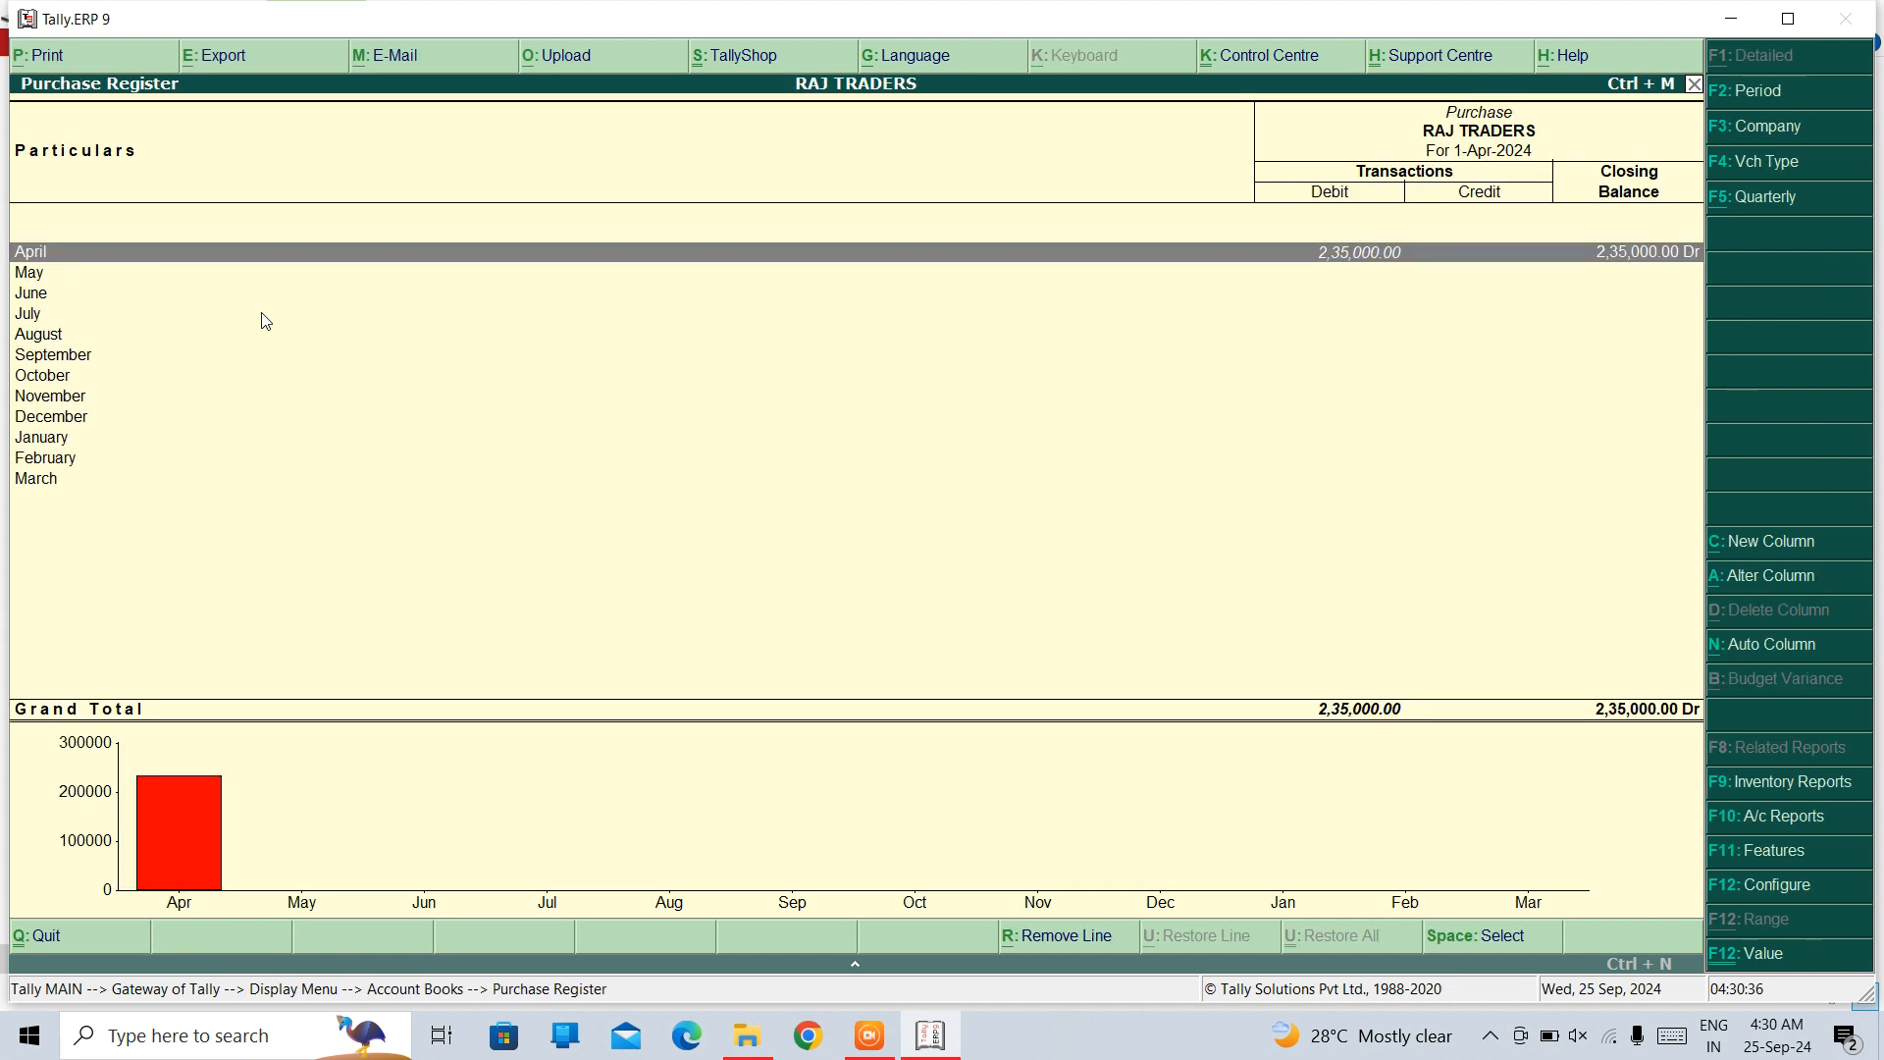
Step: Check the new supplier's entry among the April purchase vouchers, and return to the Gateway of Tally
key(Return)
key(Down)
key(Down)
key(Down)
key(Down)
key(Down)
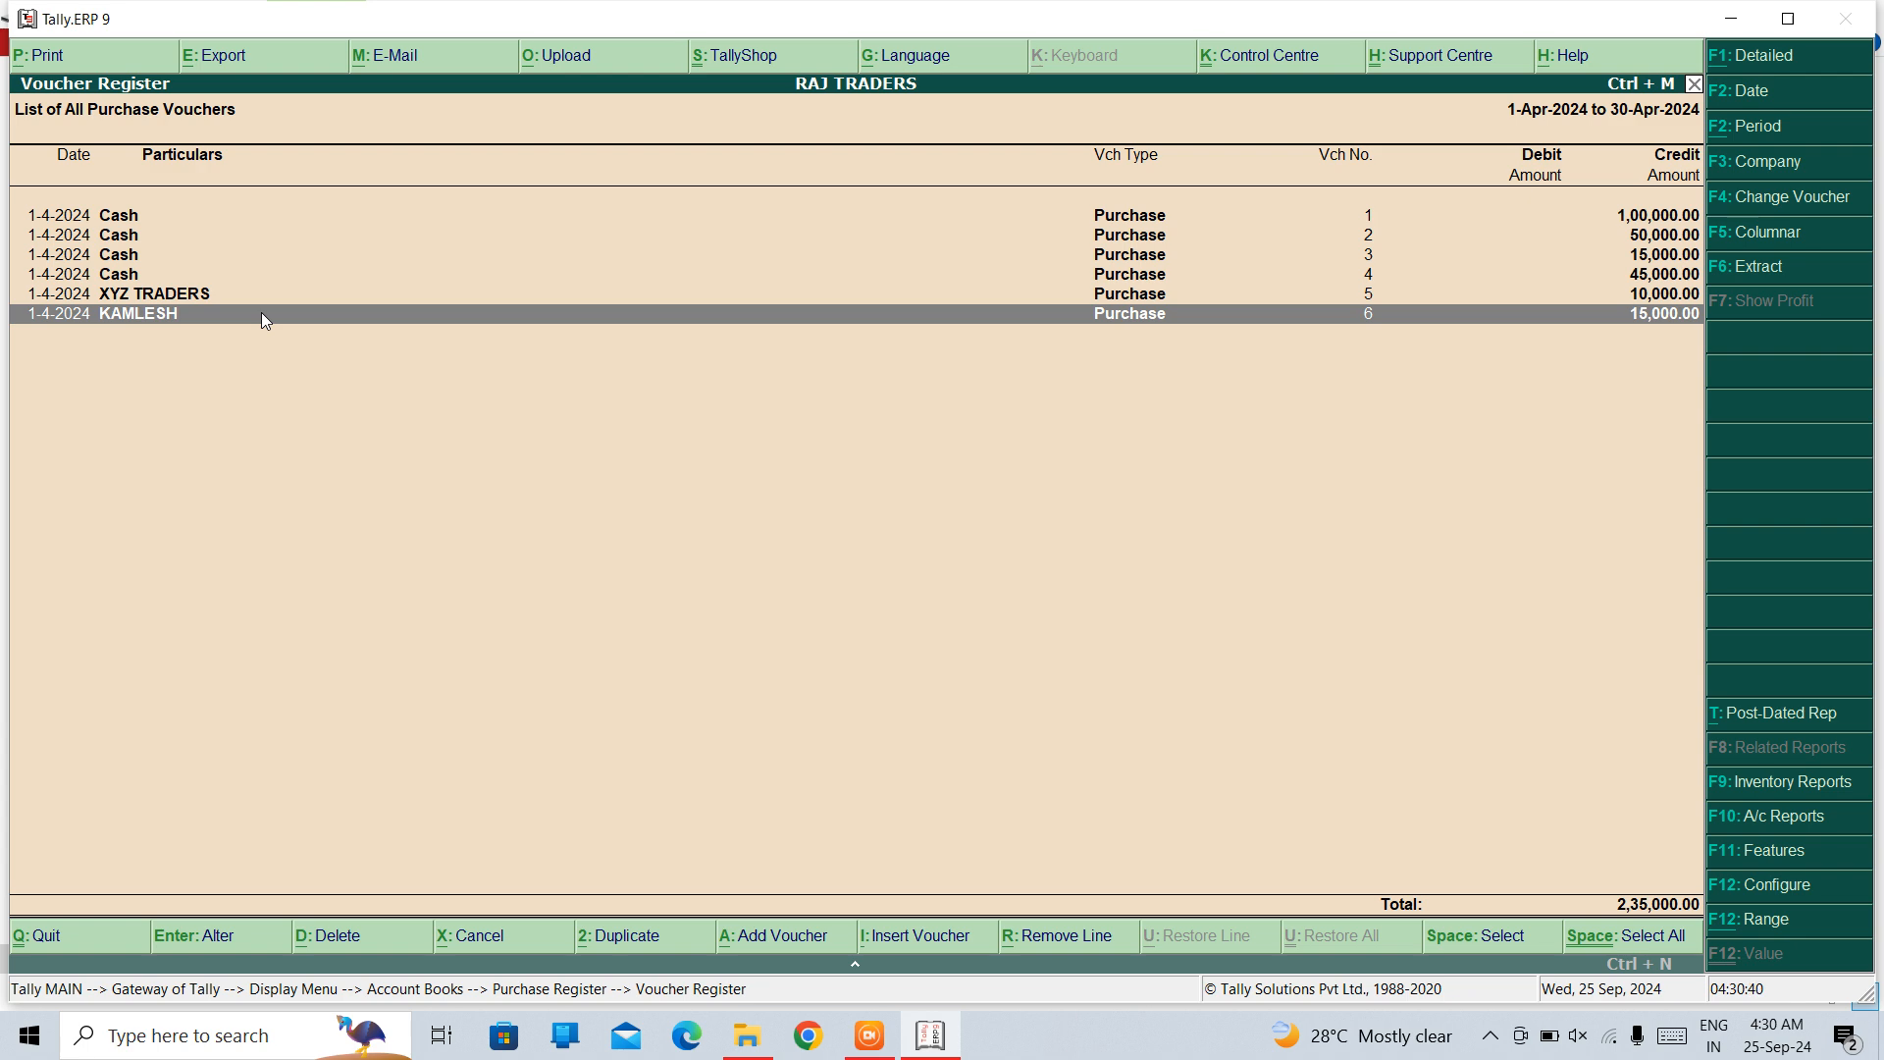
key(Escape)
key(Escape)
key(Escape)
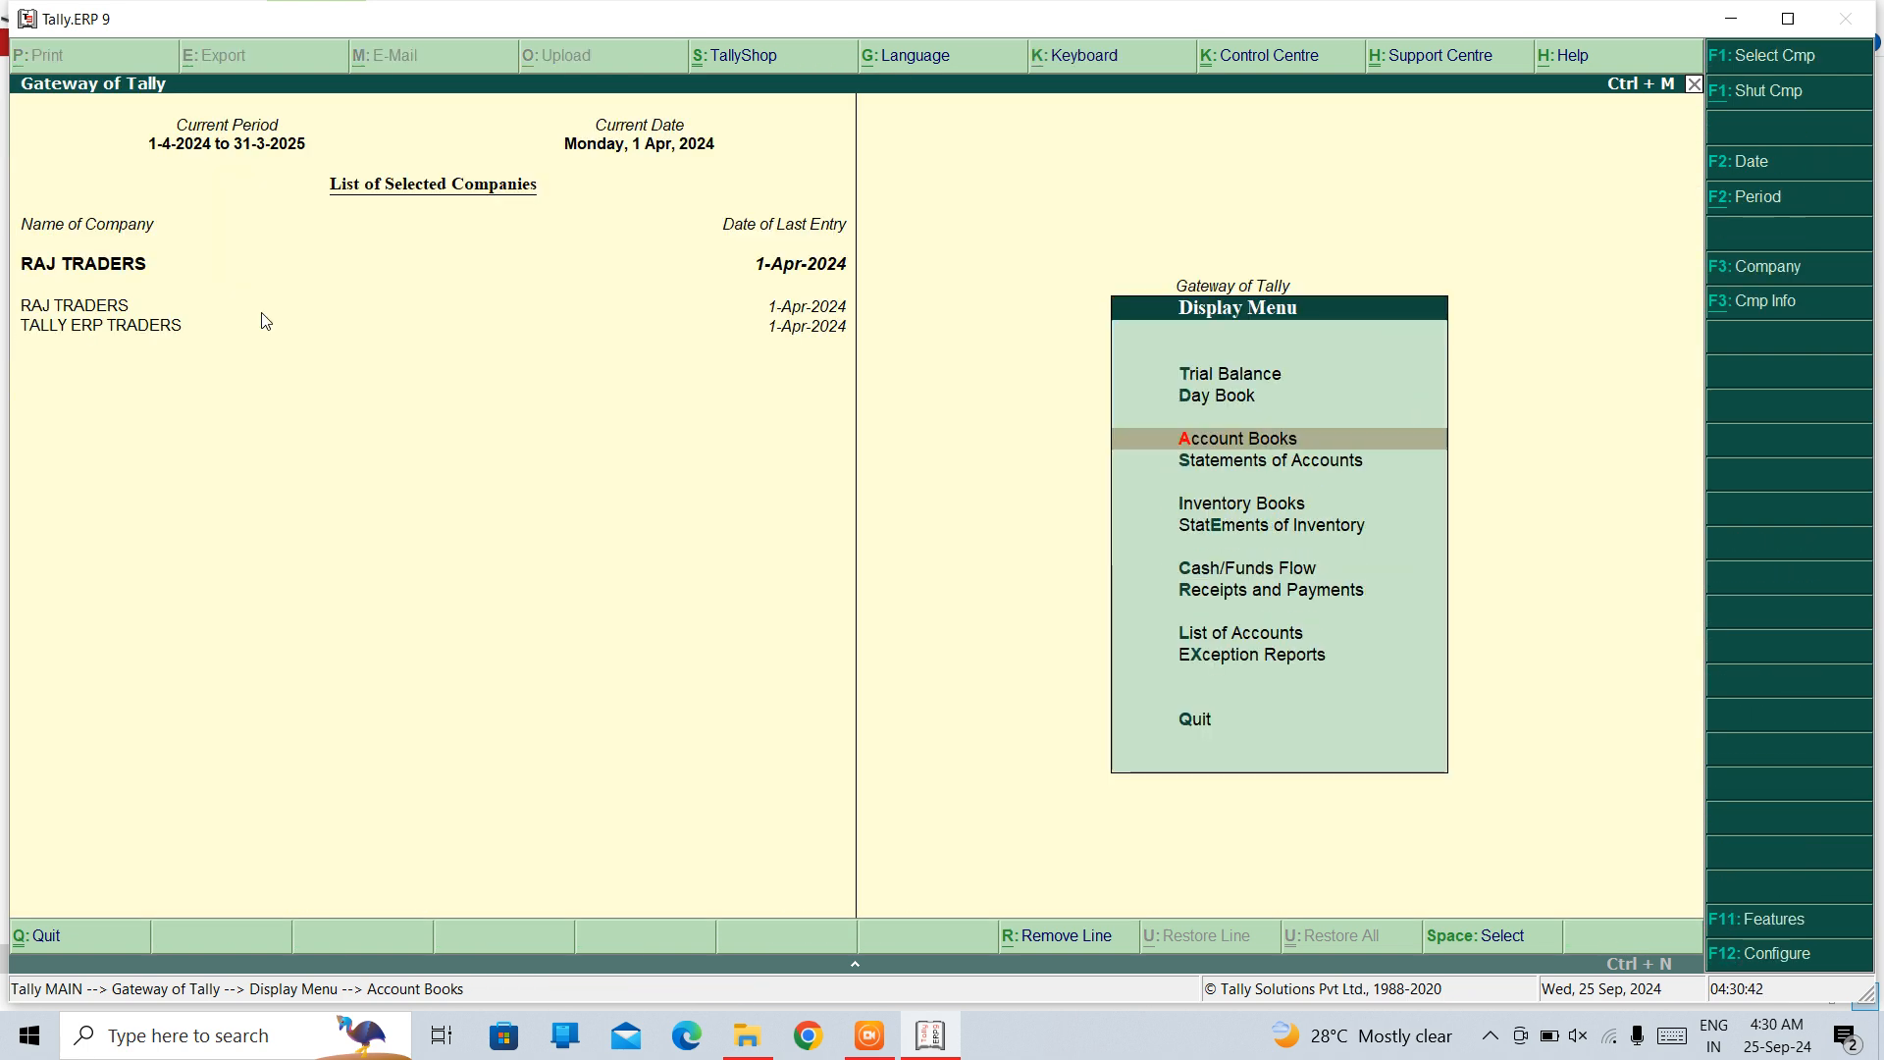
key(Escape)
Step: Open the Balance Sheet, view the Current Assets breakdown, and select its Closing Stock line
key(Up)
key(Up)
key(Up)
key(Up)
key(Up)
key(Up)
key(Up)
key(Up)
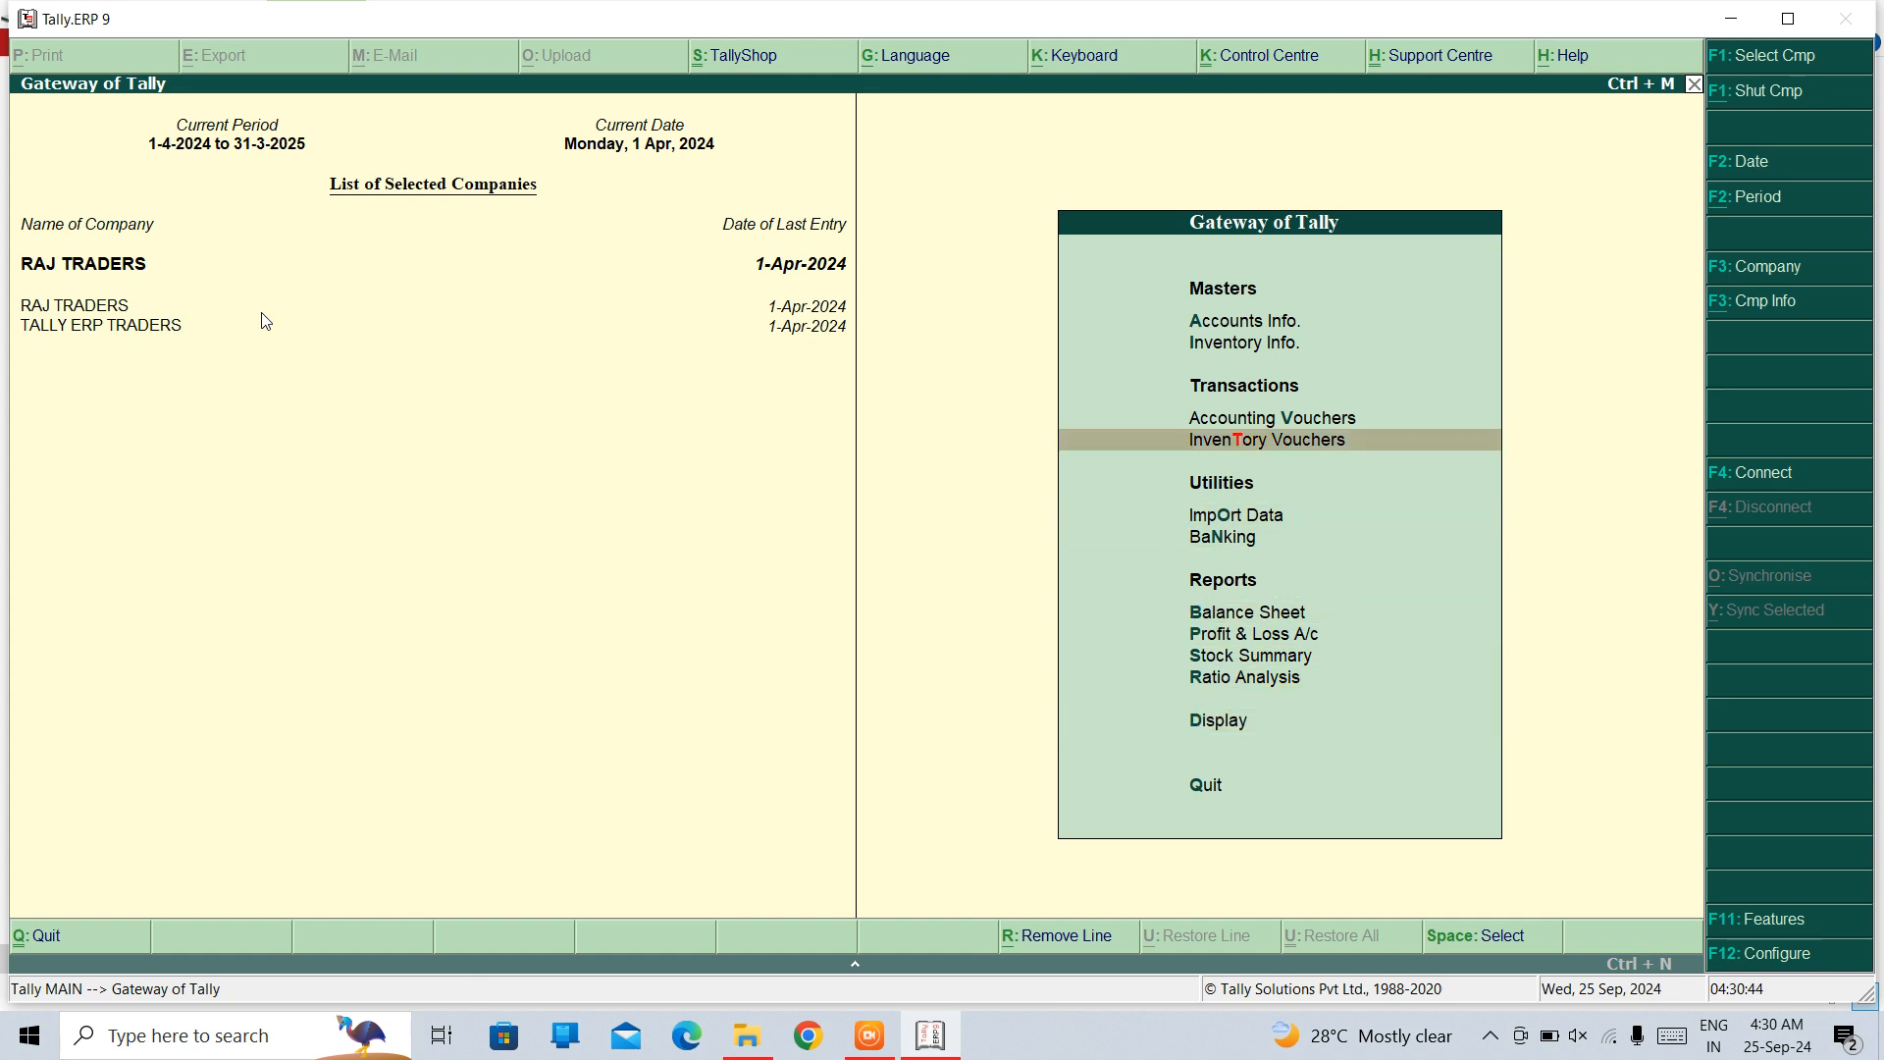
key(Down)
key(Down)
key(Down)
key(Down)
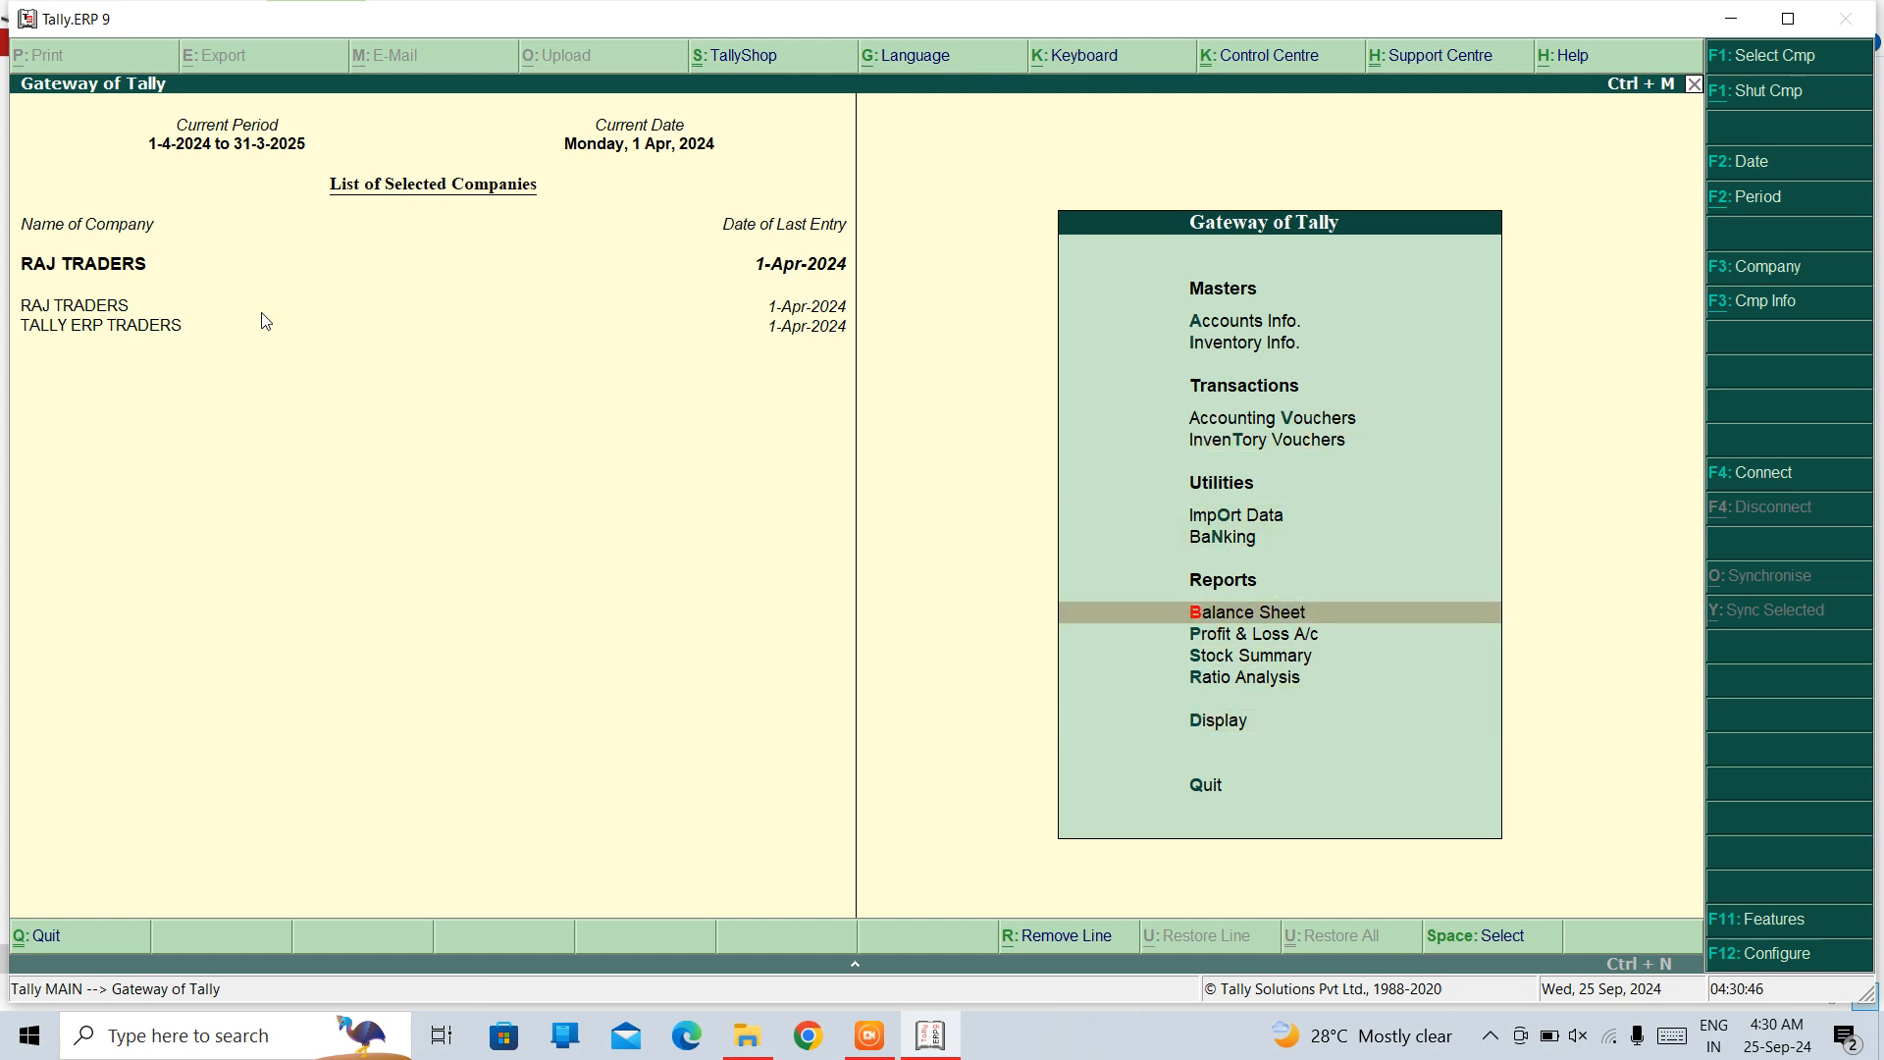
key(Return)
key(Right)
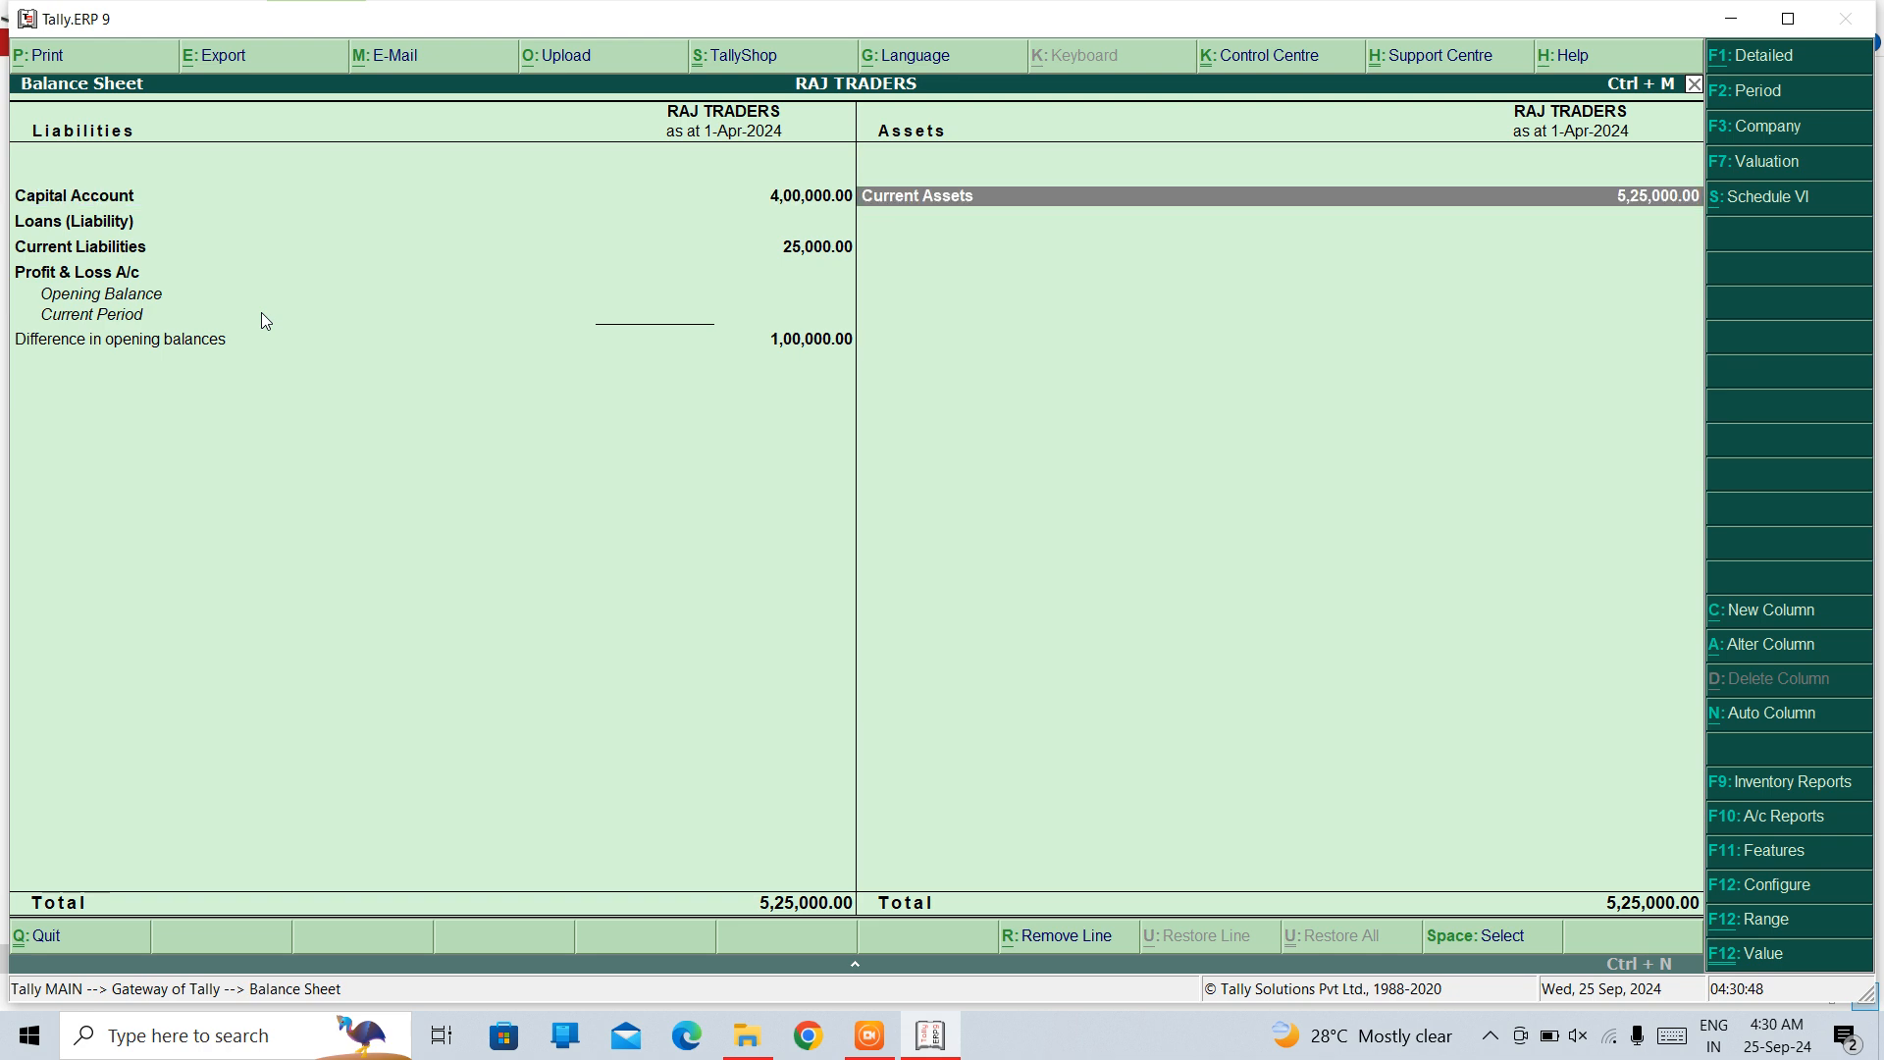
key(Return)
key(Down)
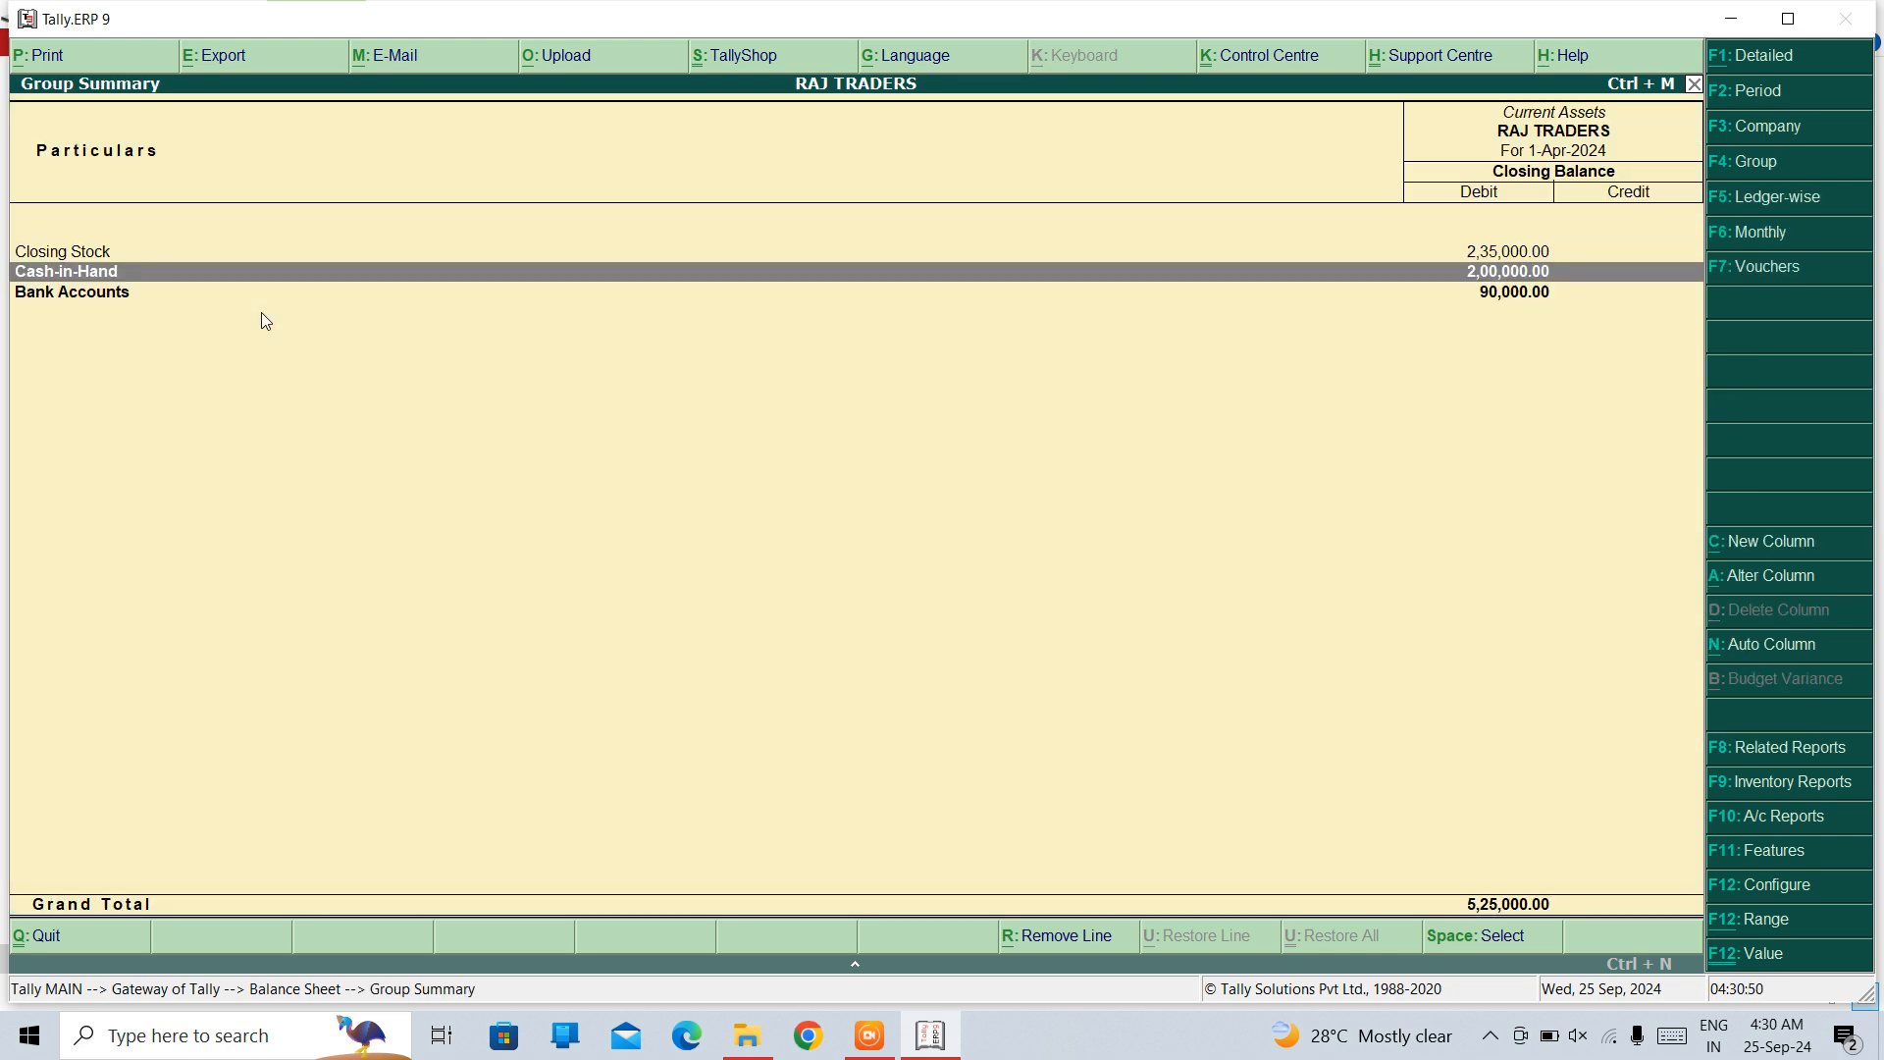
key(Up)
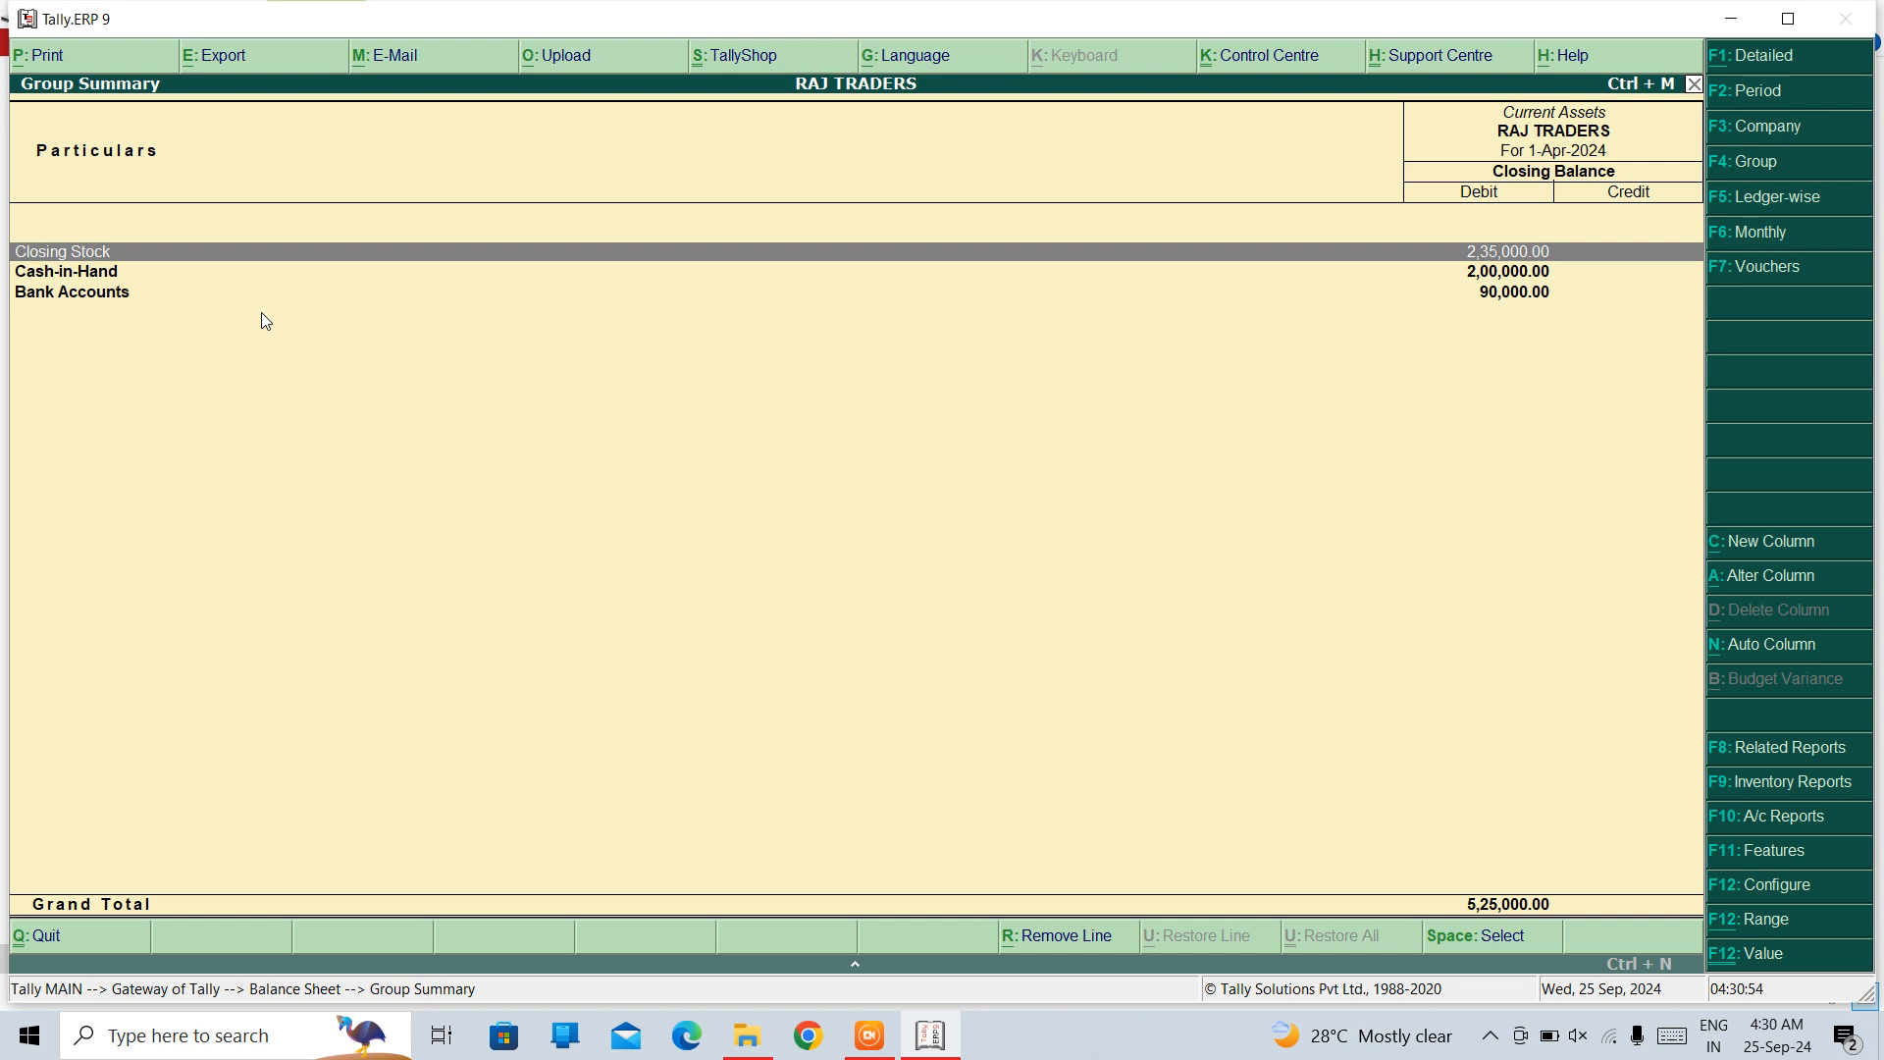
Step: Examine the ELECTRONIC group's items within the closing stock summary, and return to the Gateway of Tally
key(Return)
key(Return)
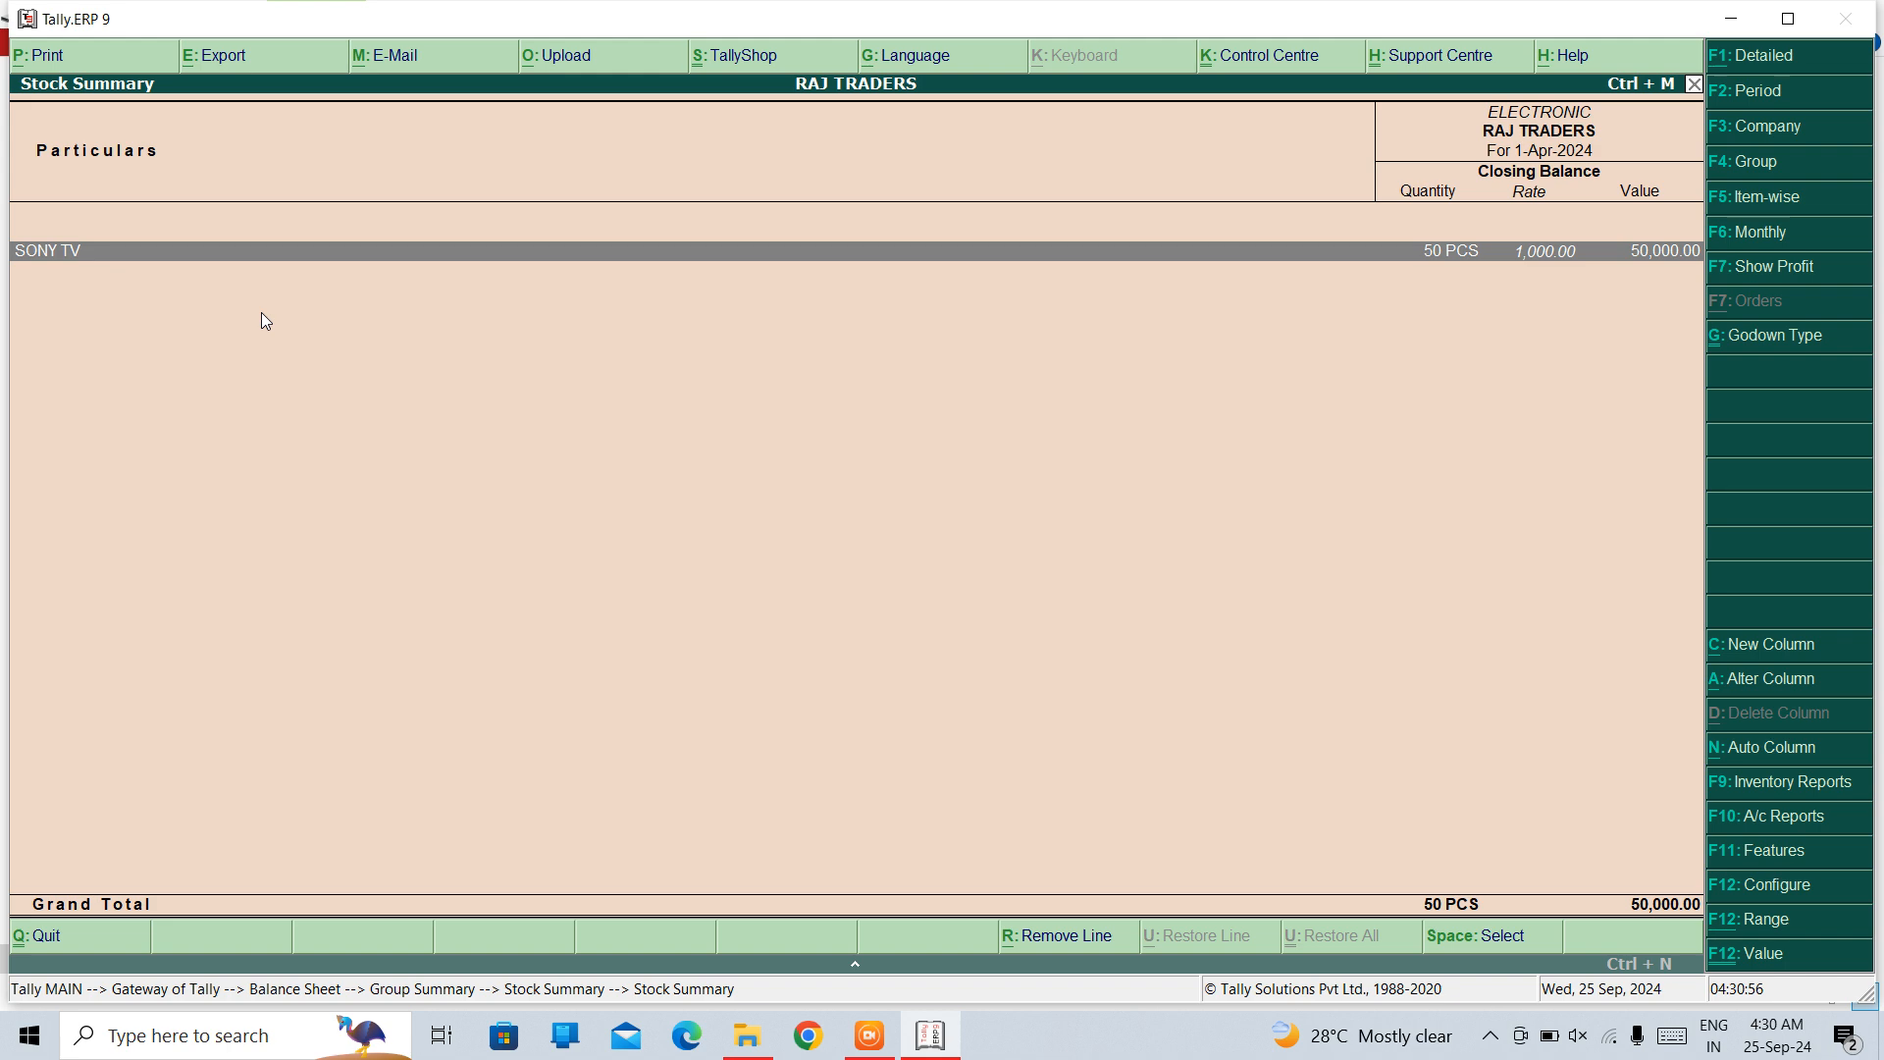
key(Escape)
key(Down)
key(Escape)
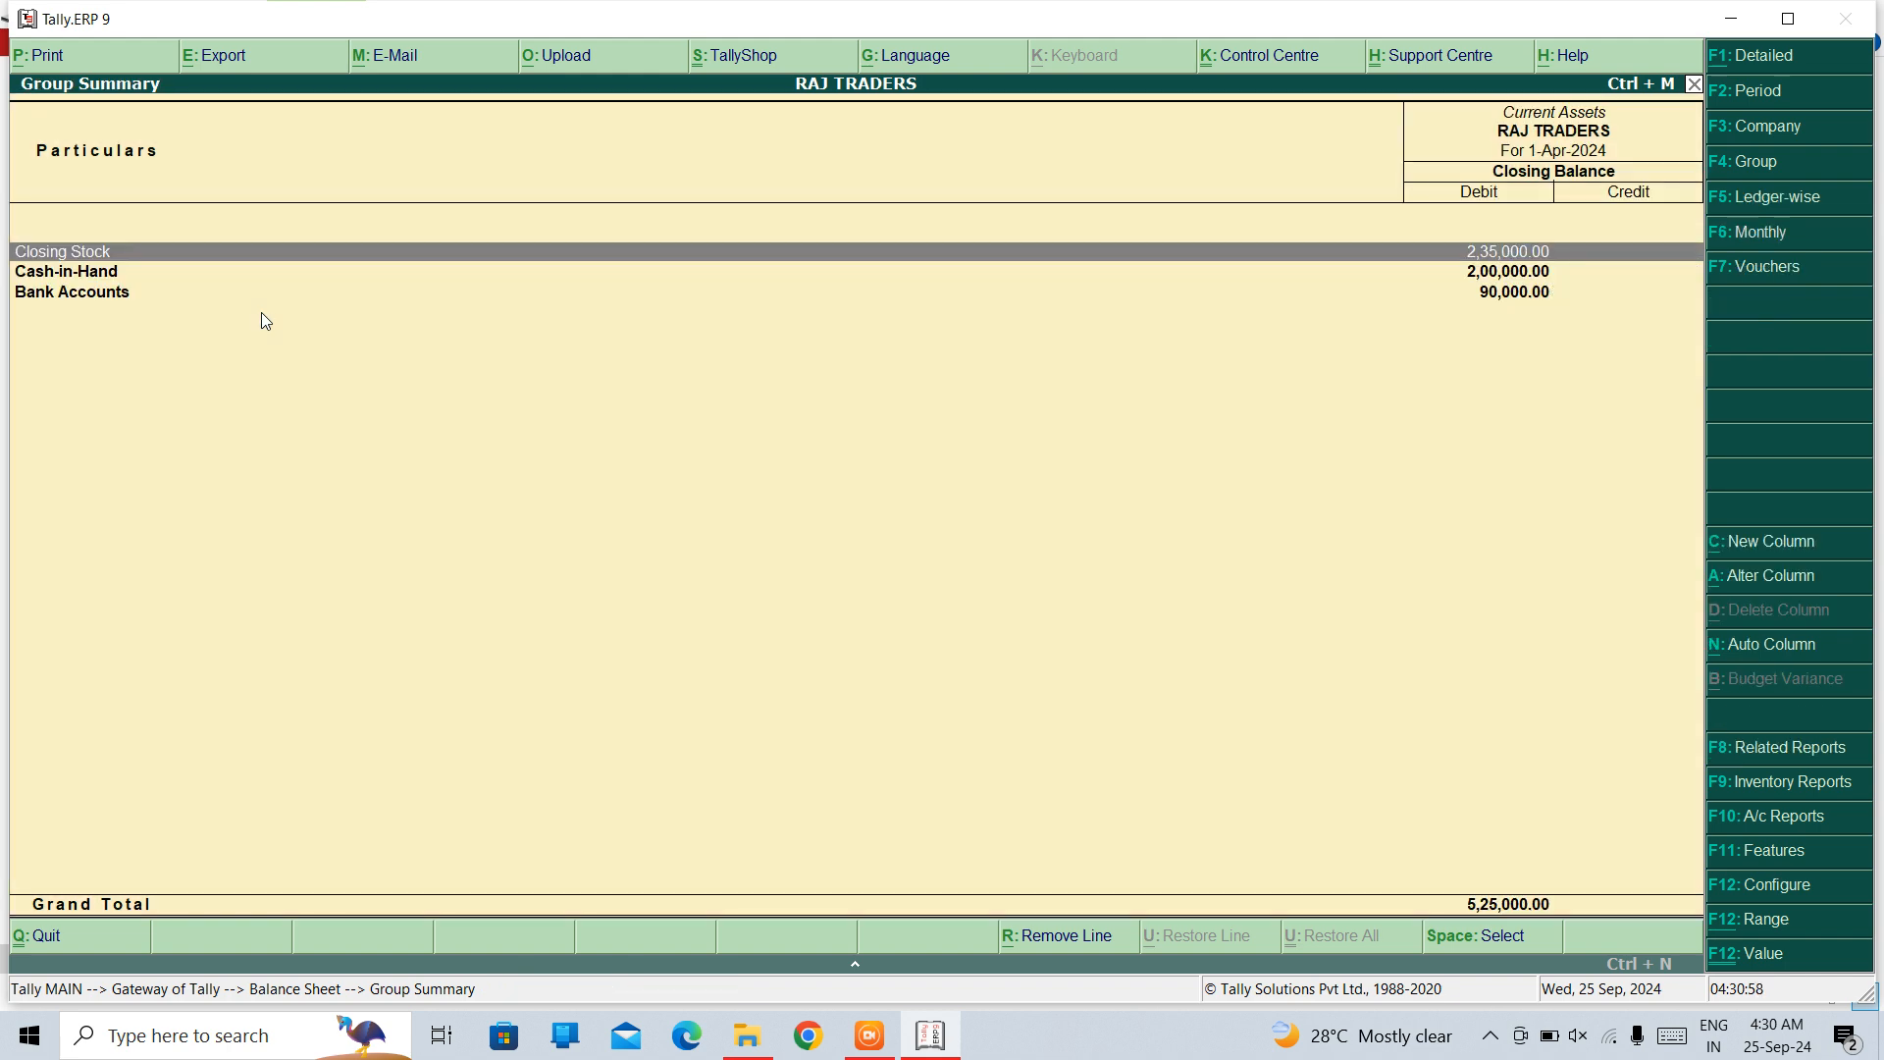
key(Escape)
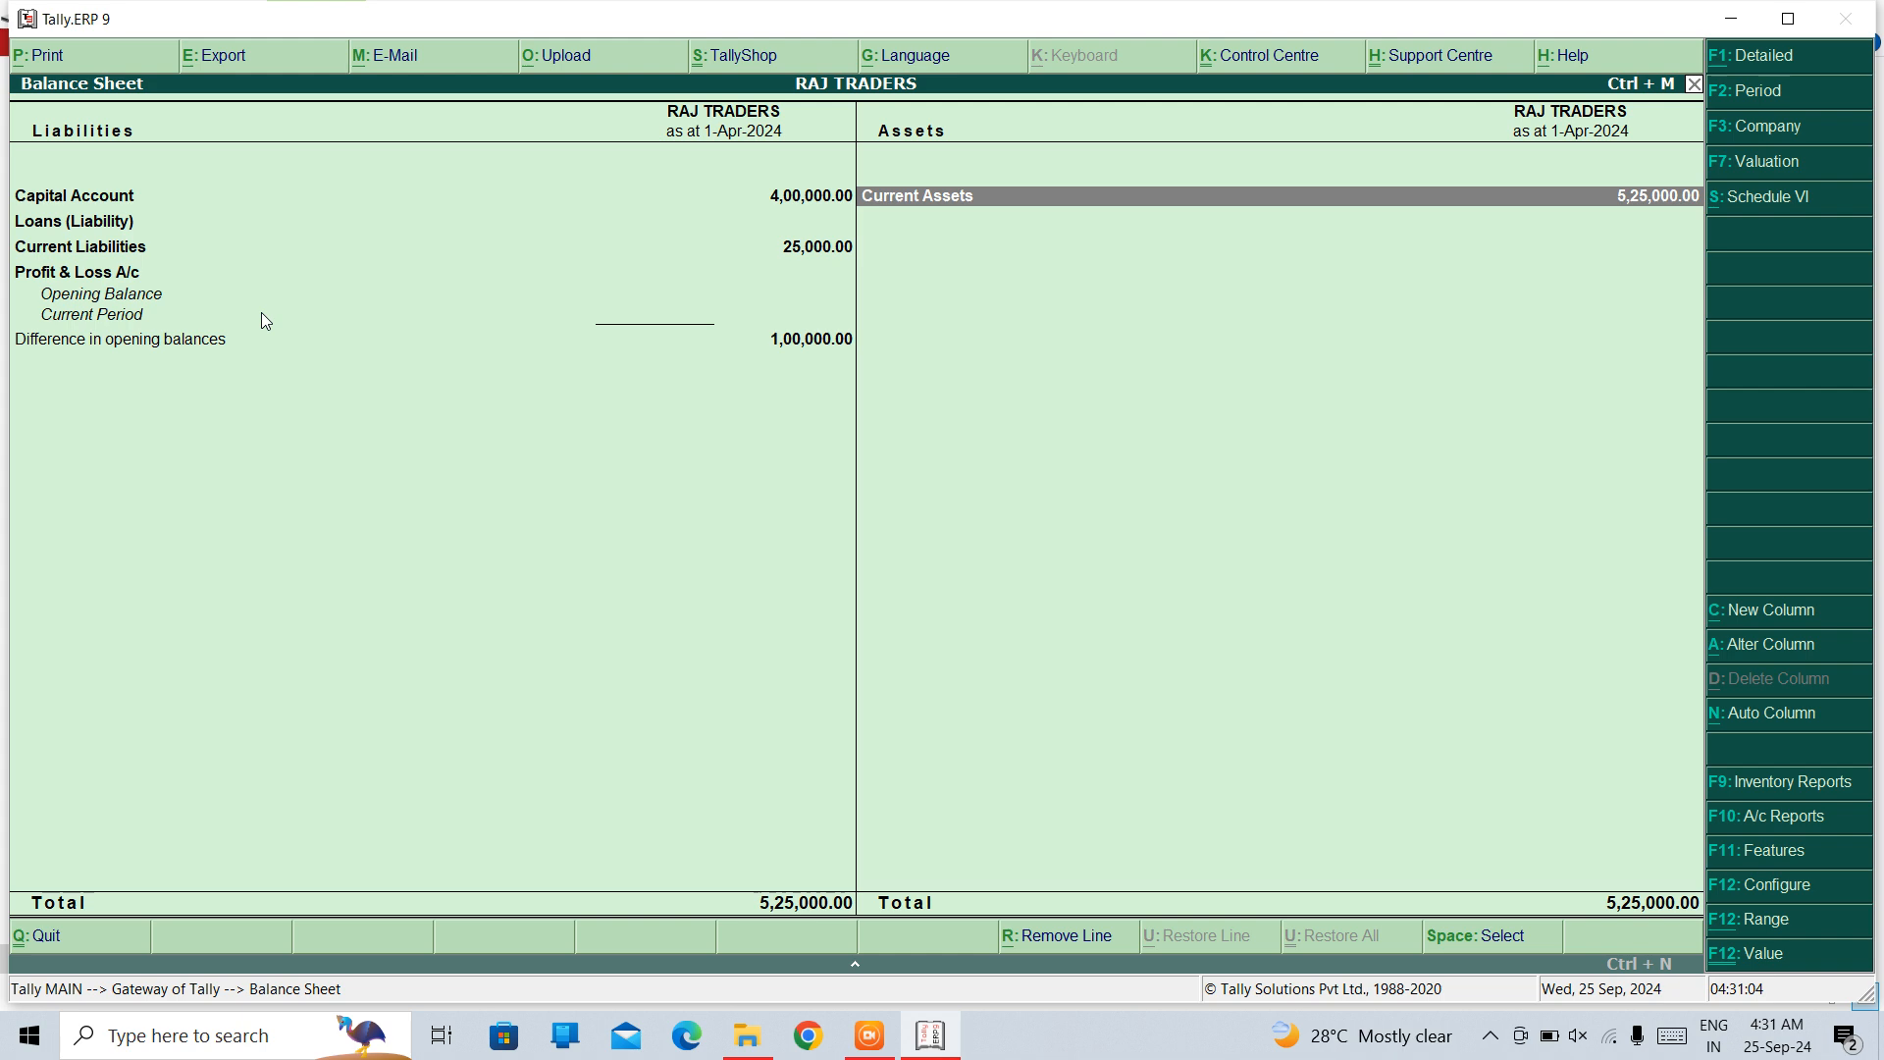
key(Escape)
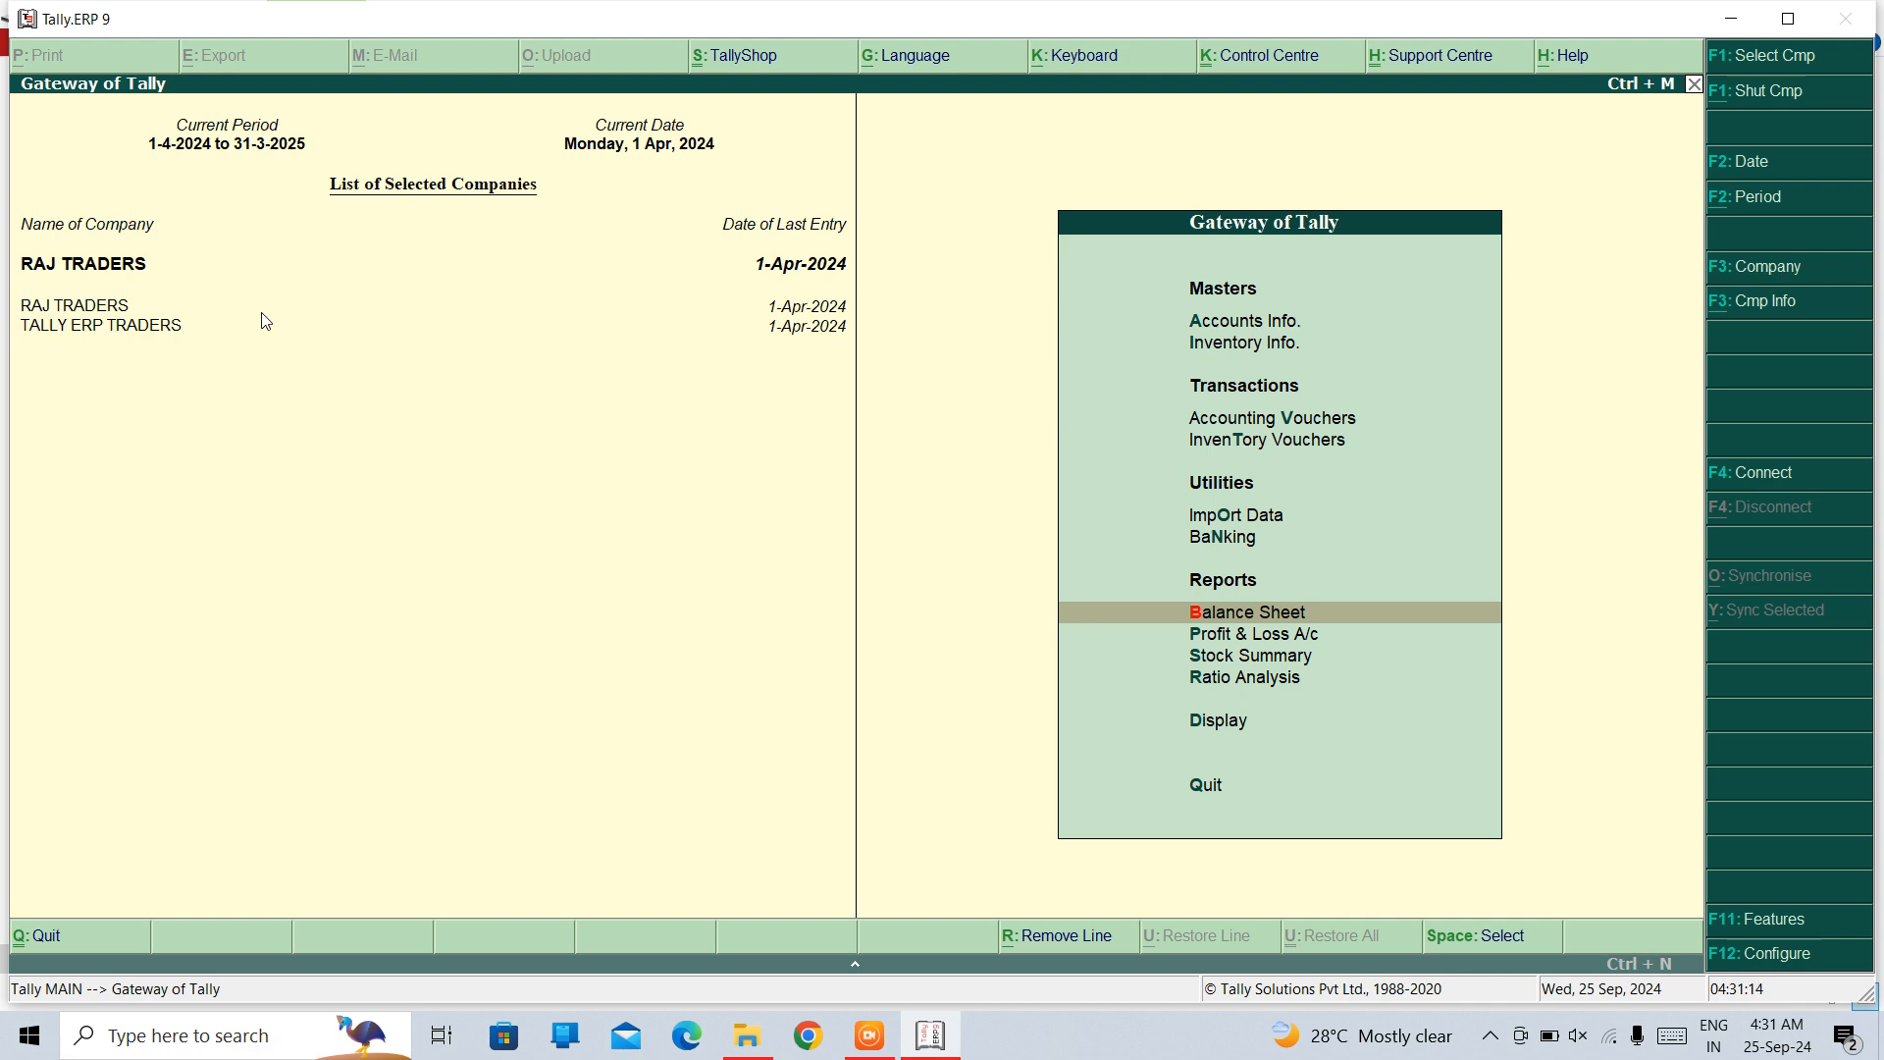
Step: Start a new purchase voucher and switch it from item invoice to accounting invoice mode
key(Up)
key(Up)
key(Up)
key(Up)
key(Return)
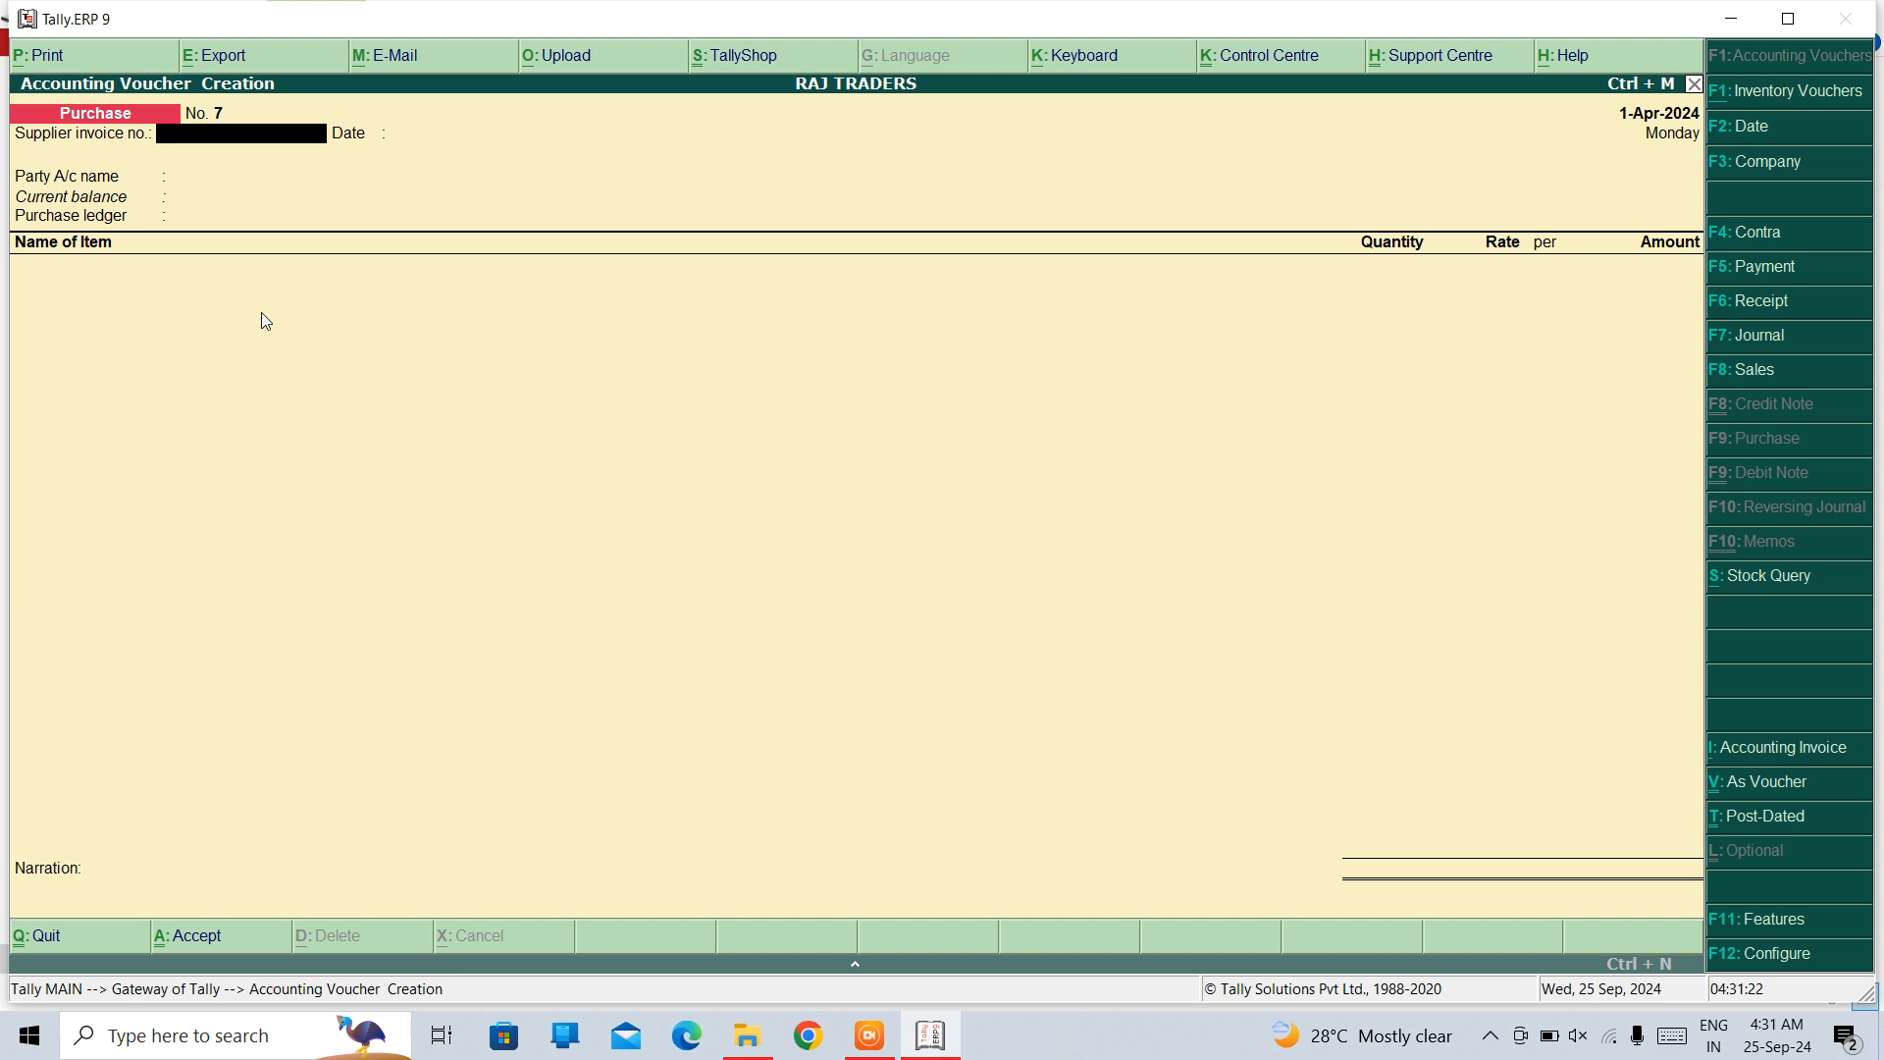
key(Return)
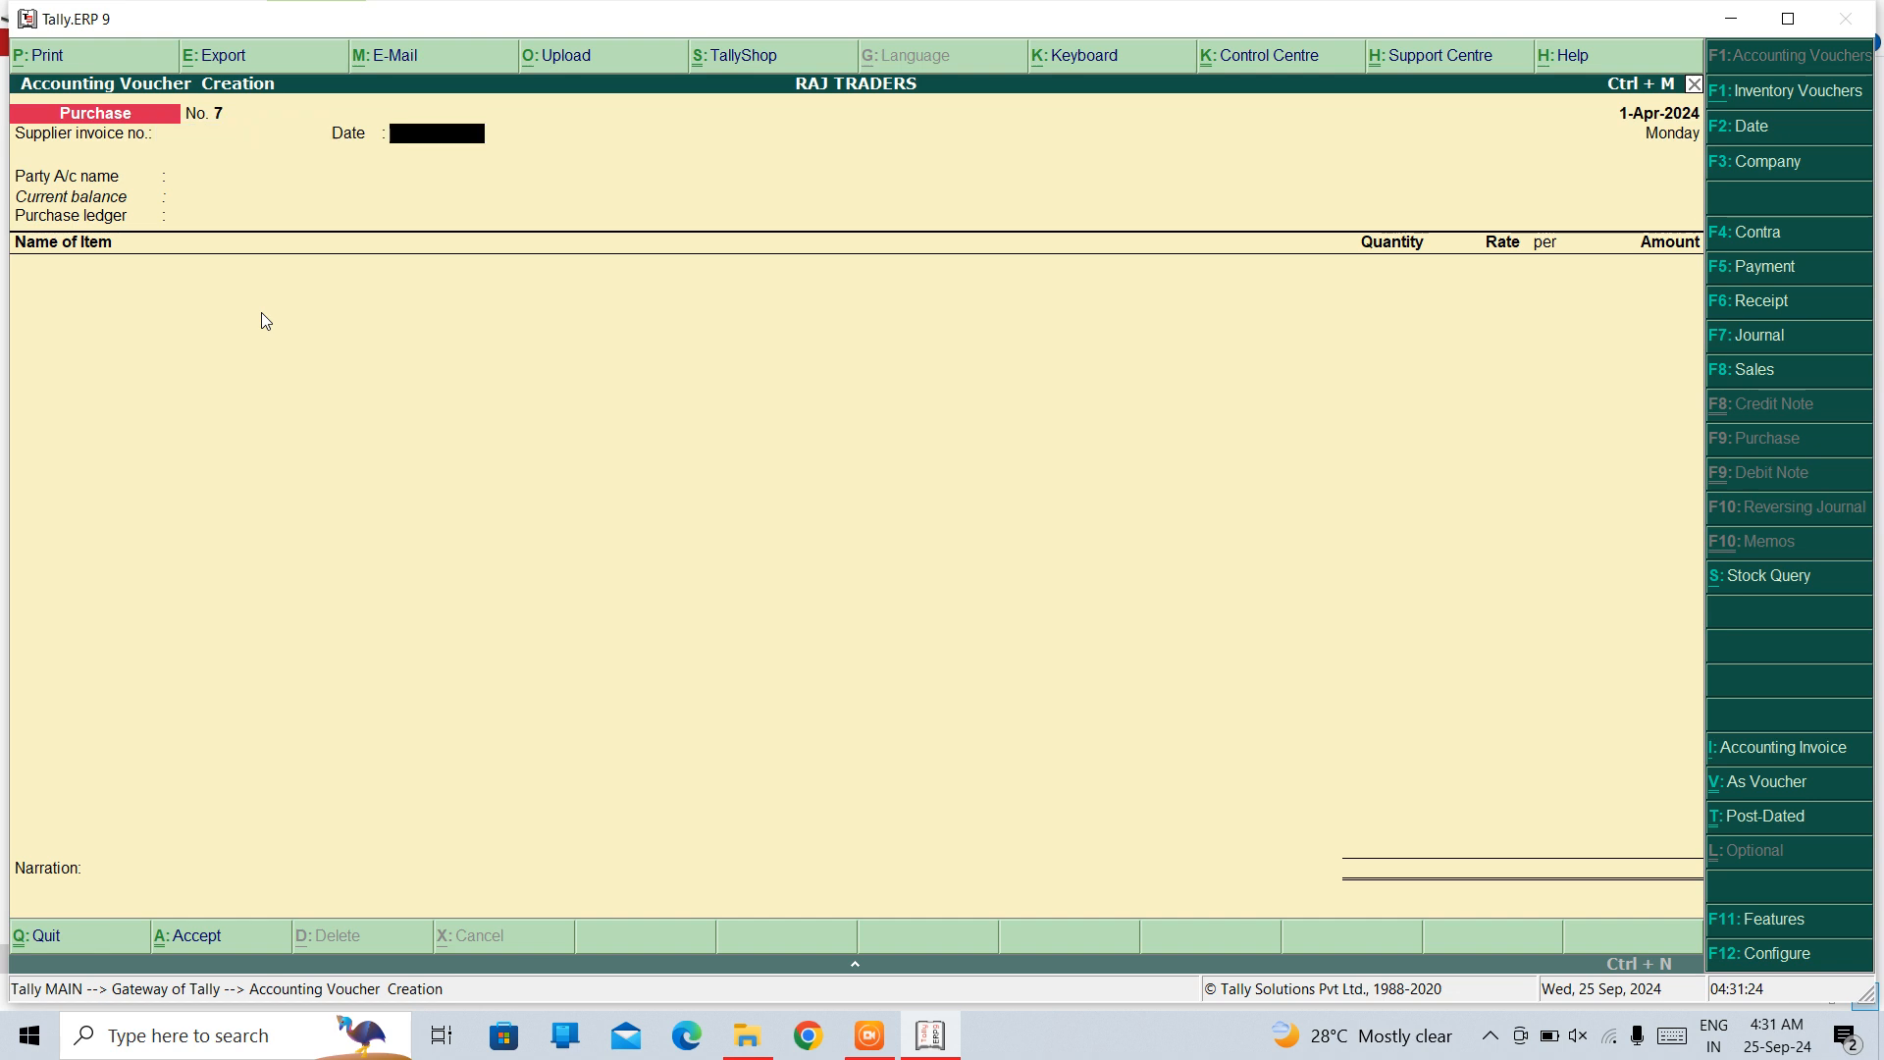
key(Return)
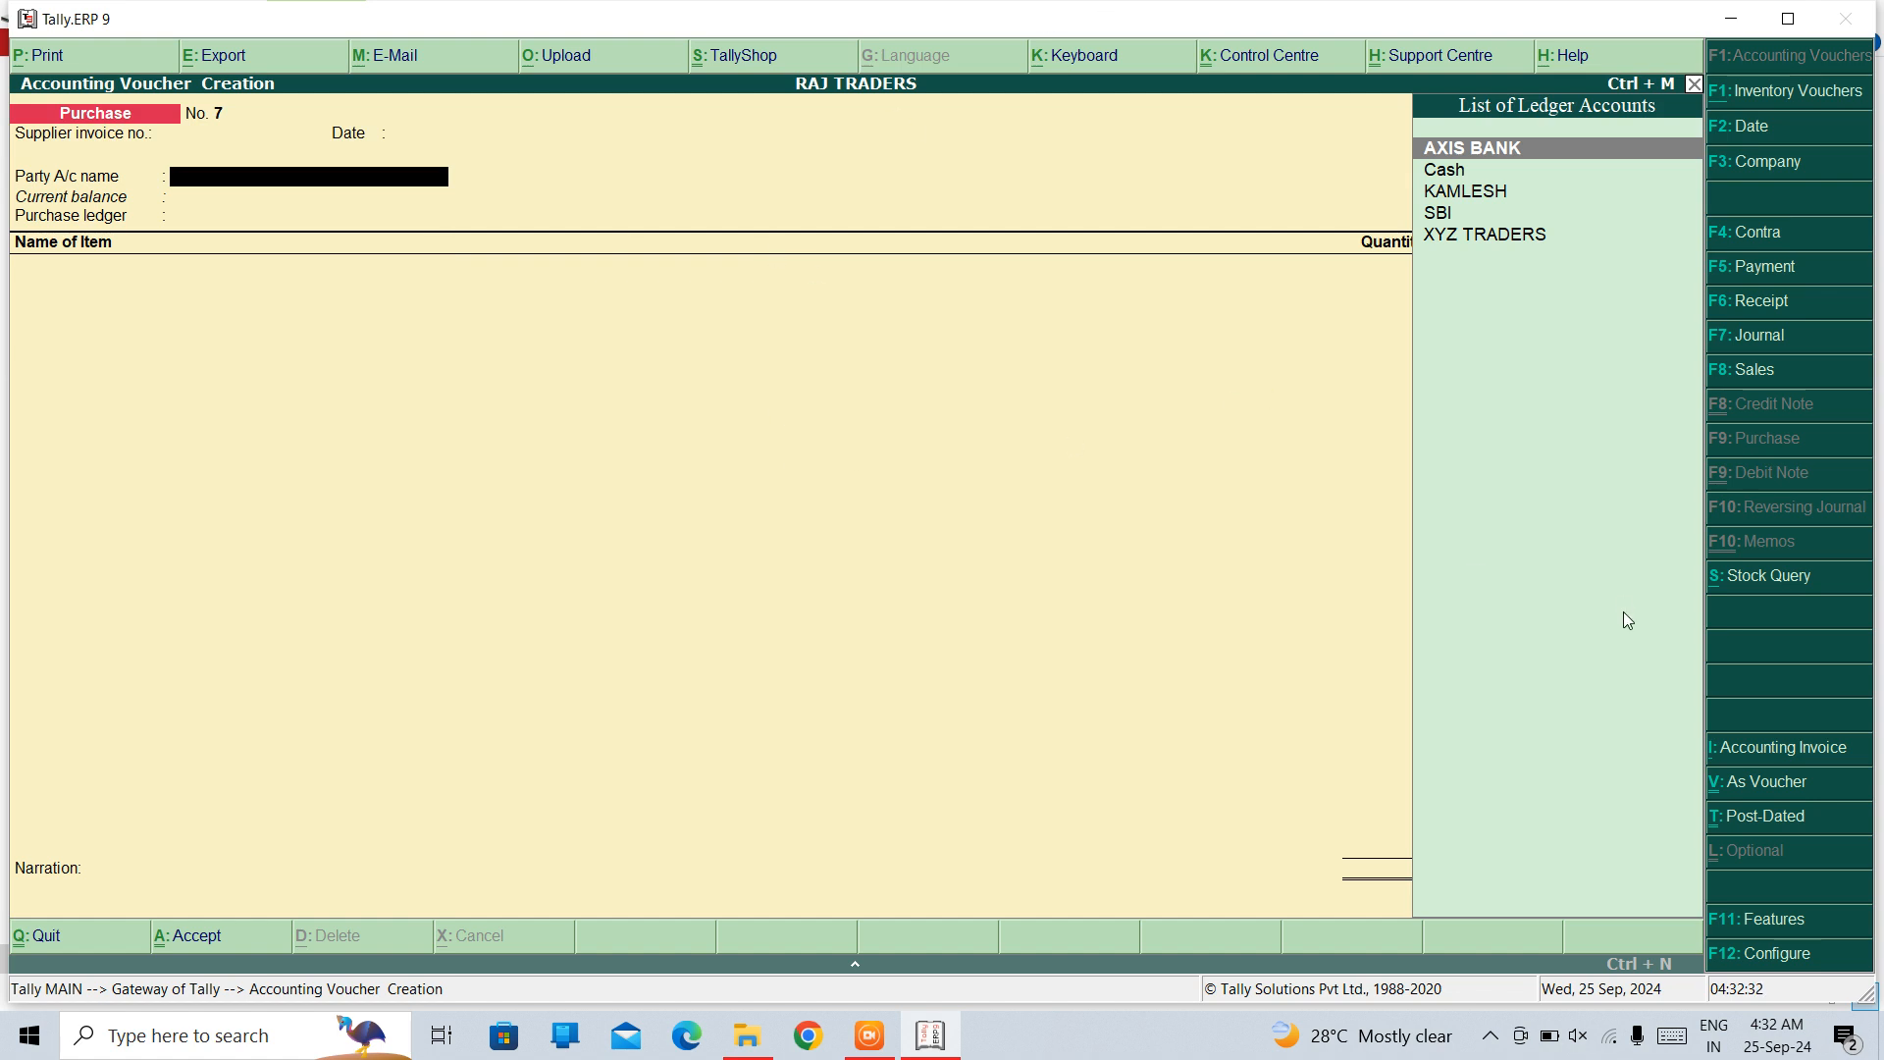
click(1756, 753)
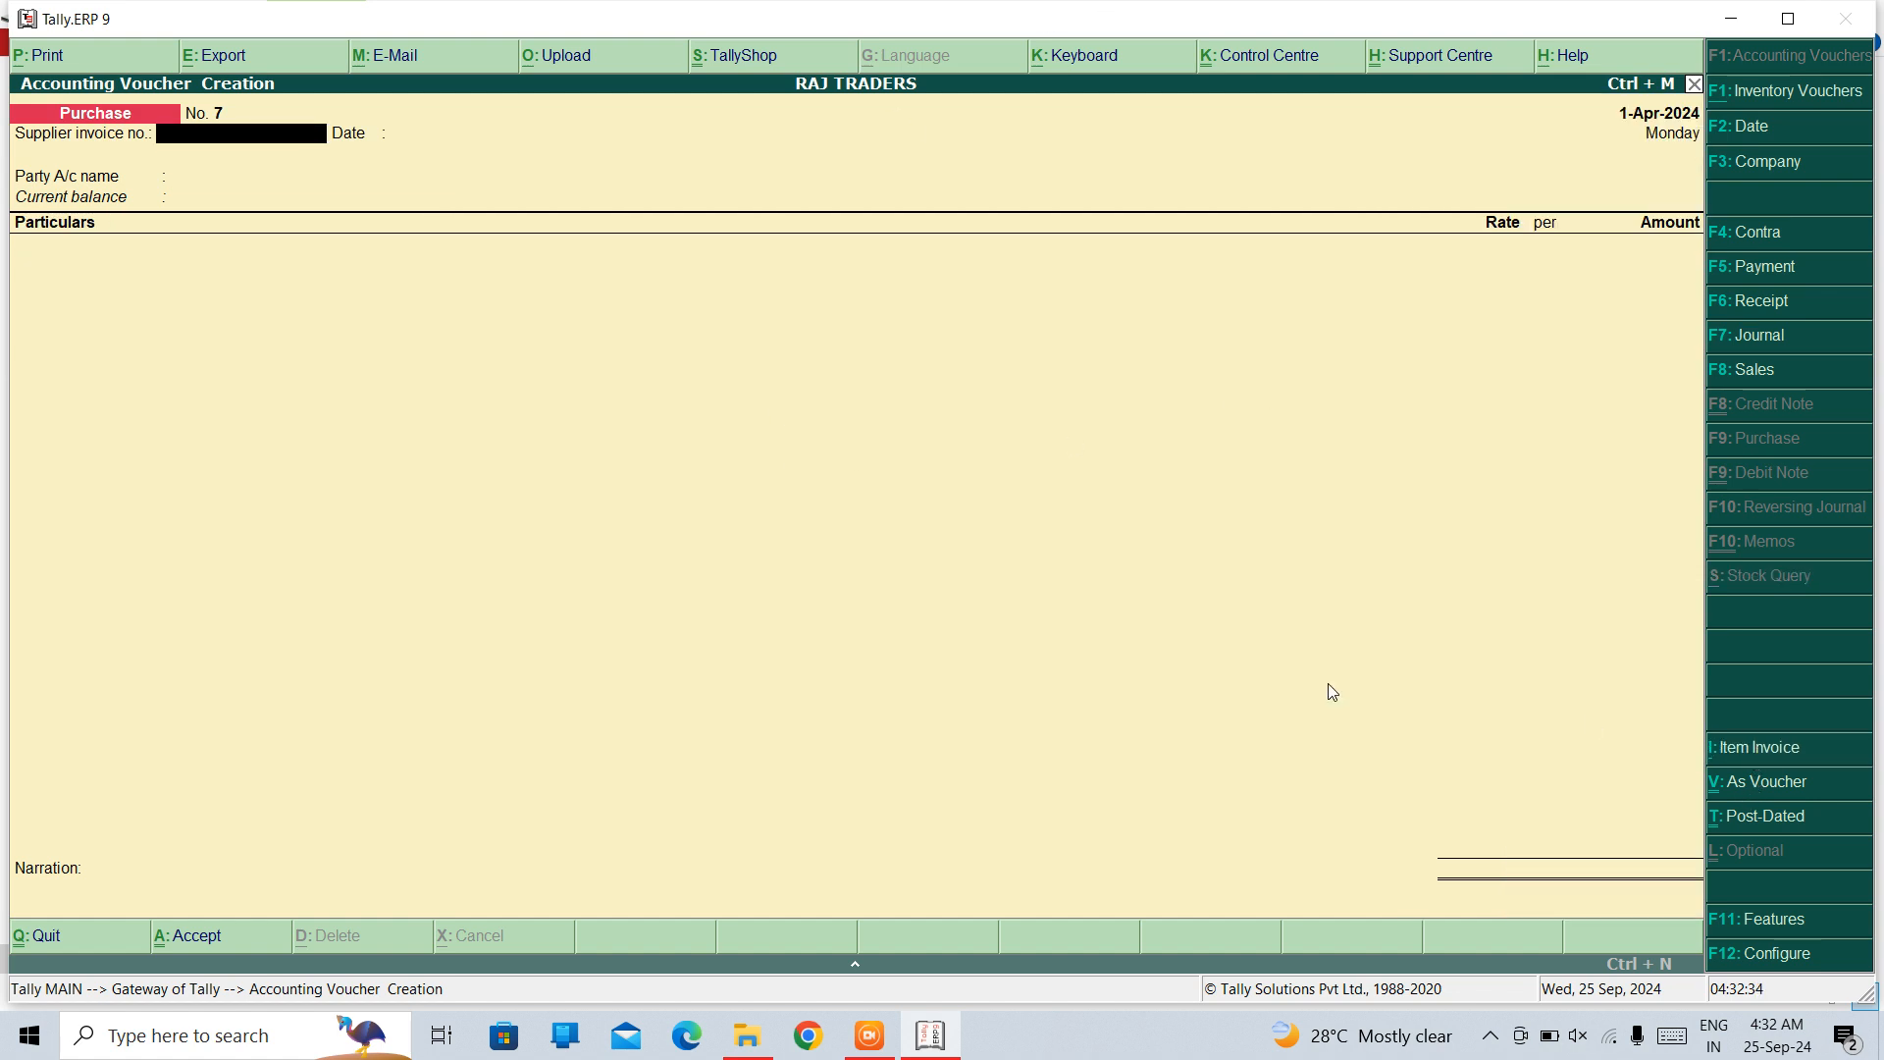
key(Return)
key(Return)
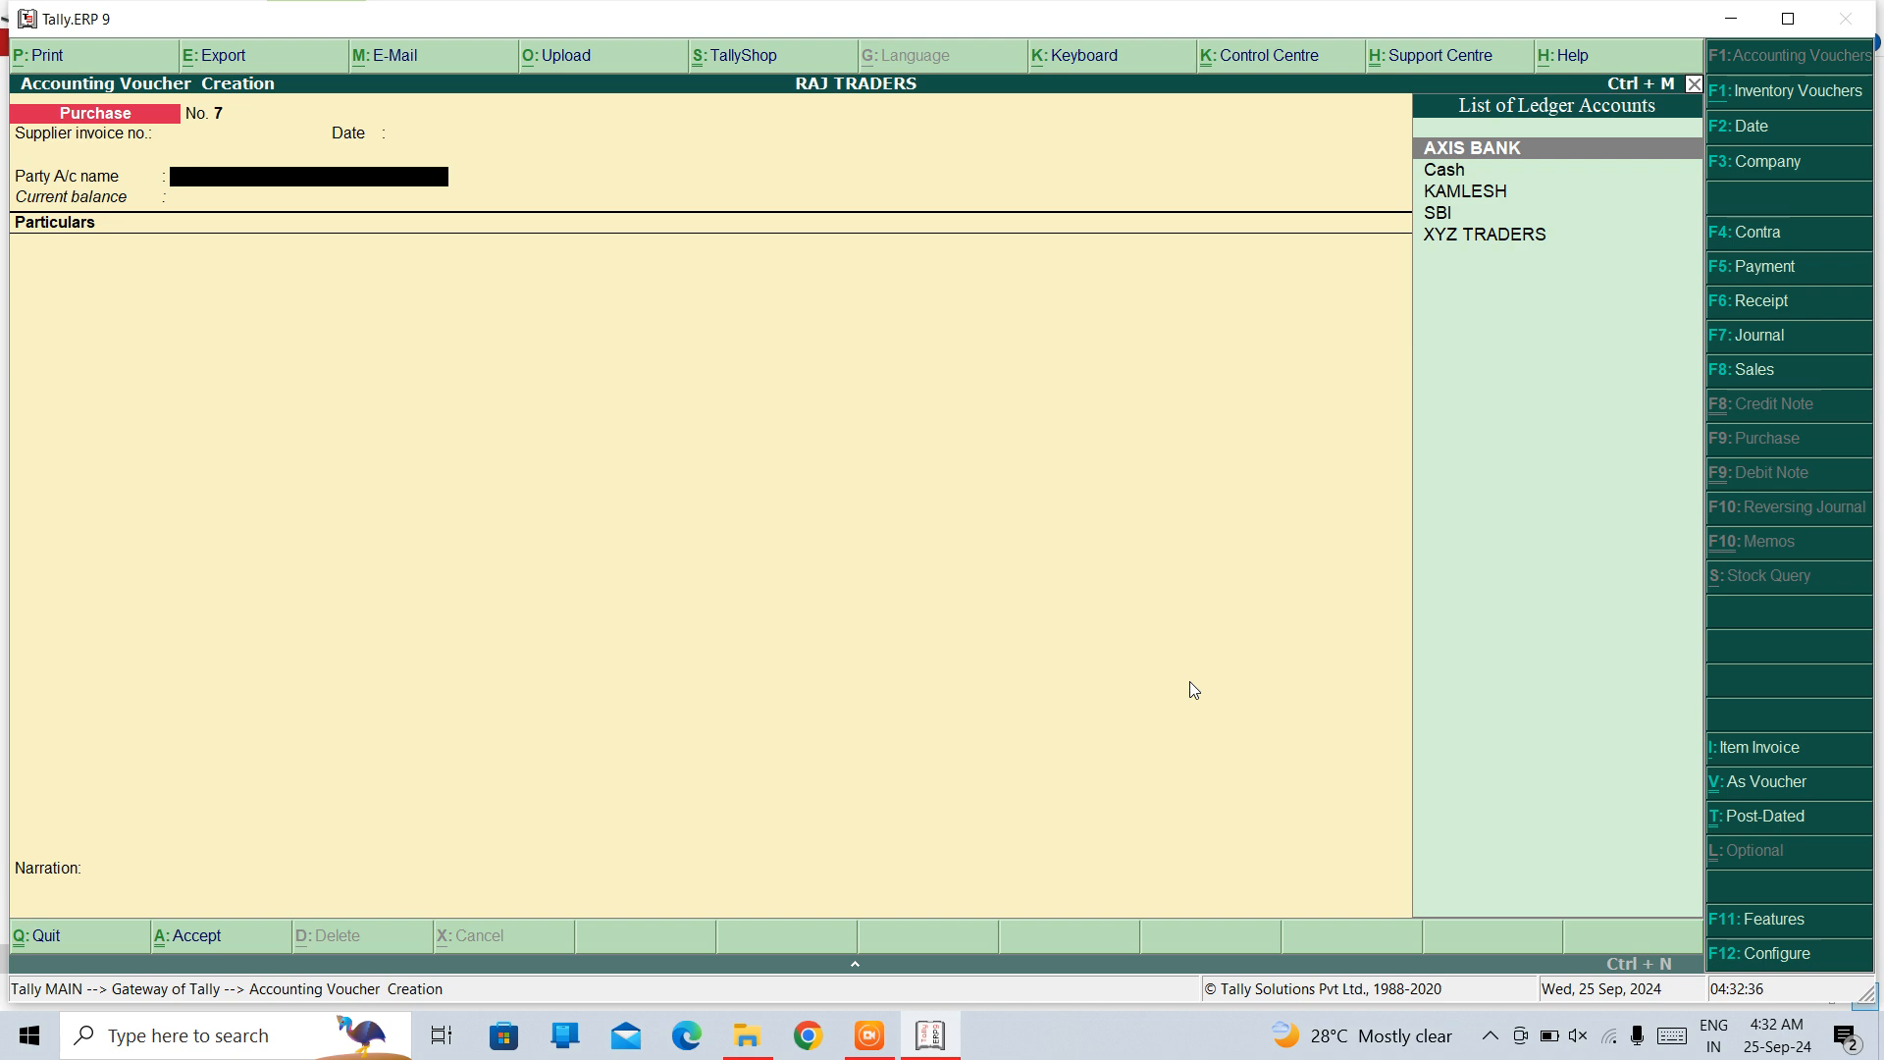
key(Down)
key(Down)
key(Return)
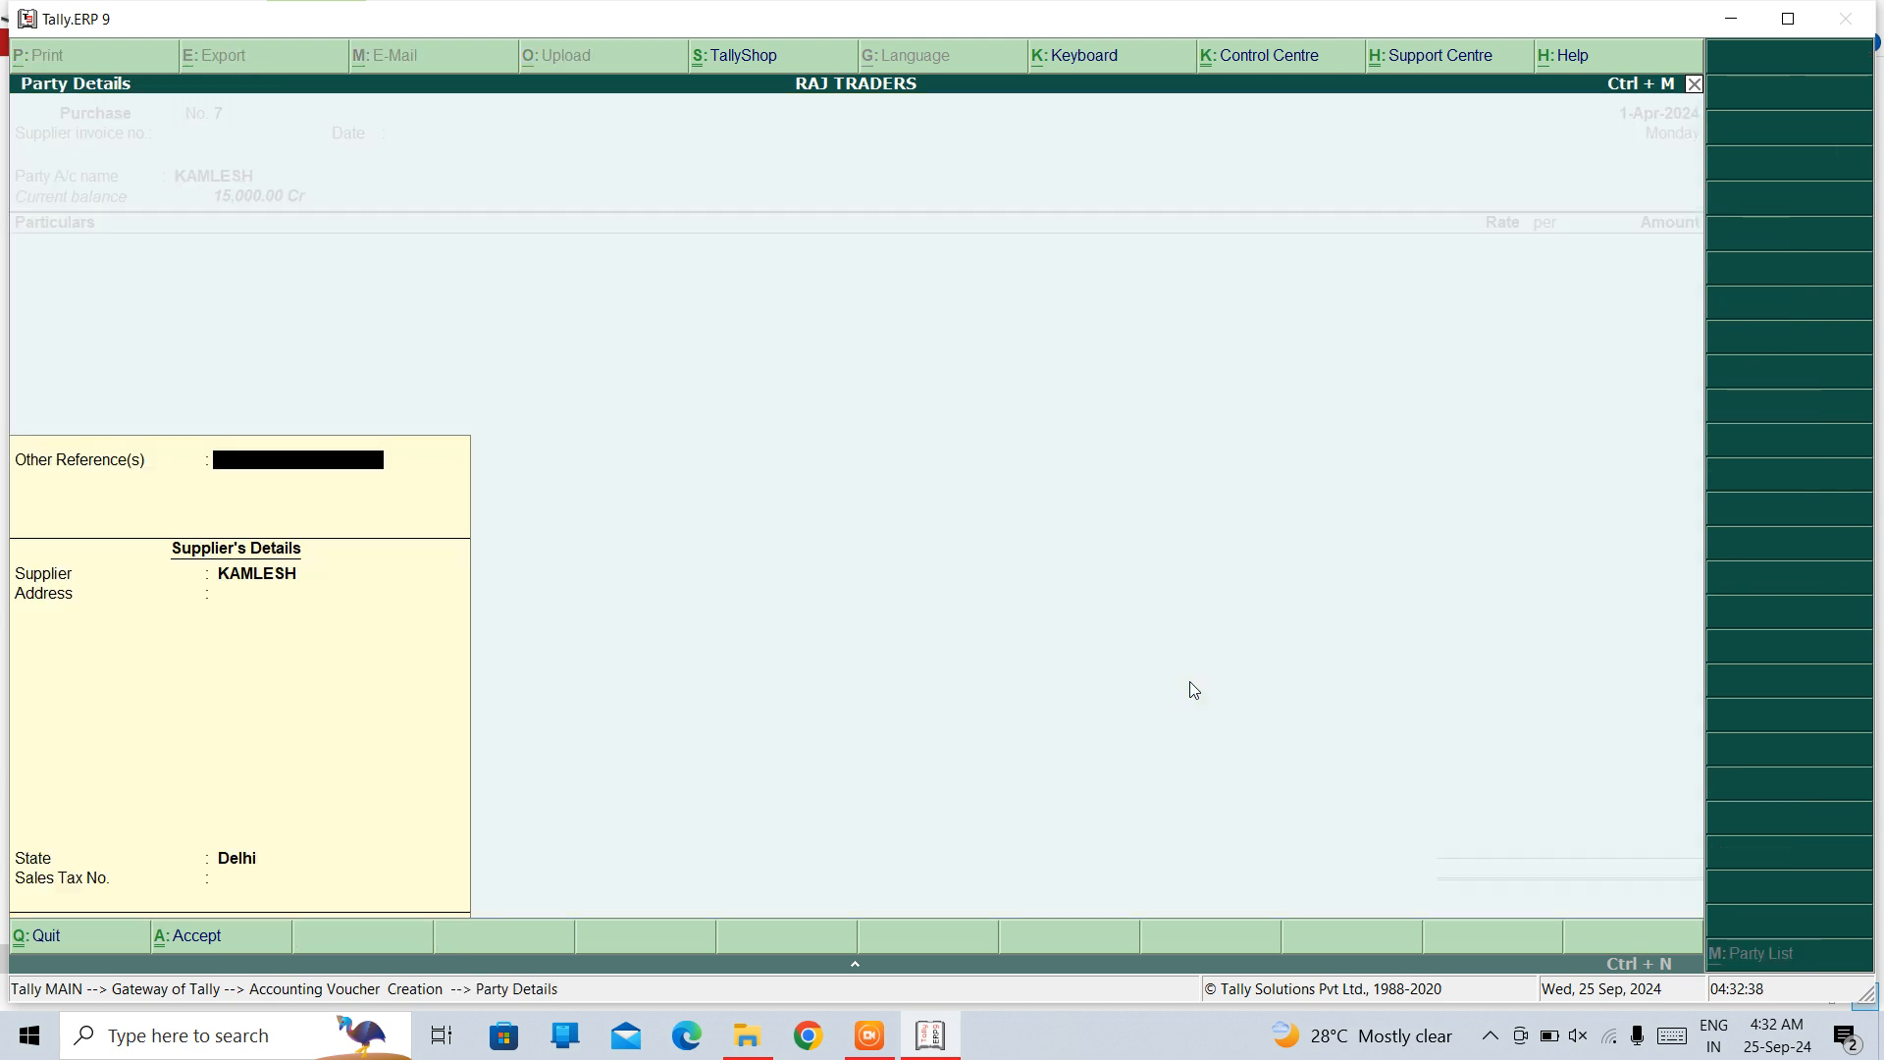
key(Return)
text(D)
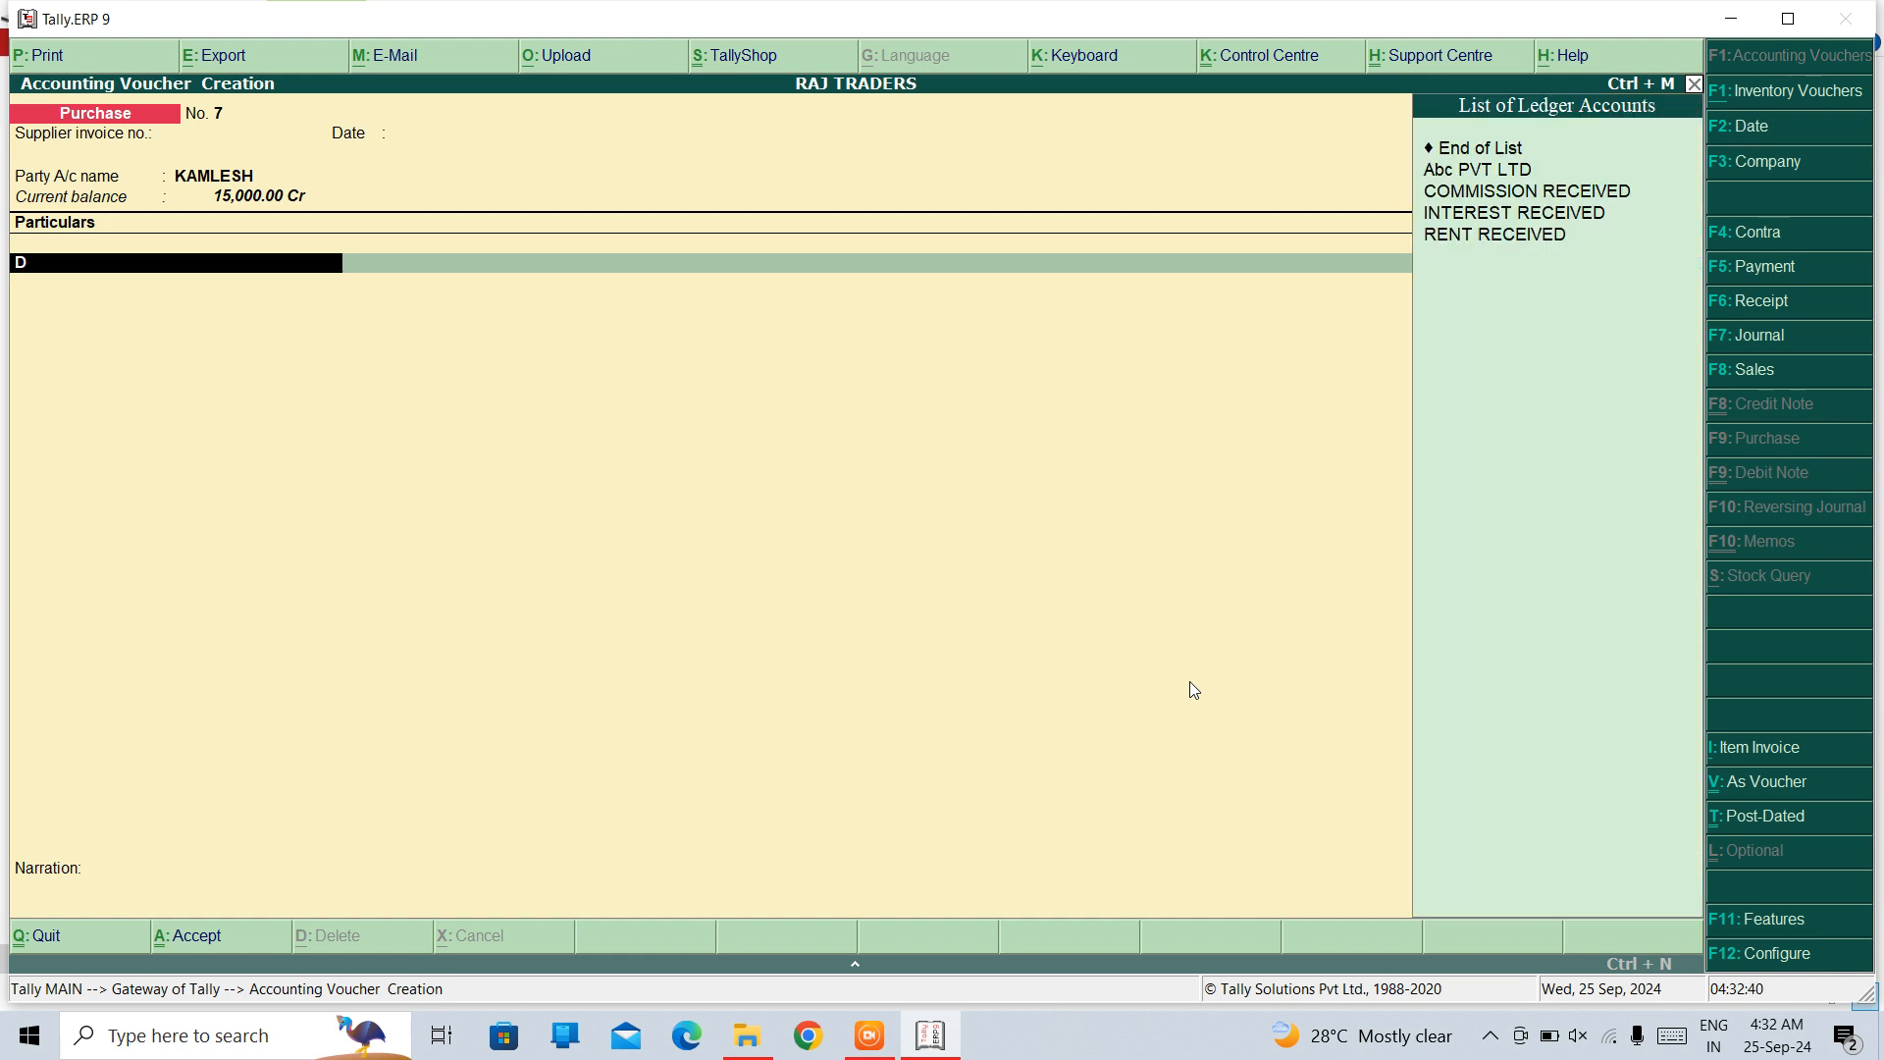
key(Down)
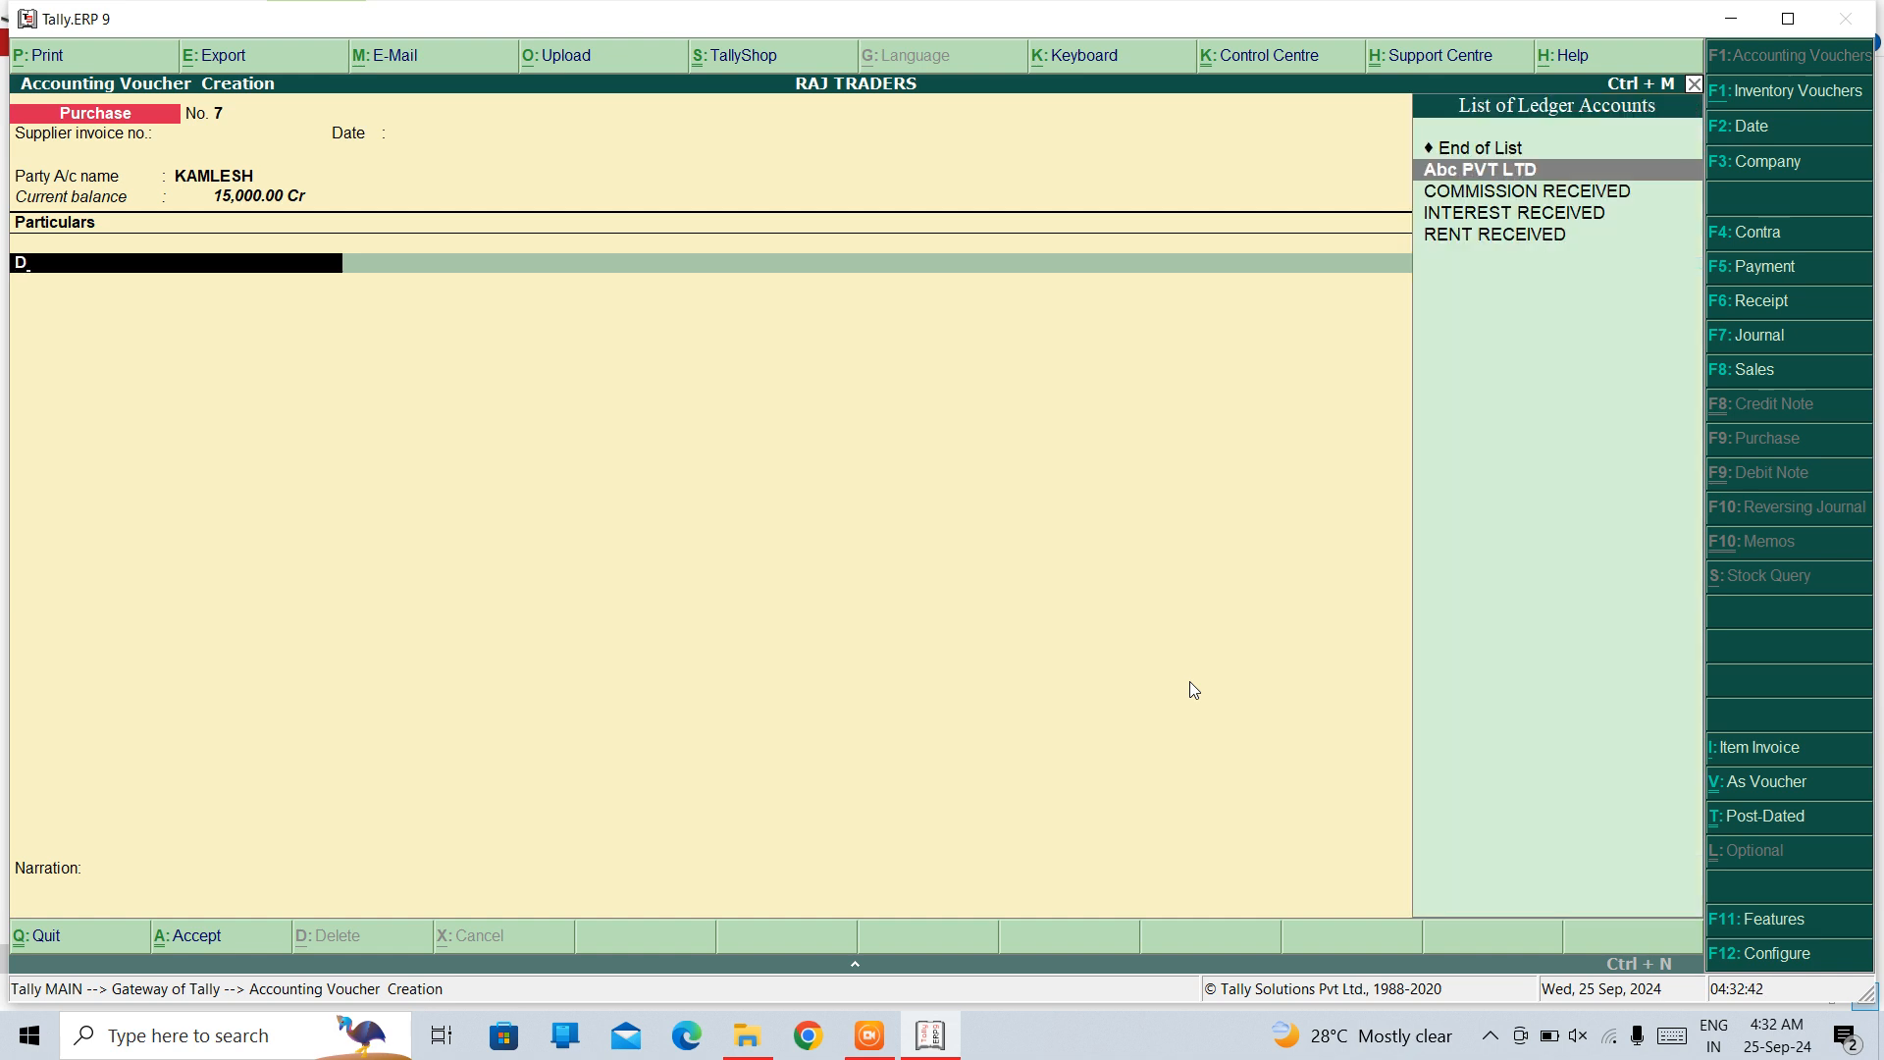
key(BackSpace)
key(Escape)
key(y)
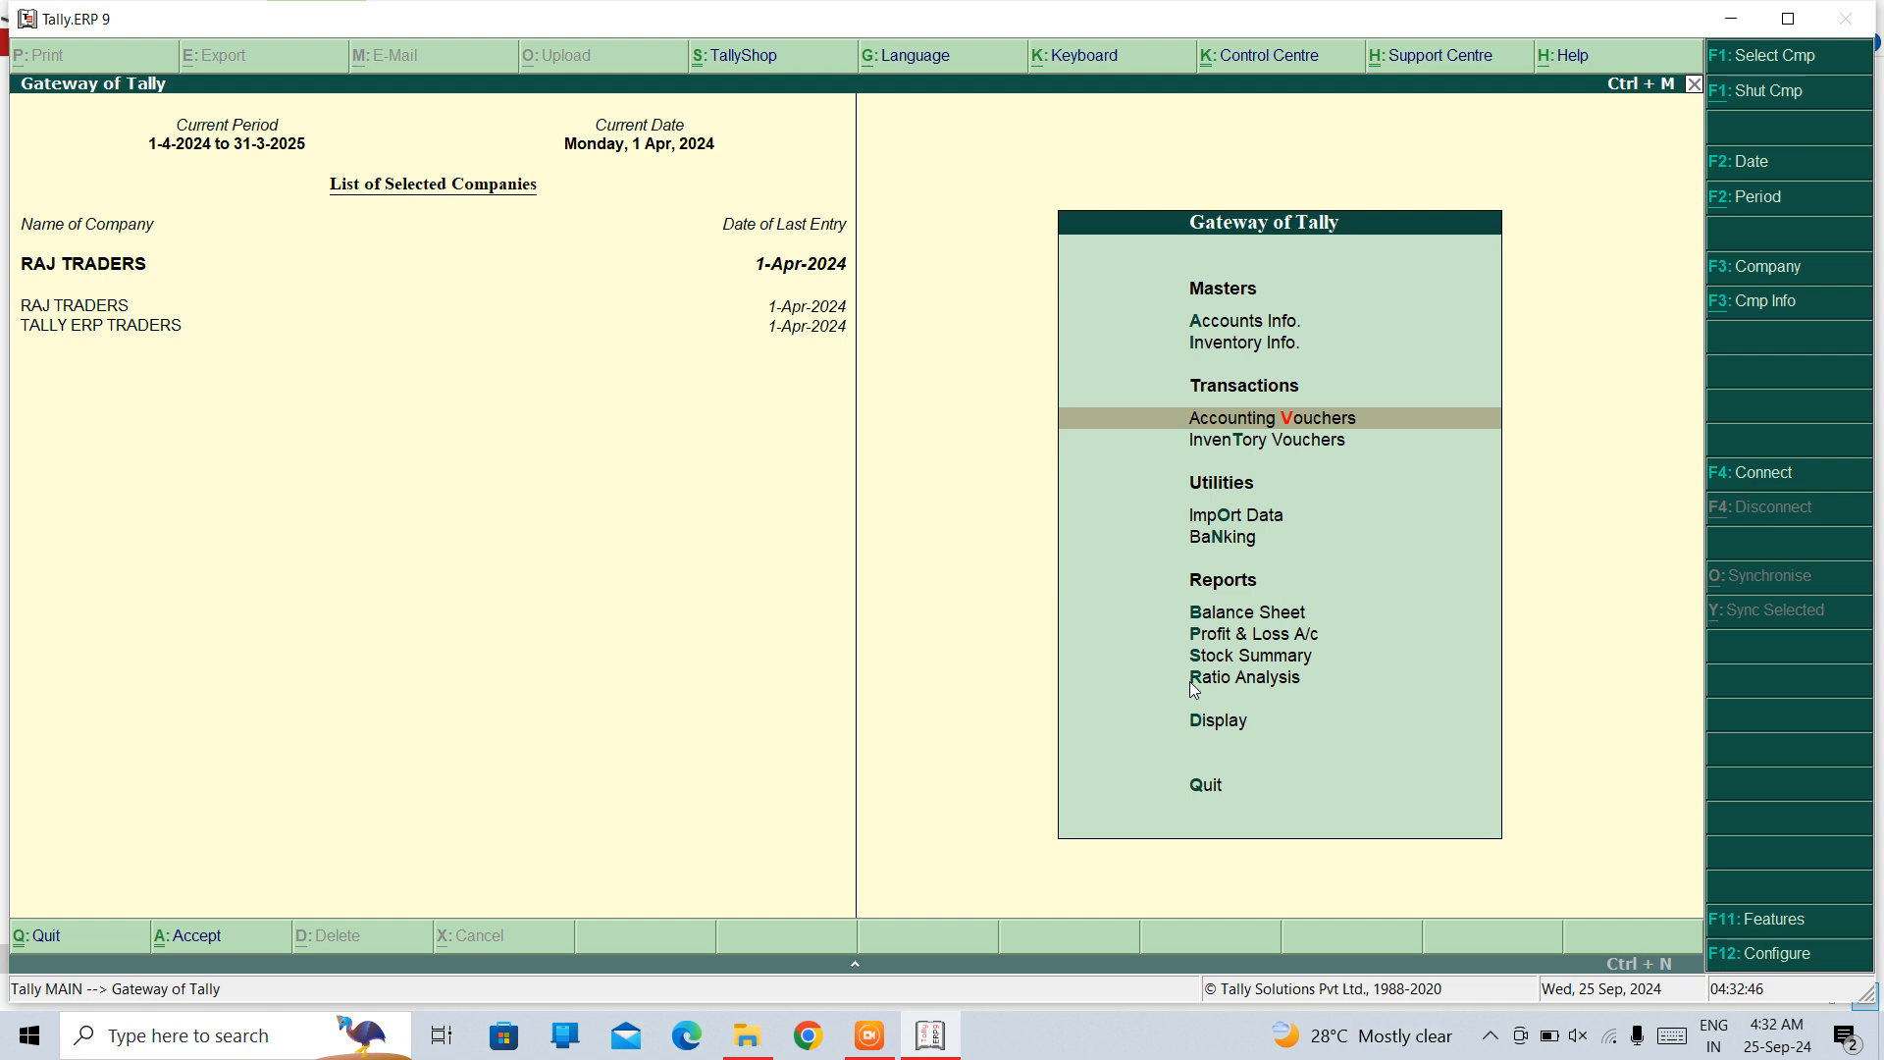
key(Return)
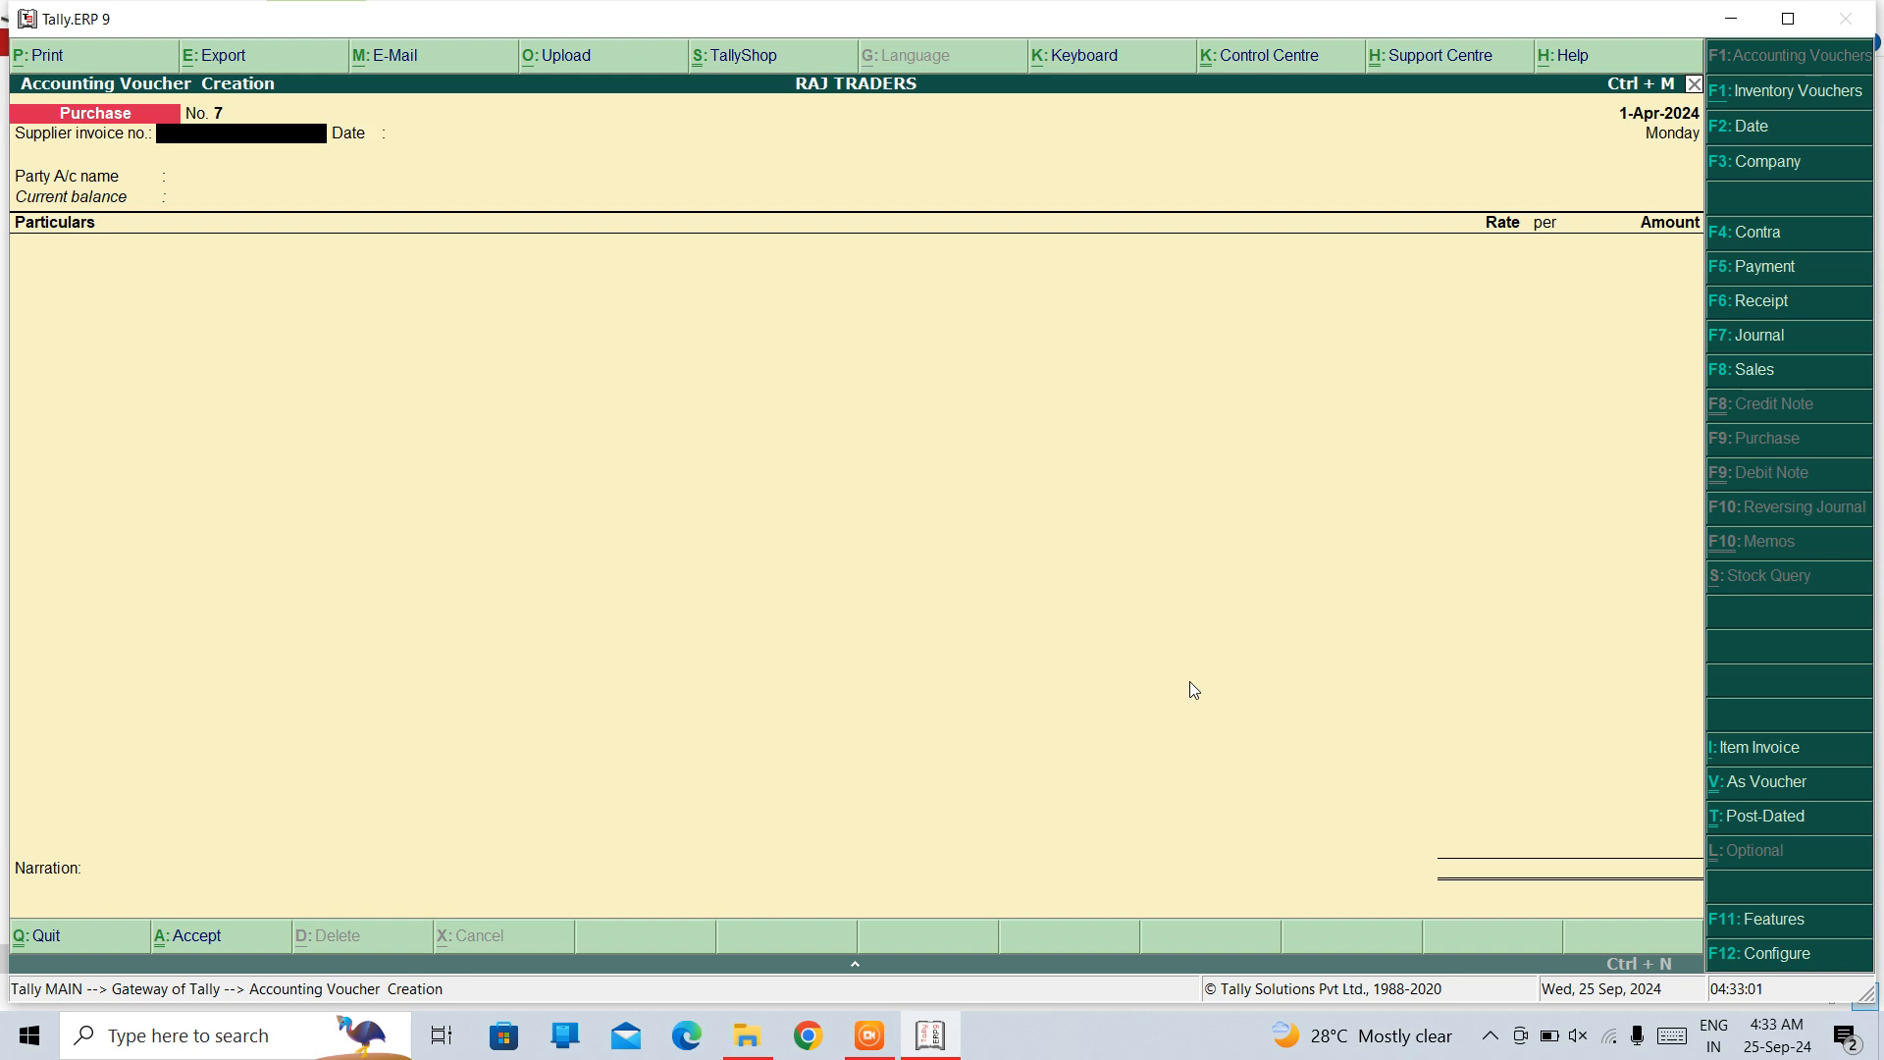
key(Escape)
key(Return)
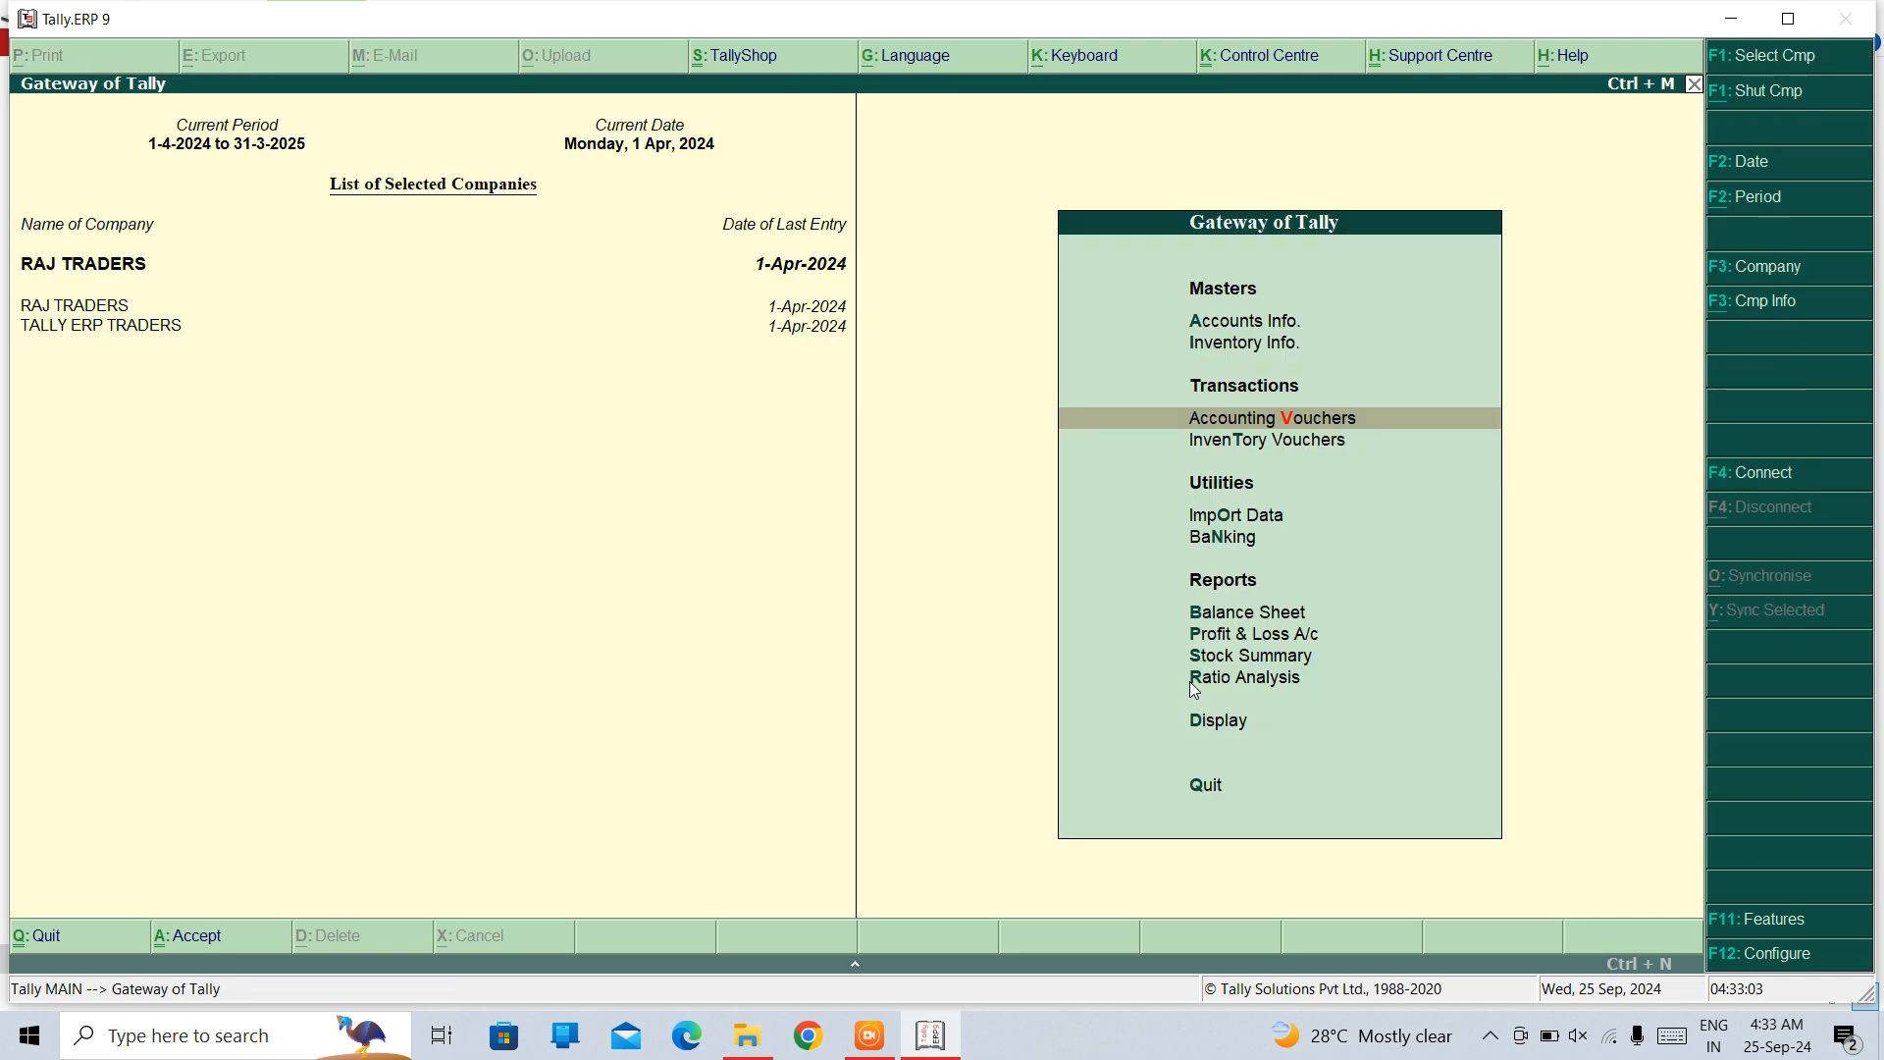
Step: Select Accounts Info. among the masters in the Gateway of Tally
key(Up)
key(Up)
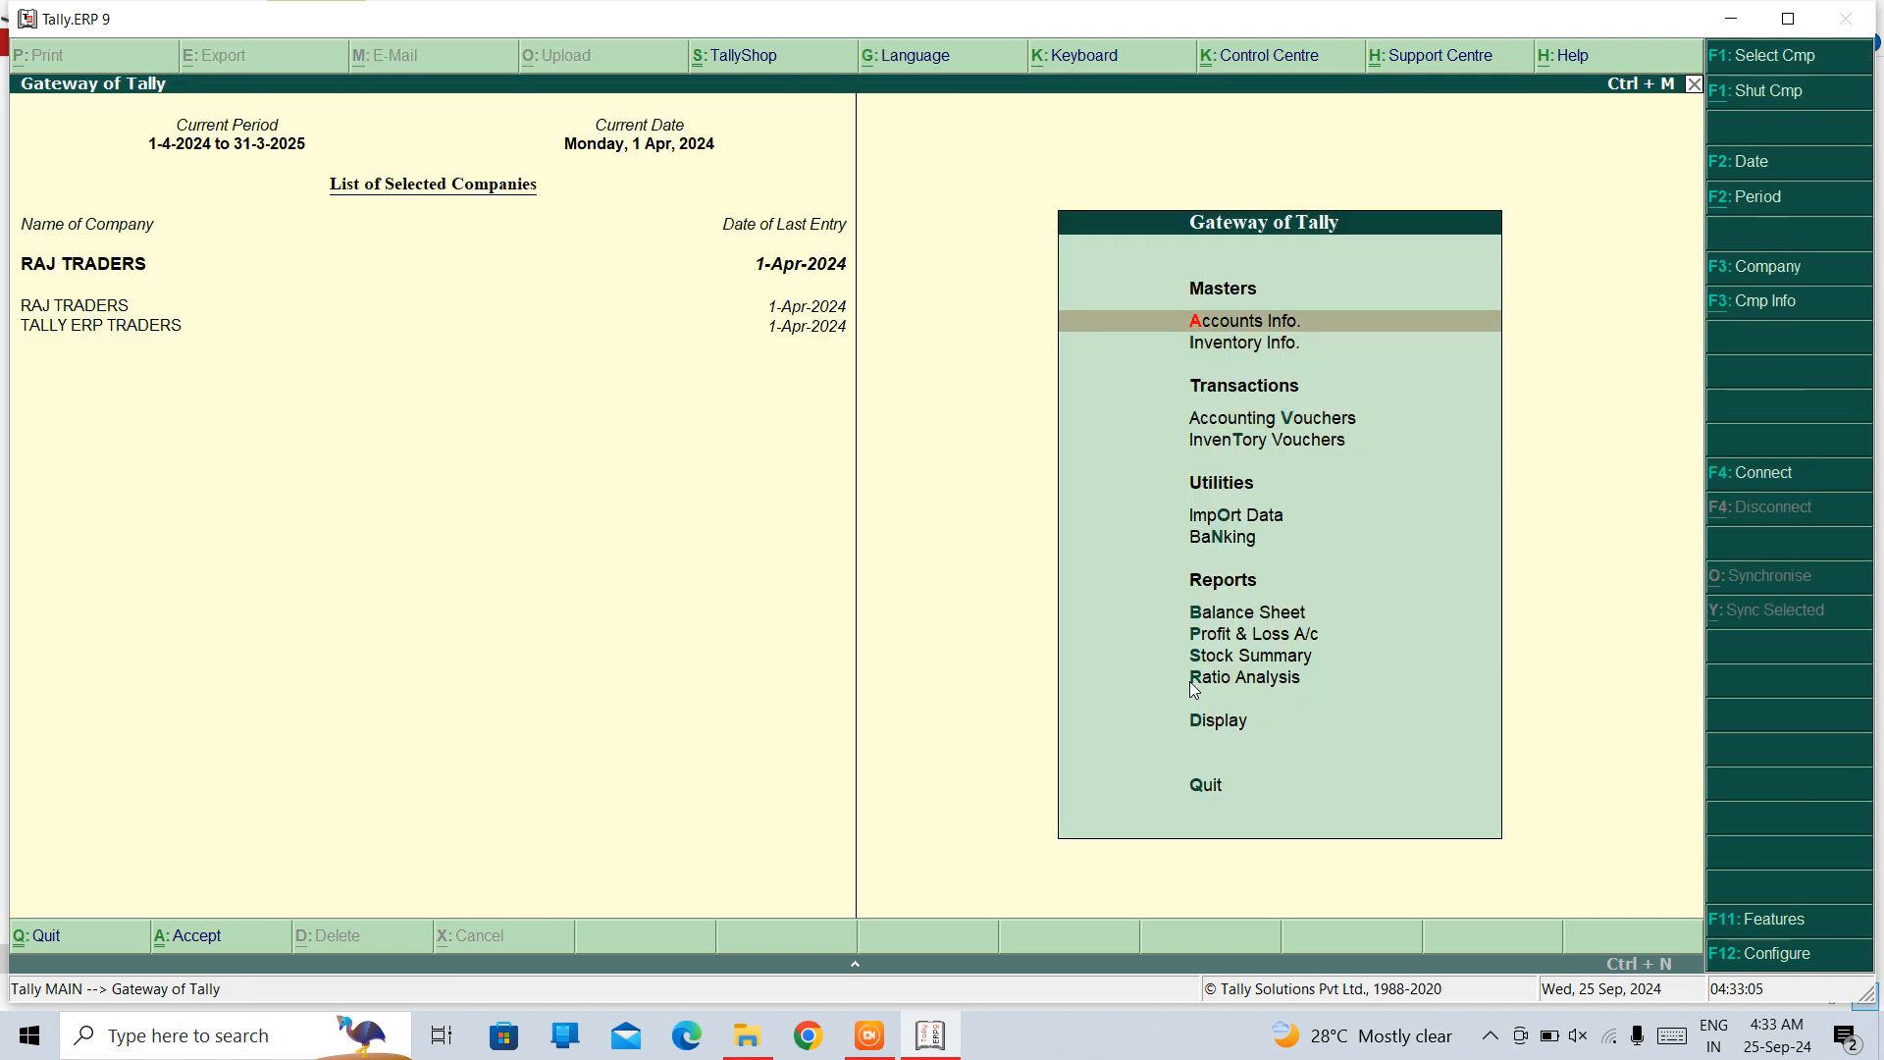